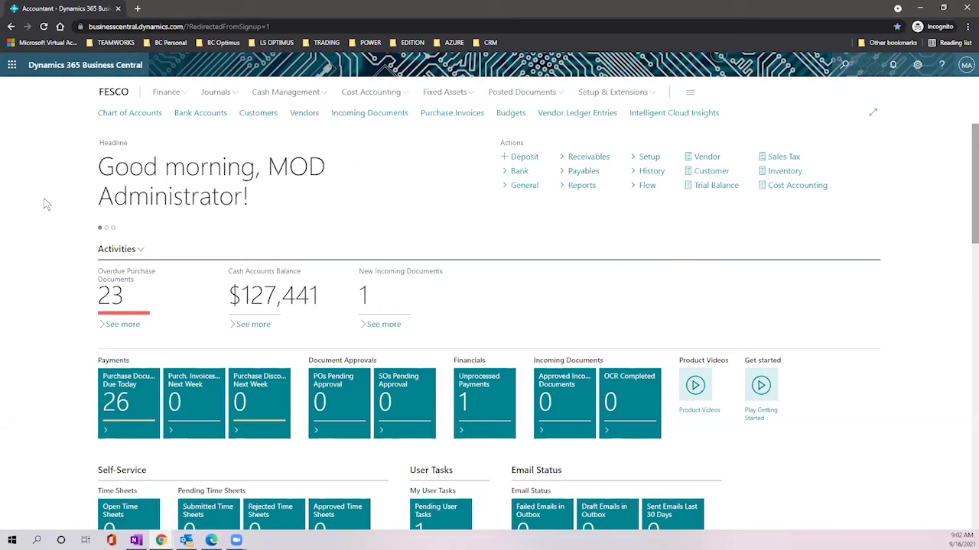
# Step: Search for 'sales ord' and open the Sales Orders list page
pyautogui.scroll(-1, 109, 227)
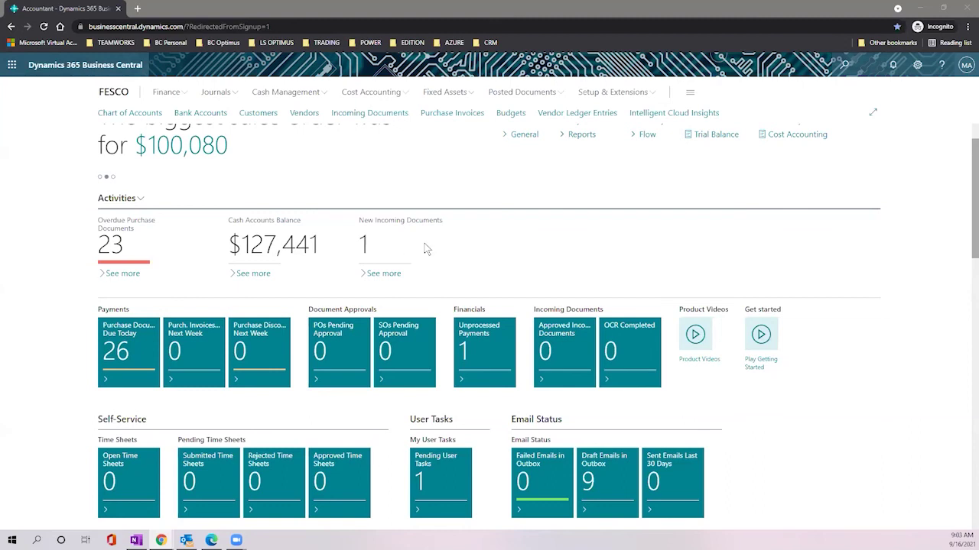
pyautogui.scroll(1, 472, 198)
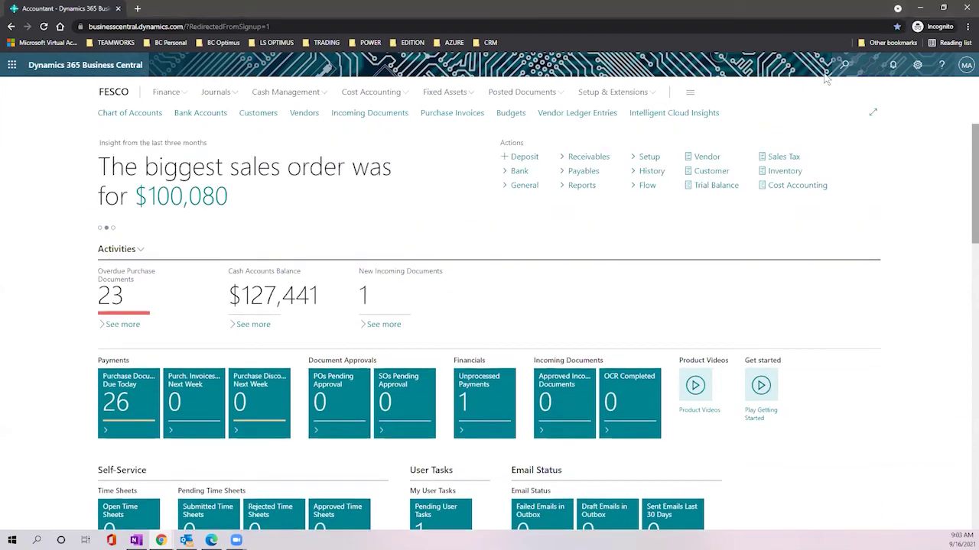
pyautogui.click(855, 65)
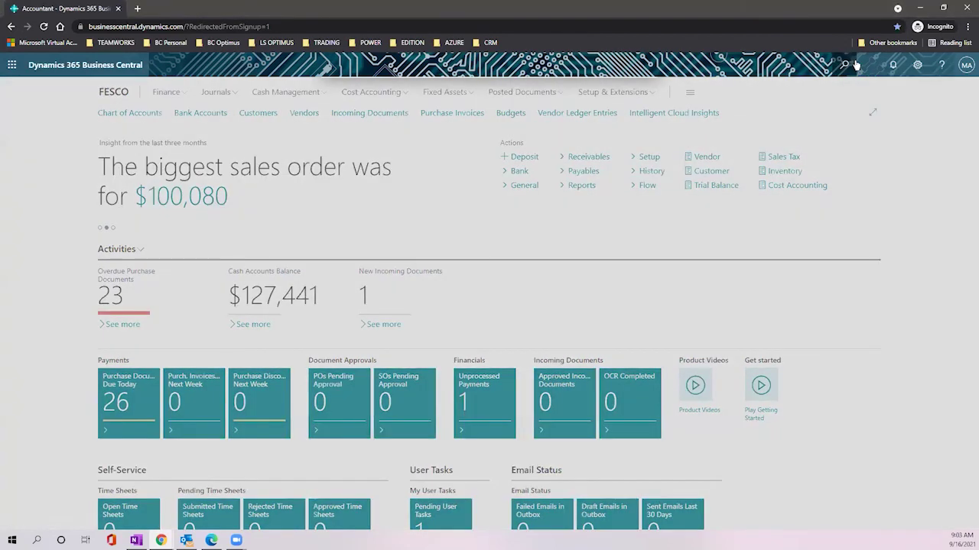
pyautogui.write('sales ord')
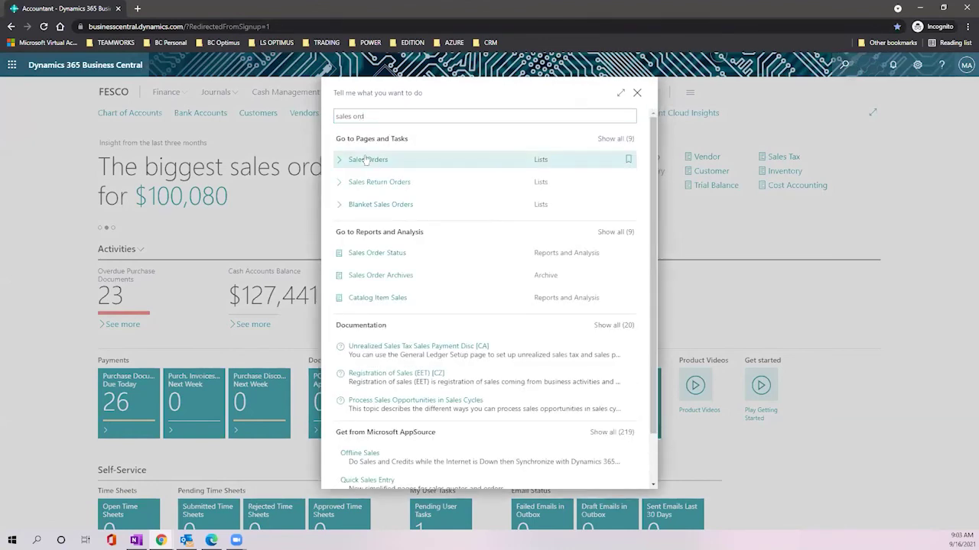
pyautogui.click(365, 159)
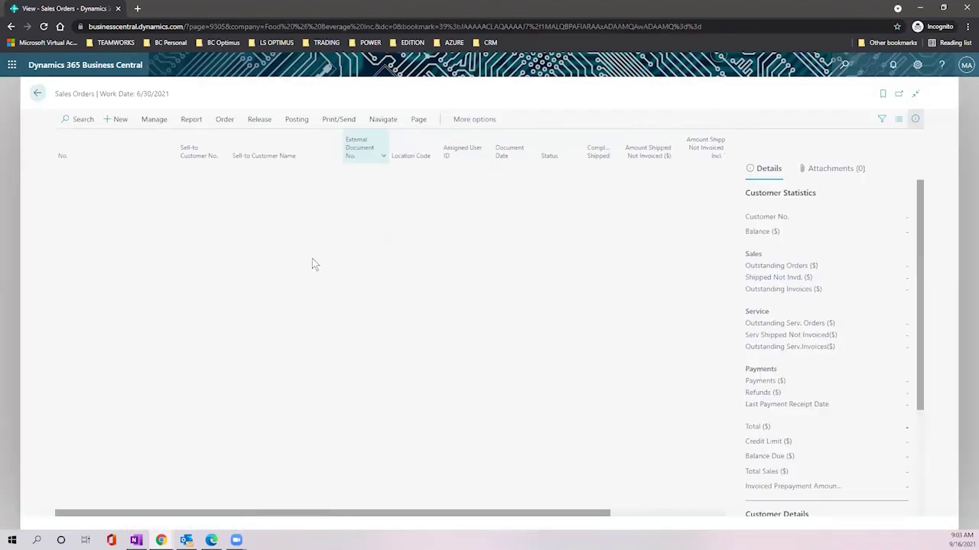
# Step: Create new sales order S-ORD101035 with Adatum Corporation picked as the customer
pyautogui.click(118, 121)
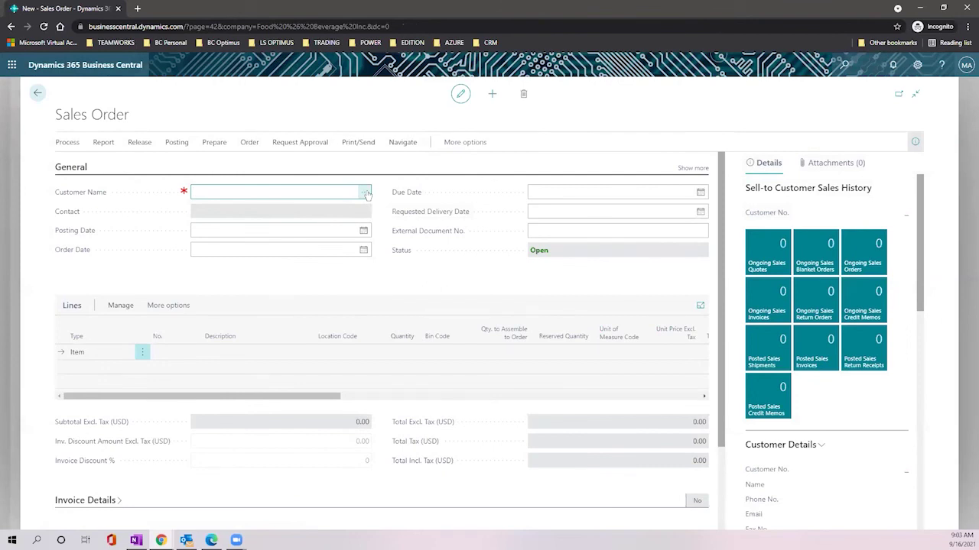
pyautogui.click(366, 194)
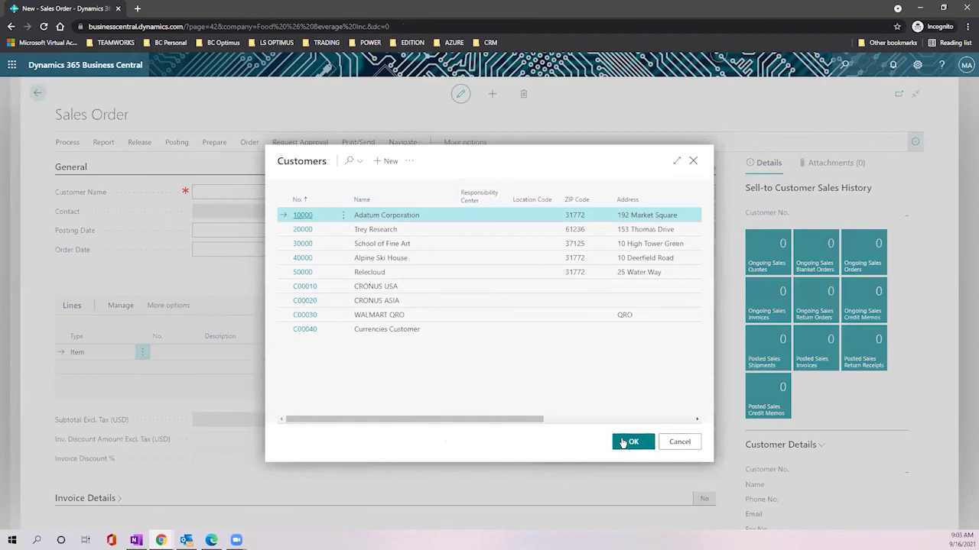
pyautogui.click(624, 443)
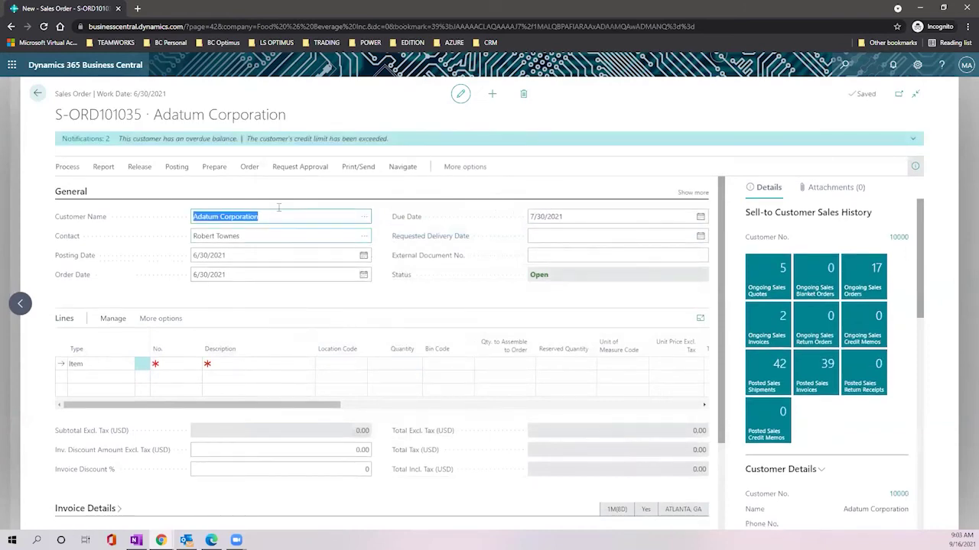
pyautogui.click(178, 363)
# Step: Set the first order line's item to 1929-W Conference Bundle 1-8
pyautogui.click(196, 366)
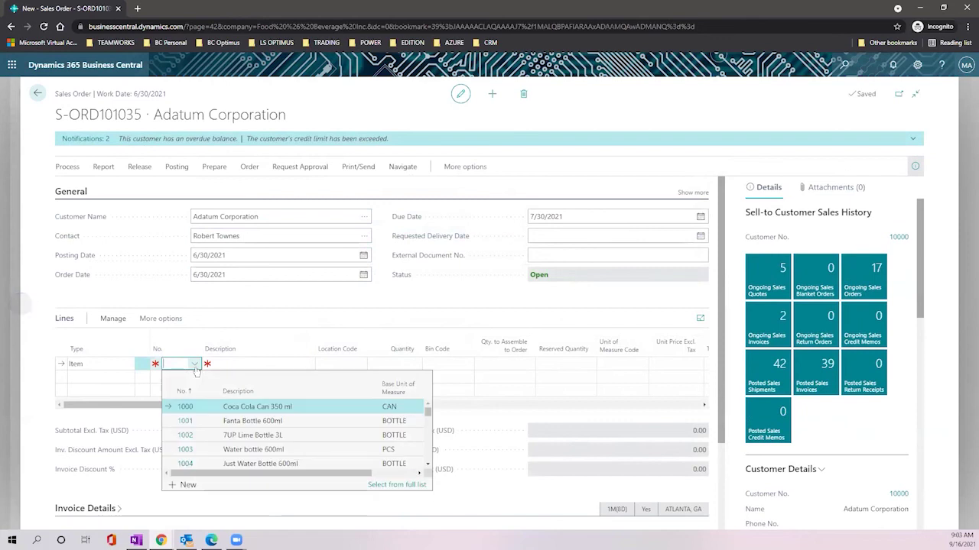
pyautogui.scroll(-10, 311, 451)
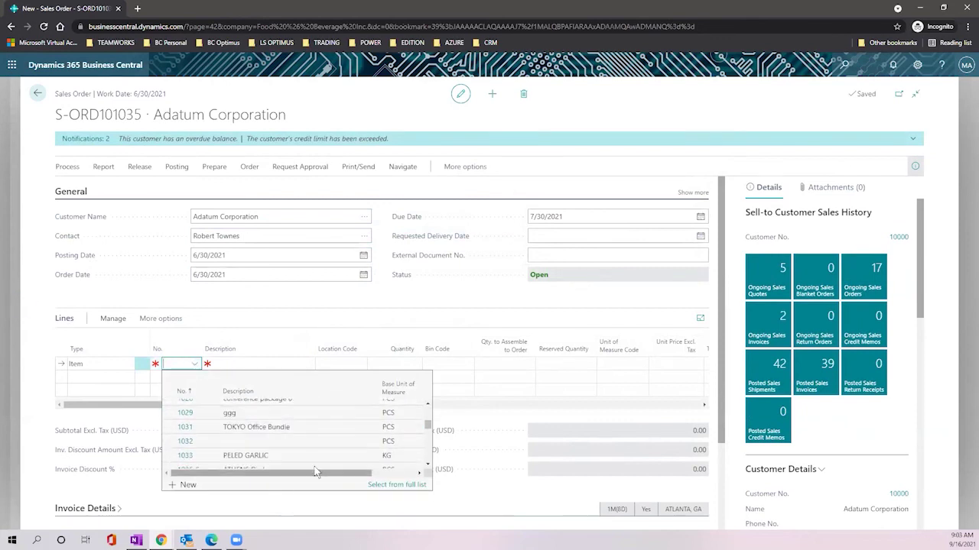
pyautogui.scroll(1, 310, 463)
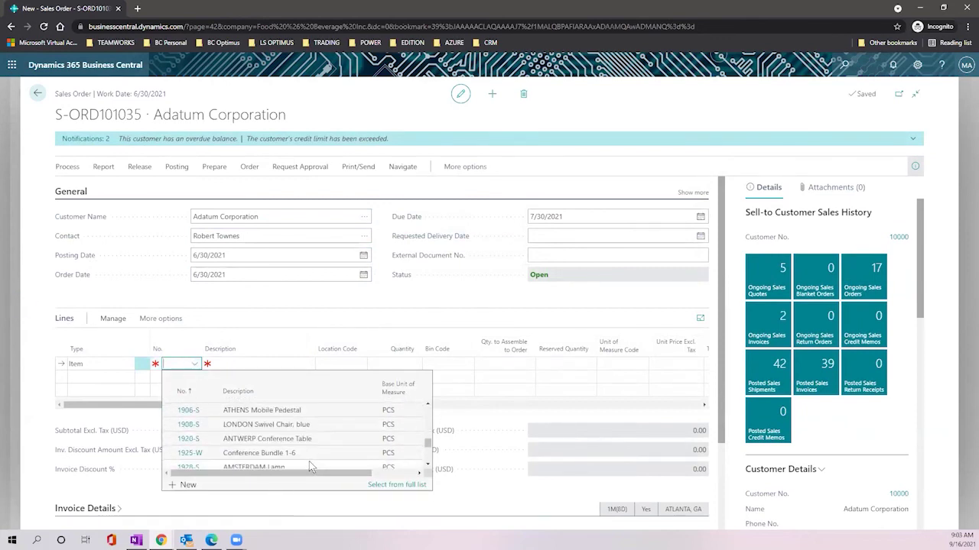
pyautogui.scroll(-3, 283, 444)
pyautogui.click(280, 433)
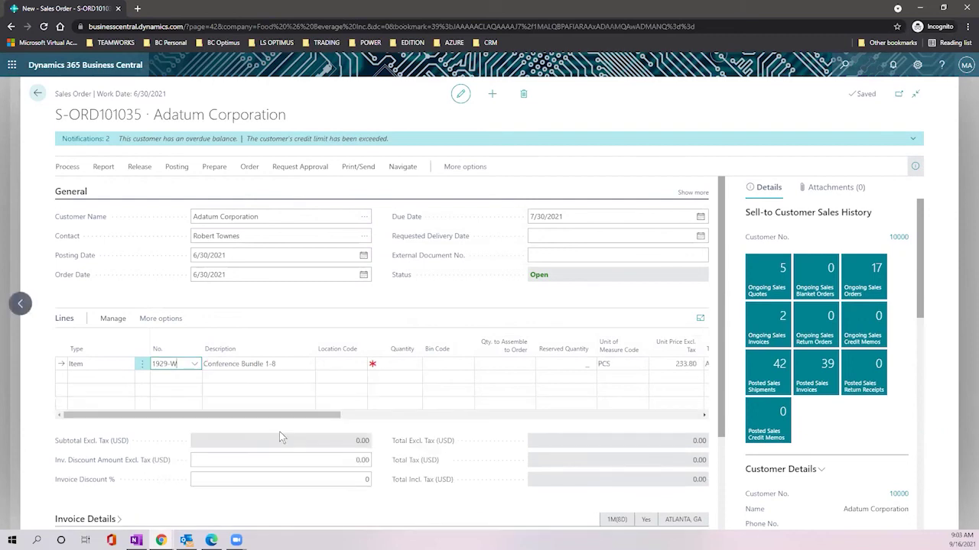
# Step: Set the line's Location Code to MAIN
pyautogui.click(337, 364)
pyautogui.click(359, 364)
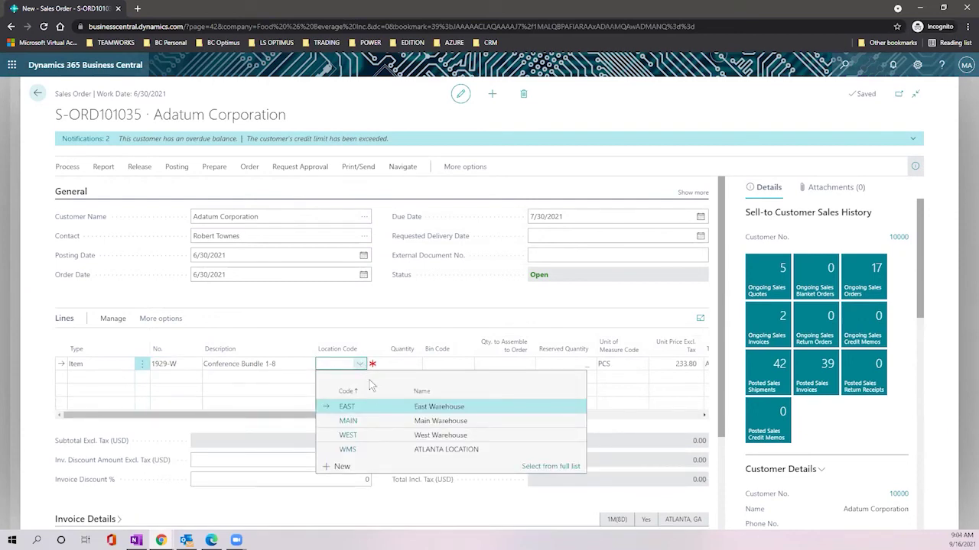
pyautogui.click(372, 420)
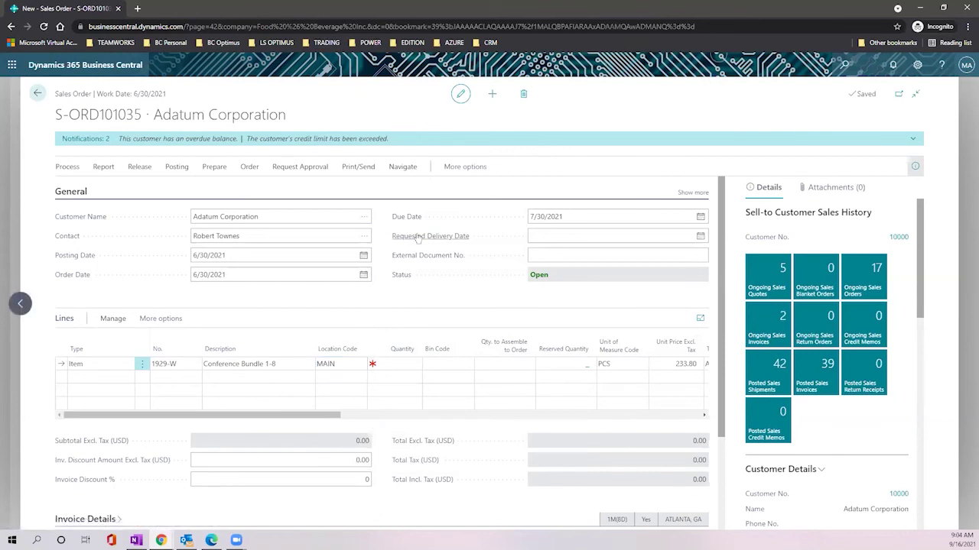
pyautogui.click(282, 219)
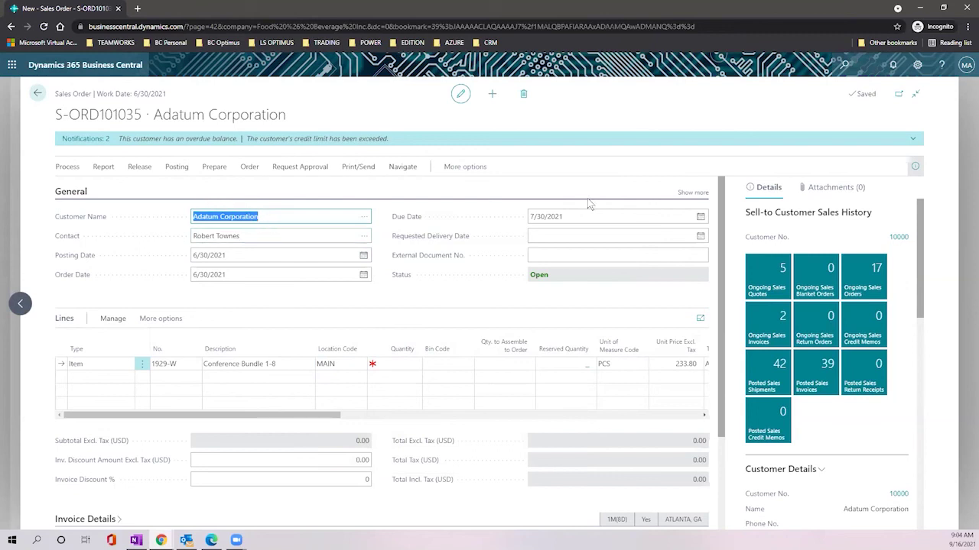
# Step: Expand the General details and point out the sell-to address, e-mail, posting and order dates
pyautogui.click(695, 193)
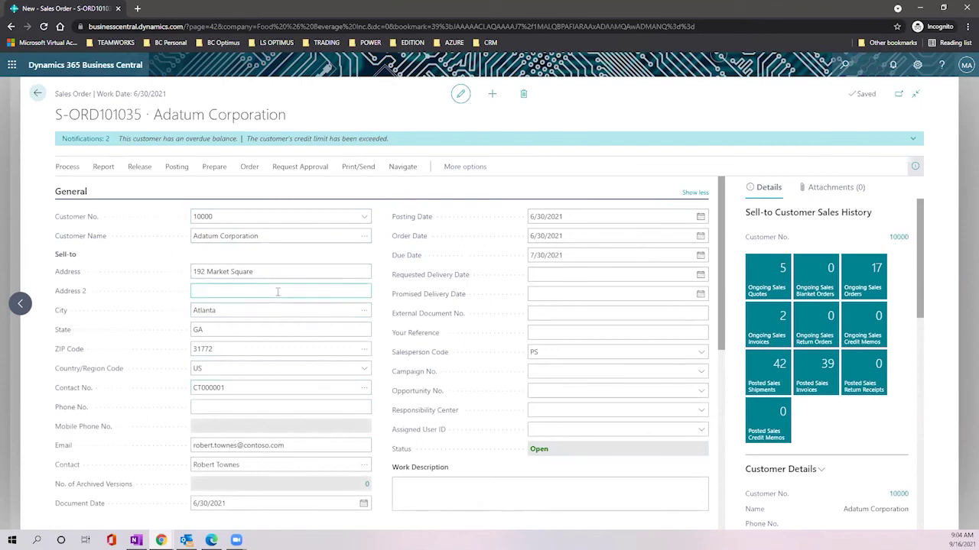
pyautogui.click(262, 271)
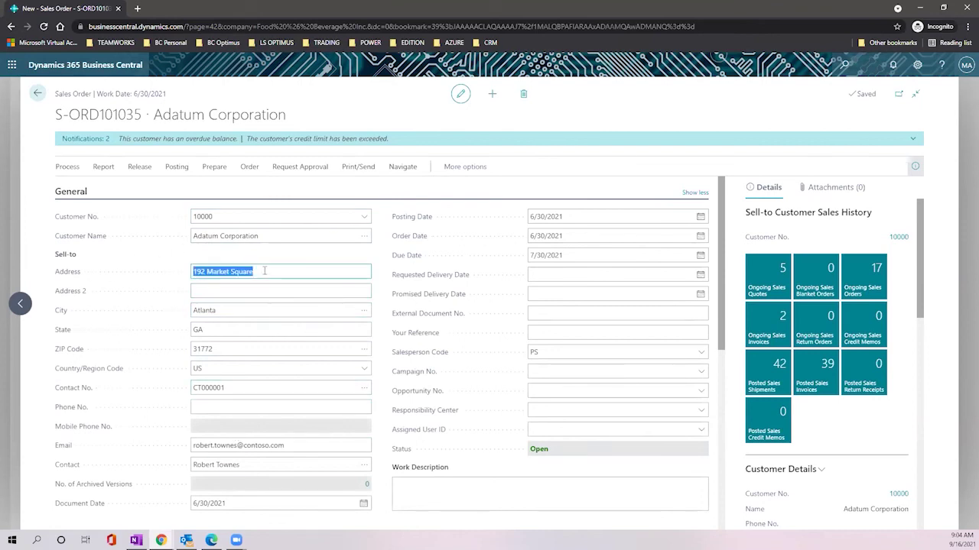
pyautogui.click(296, 445)
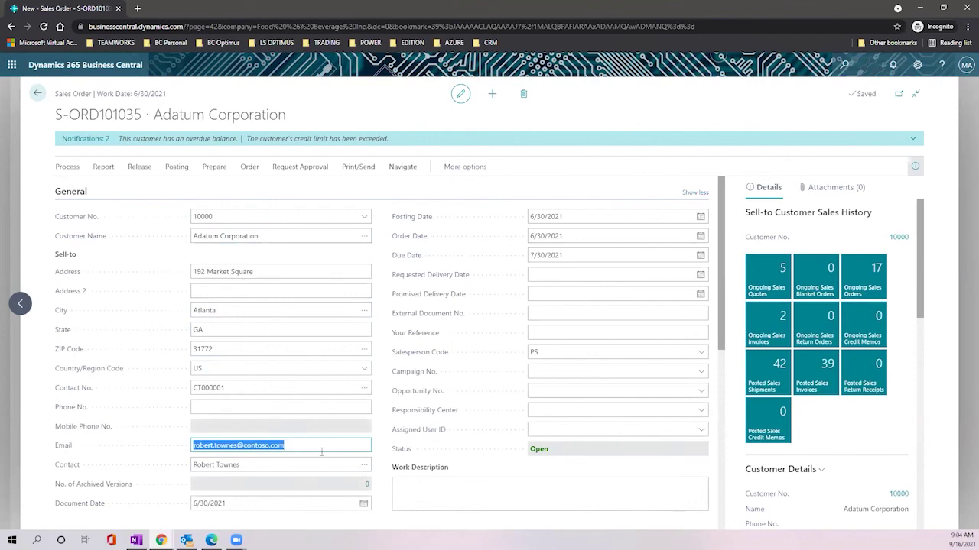
pyautogui.scroll(-2, 321, 452)
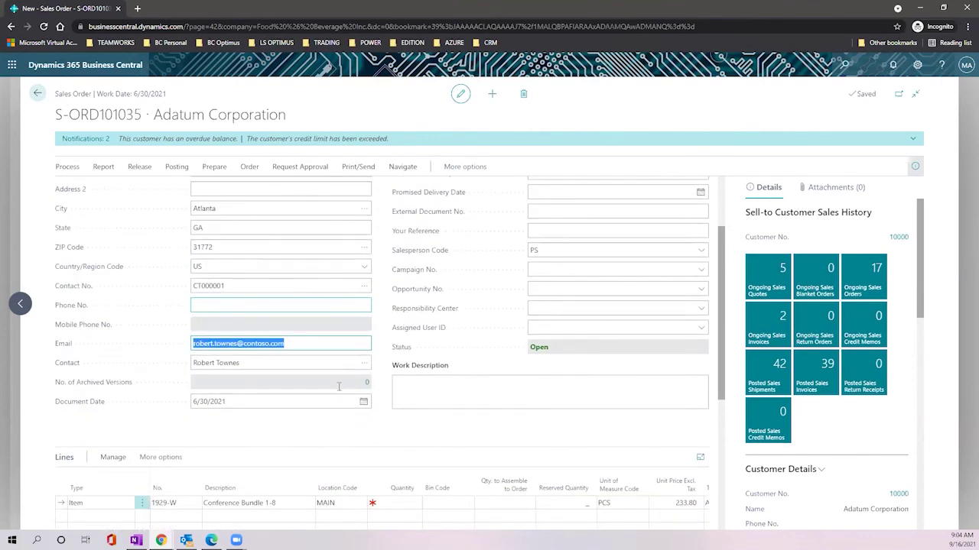
pyautogui.scroll(2, 338, 388)
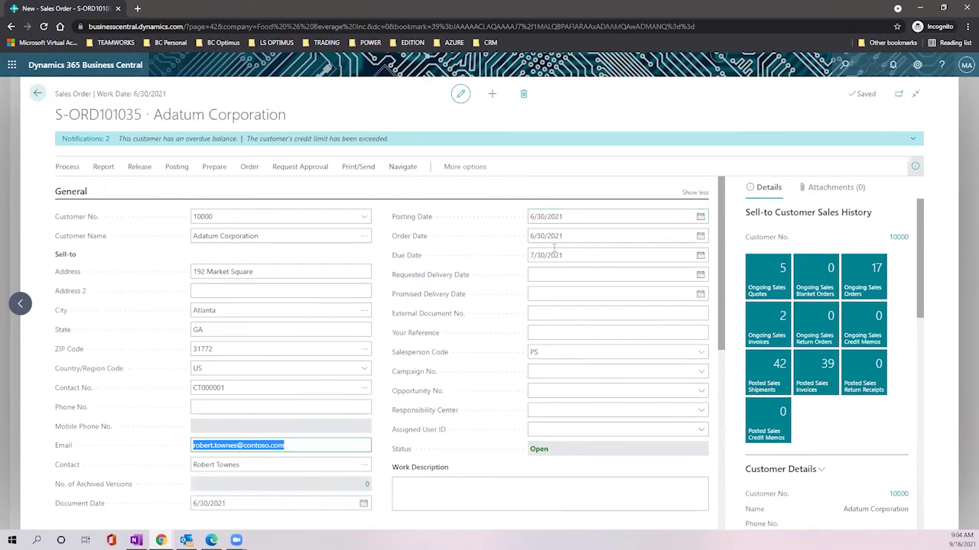
pyautogui.click(562, 216)
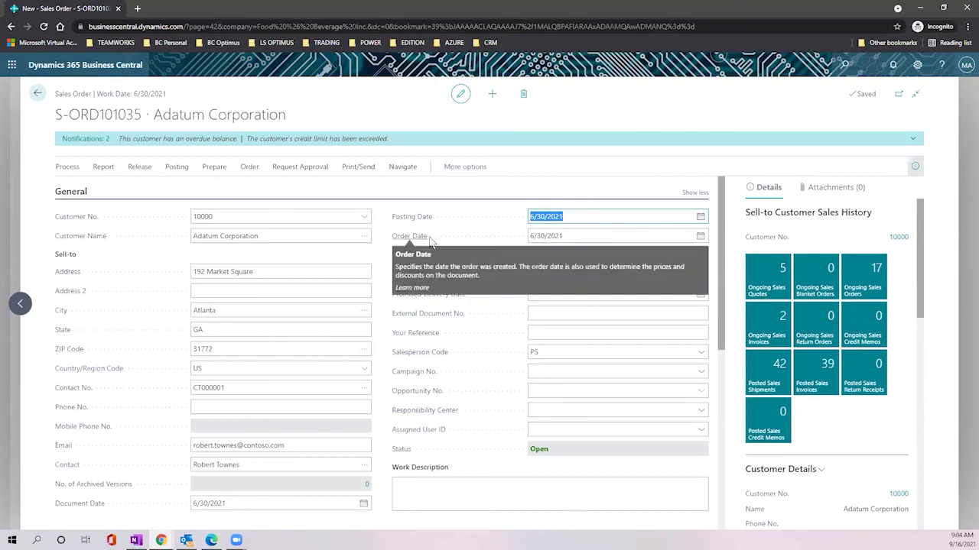
pyautogui.click(562, 237)
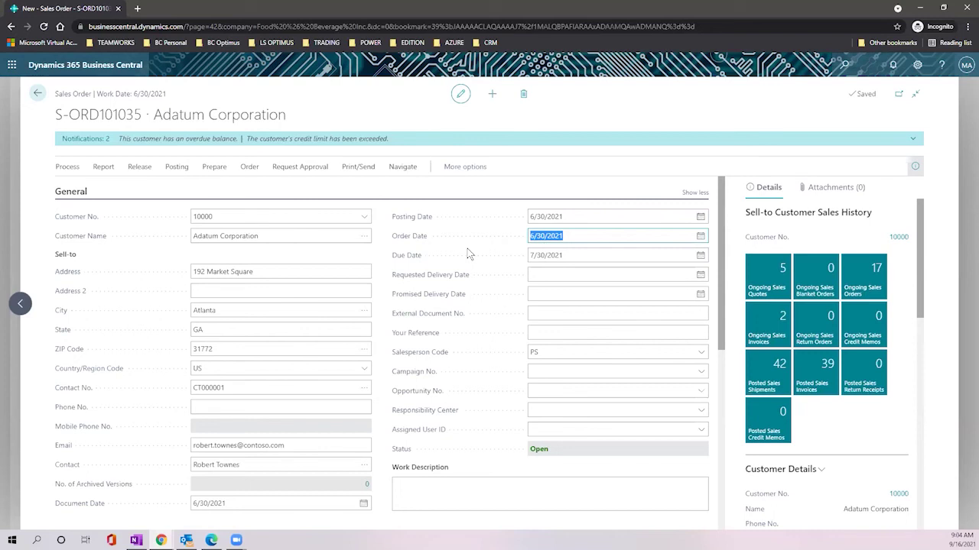
# Step: Start a second order line of type Item, then reopen its Type choices
pyautogui.scroll(-5, 468, 255)
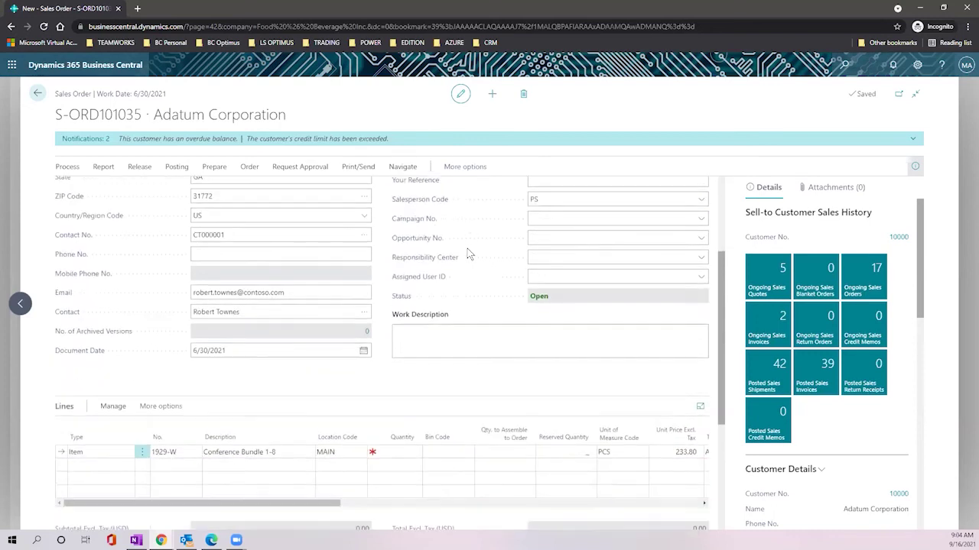
pyautogui.scroll(-1, 468, 255)
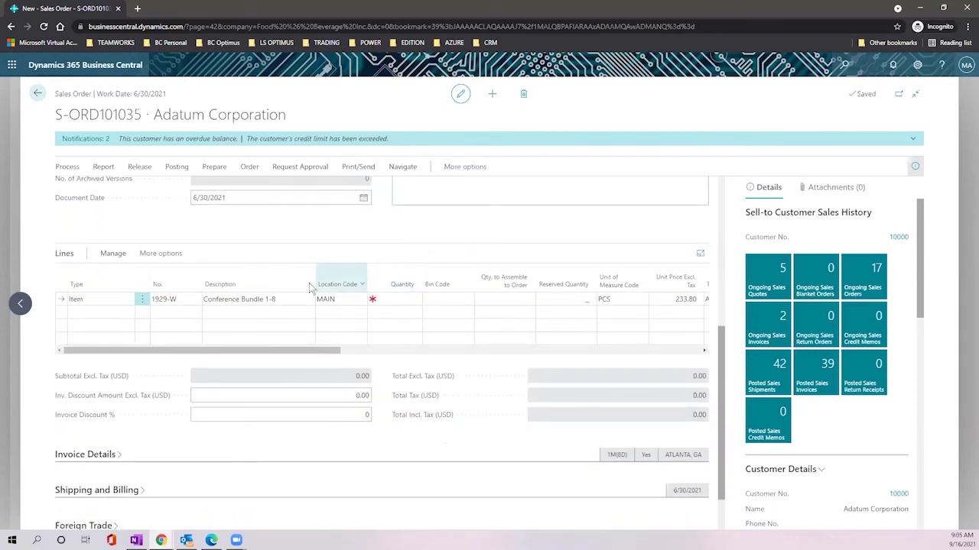
pyautogui.click(105, 315)
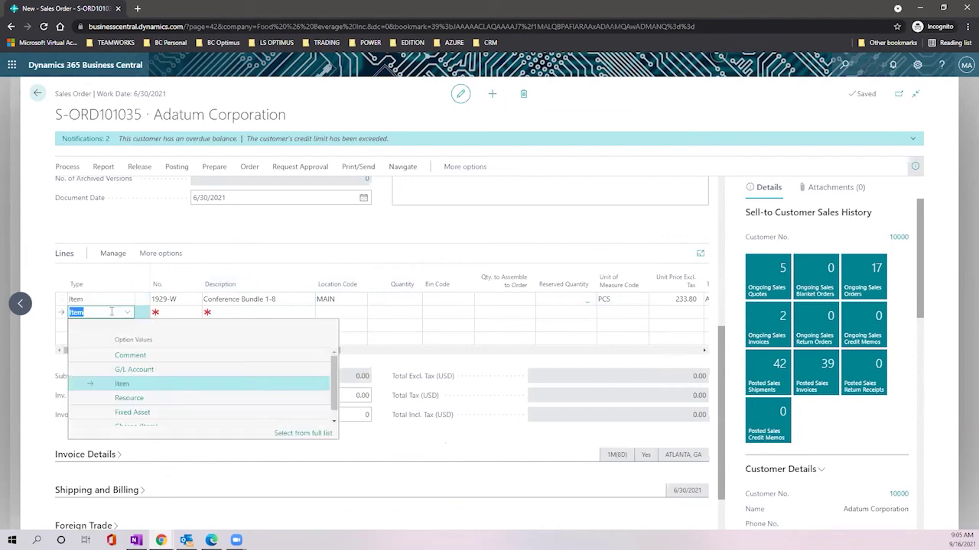
pyautogui.click(159, 382)
pyautogui.click(182, 312)
pyautogui.click(195, 313)
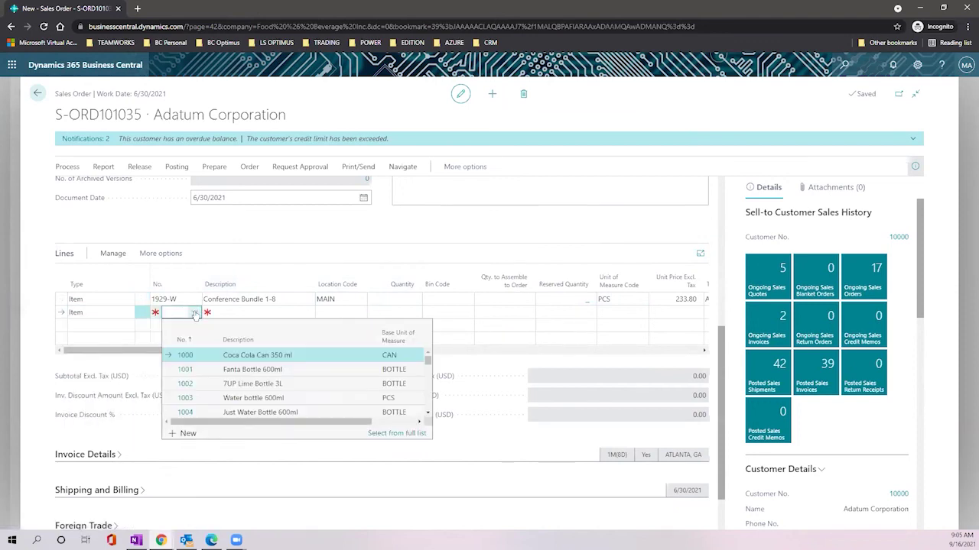
pyautogui.click(132, 313)
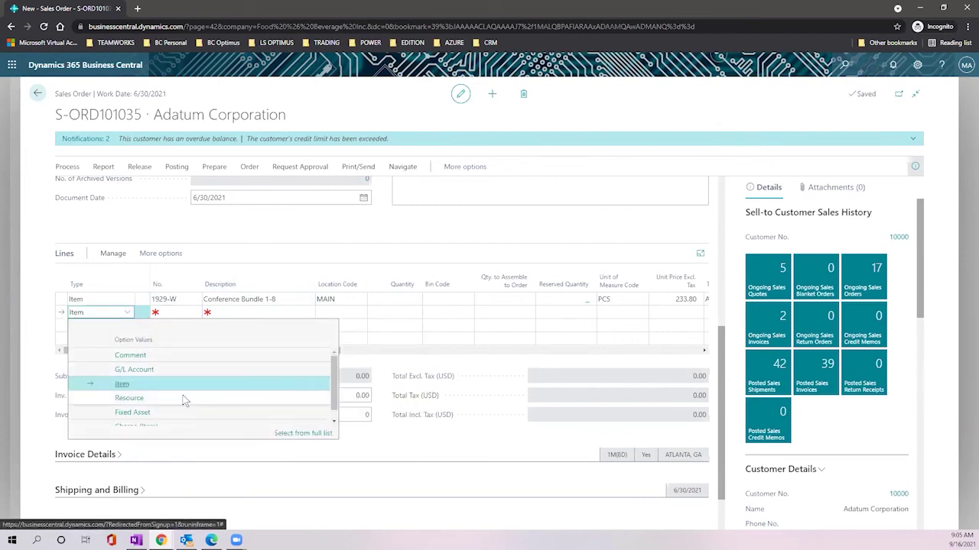
pyautogui.scroll(-1, 160, 404)
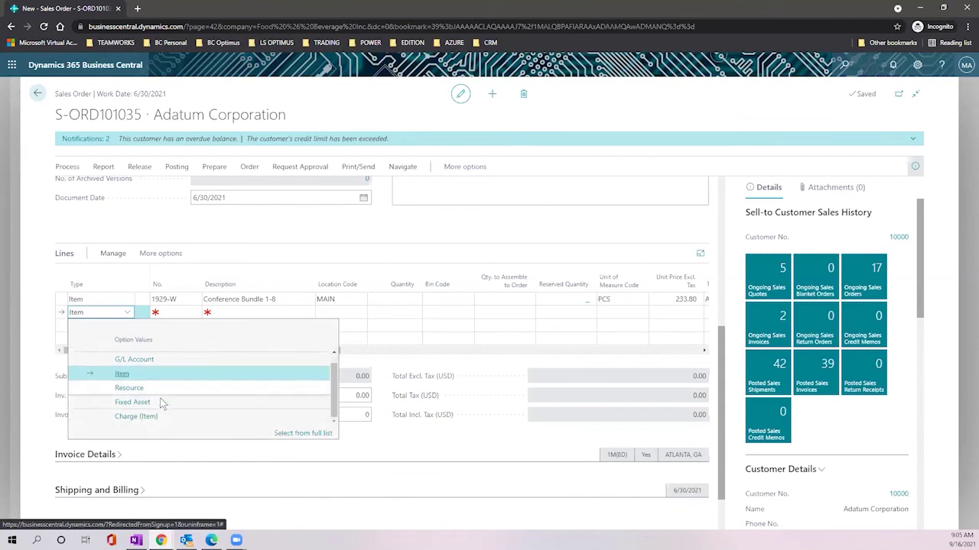
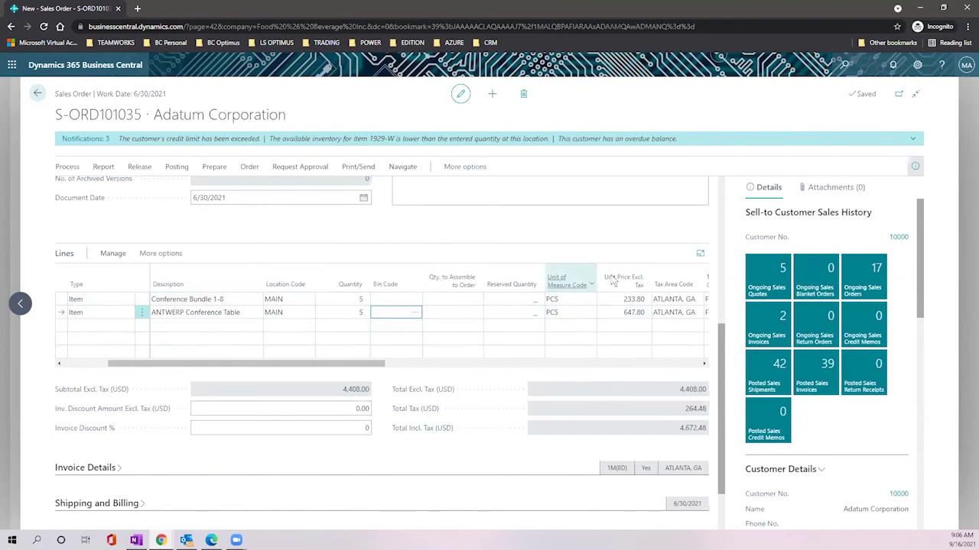
# Step: Open Item Availability by Event for 1920-S ANTWERP Conference Table from the Sales Line Details FactBox
pyautogui.scroll(-1, 854, 283)
pyautogui.scroll(-6, 854, 283)
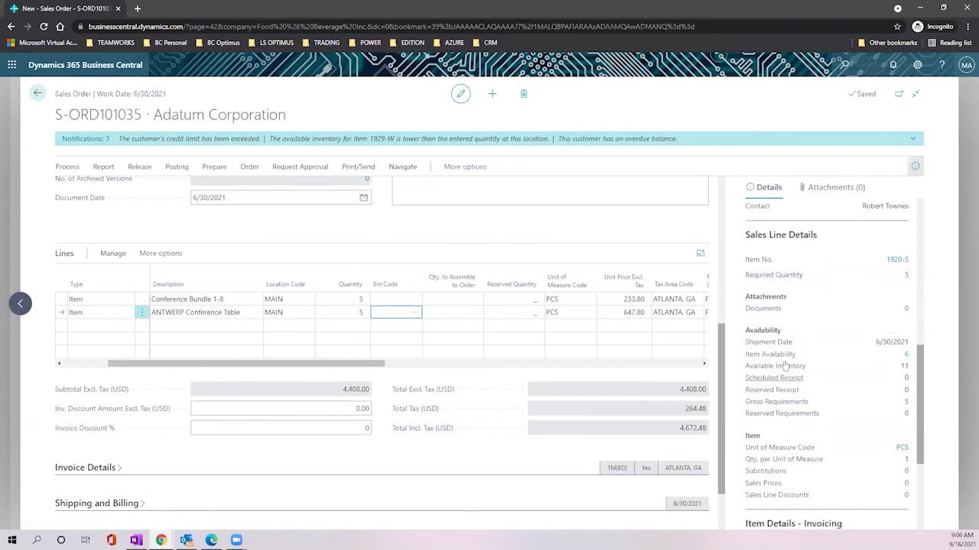
pyautogui.moveTo(786, 359)
pyautogui.click(906, 356)
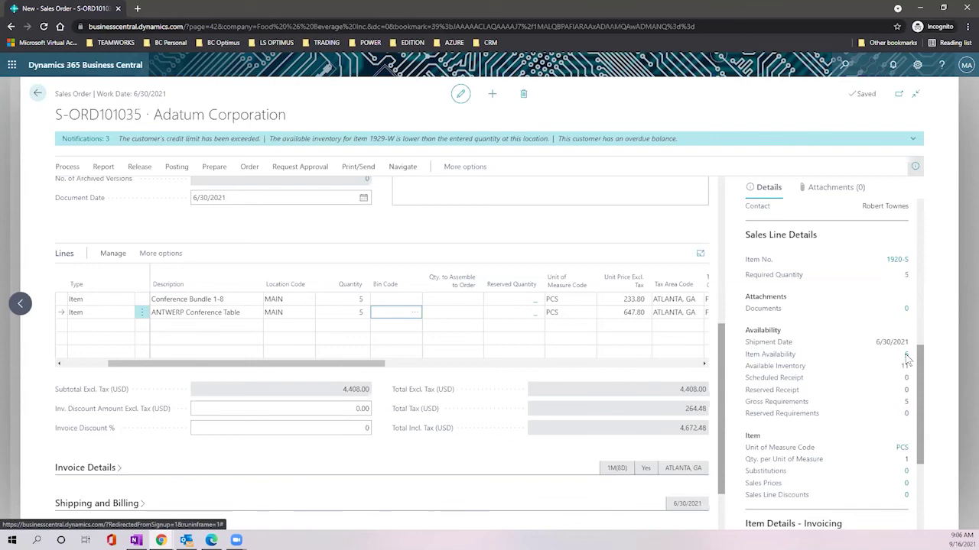
# Step: Expand the 06/30/21 row to see projected stock fall from 11 to 6, then close the view
pyautogui.click(299, 305)
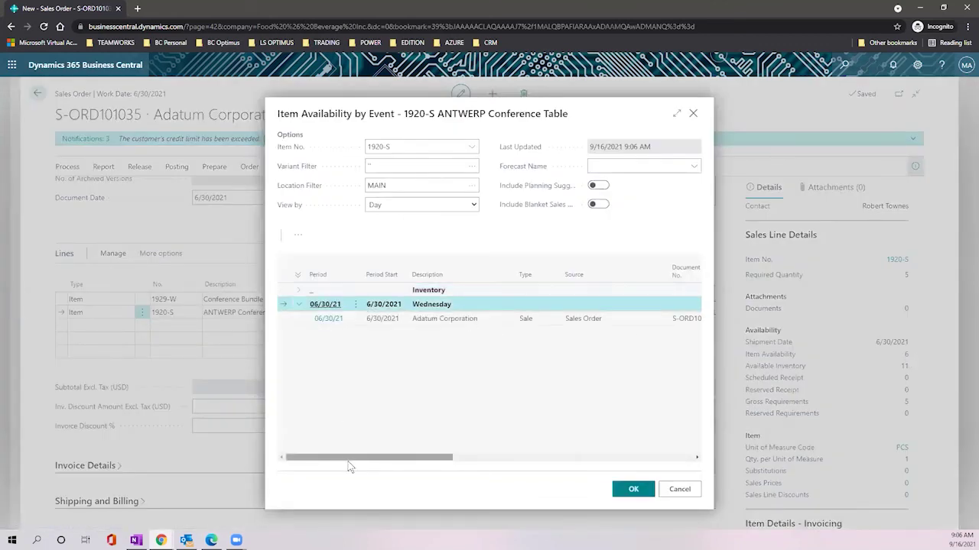
pyautogui.moveTo(375, 458); pyautogui.dragTo(454, 472)
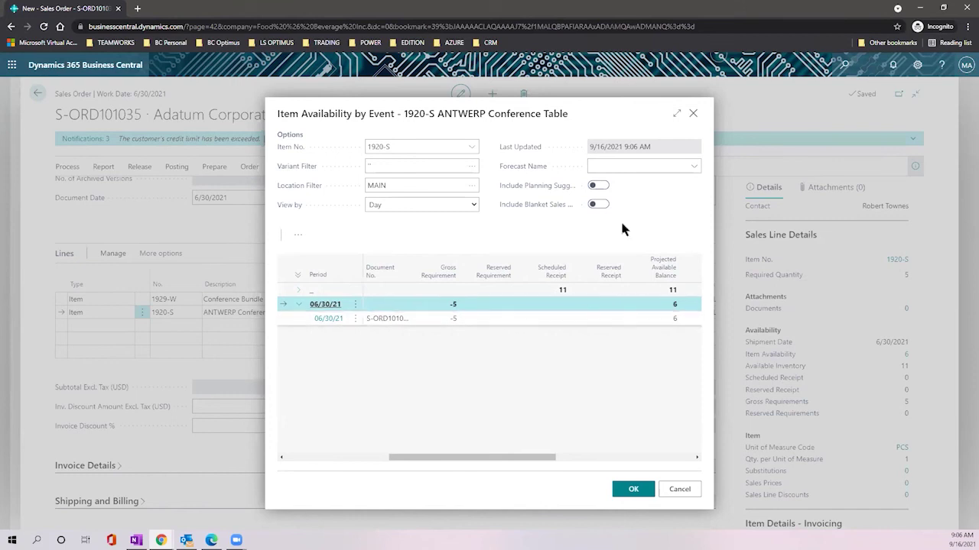
pyautogui.click(692, 114)
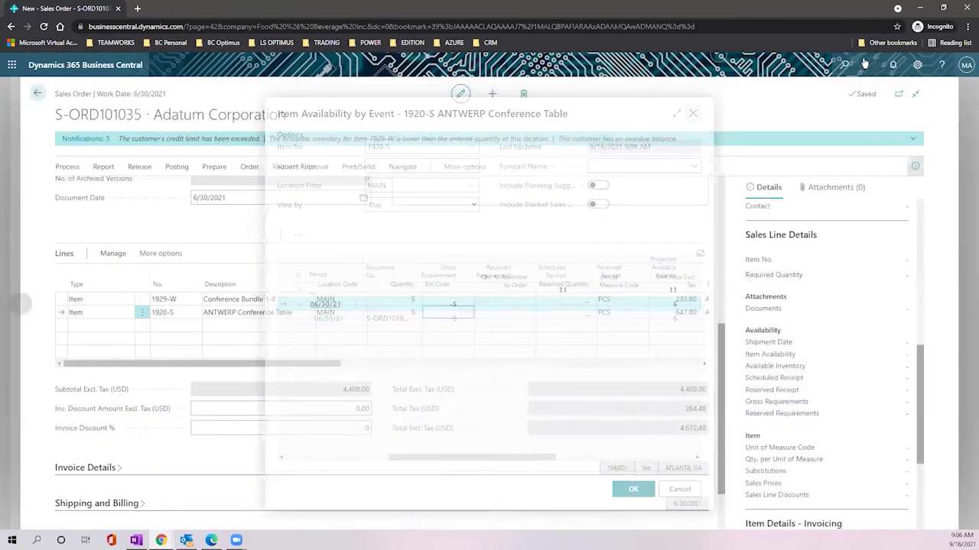
# Step: Review and dismiss the notifications list, then bring up the Tell me search box
pyautogui.click(894, 65)
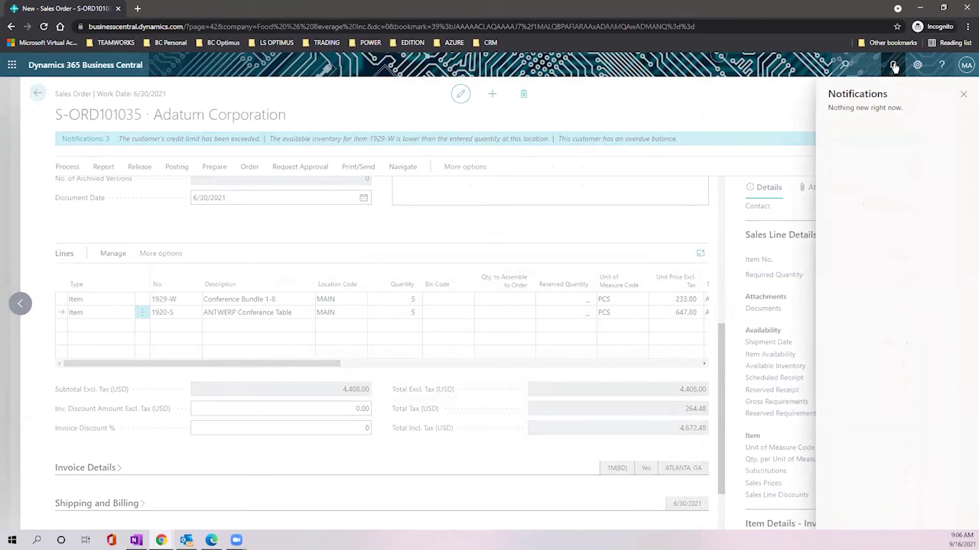
pyautogui.click(964, 95)
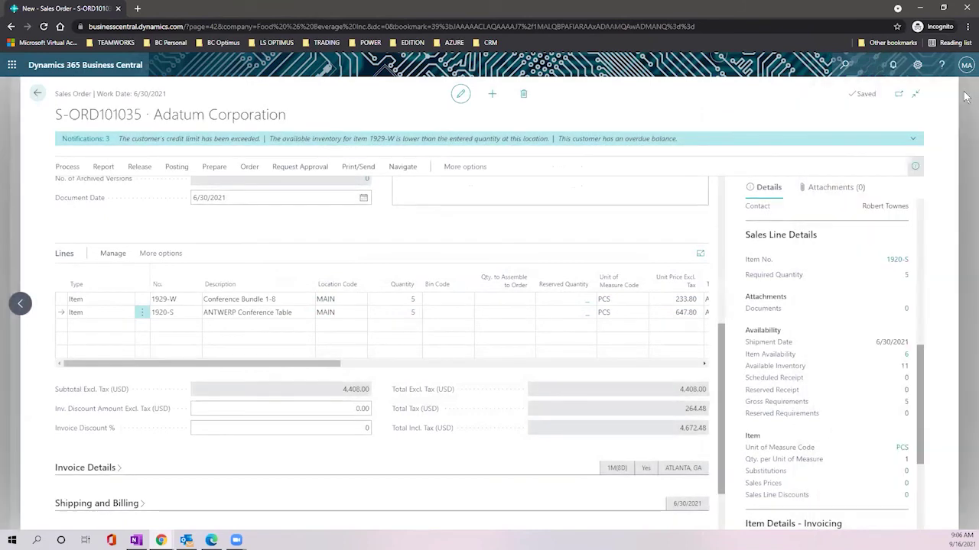
pyautogui.click(844, 66)
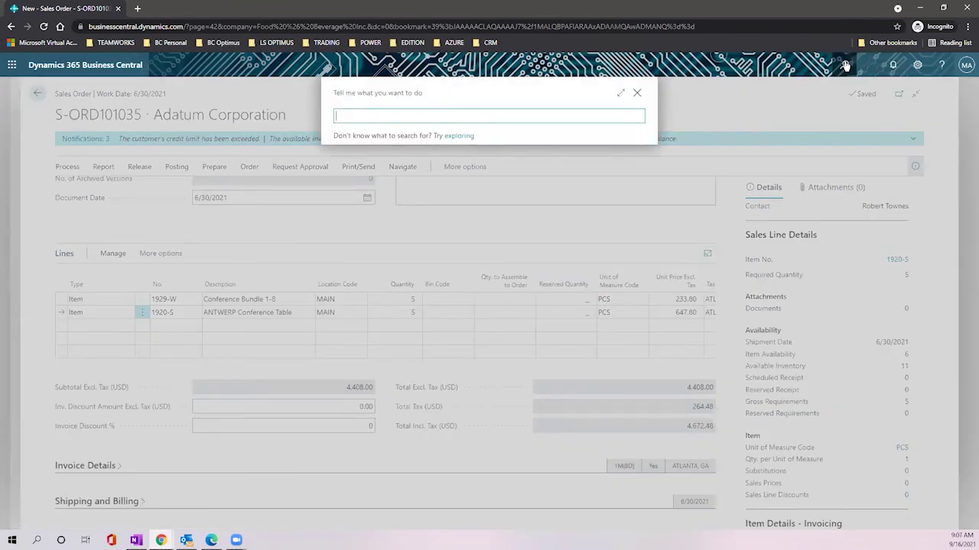
# Step: Search 'inventory setup' and confirm Prevent Negative Inventory is off, then return to the order
pyautogui.write('invetnory se')
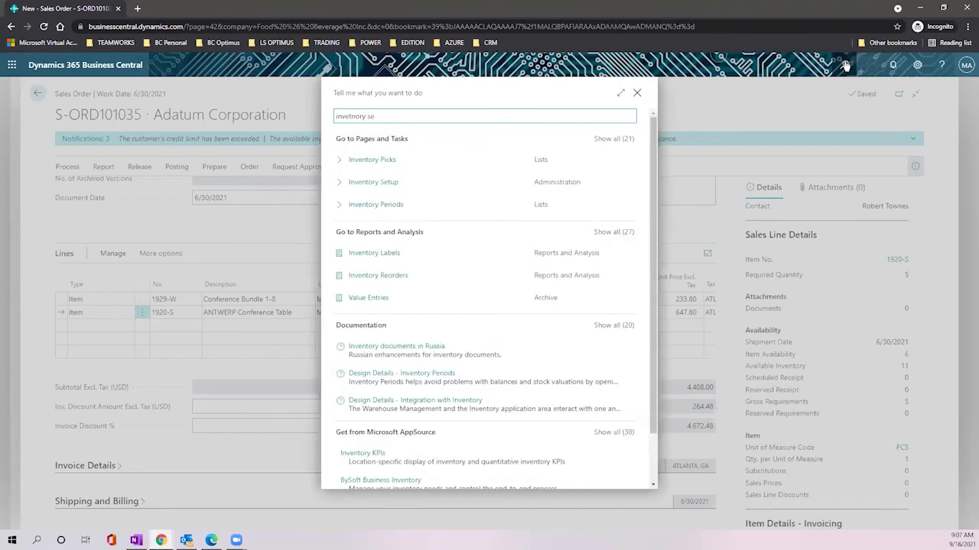
pyautogui.click(388, 160)
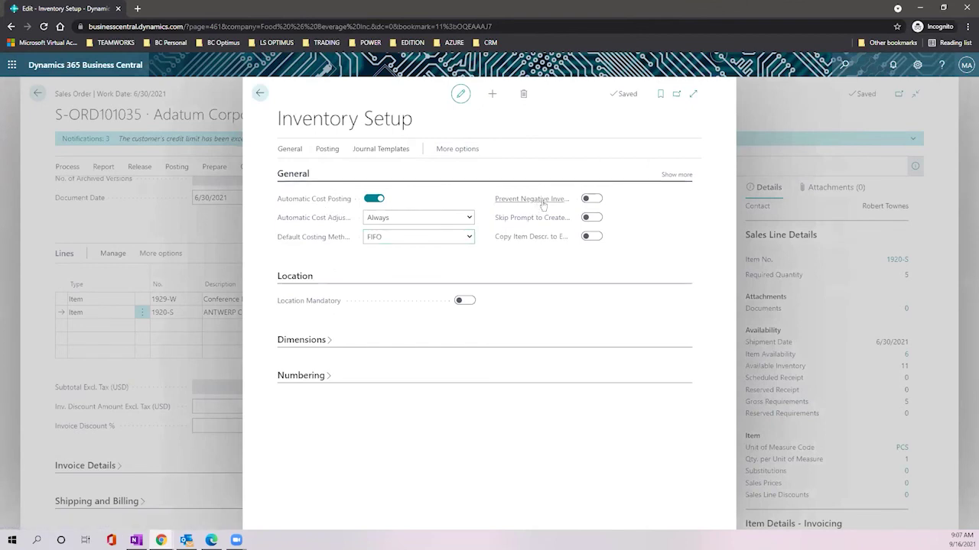
pyautogui.moveTo(542, 205)
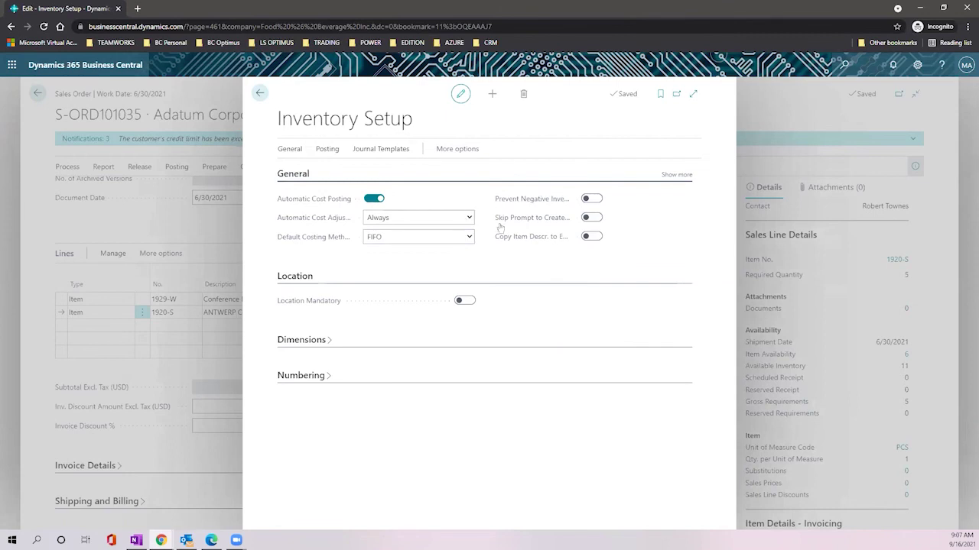
pyautogui.click(259, 93)
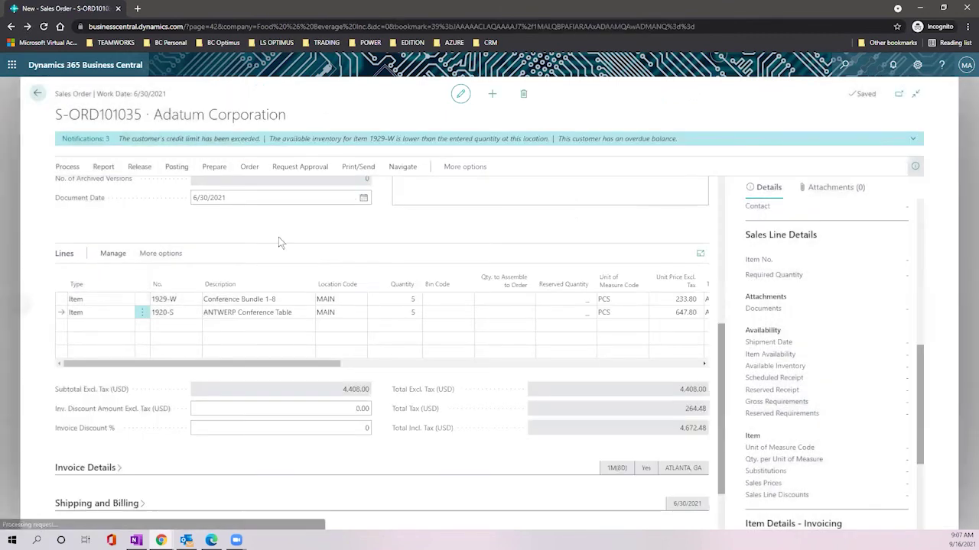
# Step: Expand Invoice Details to inspect payment terms 1M(8D) and tax area ATLANTA, GA
pyautogui.scroll(-1, 359, 306)
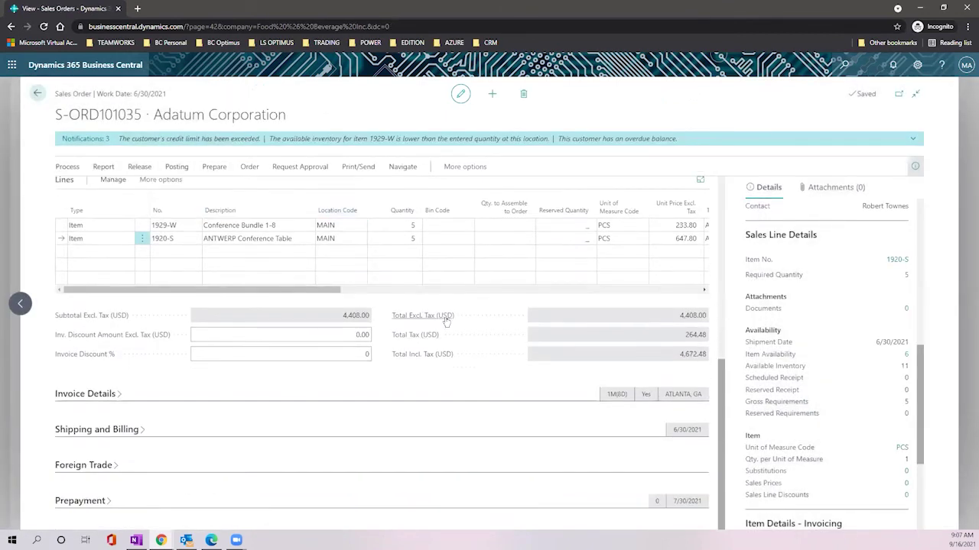
pyautogui.moveTo(446, 322)
pyautogui.click(114, 396)
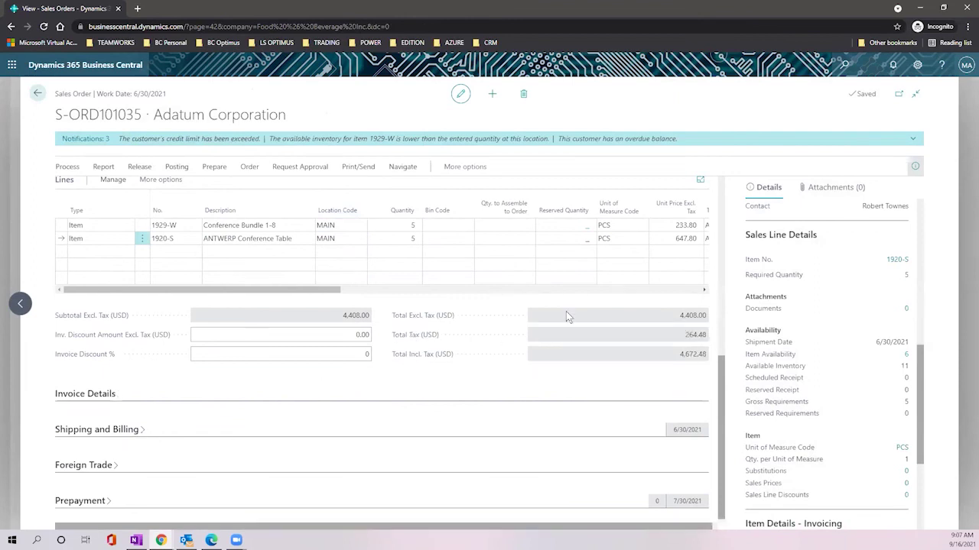
pyautogui.scroll(-2, 563, 314)
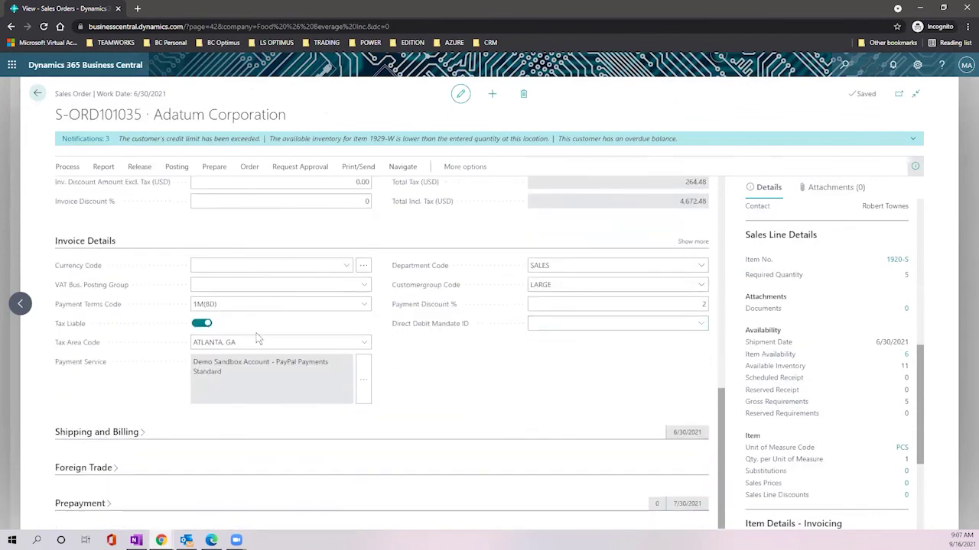
pyautogui.click(217, 303)
pyautogui.click(227, 304)
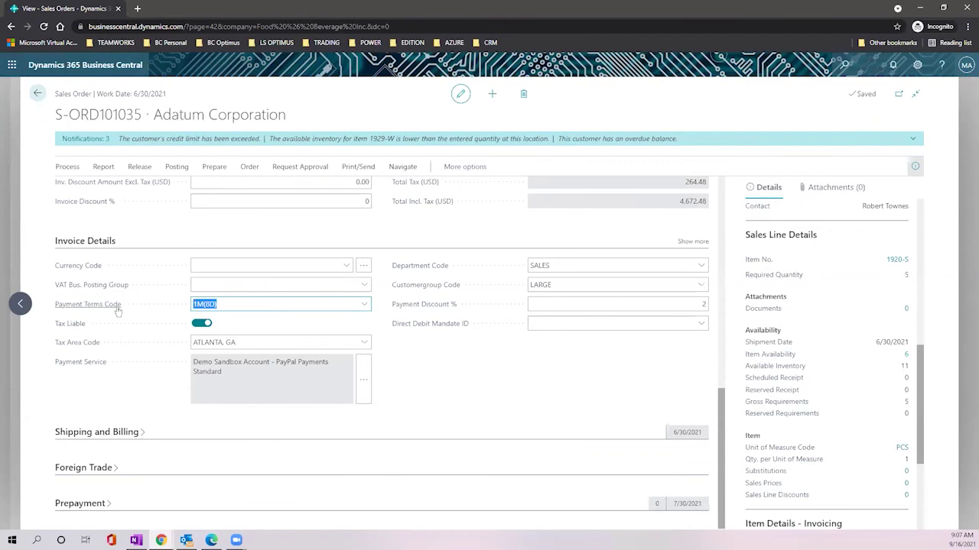
pyautogui.moveTo(118, 311)
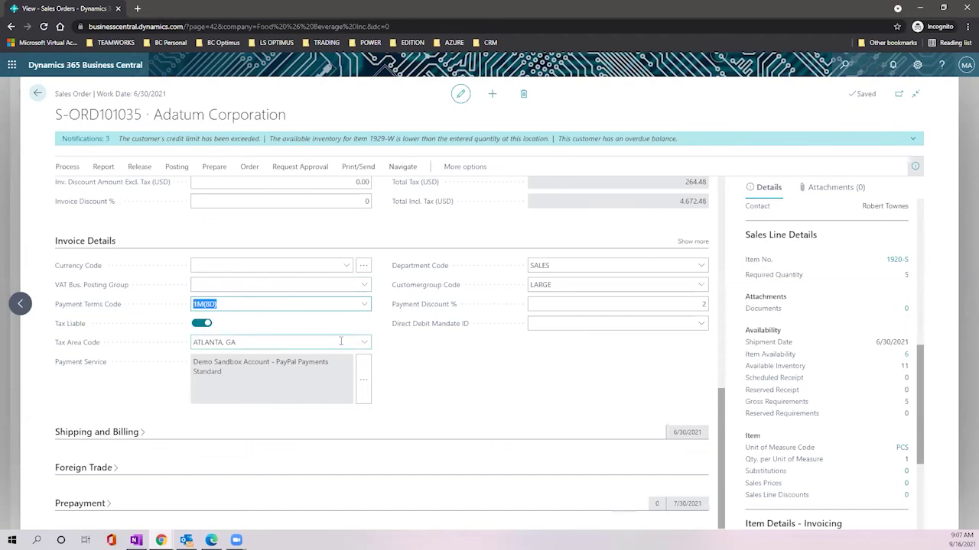
pyautogui.scroll(10, 485, 327)
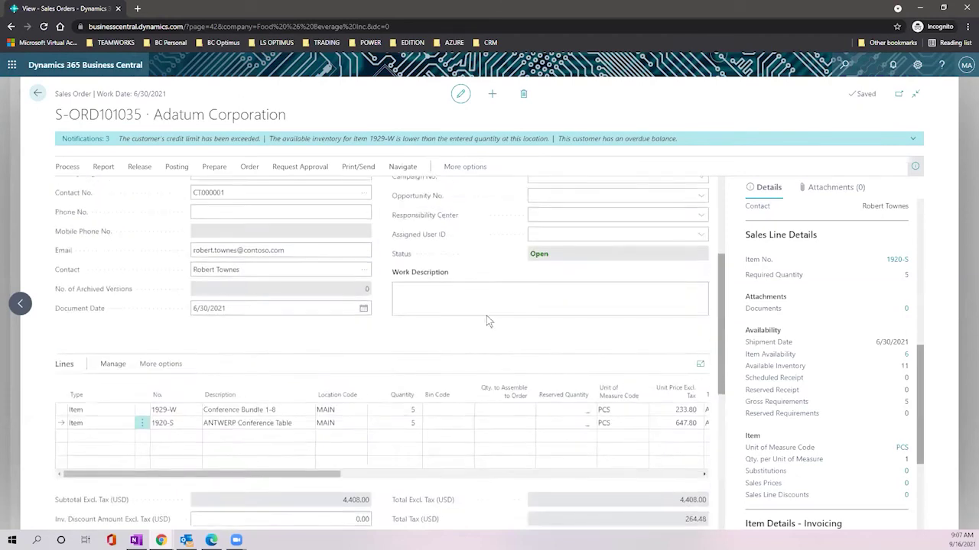
pyautogui.click(572, 237)
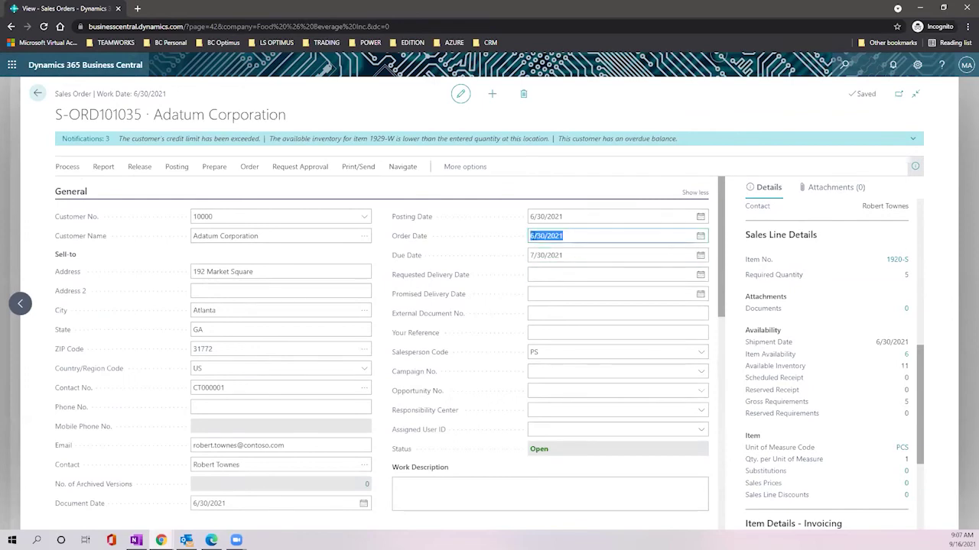
pyautogui.click(569, 256)
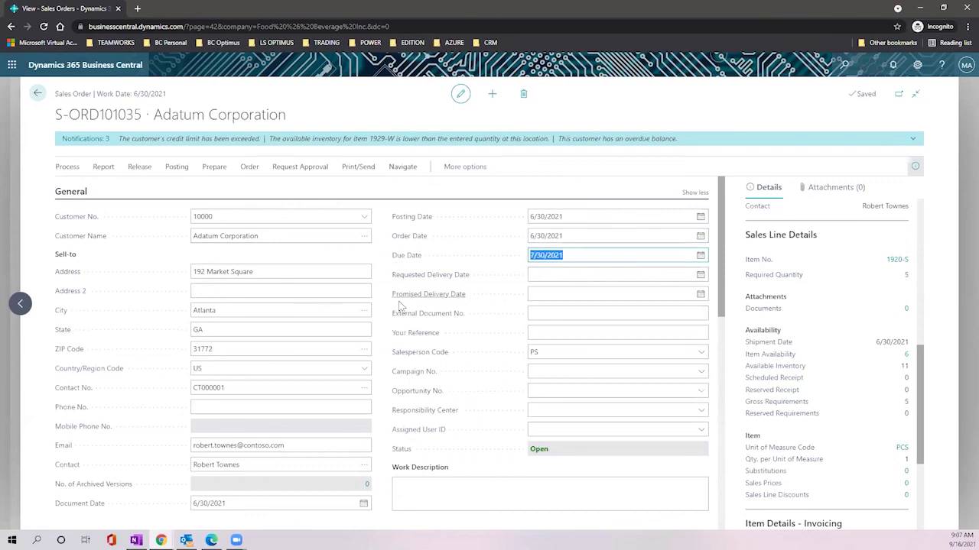
pyautogui.scroll(-1, 402, 300)
pyautogui.scroll(-3, 405, 300)
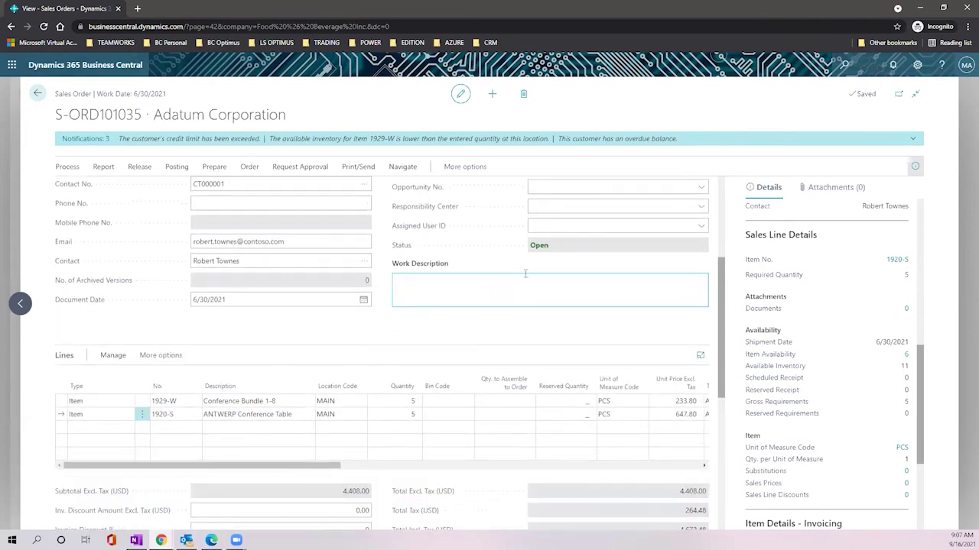
pyautogui.click(544, 244)
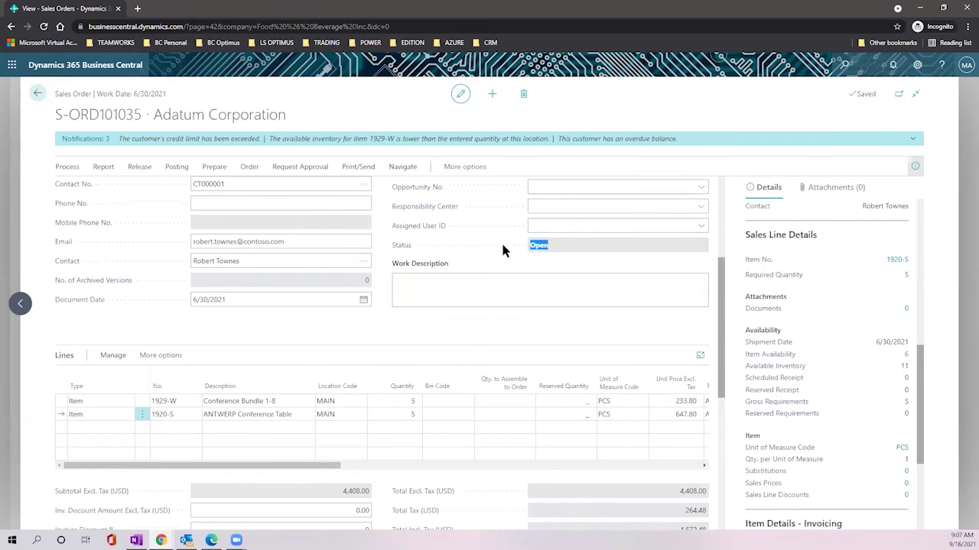
pyautogui.click(543, 251)
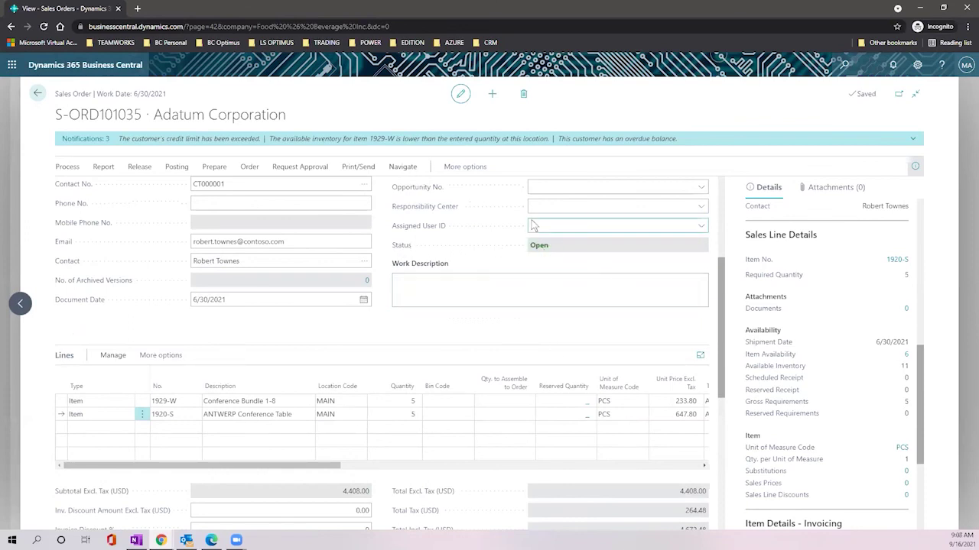
# Step: Enter the work description 'Please prepare this urgently' on order S-ORD101035
pyautogui.click(577, 302)
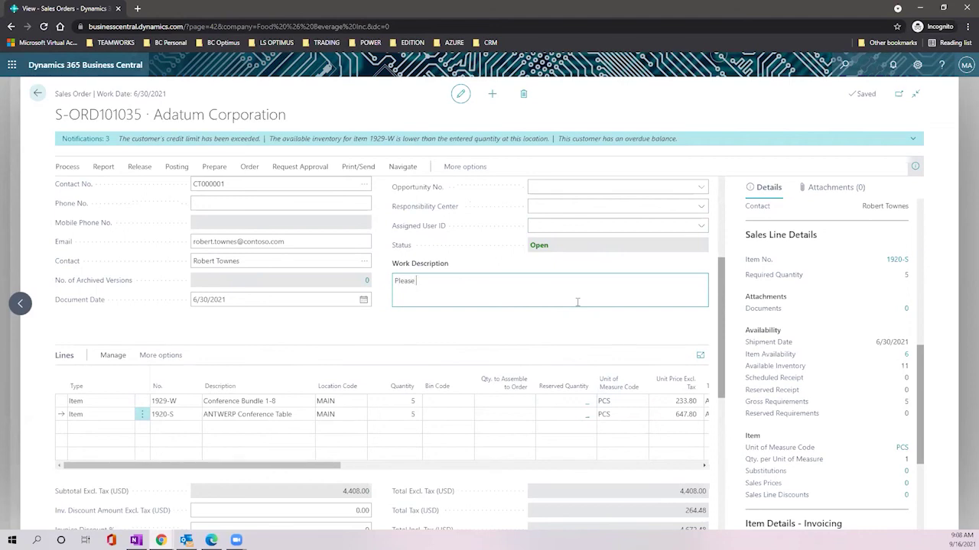
pyautogui.write('Please prepare this urgently')
pyautogui.scroll(5, 840, 287)
pyautogui.scroll(2, 836, 286)
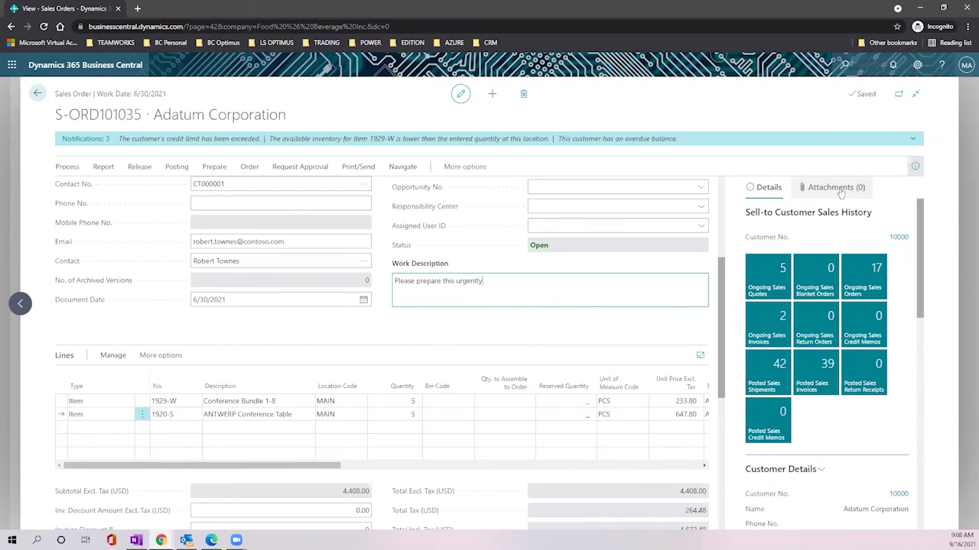
pyautogui.scroll(-5, 854, 245)
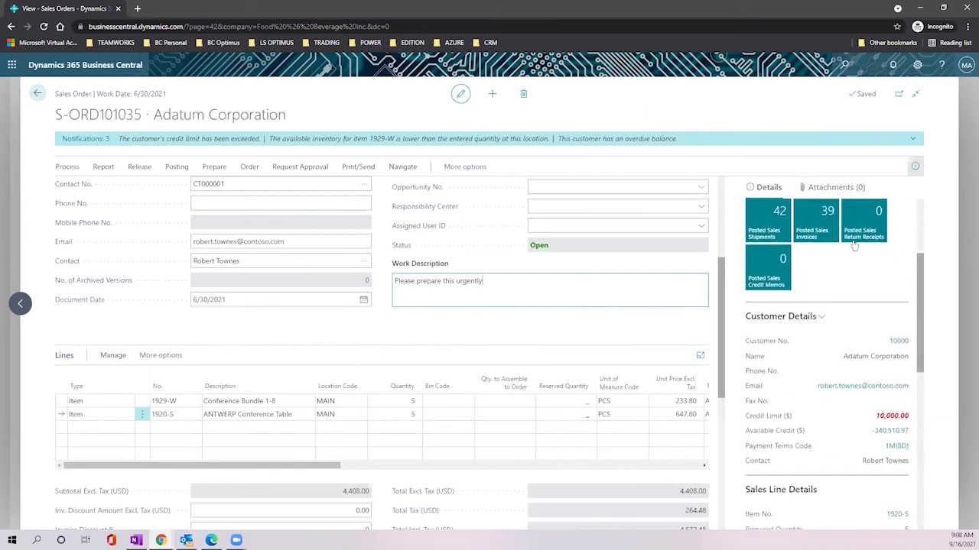
pyautogui.scroll(-1, 854, 245)
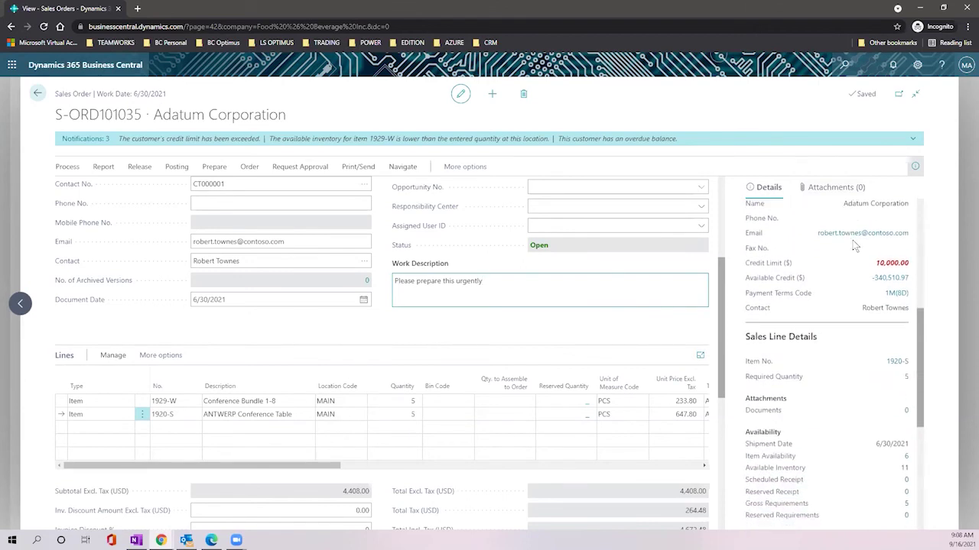
pyautogui.scroll(3, 853, 247)
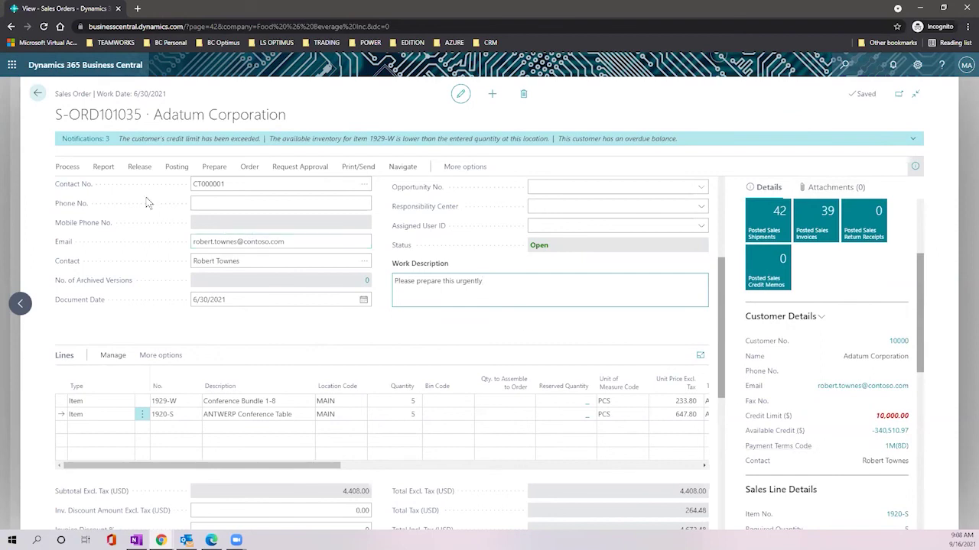
# Step: Preview posting for S-ORD101035 and open its seven G/L entries
pyautogui.click(176, 167)
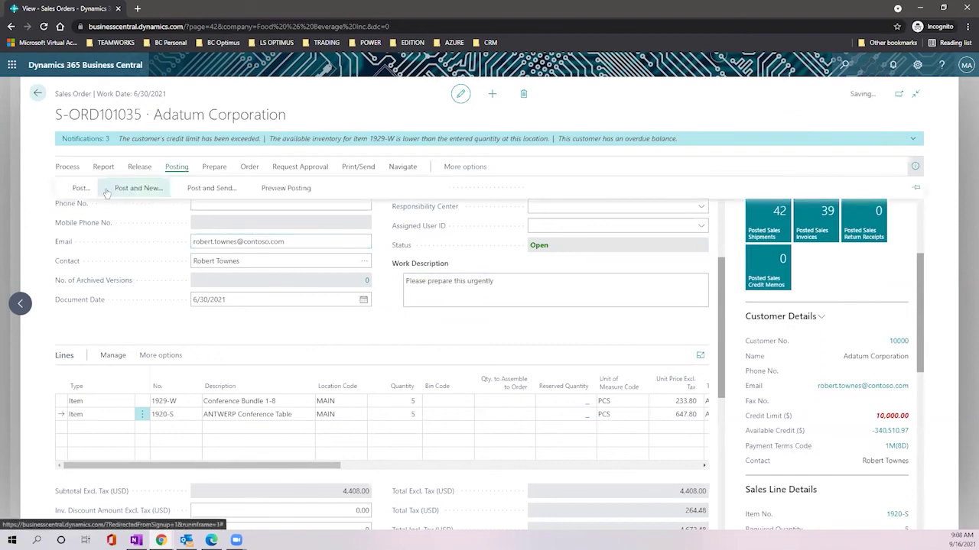
pyautogui.click(283, 189)
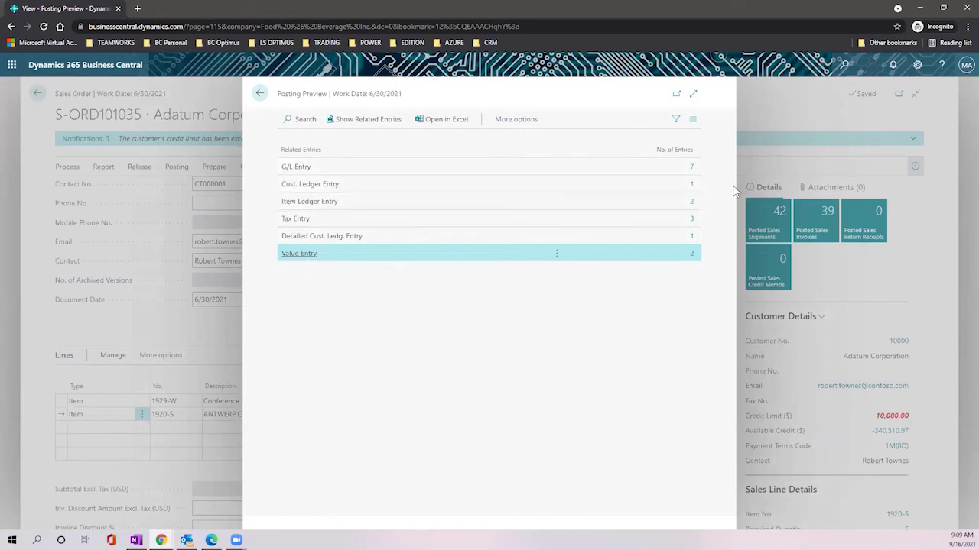
pyautogui.click(692, 168)
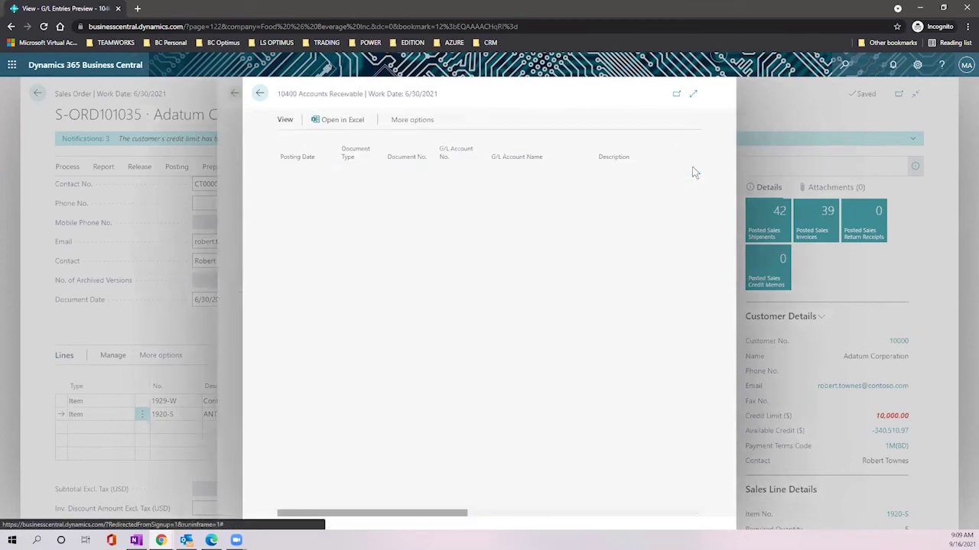
# Step: Enlarge the G/L entries preview and look up accounts 10400, 10700 and 50100
pyautogui.click(693, 93)
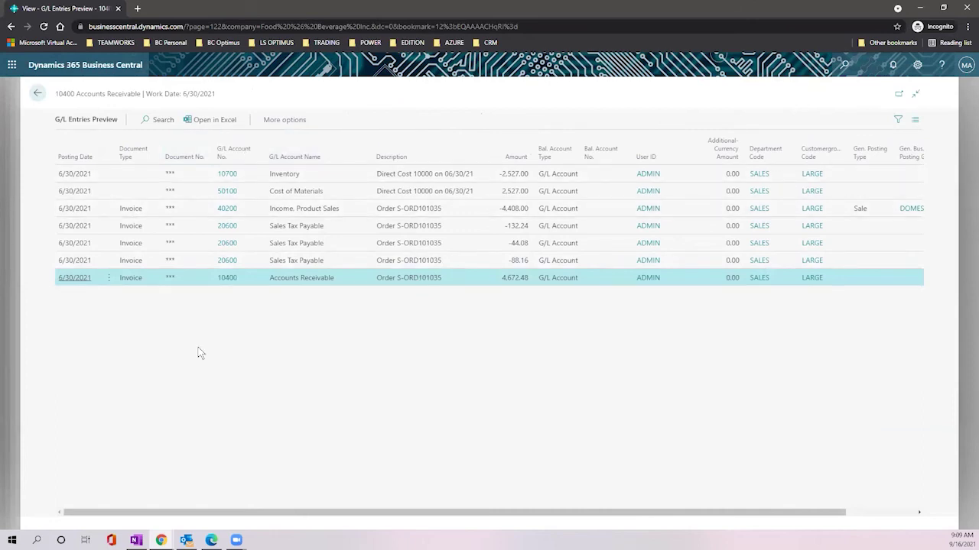
pyautogui.click(225, 279)
pyautogui.click(227, 173)
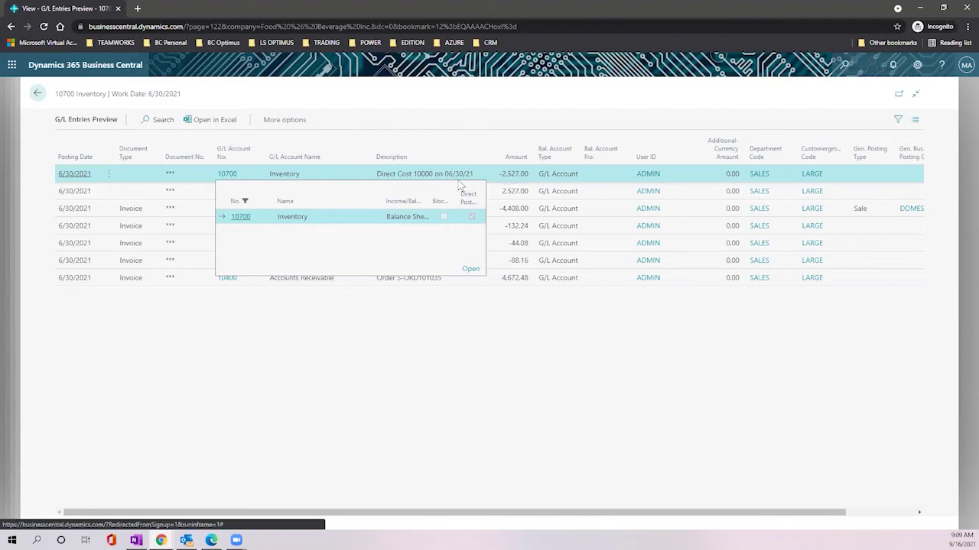
pyautogui.click(306, 376)
pyautogui.click(227, 192)
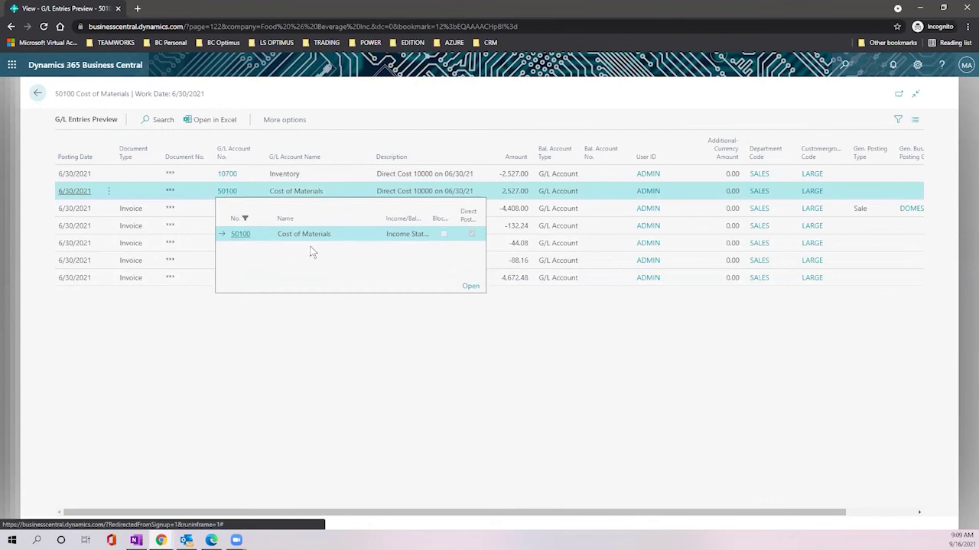
pyautogui.click(343, 357)
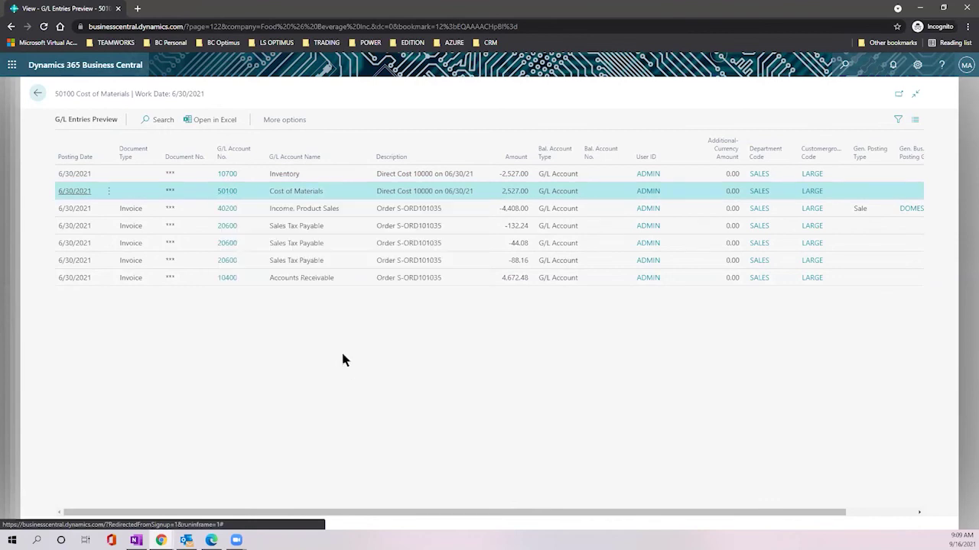
# Step: Look up accounts 40200 Income, Product Sales and 20600 Sales Tax Payable, then scroll the grid
pyautogui.click(227, 211)
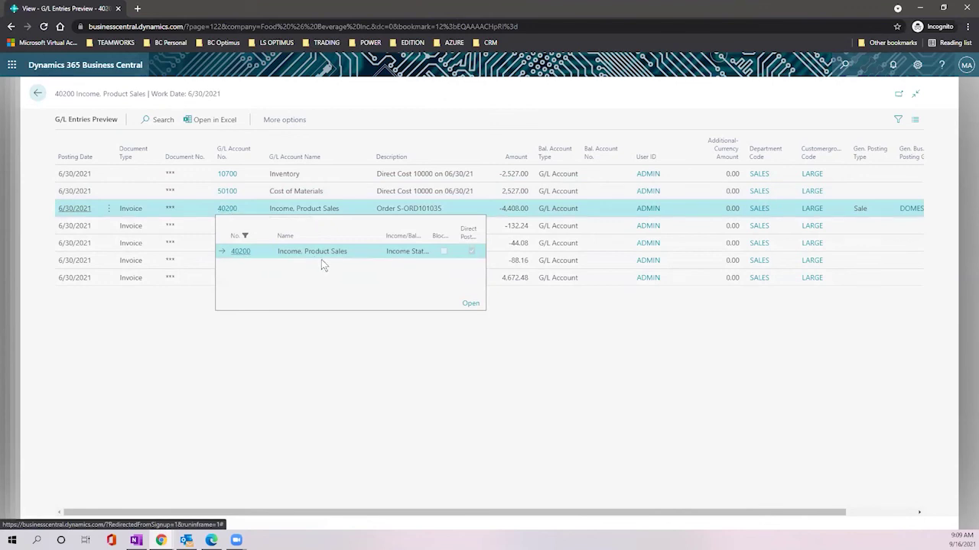
pyautogui.click(336, 354)
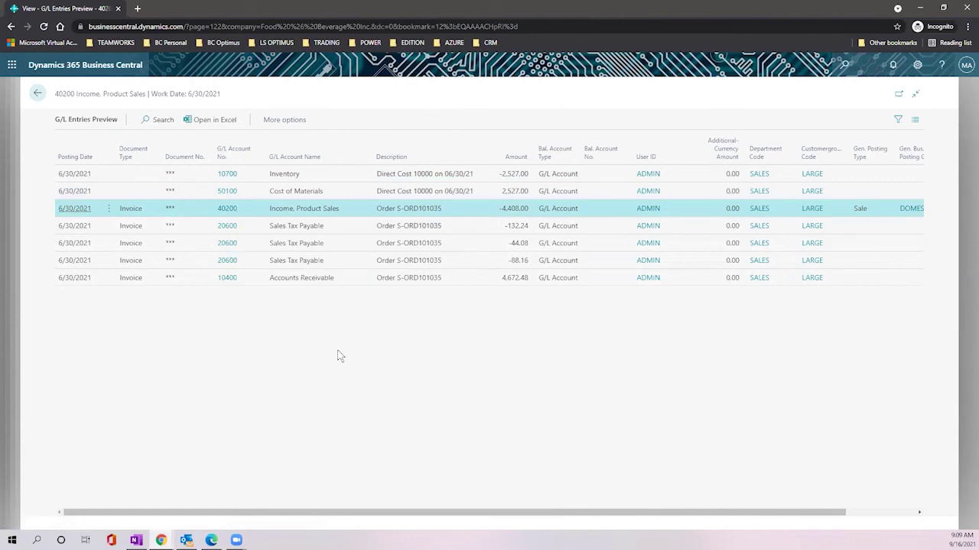
pyautogui.click(227, 228)
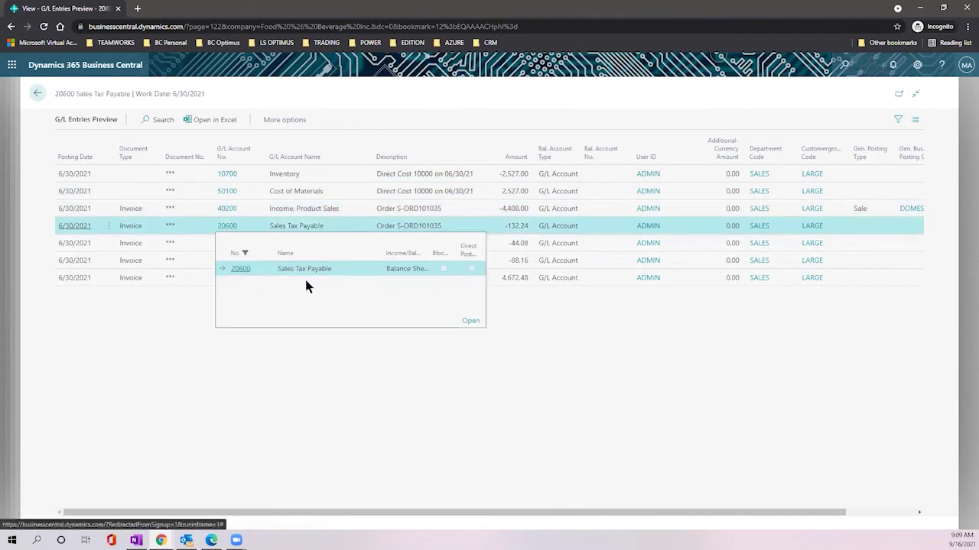
pyautogui.click(178, 287)
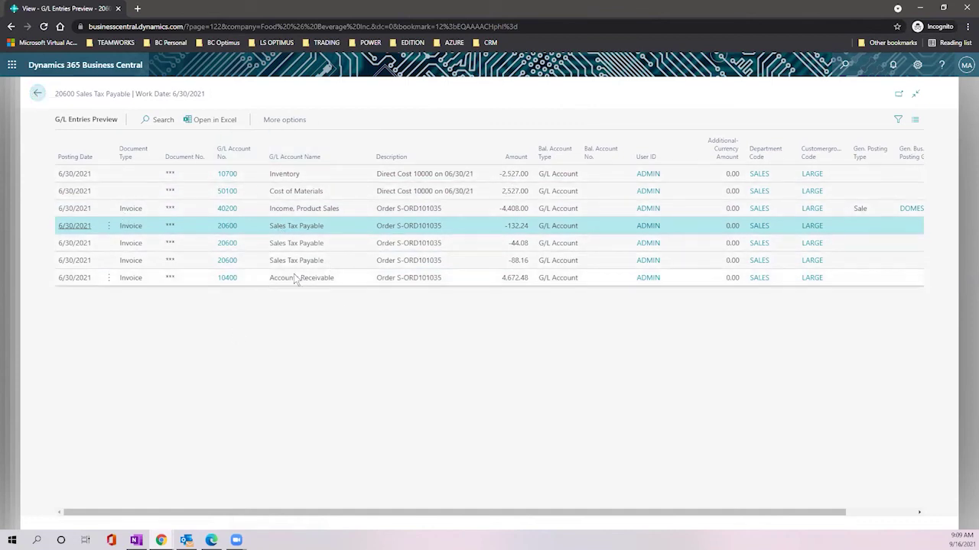
pyautogui.moveTo(526, 514); pyautogui.dragTo(627, 527)
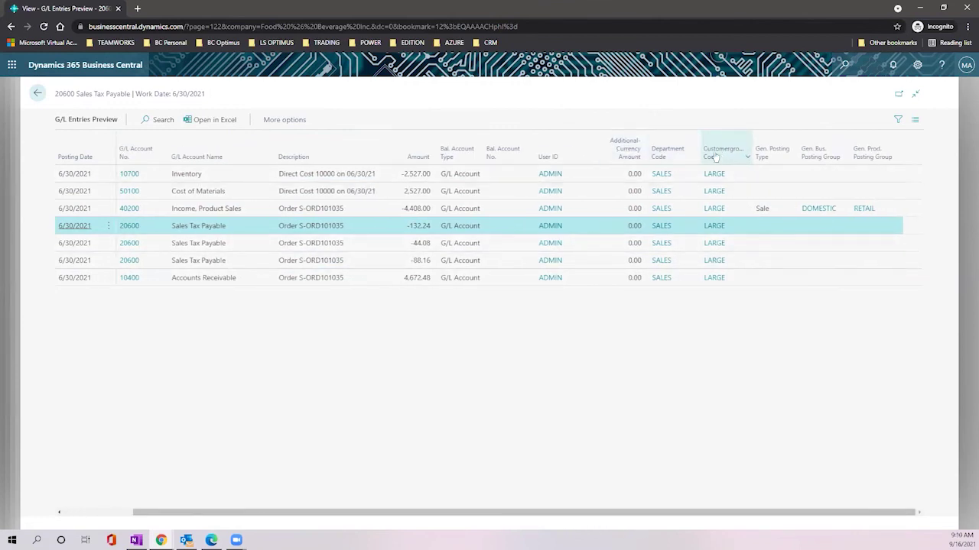
pyautogui.moveTo(663, 153)
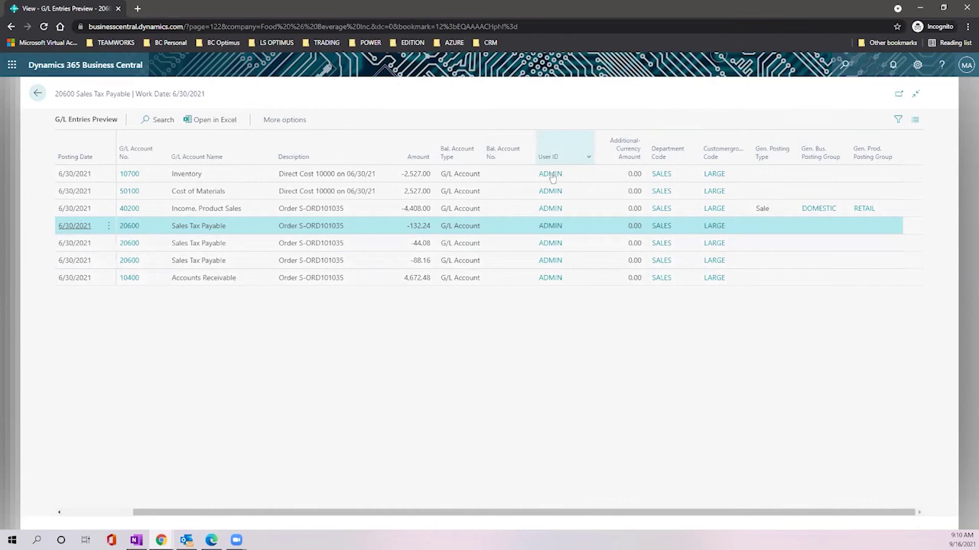
# Step: Open the single 4,672.48 customer ledger entry preview, scroll its columns, and return to the summary
pyautogui.click(37, 93)
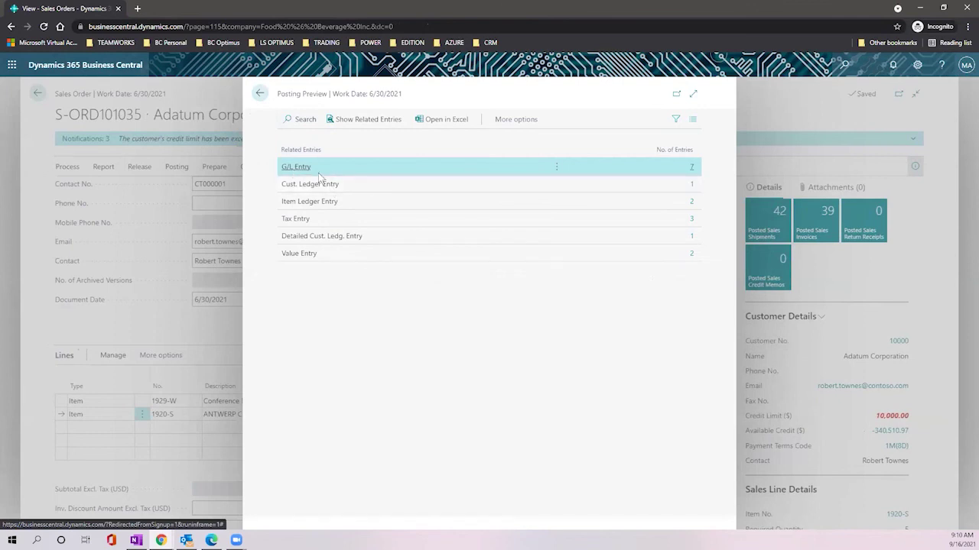
pyautogui.click(693, 186)
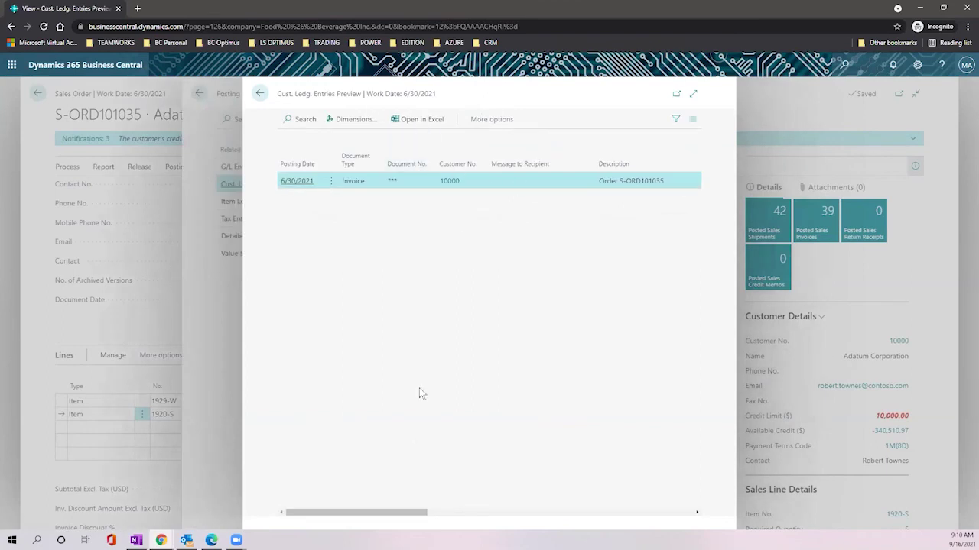
pyautogui.moveTo(406, 517); pyautogui.dragTo(451, 517)
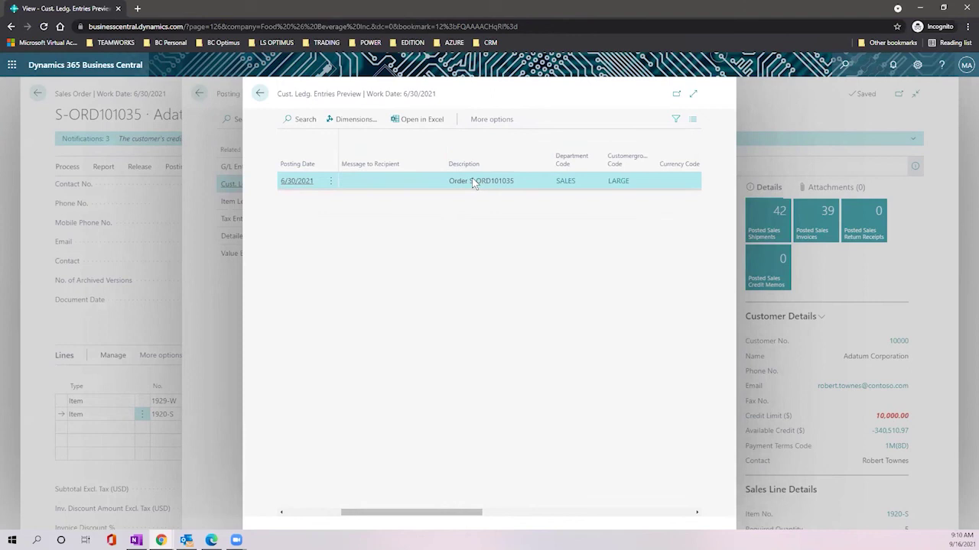
pyautogui.moveTo(468, 510); pyautogui.dragTo(557, 511)
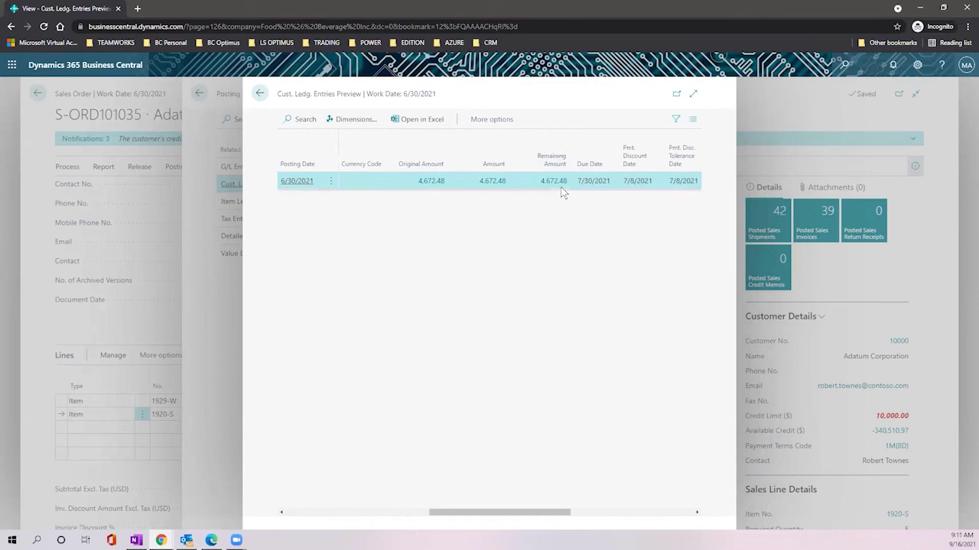
pyautogui.click(259, 93)
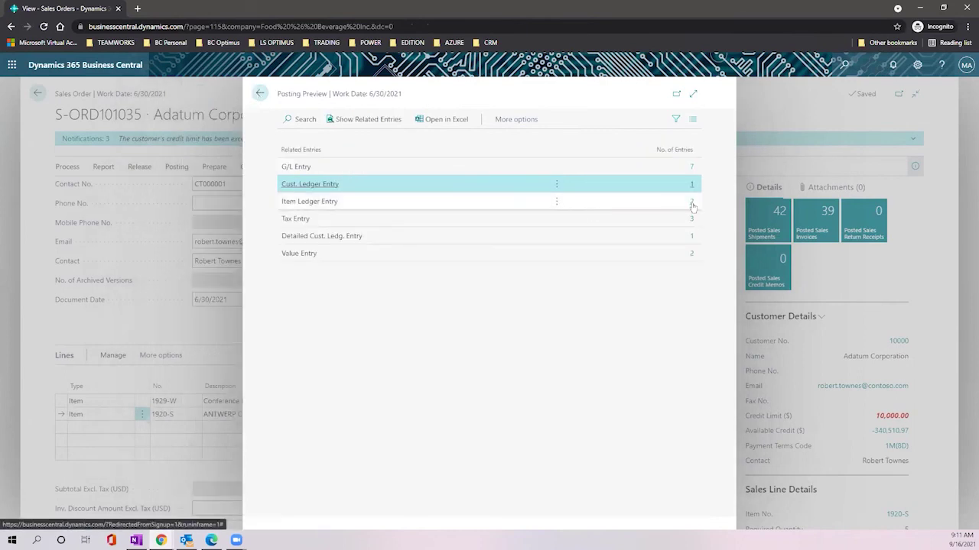
pyautogui.click(693, 207)
pyautogui.click(692, 203)
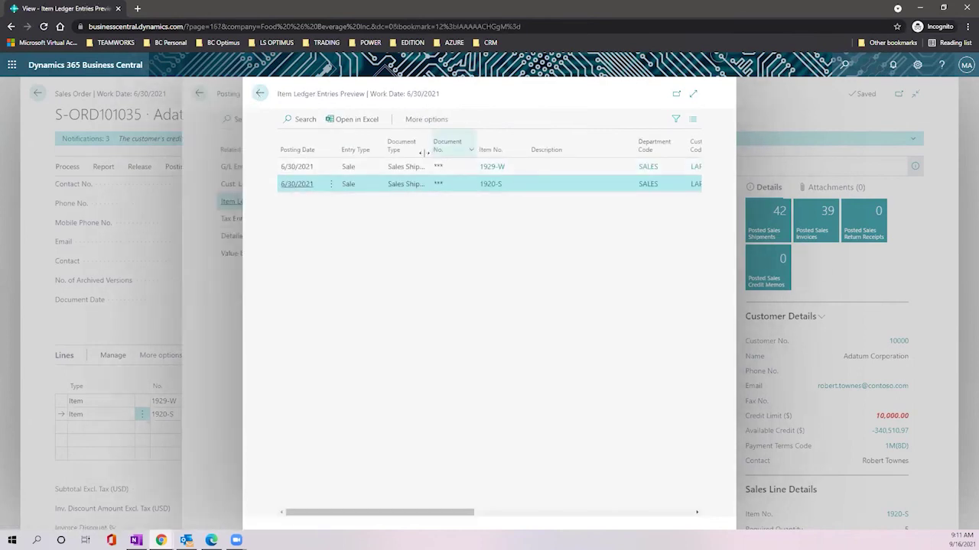
pyautogui.moveTo(415, 518); pyautogui.dragTo(505, 526)
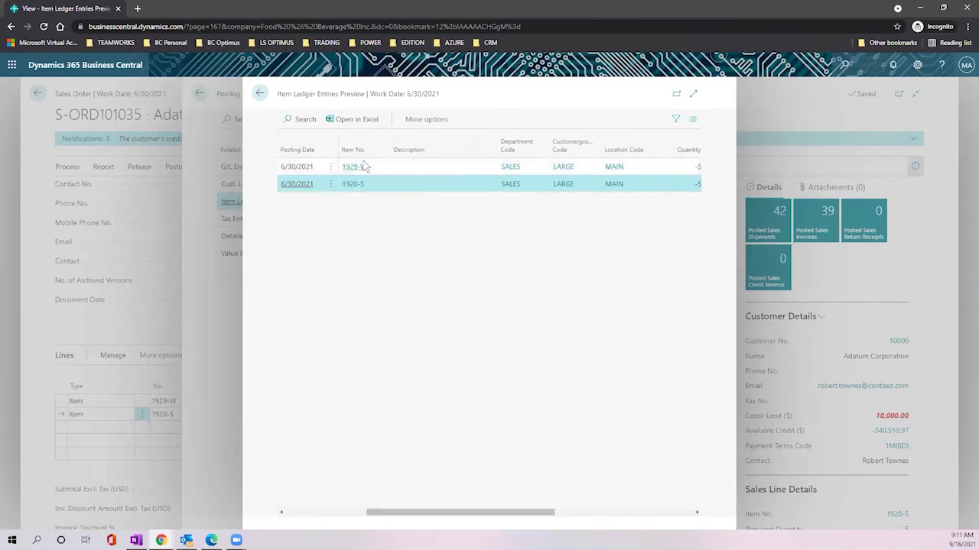
pyautogui.moveTo(474, 515); pyautogui.dragTo(550, 518)
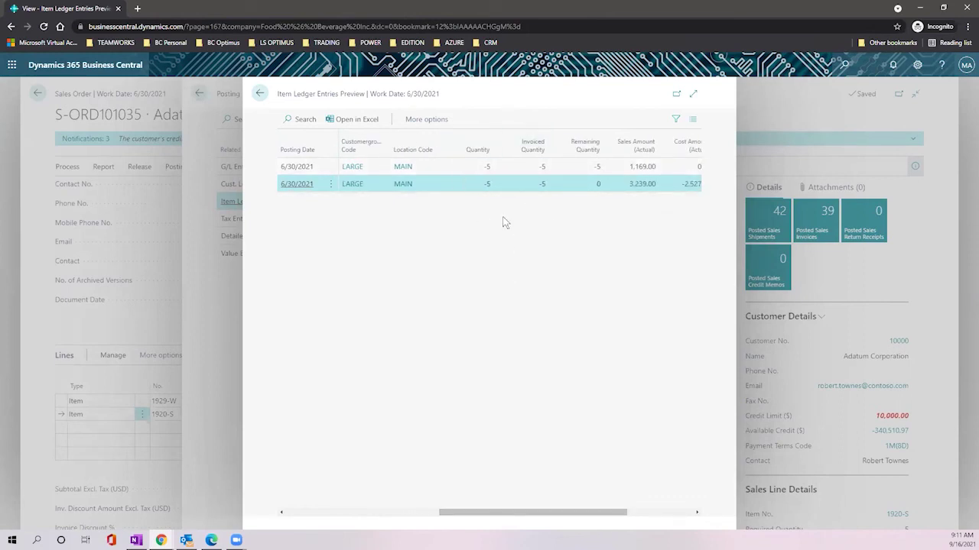
pyautogui.moveTo(533, 518); pyautogui.dragTo(546, 518)
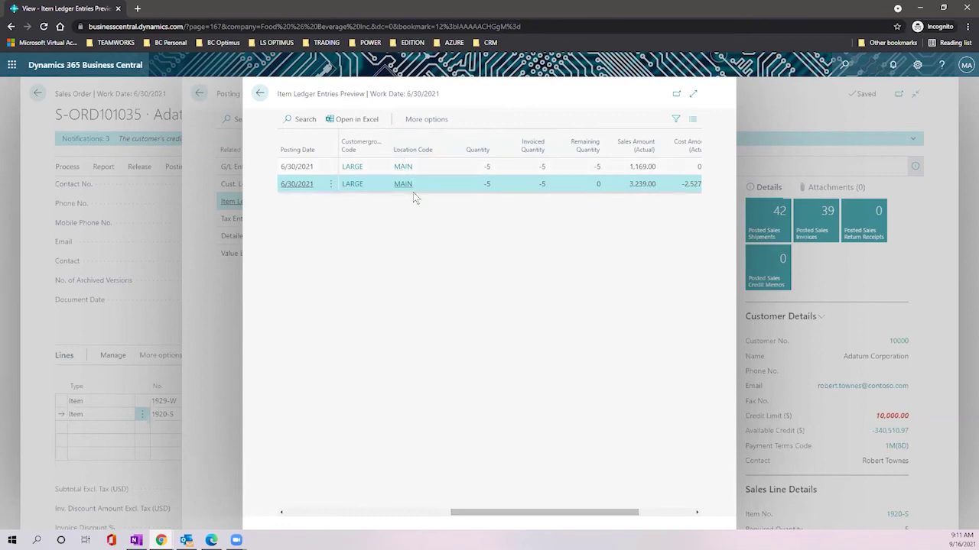
pyautogui.moveTo(535, 520); pyautogui.dragTo(630, 516)
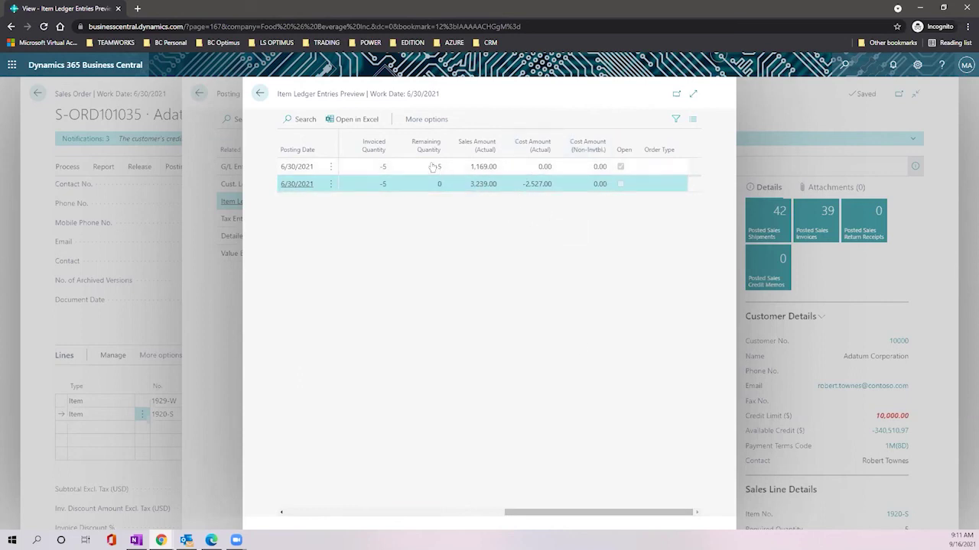
pyautogui.click(260, 94)
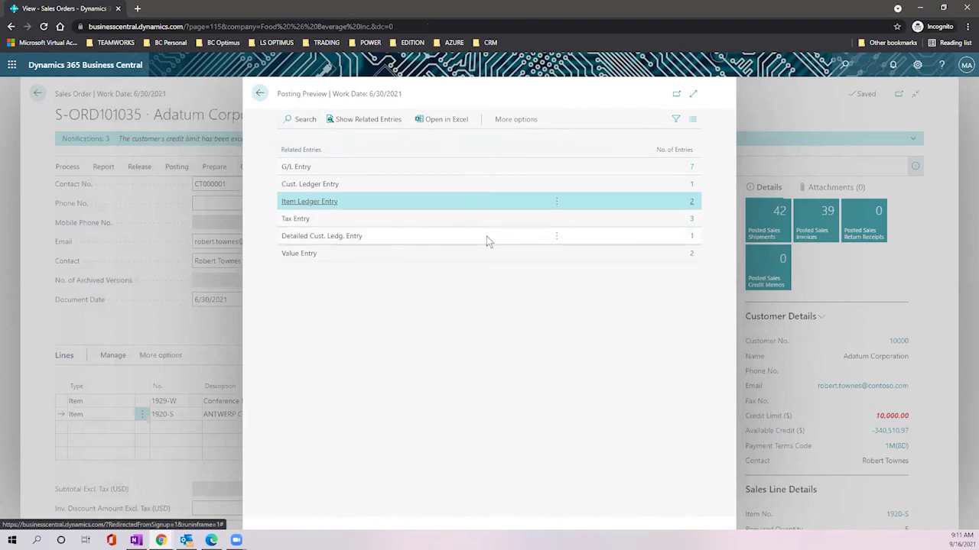
# Step: Review the three tax entries (-132.24, -44.08, -88.16) on base -4,408.00, then return to the summary
pyautogui.click(692, 220)
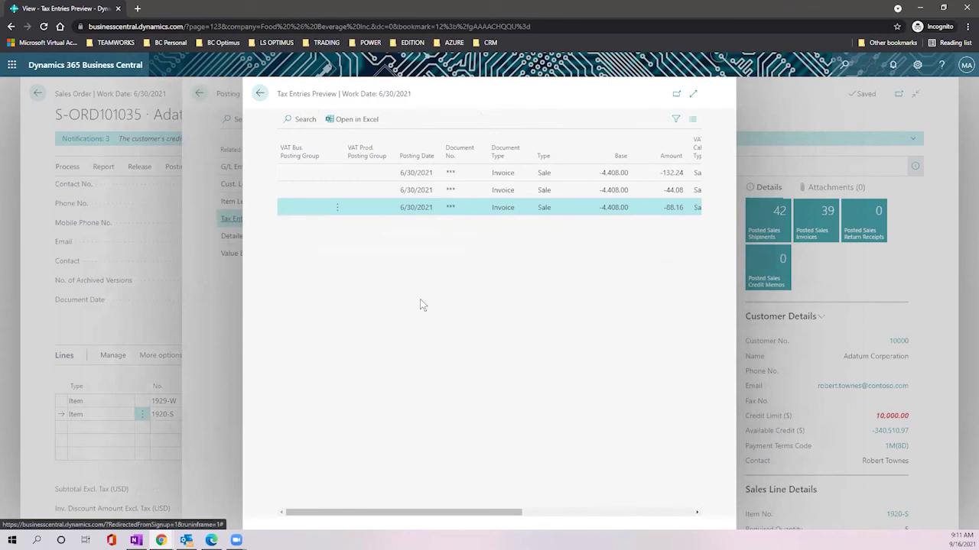
pyautogui.moveTo(416, 512); pyautogui.dragTo(503, 514)
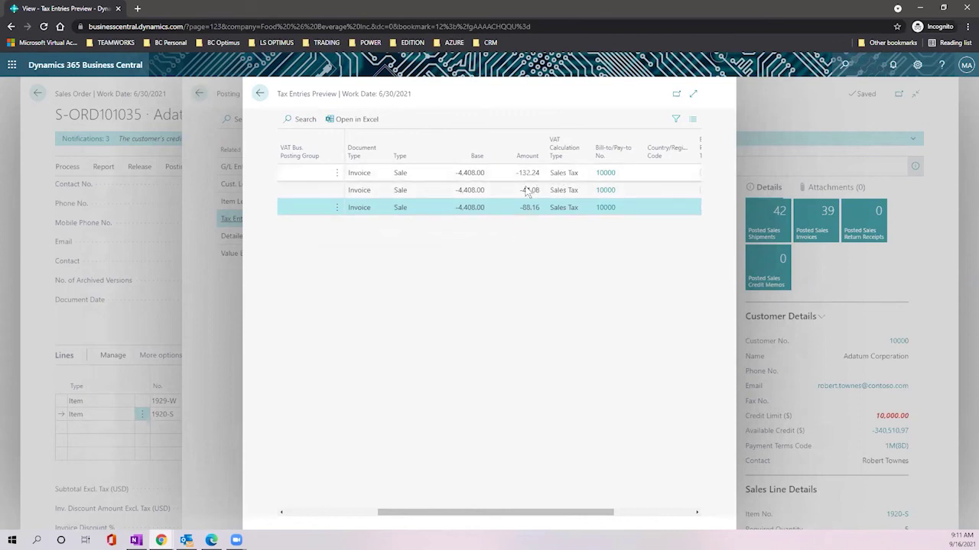
pyautogui.moveTo(557, 513); pyautogui.dragTo(677, 517)
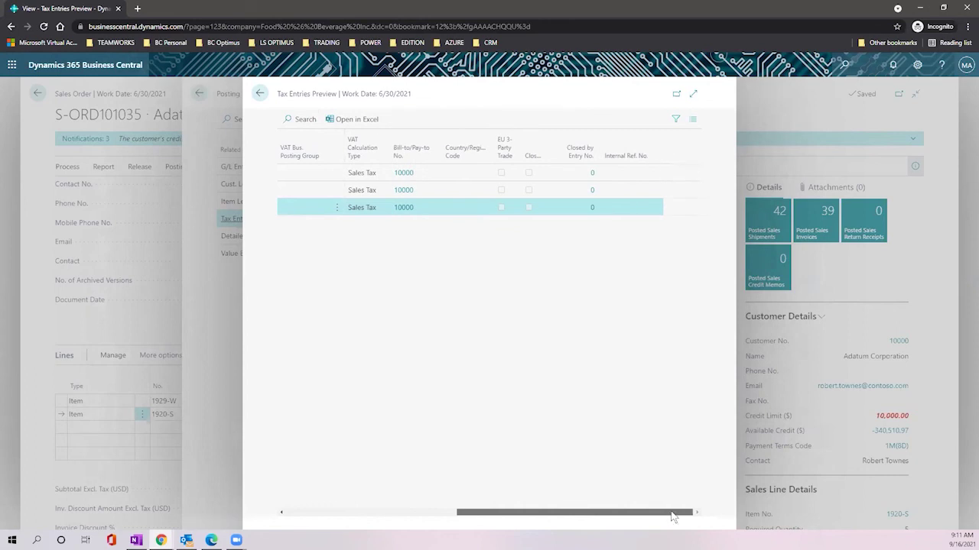
pyautogui.click(259, 93)
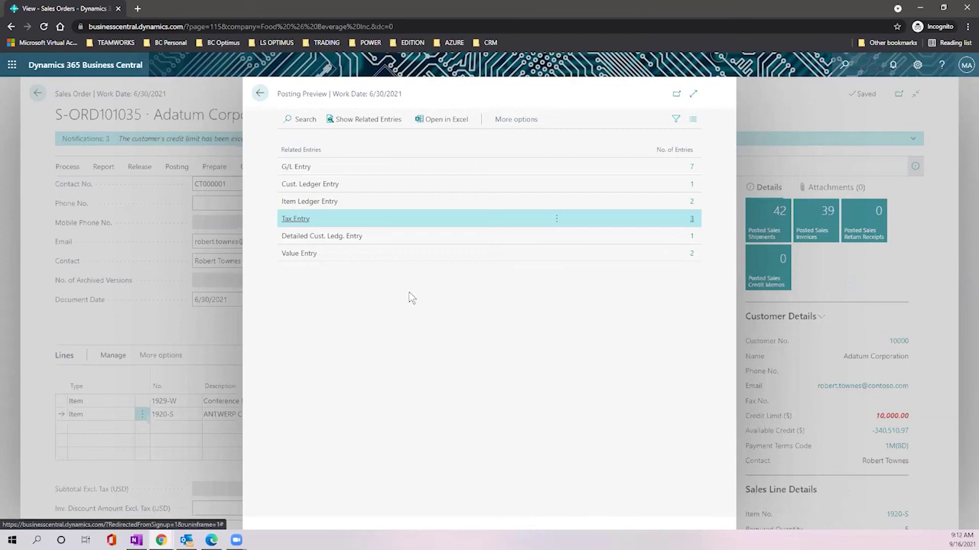
# Step: Inspect the previewed detailed customer ledger entry and the matching customer ledger entry row
pyautogui.click(691, 238)
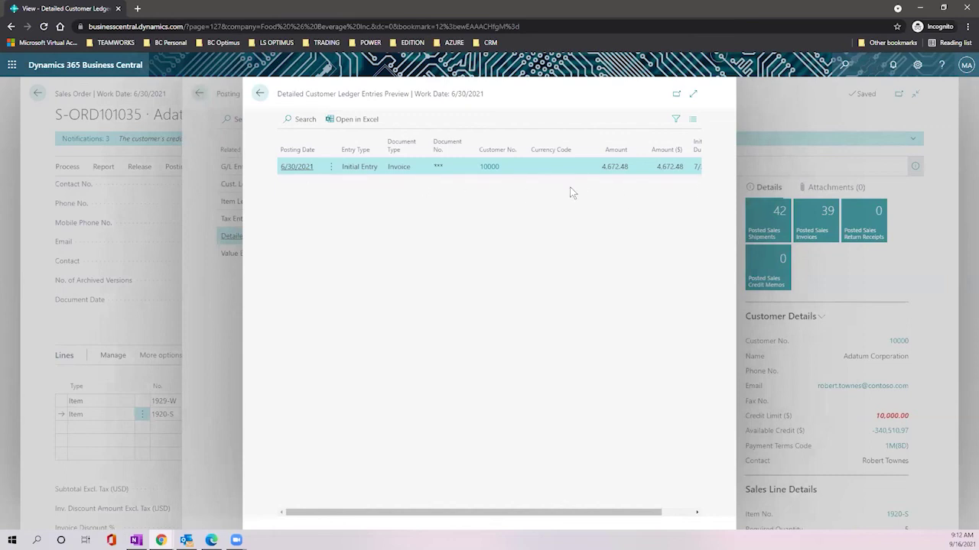
pyautogui.click(260, 93)
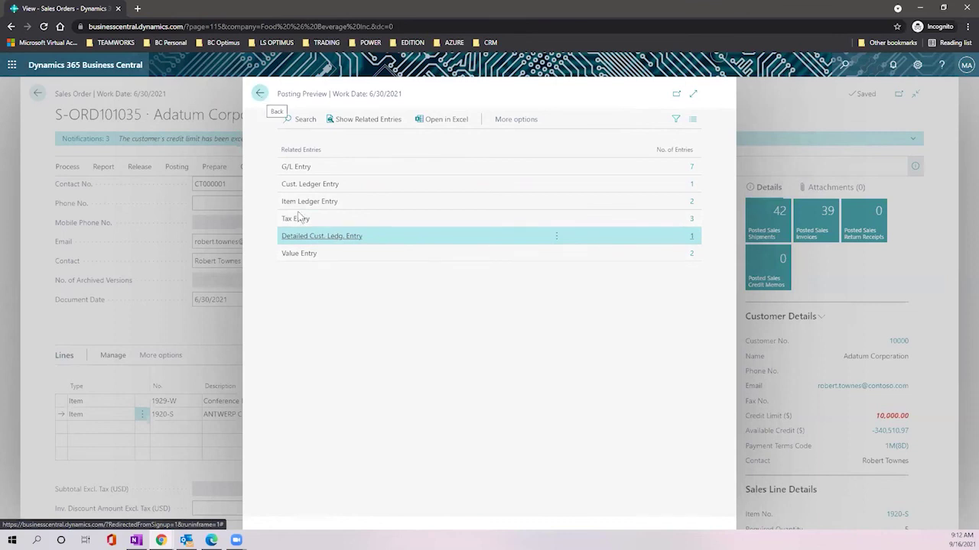
pyautogui.click(306, 188)
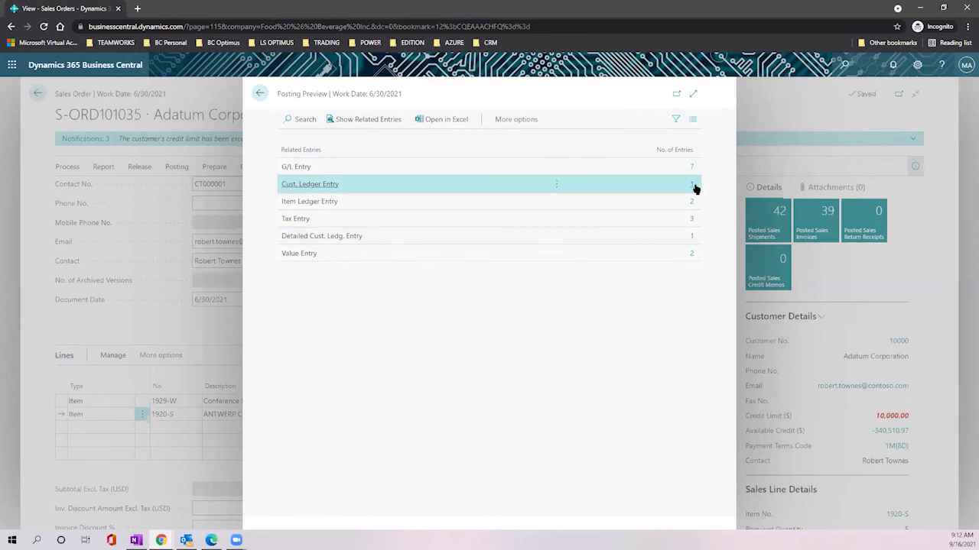
pyautogui.click(622, 237)
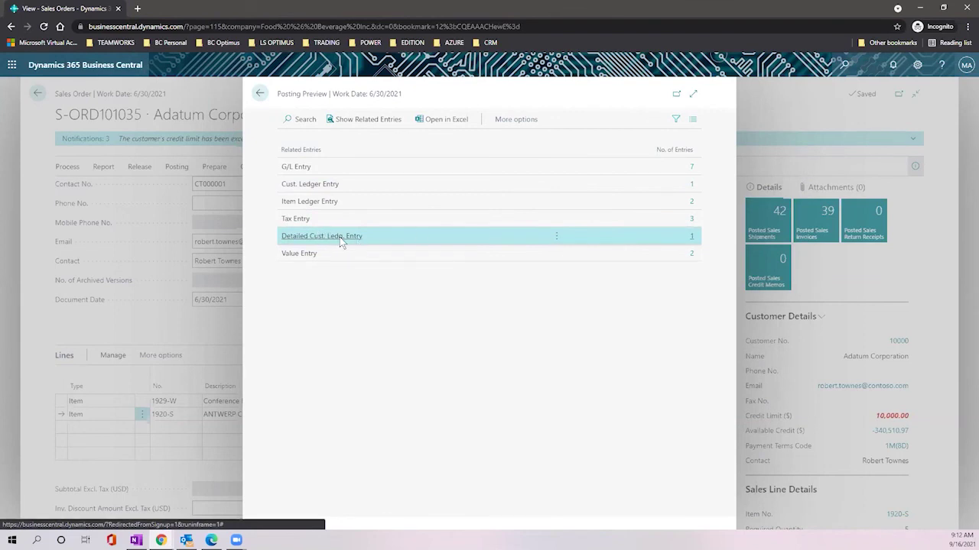
# Step: Review the two previewed value entries with -2,527.00 cost, then close the posting preview
pyautogui.click(691, 258)
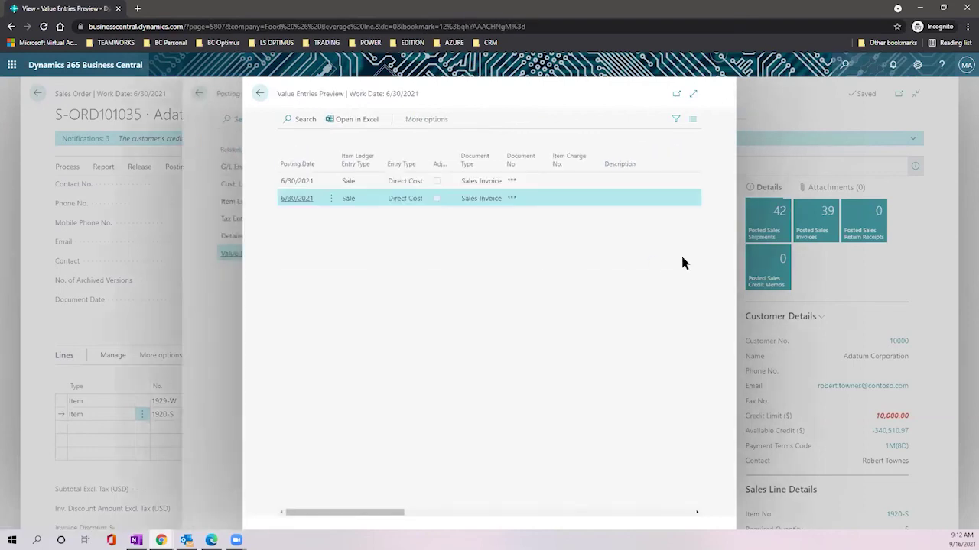
pyautogui.moveTo(388, 513); pyautogui.dragTo(489, 497)
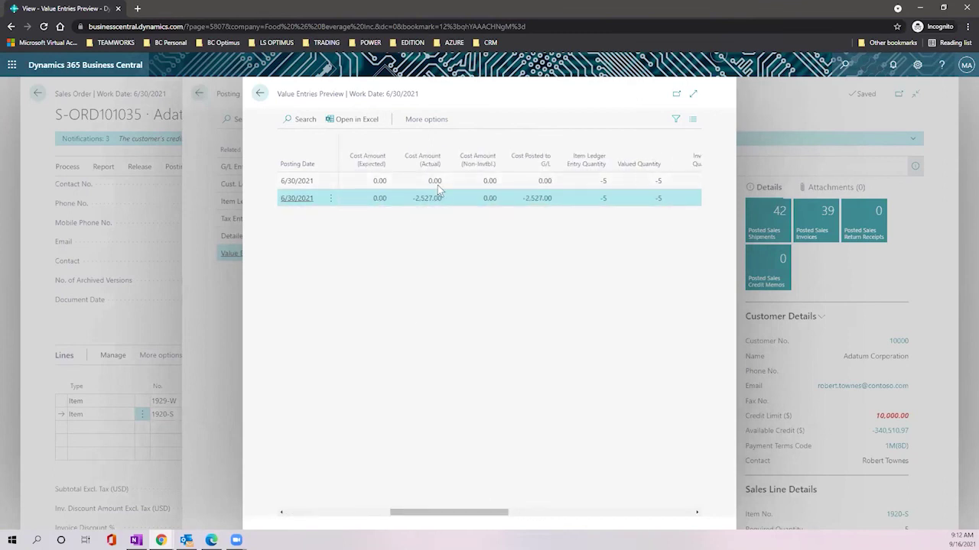
pyautogui.moveTo(517, 198); pyautogui.dragTo(555, 210)
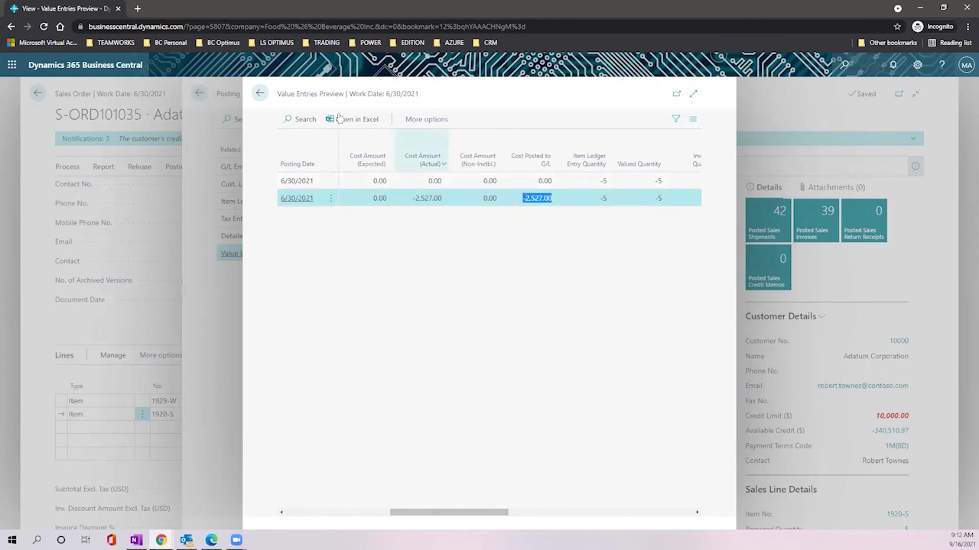
pyautogui.click(259, 93)
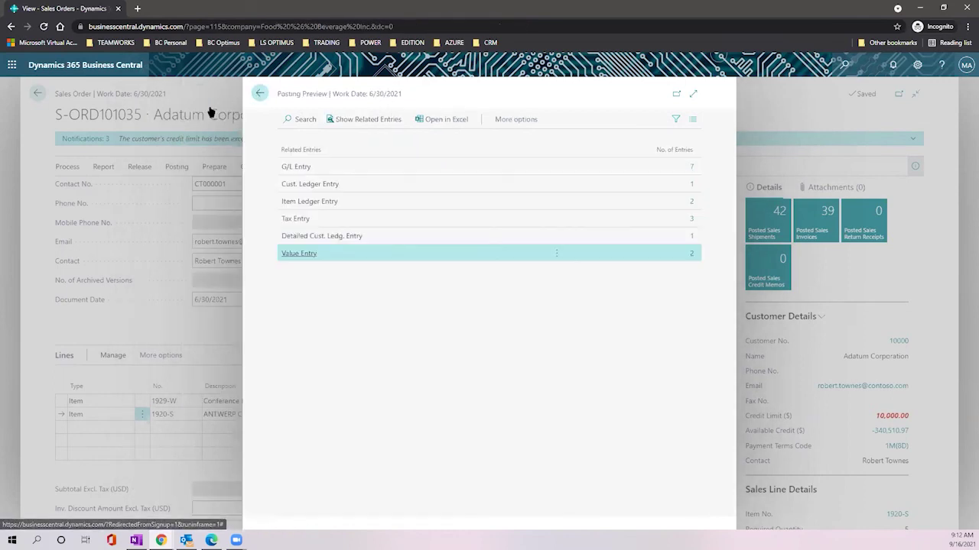
pyautogui.click(260, 94)
# Step: Post and send S-ORD101035 as Ship only, producing a shipment PDF
pyautogui.click(176, 166)
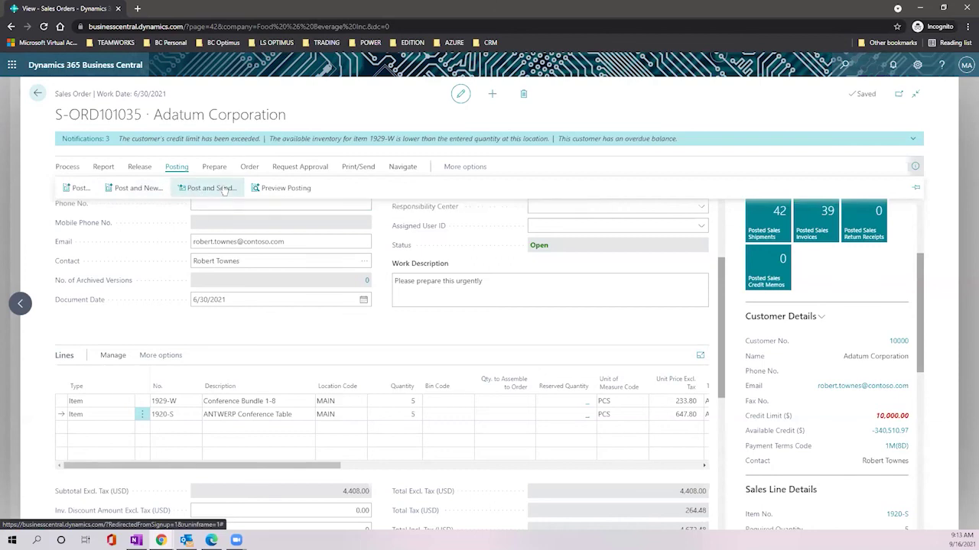
pyautogui.click(224, 188)
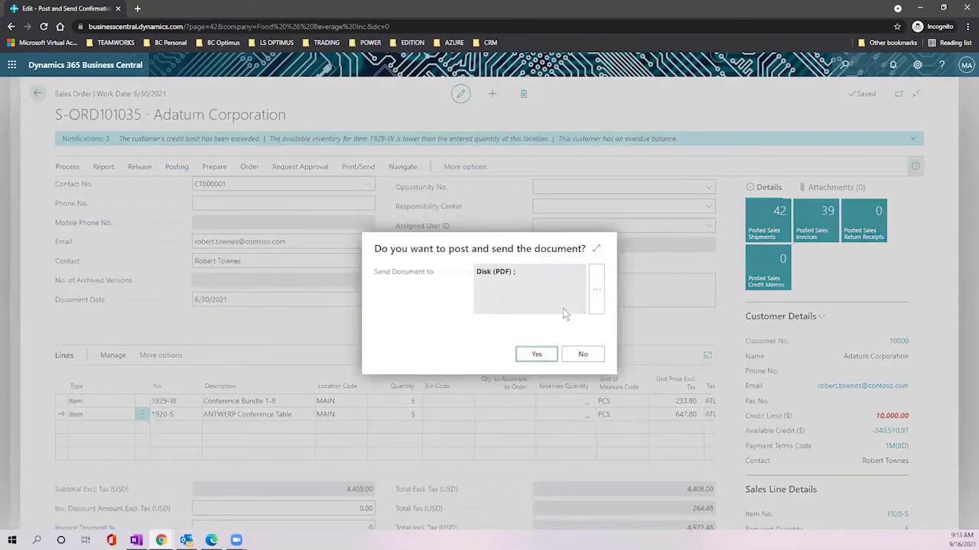
pyautogui.click(533, 355)
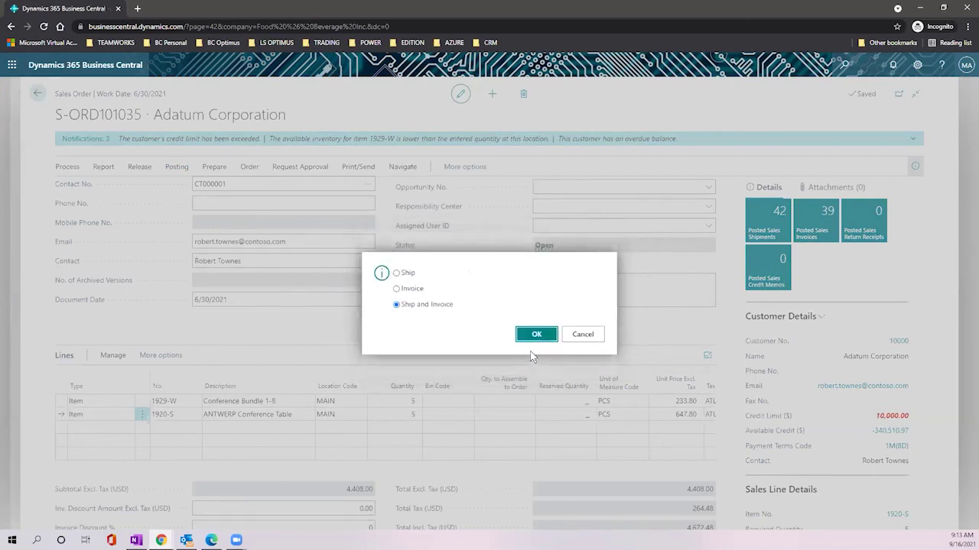
pyautogui.click(396, 273)
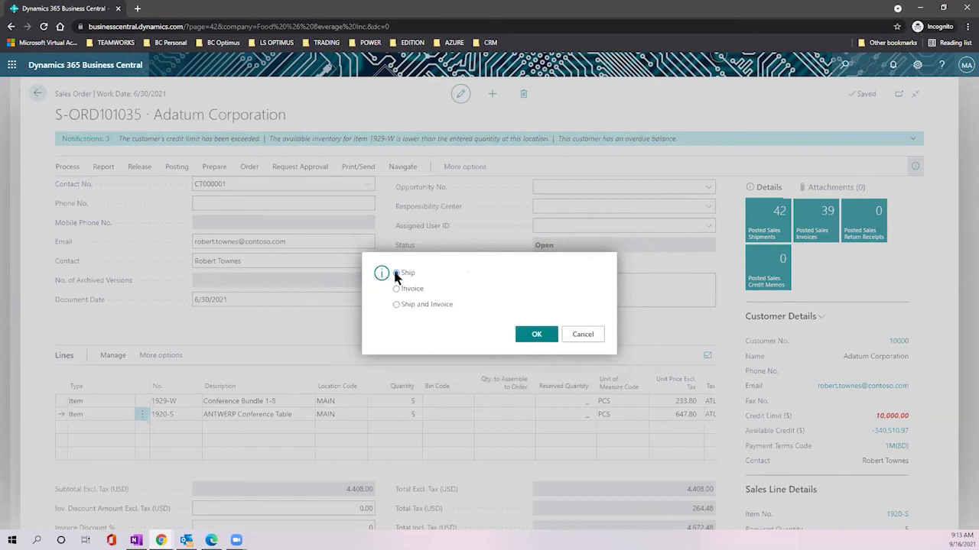
pyautogui.click(535, 337)
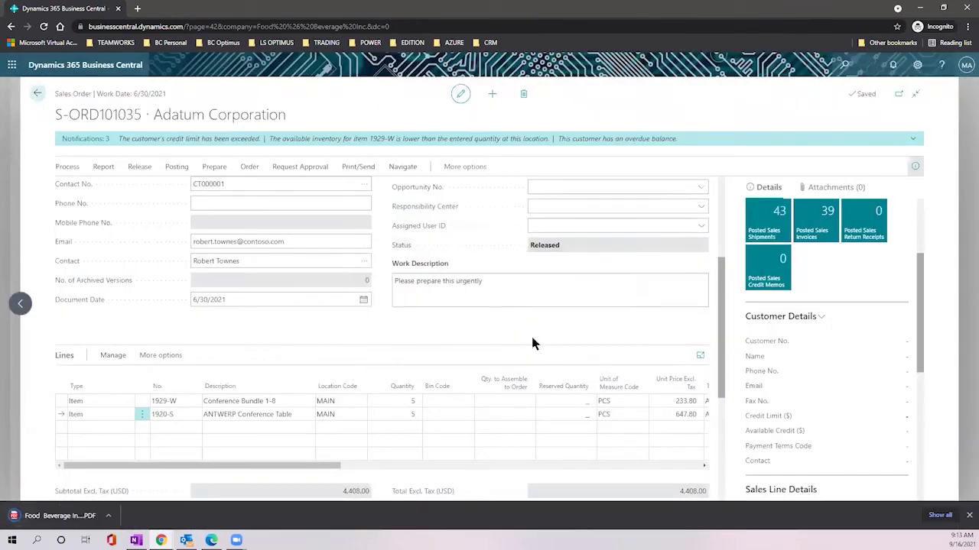
# Step: View the downloaded S-SHPT102230 shipment PDF with both items at 5, then go back to the order
pyautogui.click(61, 525)
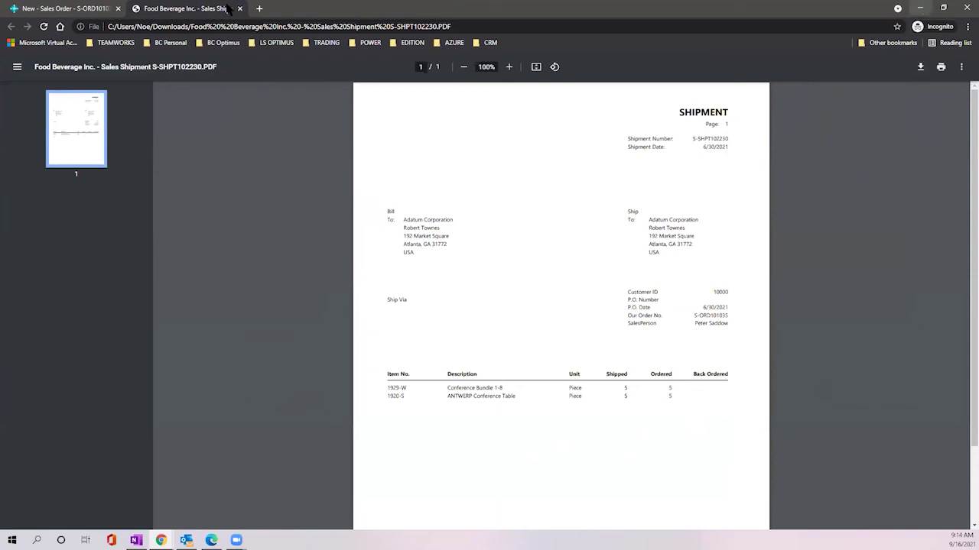
pyautogui.click(64, 8)
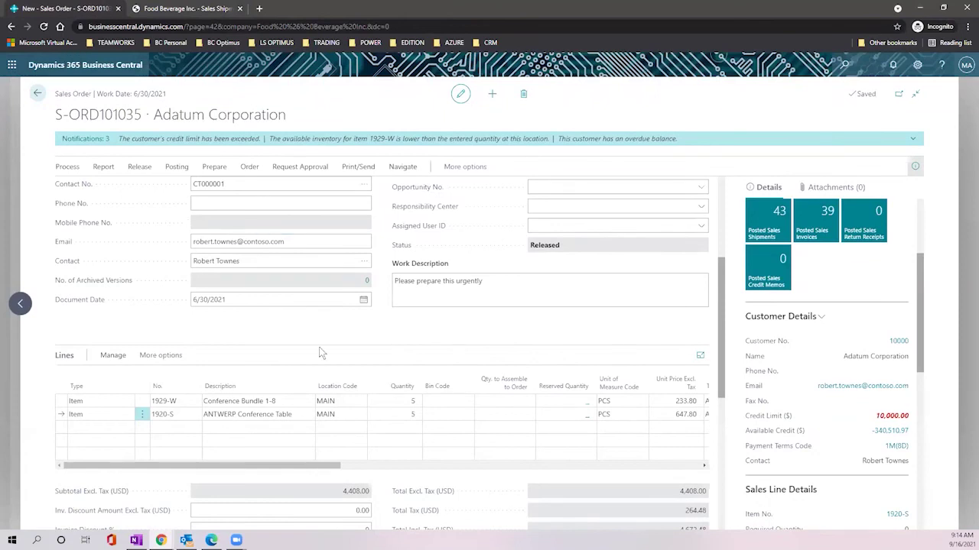
# Step: Confirm the order's Released status and bring up its Navigate options for shipments
pyautogui.scroll(2, 361, 365)
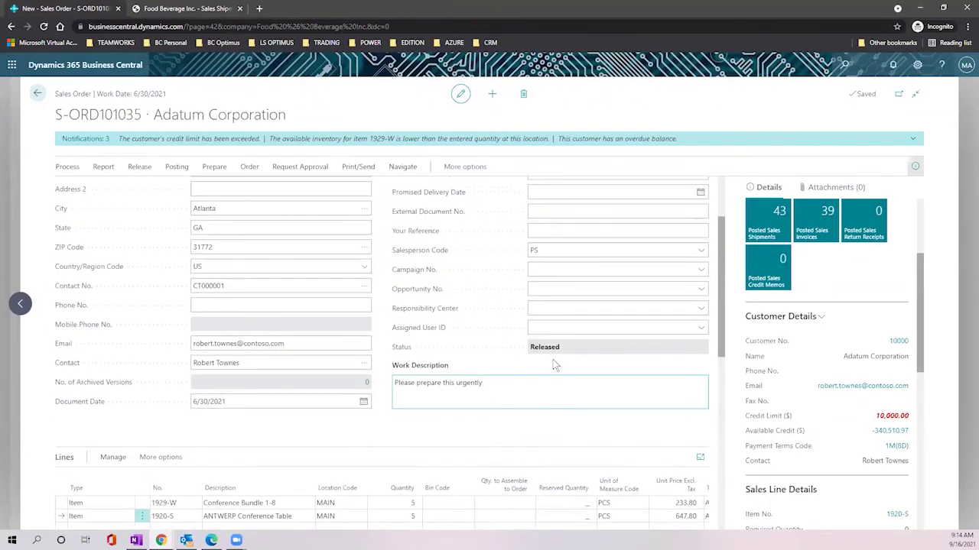
pyautogui.moveTo(563, 345); pyautogui.dragTo(523, 346)
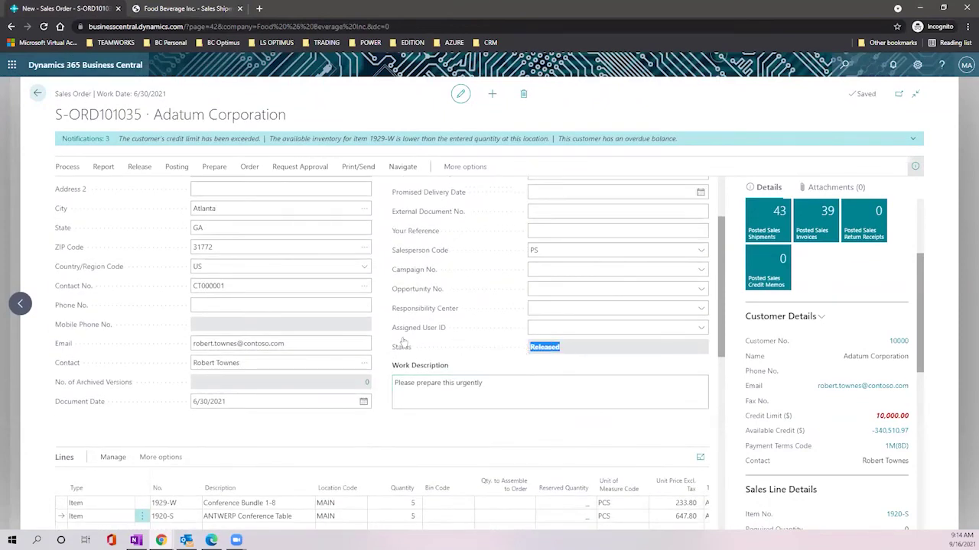
pyautogui.moveTo(401, 355)
pyautogui.click(357, 167)
pyautogui.click(393, 168)
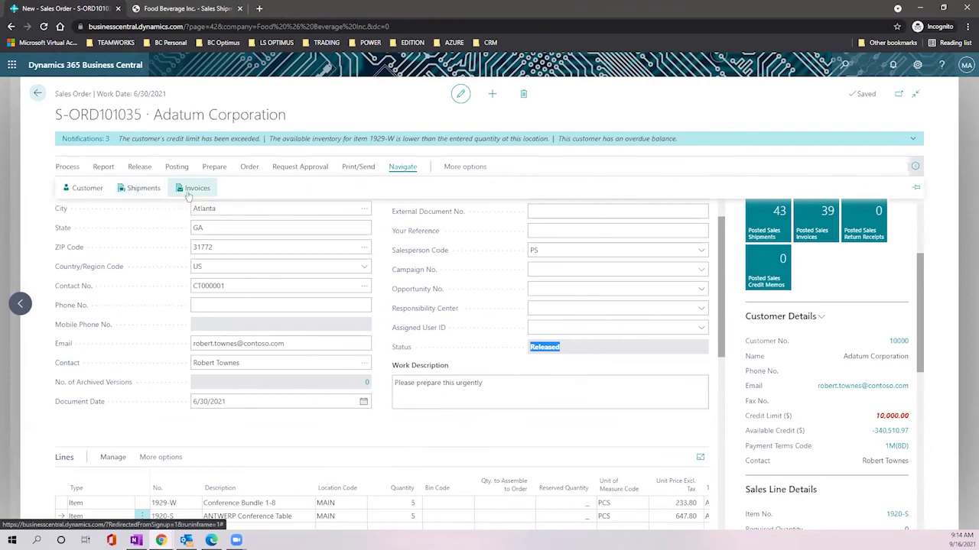
# Step: Open shipment S-SHPT102230, check both quantity-5 lines and order S-ORD101035, and select the 1929-W line
pyautogui.click(141, 189)
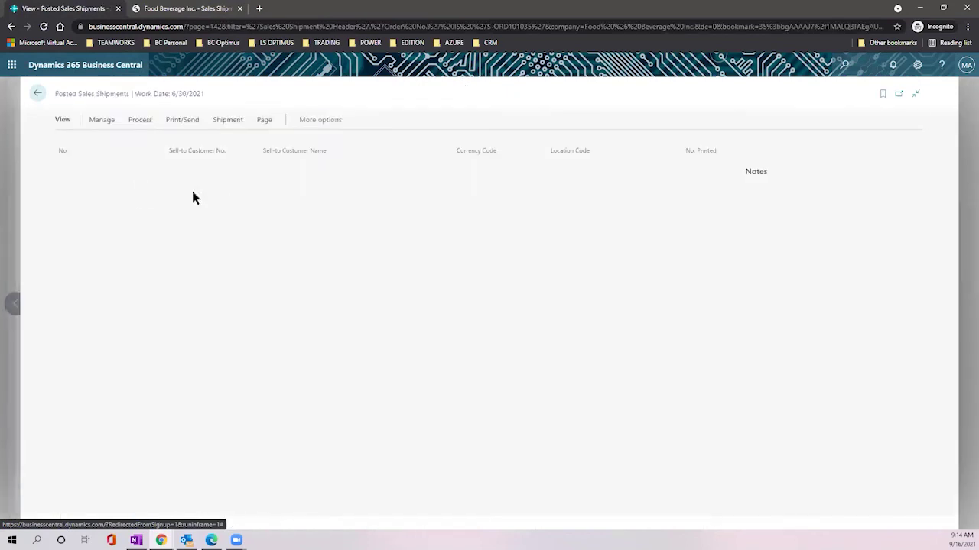
pyautogui.click(84, 166)
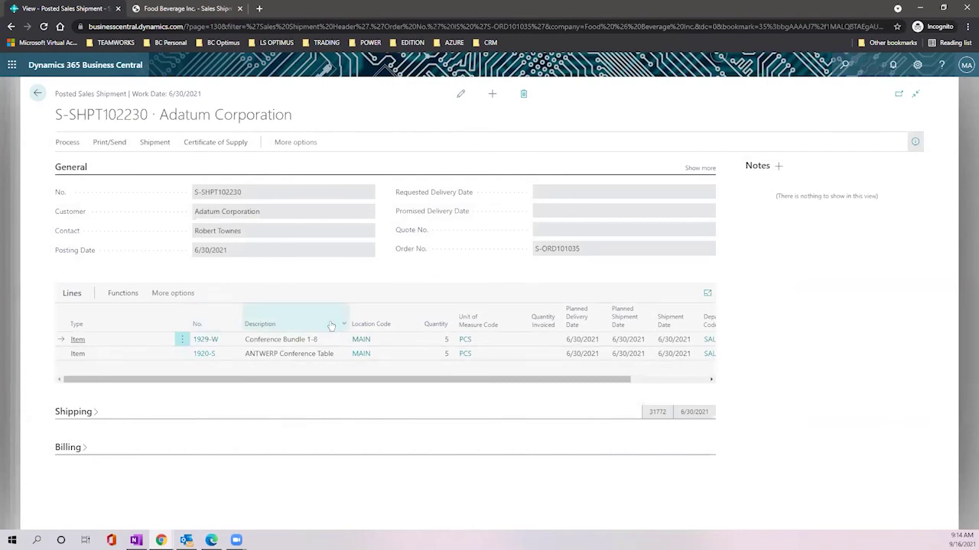
pyautogui.moveTo(445, 337); pyautogui.dragTo(455, 357)
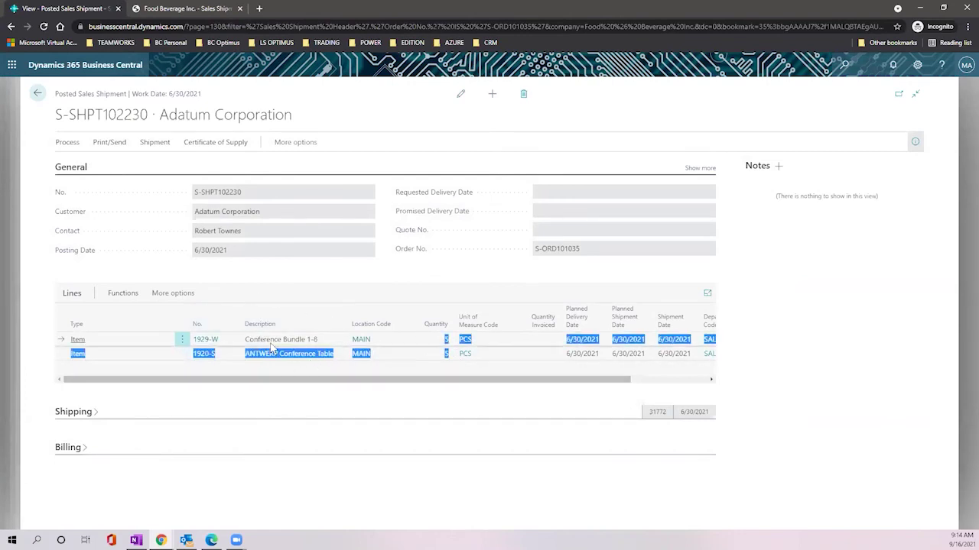
pyautogui.click(302, 359)
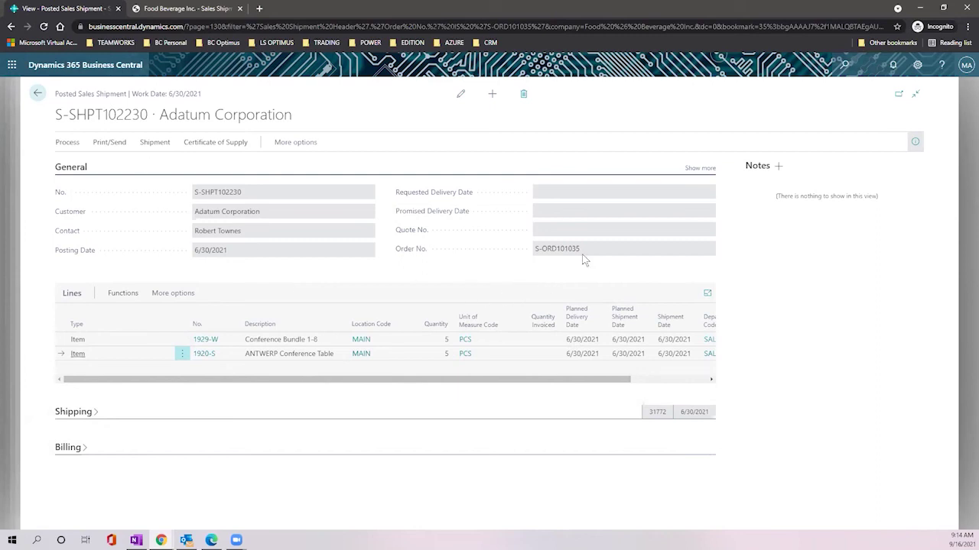
pyautogui.moveTo(539, 253); pyautogui.dragTo(533, 251)
pyautogui.click(275, 342)
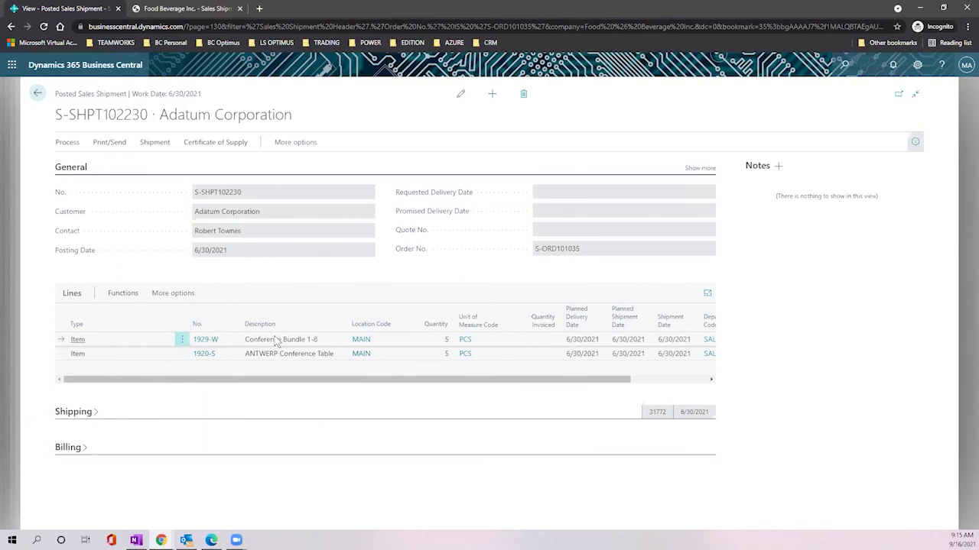
pyautogui.click(124, 297)
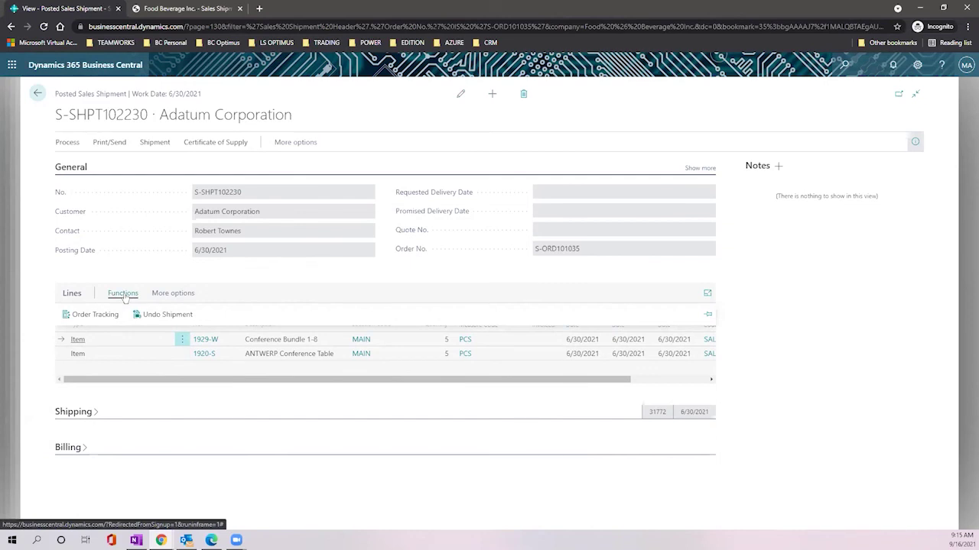
# Step: Undo the 1929-W Conference Bundle 1-8 shipment line, adding a -5 correction line
pyautogui.click(183, 319)
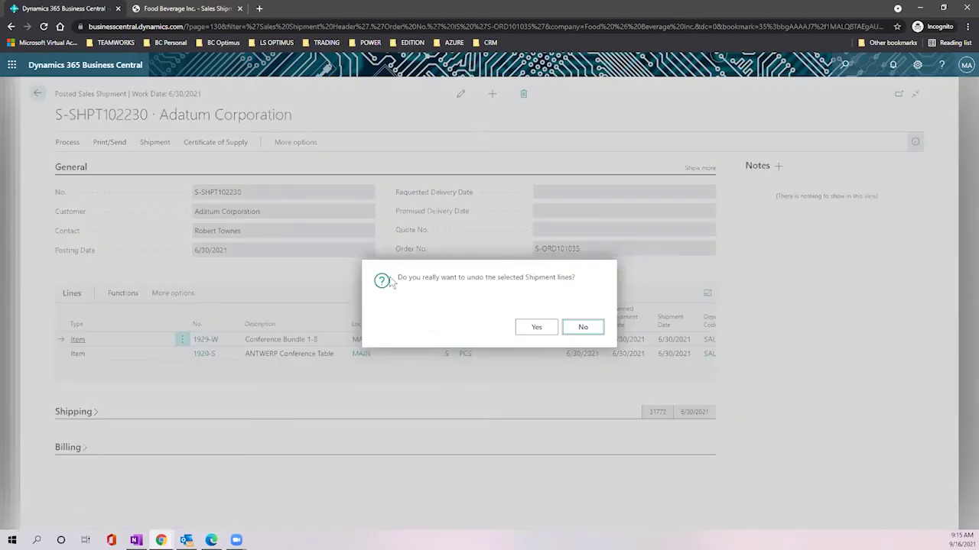
pyautogui.click(536, 328)
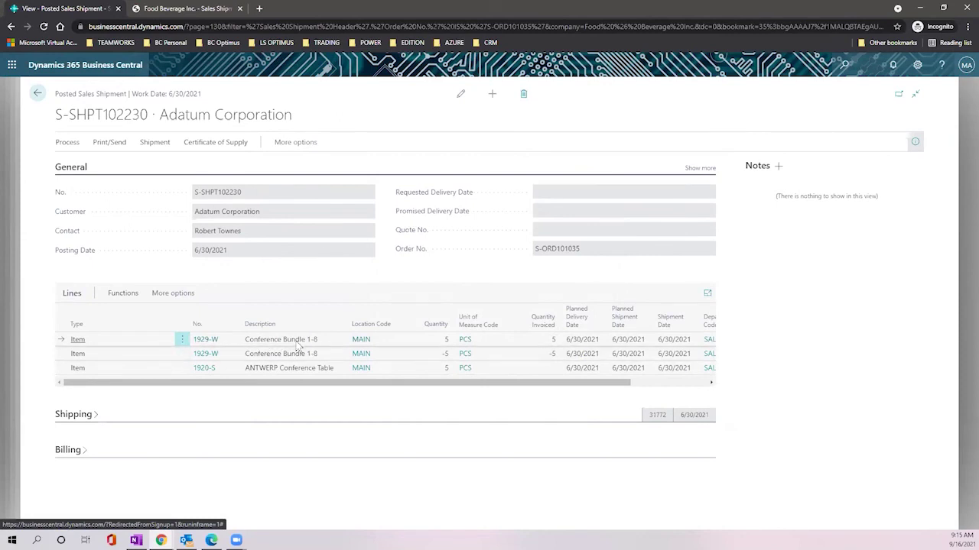
pyautogui.click(427, 353)
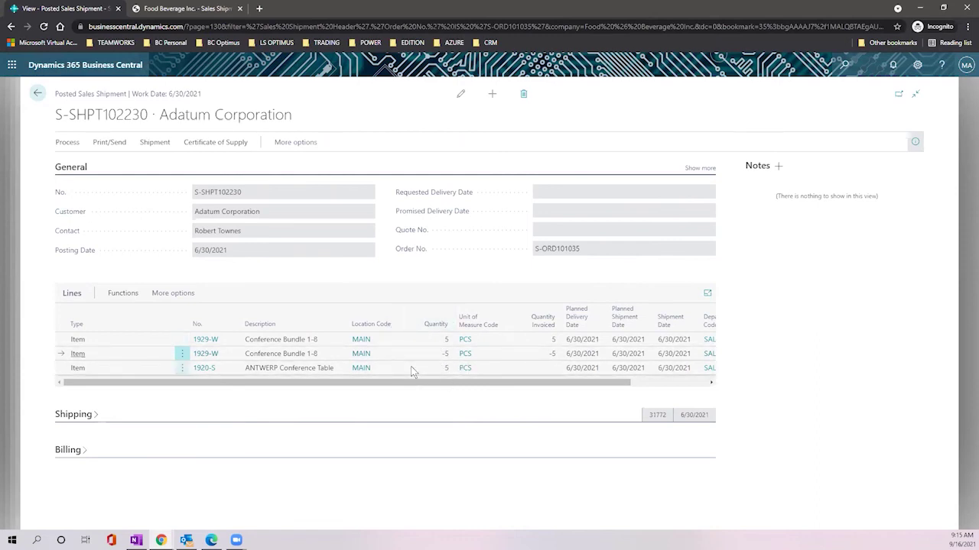
pyautogui.click(37, 93)
# Step: Back on S-ORD101035, set Qty. to Ship to 5 on the 1929-W line and verify shipped and invoice quantities
pyautogui.click(37, 94)
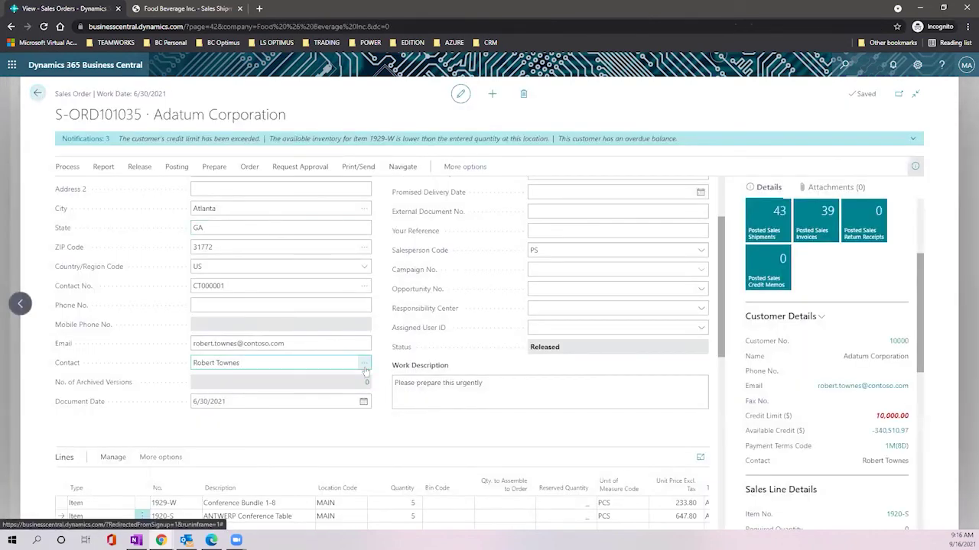
pyautogui.scroll(-2, 306, 303)
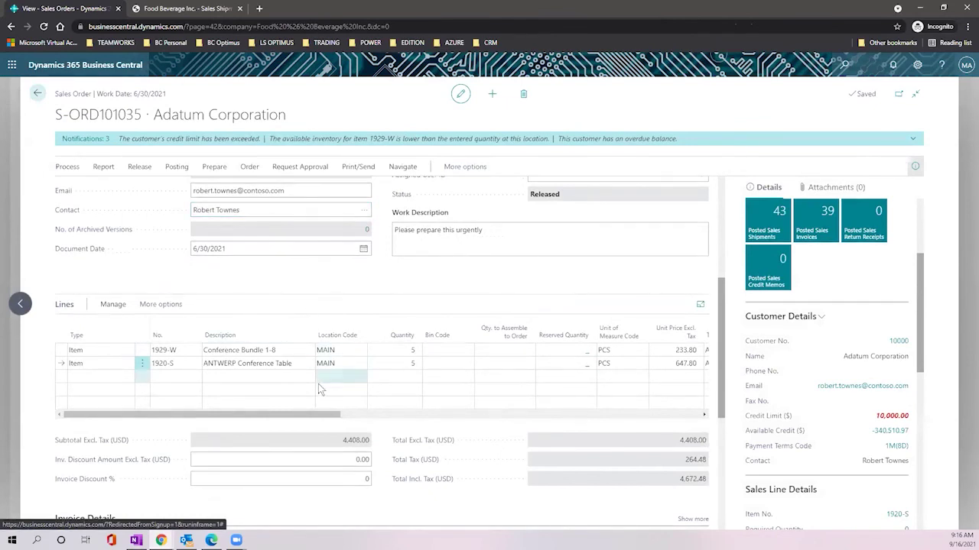
pyautogui.moveTo(300, 413); pyautogui.dragTo(483, 441)
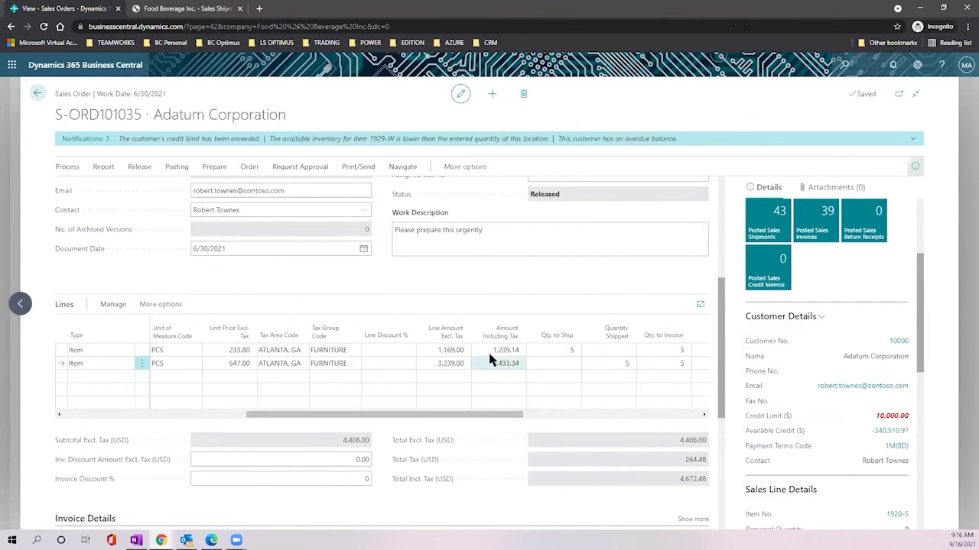
pyautogui.moveTo(557, 339)
pyautogui.click(556, 349)
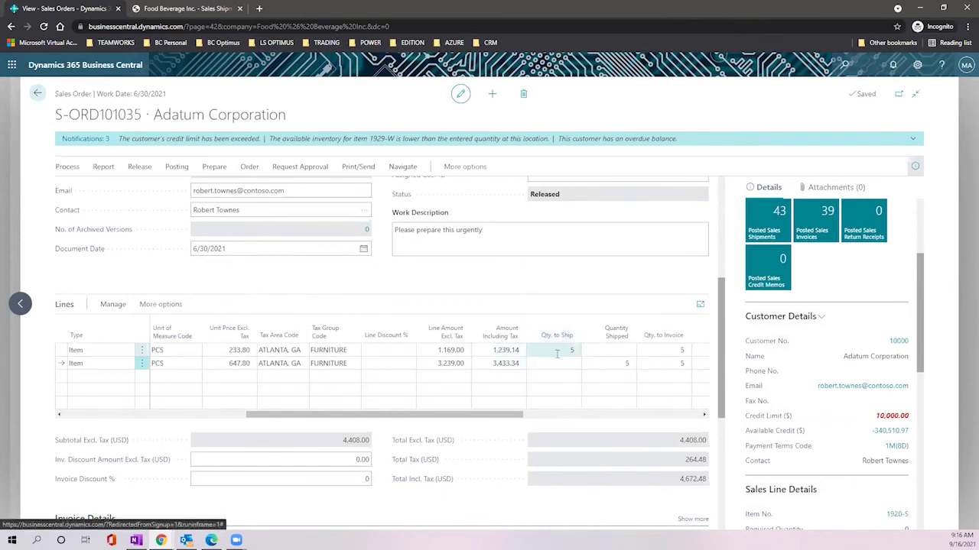
pyautogui.write('5')
pyautogui.click(556, 365)
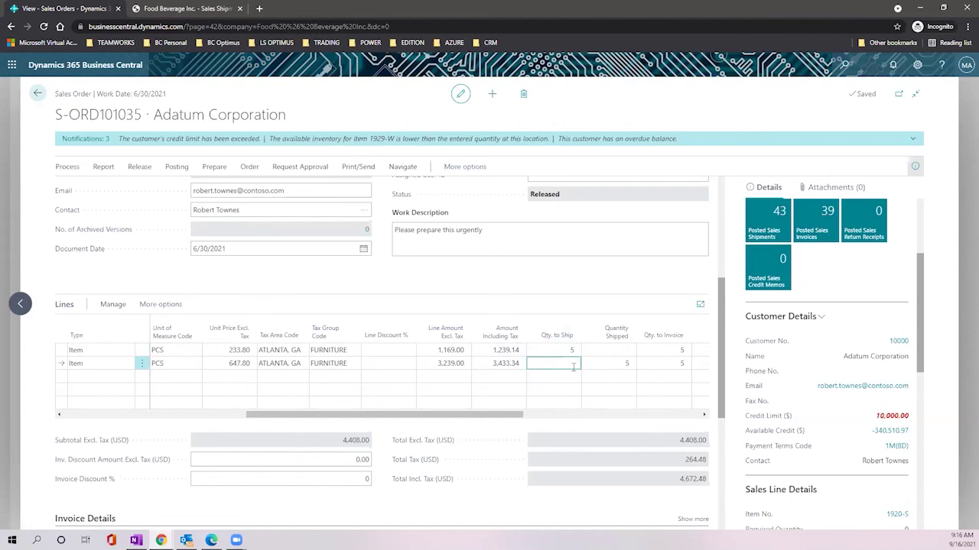
pyautogui.click(626, 365)
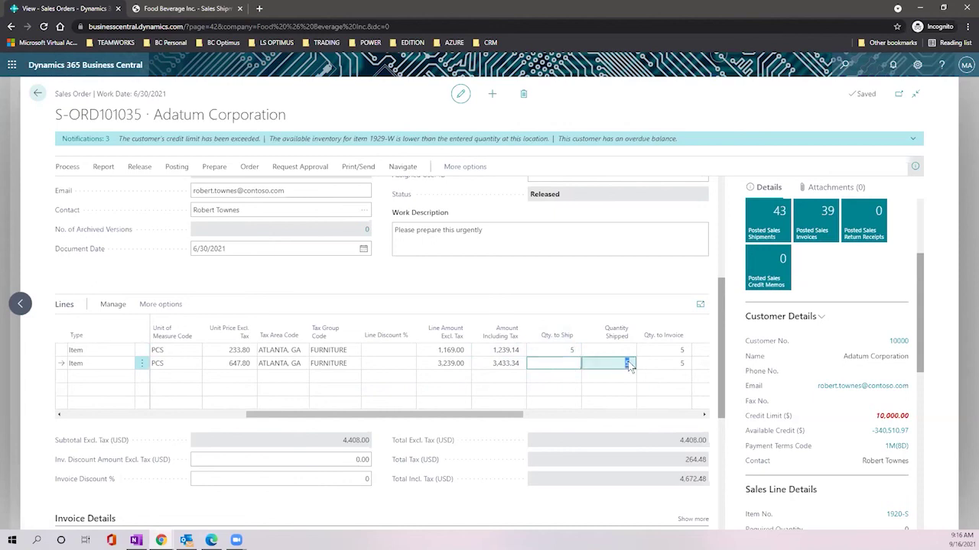
pyautogui.click(675, 364)
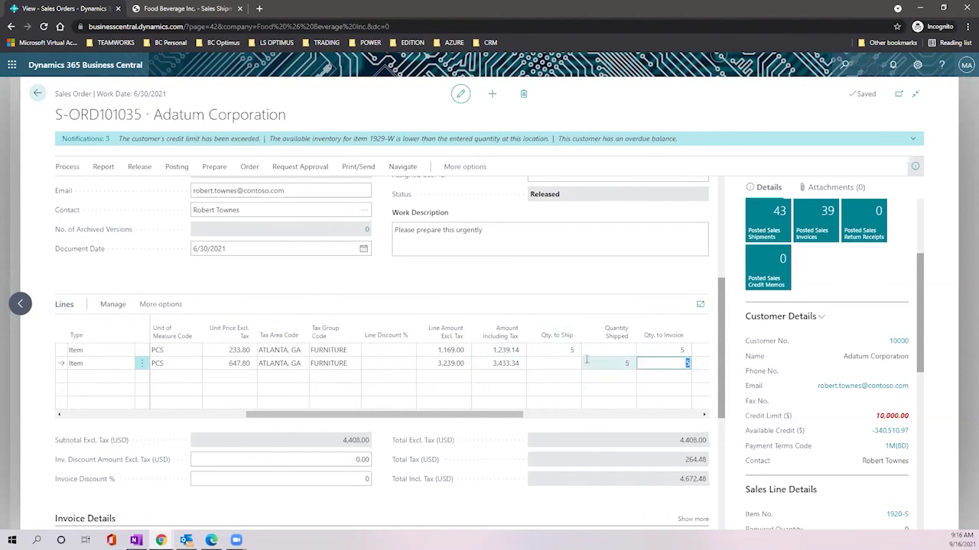
pyautogui.click(565, 350)
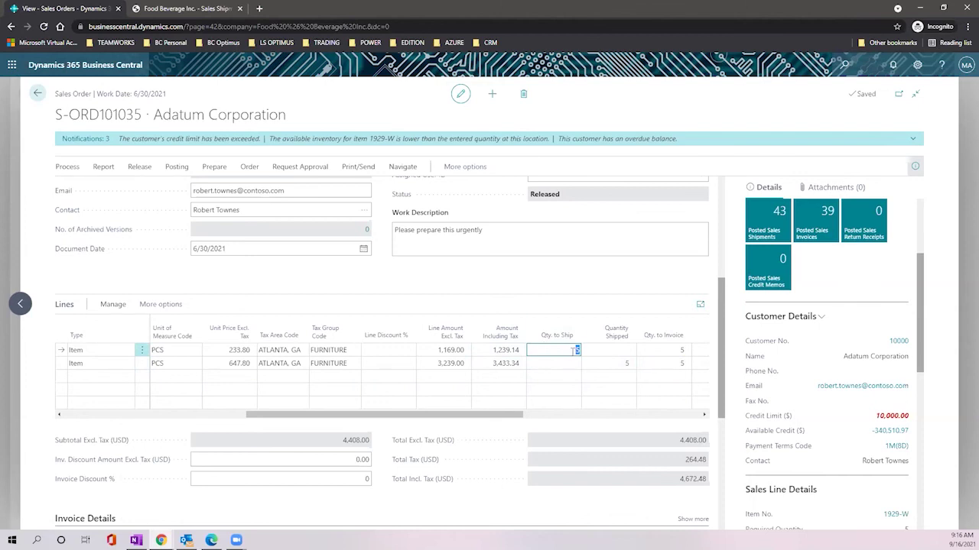
pyautogui.click(616, 356)
pyautogui.click(662, 350)
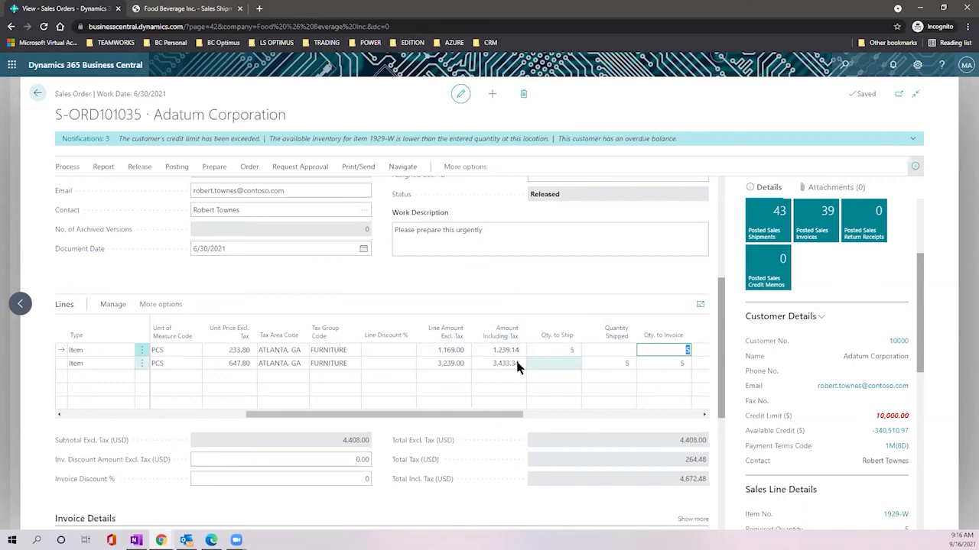
pyautogui.moveTo(476, 418); pyautogui.dragTo(160, 407)
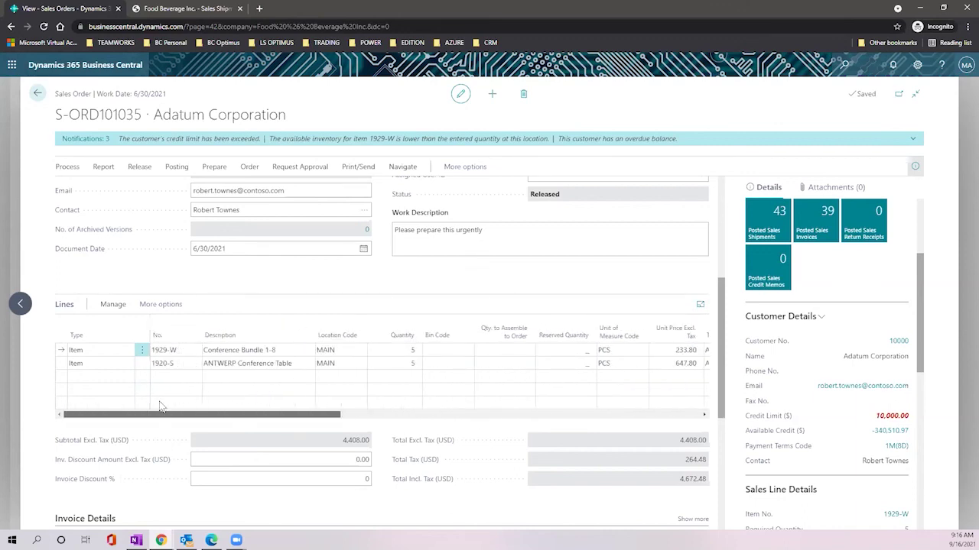
# Step: Post S-ORD101035 as Ship only, raising posted shipments from 43 to 44
pyautogui.click(174, 173)
pyautogui.click(78, 189)
pyautogui.click(596, 336)
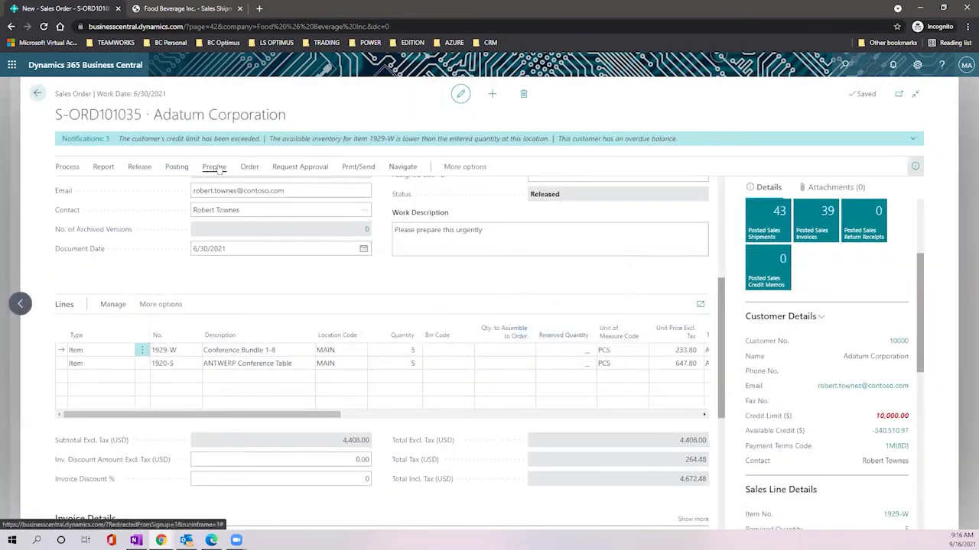
pyautogui.click(176, 168)
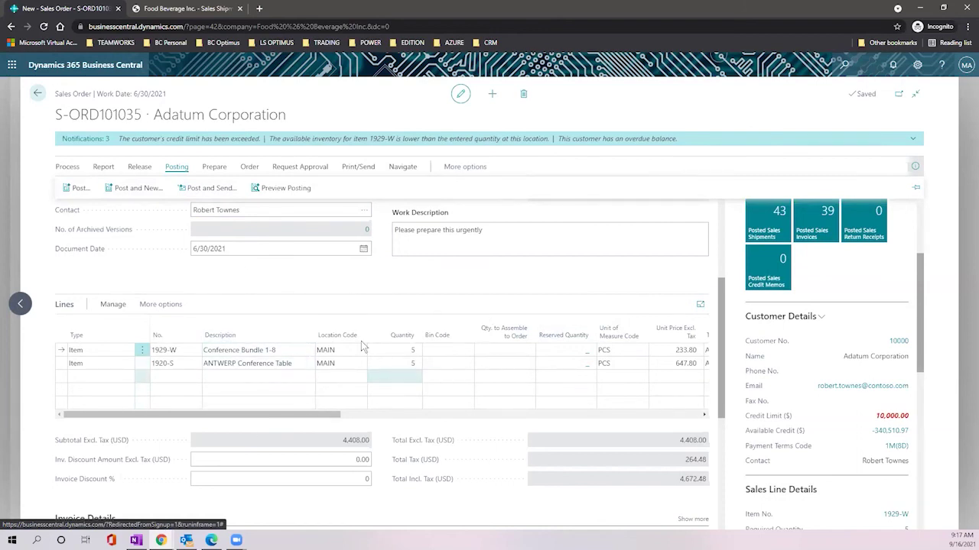
pyautogui.click(80, 189)
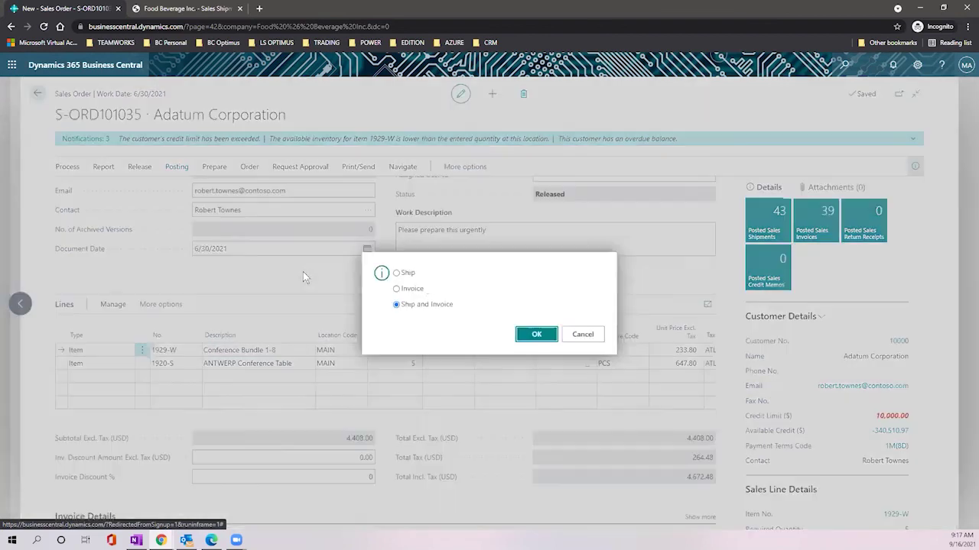
pyautogui.click(396, 273)
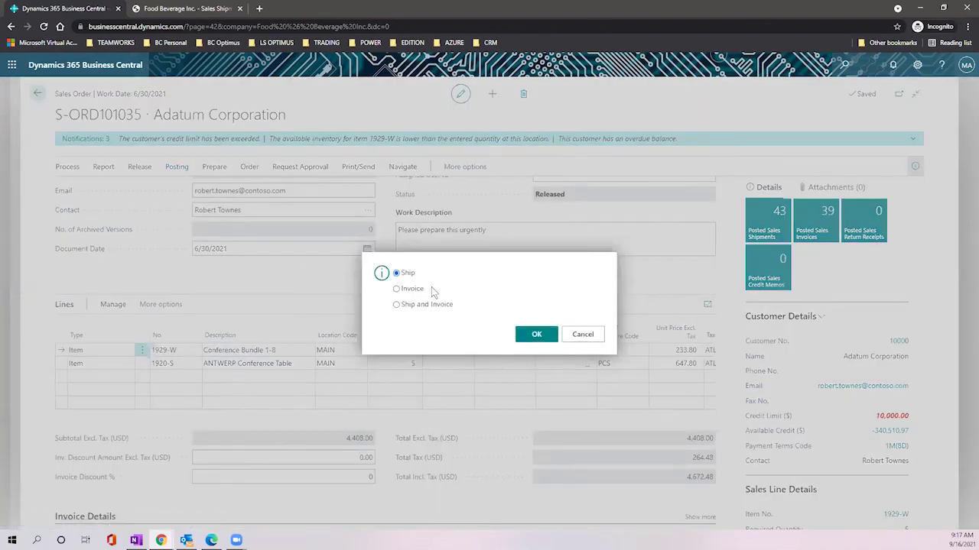
pyautogui.click(535, 337)
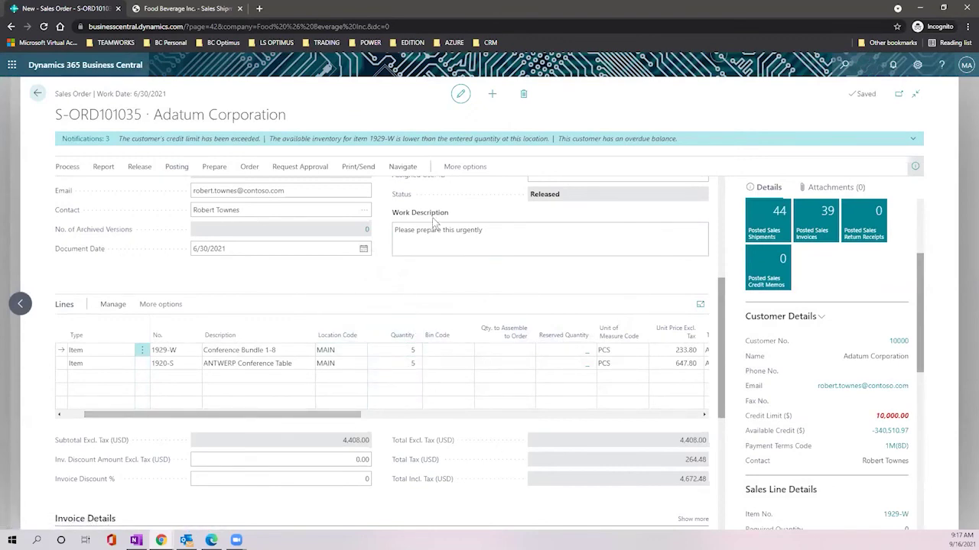
pyautogui.moveTo(527, 196); pyautogui.dragTo(563, 199)
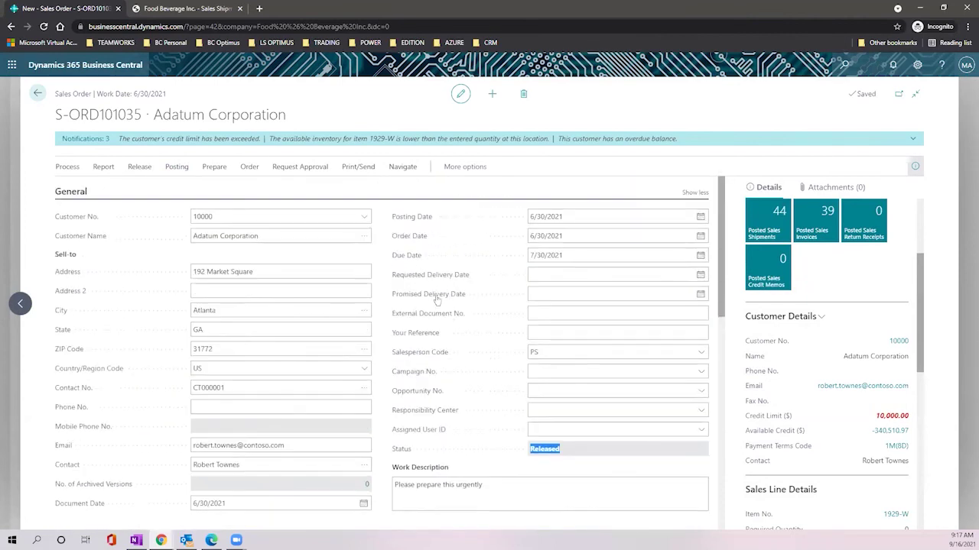
pyautogui.scroll(-3, 437, 299)
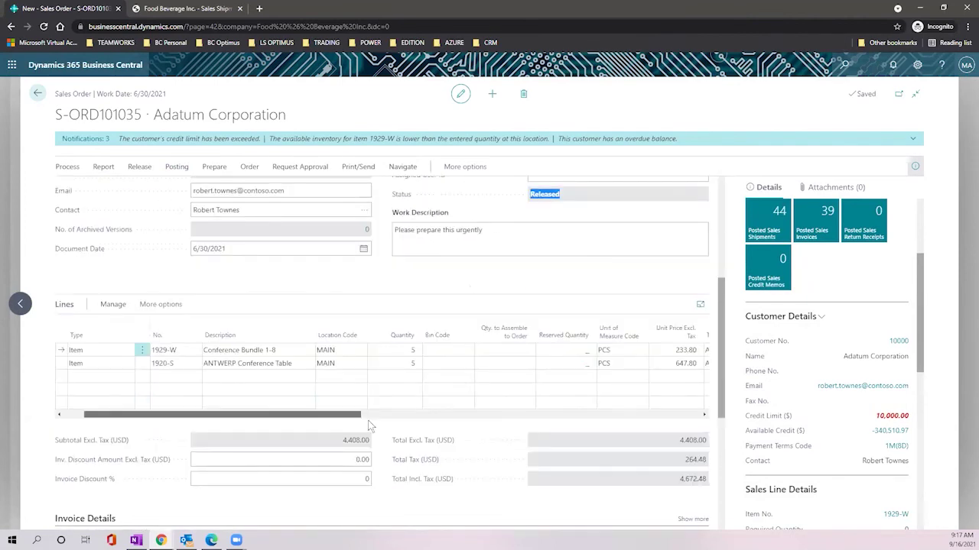
pyautogui.moveTo(358, 415); pyautogui.dragTo(658, 430)
pyautogui.click(592, 352)
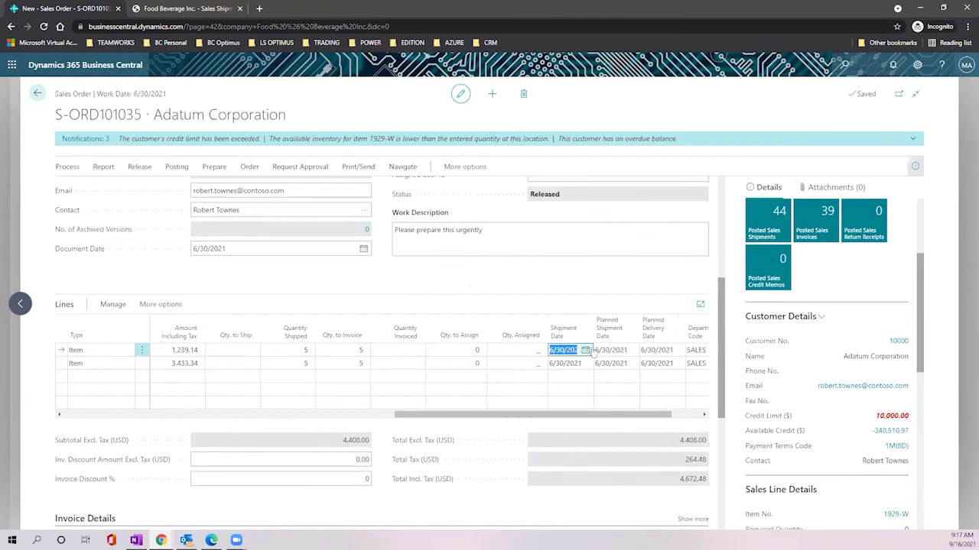
pyautogui.click(615, 351)
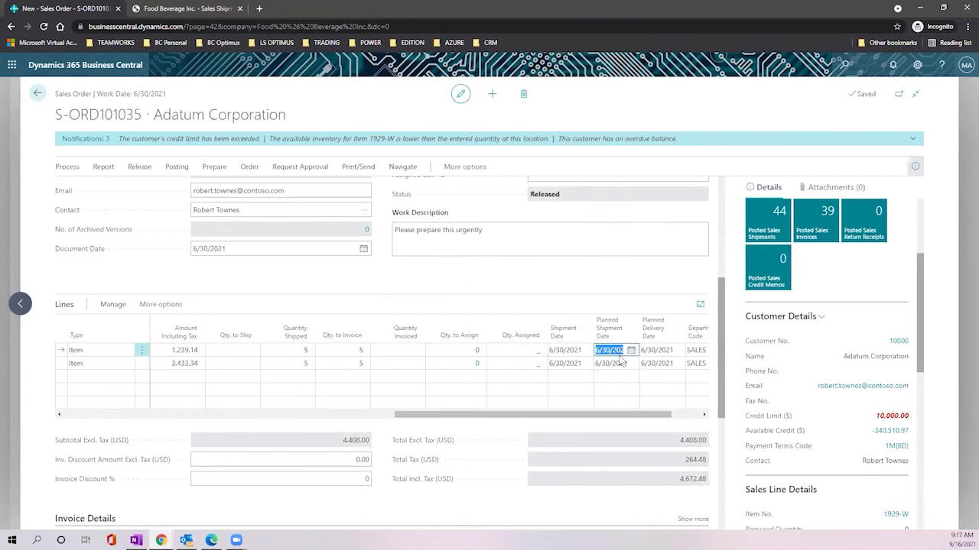
pyautogui.press('Tab')
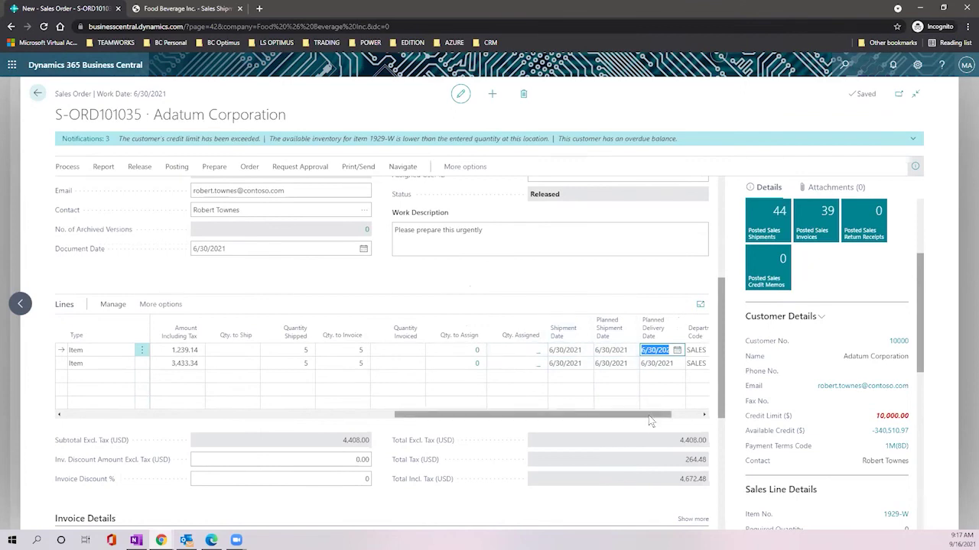
pyautogui.moveTo(648, 415); pyautogui.dragTo(633, 419)
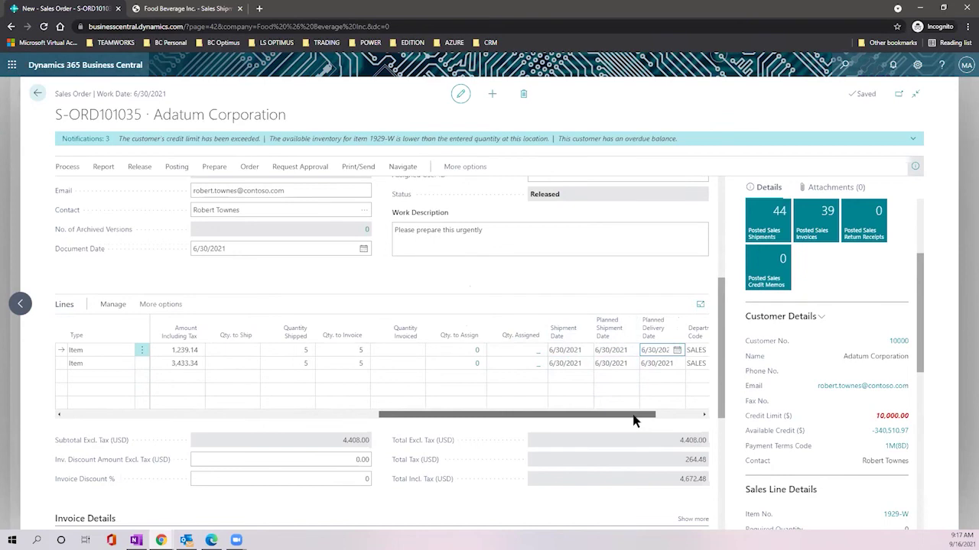
pyautogui.moveTo(633, 420); pyautogui.dragTo(174, 408)
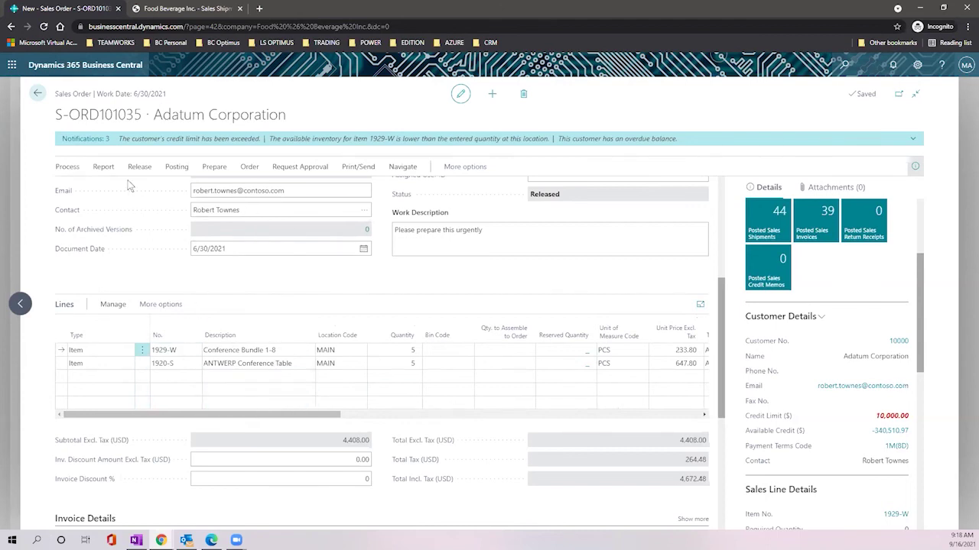
# Step: Post the order as Invoice only and open posted invoice PS-INV103228 totalling 4,672.48
pyautogui.click(177, 167)
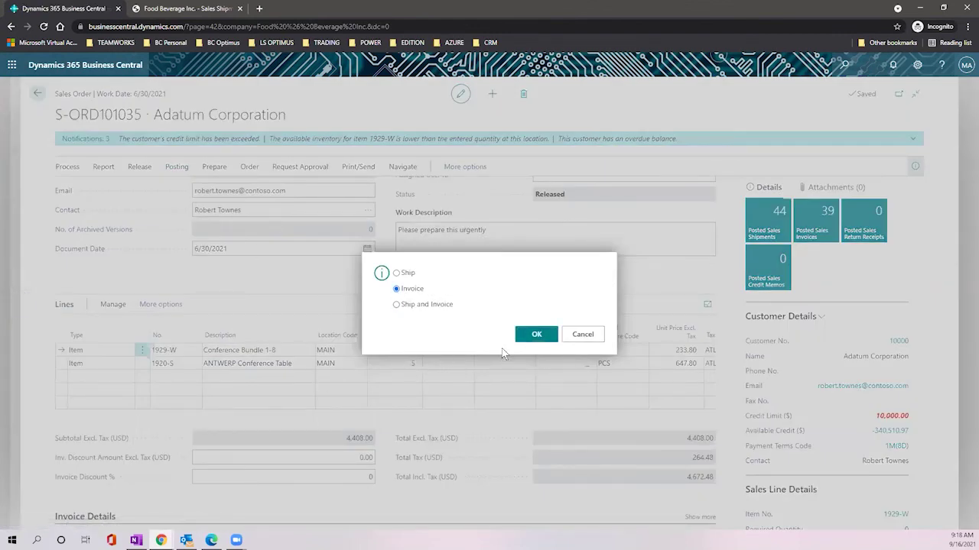
pyautogui.click(533, 336)
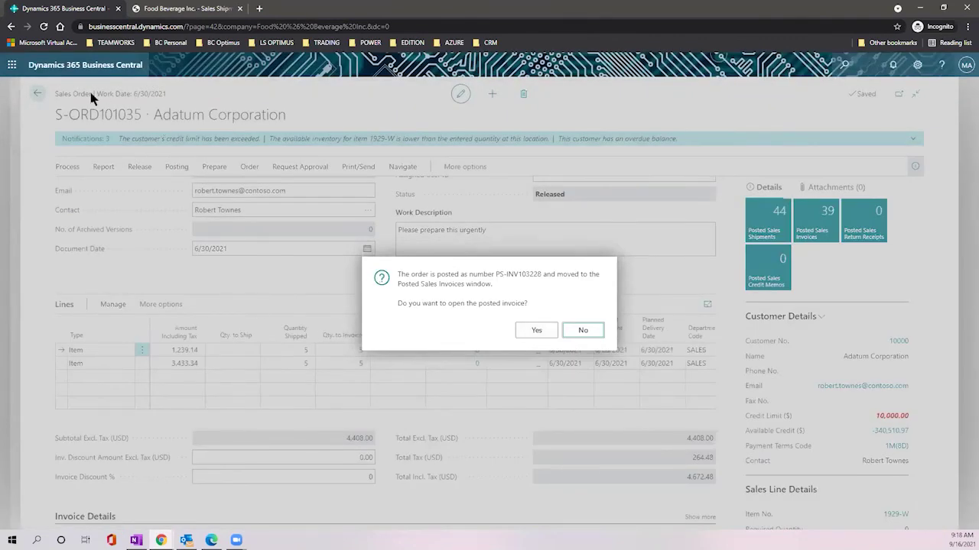
pyautogui.click(536, 331)
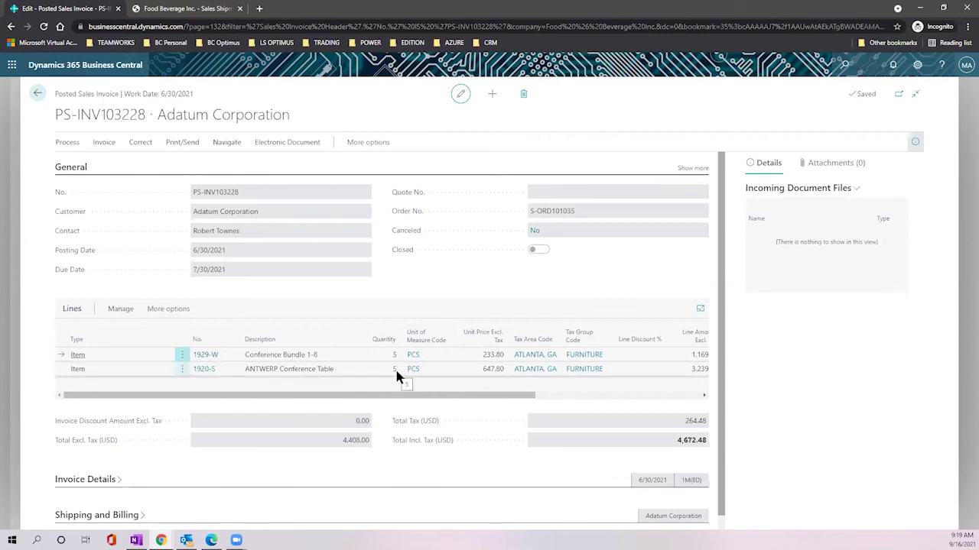
# Step: Open Statistics for PS-INV103228, showing 4,408.00 sales and 1,881.00 profit at 42.7%
pyautogui.moveTo(421, 449)
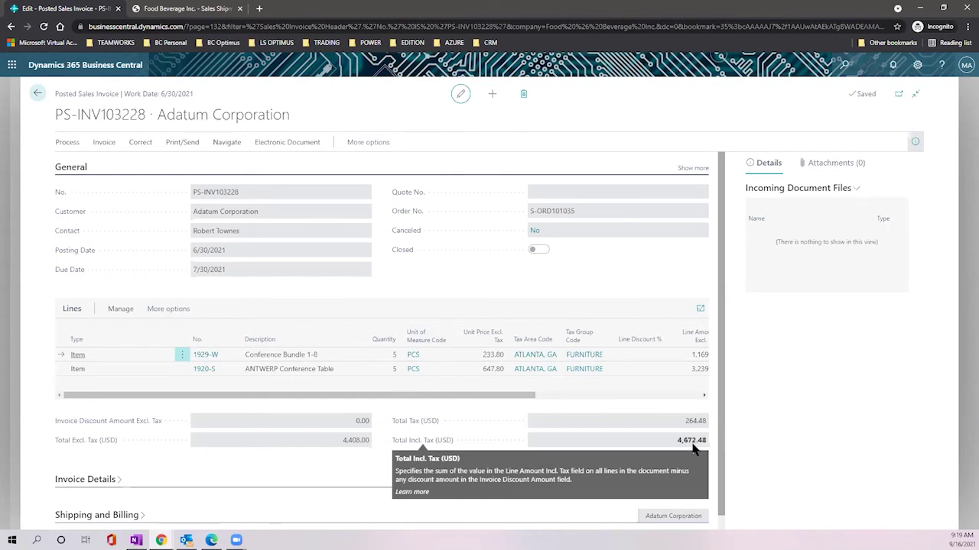
pyautogui.click(61, 144)
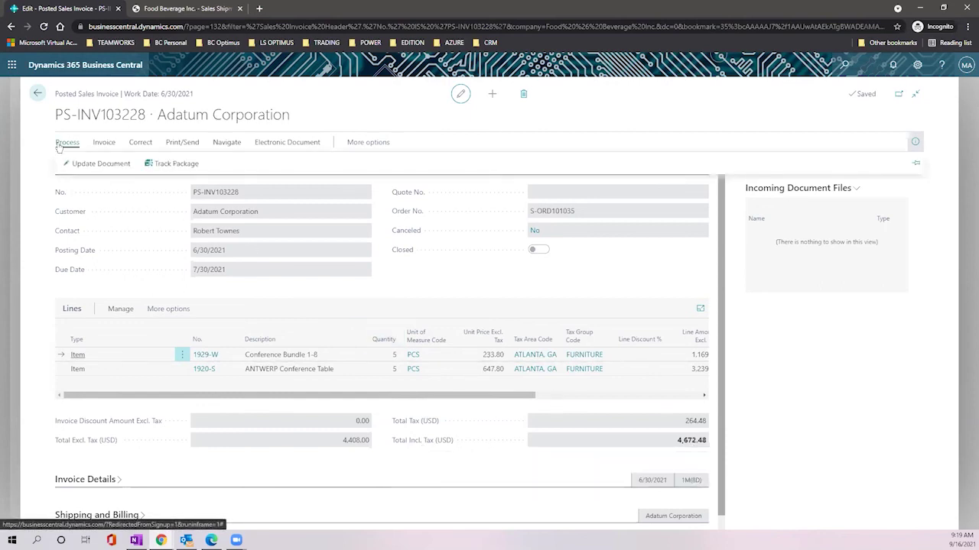
pyautogui.click(102, 143)
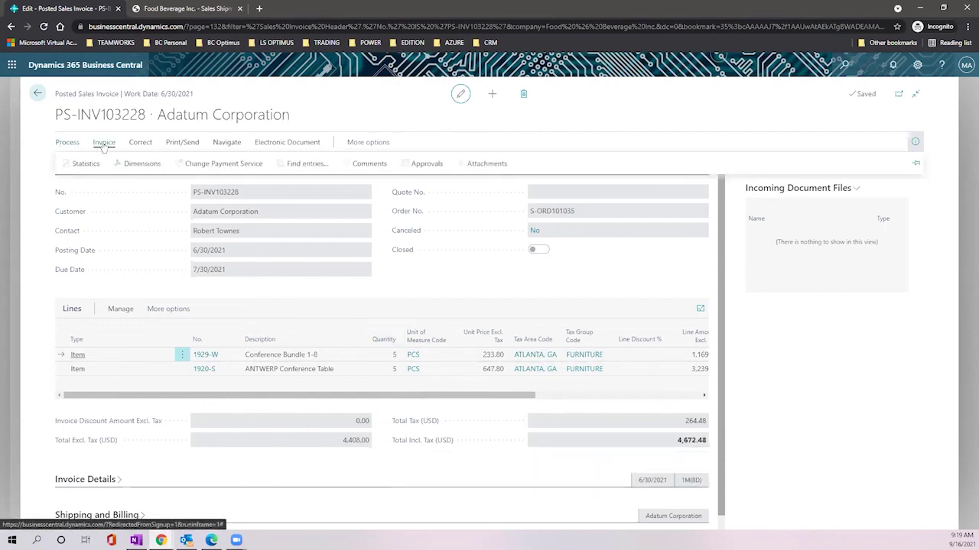
pyautogui.click(85, 164)
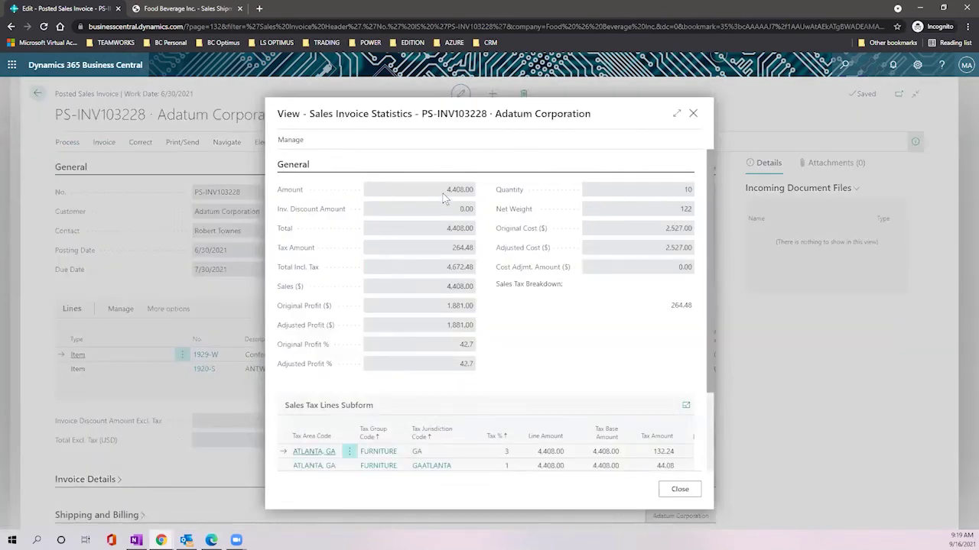
pyautogui.moveTo(442, 193); pyautogui.dragTo(477, 198)
# Step: Review the invoice totals: 4,672.48 incl. tax, sales 4,408.00, profit 42.7%, quantity 10
pyautogui.click(447, 271)
pyautogui.click(444, 286)
pyautogui.click(454, 307)
pyautogui.click(474, 350)
pyautogui.moveTo(678, 190); pyautogui.dragTo(695, 222)
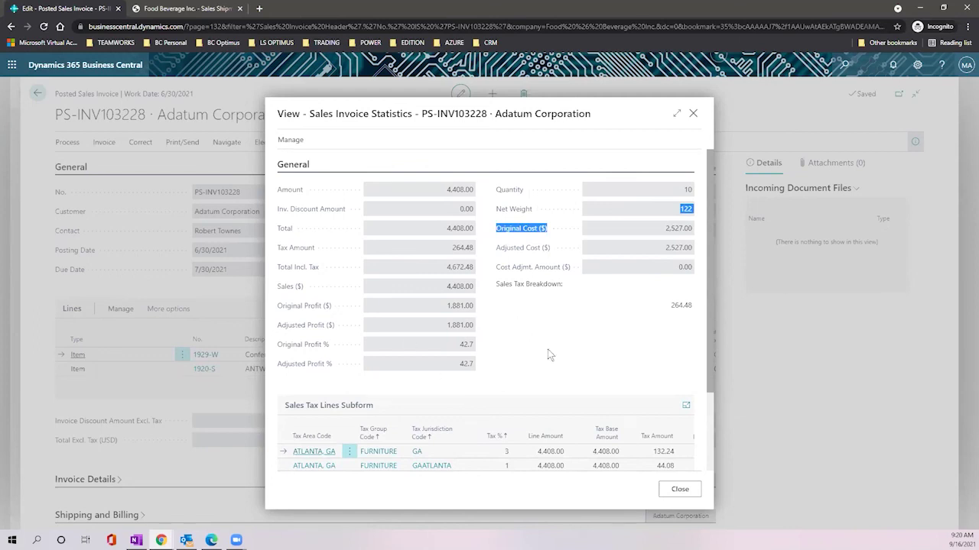
# Step: Check the tax lines and the customer's 10,000.00 credit limit, then close the statistics
pyautogui.scroll(-2, 548, 302)
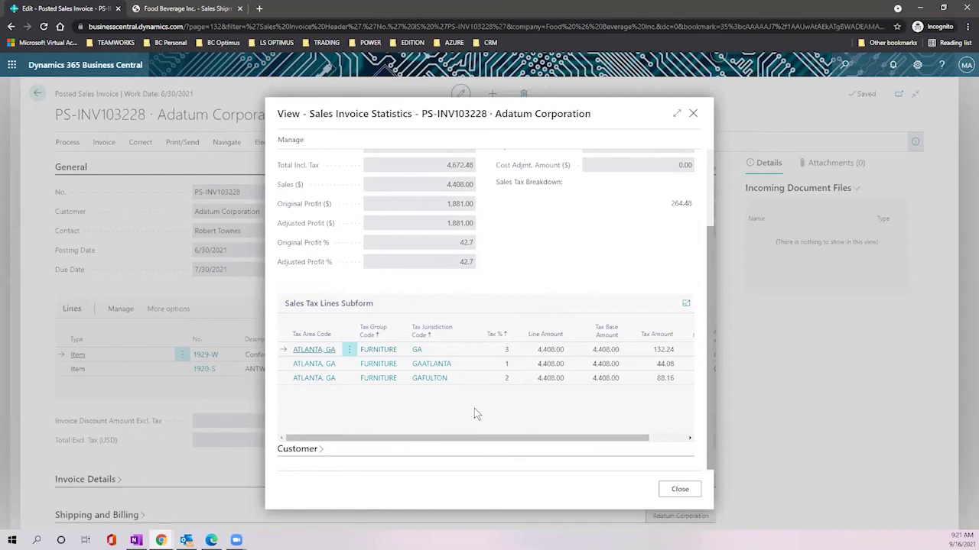
pyautogui.moveTo(457, 438); pyautogui.dragTo(511, 448)
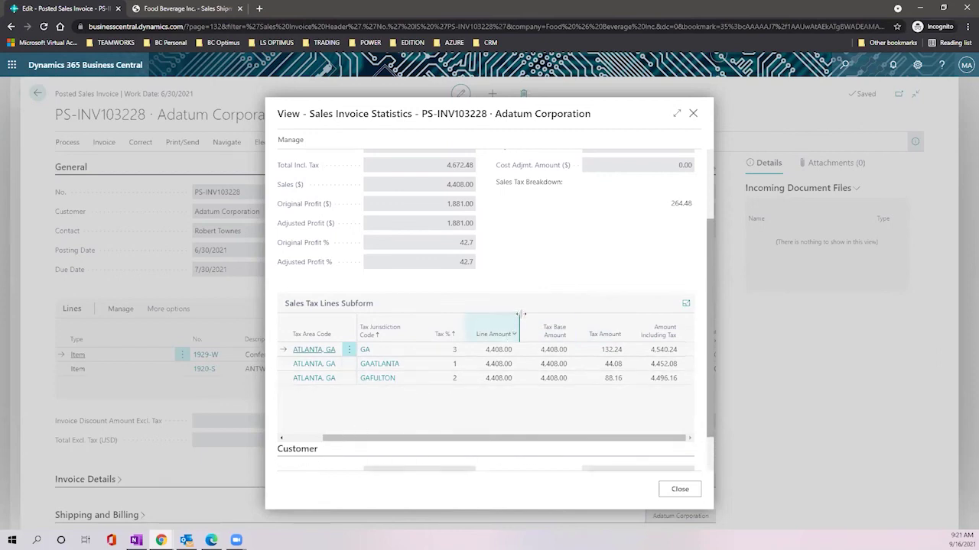
pyautogui.scroll(-1, 521, 325)
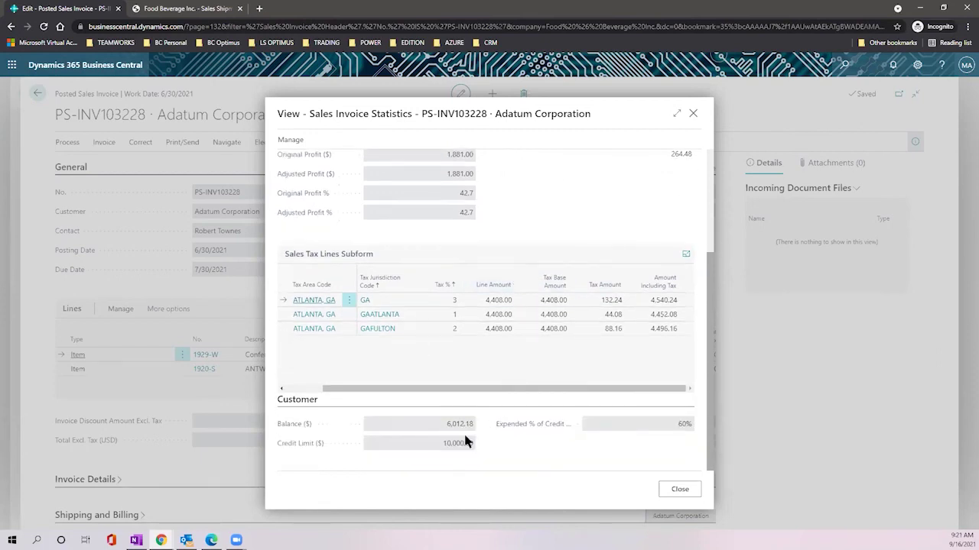
pyautogui.moveTo(531, 430)
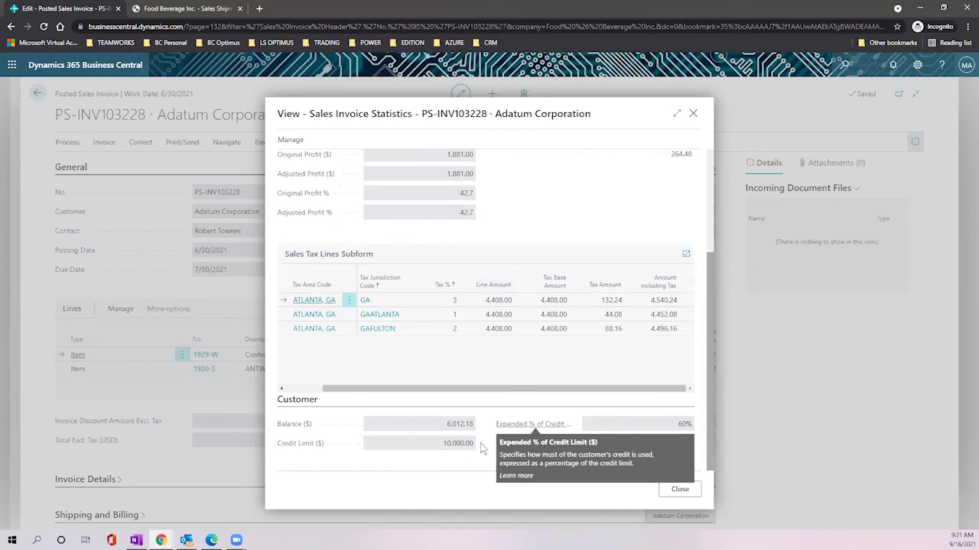
pyautogui.moveTo(468, 450); pyautogui.dragTo(477, 451)
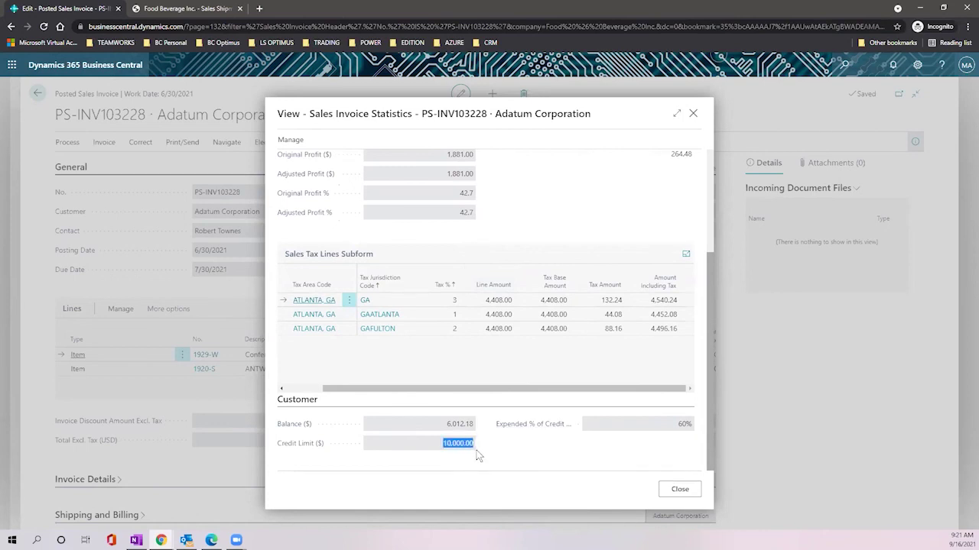
pyautogui.scroll(2, 567, 298)
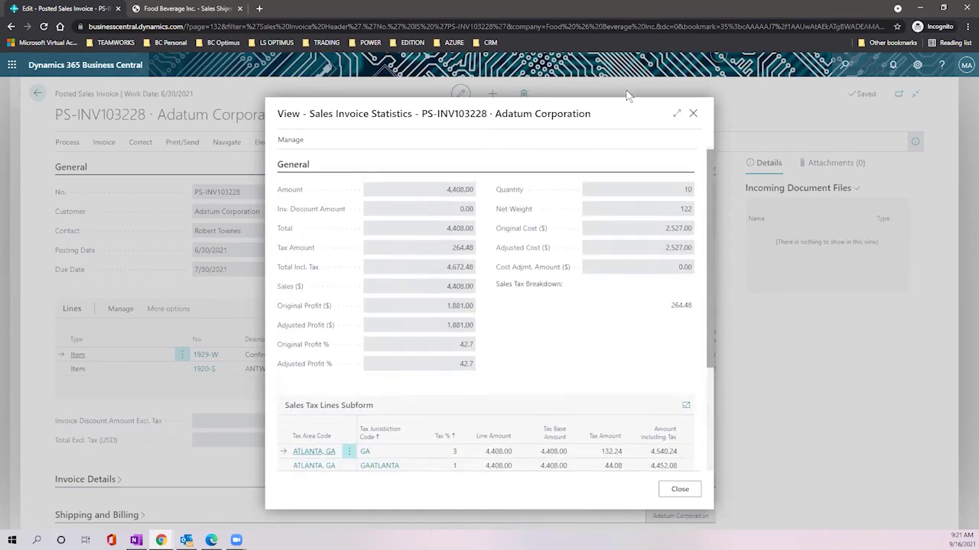
pyautogui.click(694, 113)
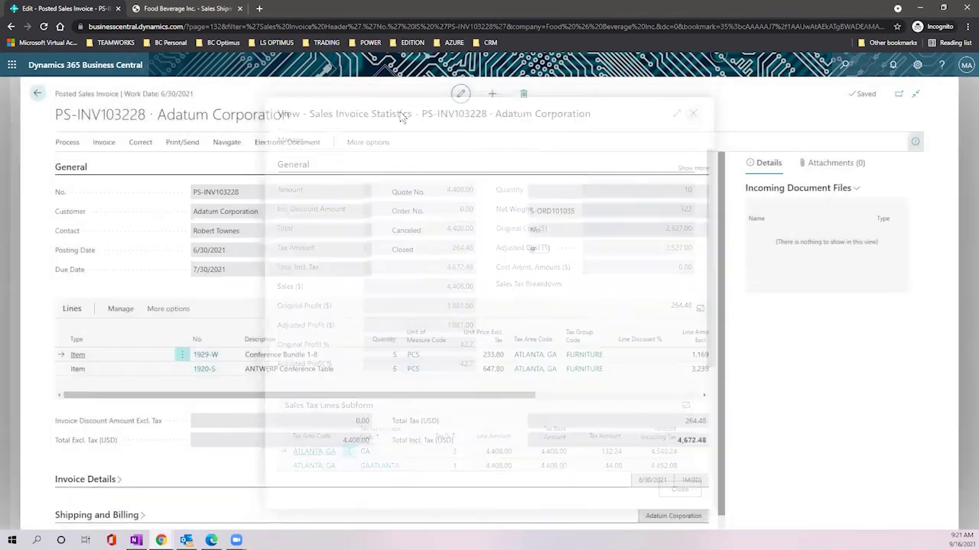
# Step: Generate a print preview of the Sales - Invoice report for PS-INV103228
pyautogui.click(182, 142)
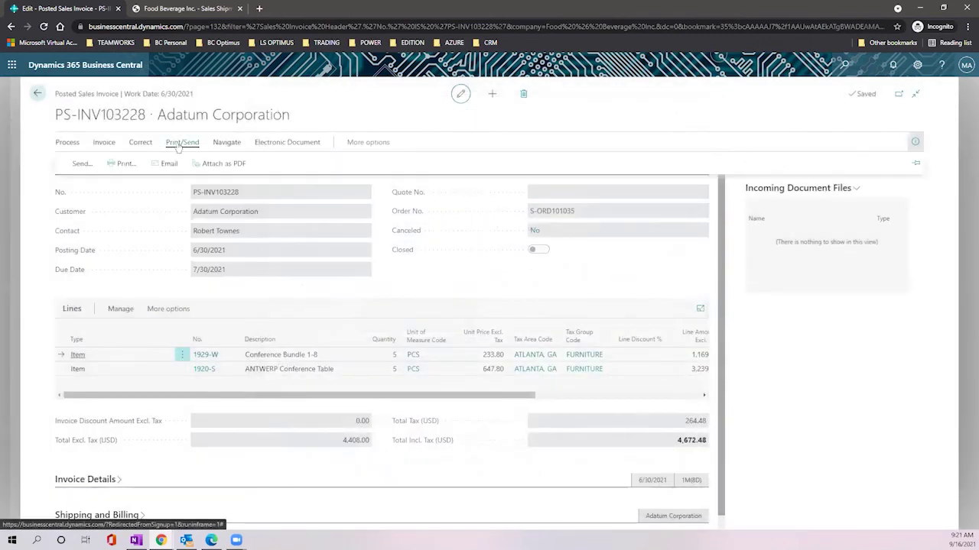
pyautogui.click(124, 165)
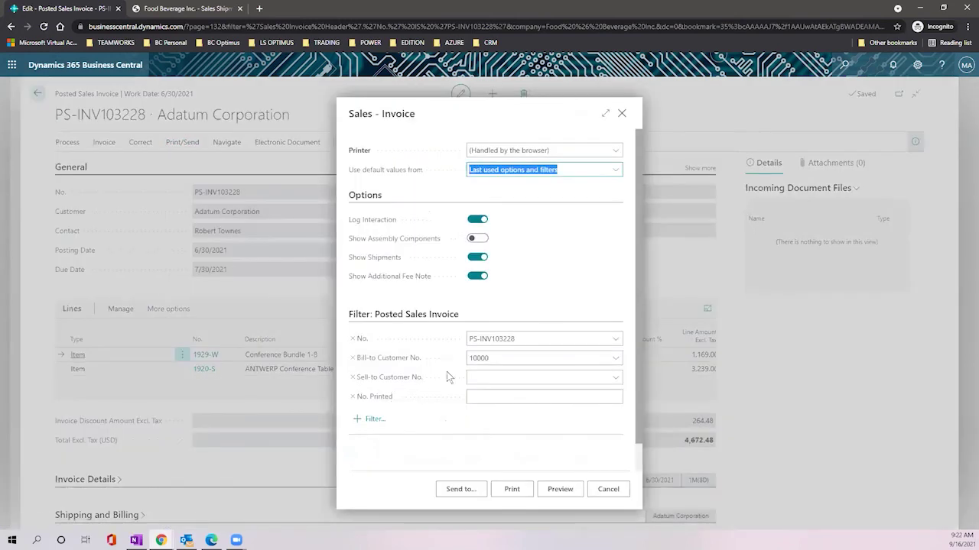
pyautogui.click(561, 489)
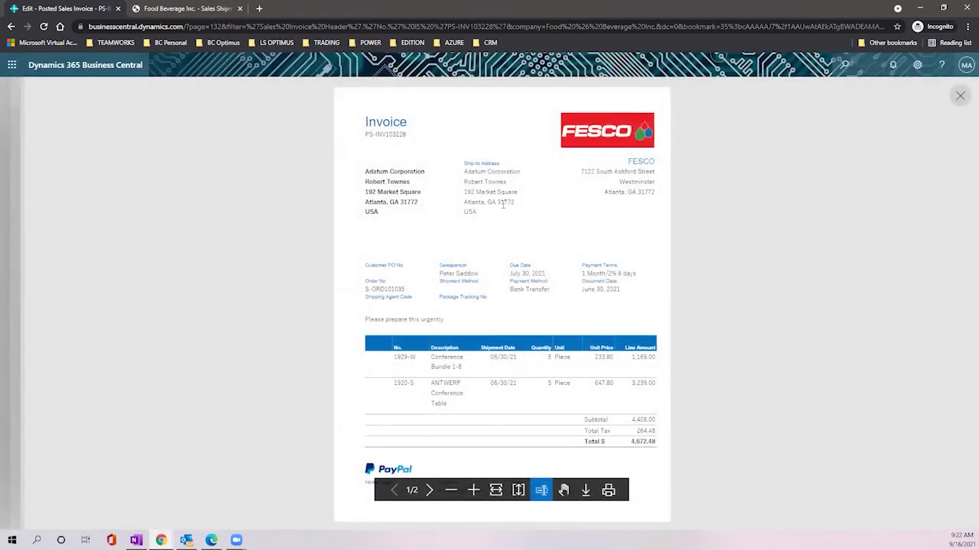
# Step: Read the invoice addresses in the preview, enlarging the page for readability
pyautogui.scroll(-1, 505, 210)
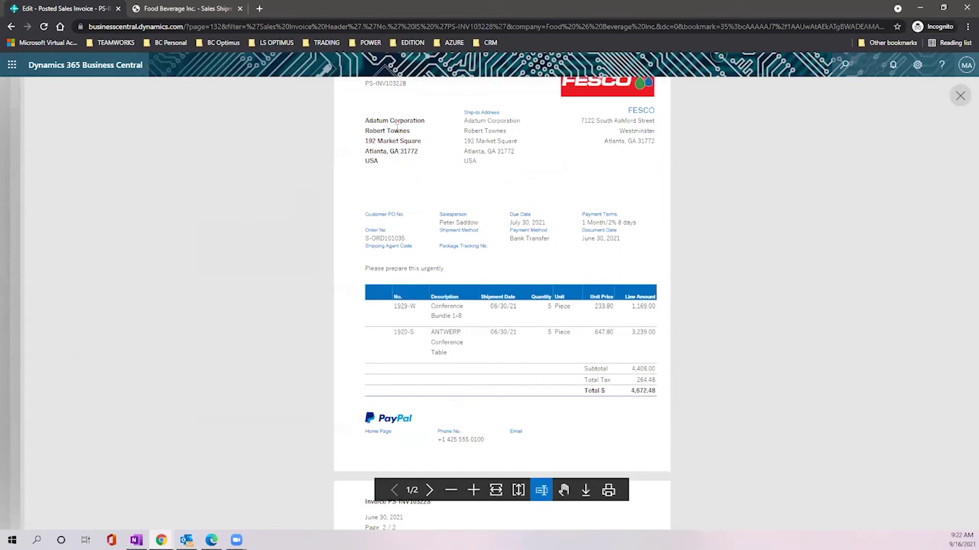
pyautogui.moveTo(365, 120); pyautogui.dragTo(444, 166)
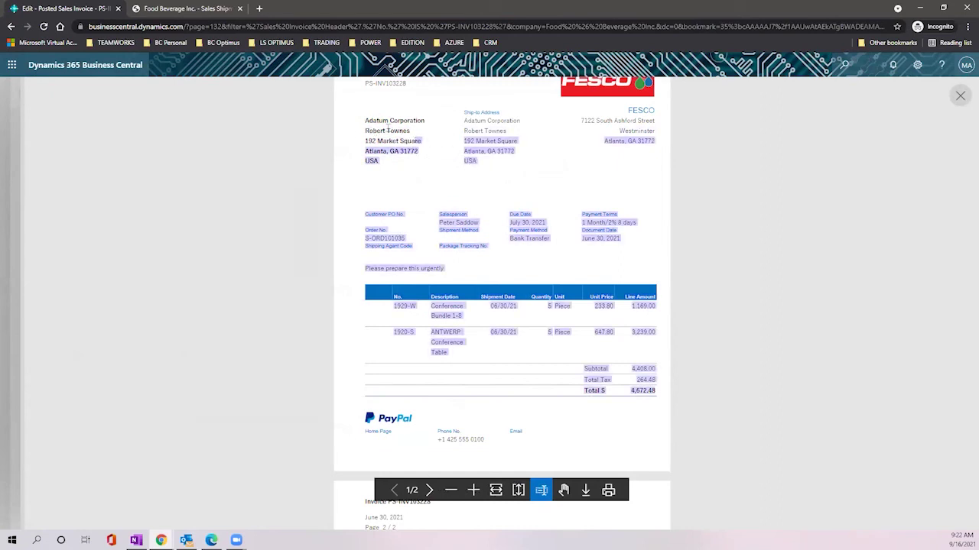
pyautogui.scroll(-1, 476, 173)
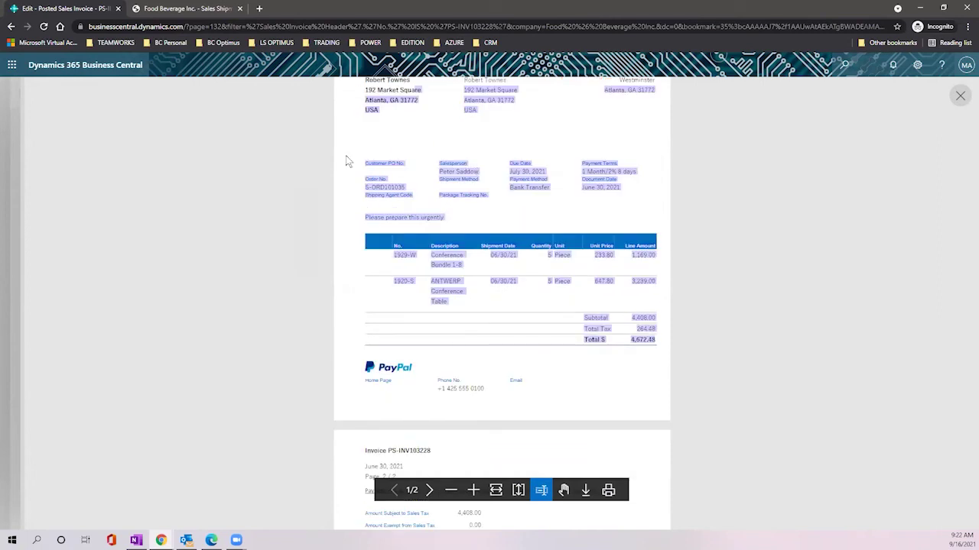
pyautogui.click(471, 214)
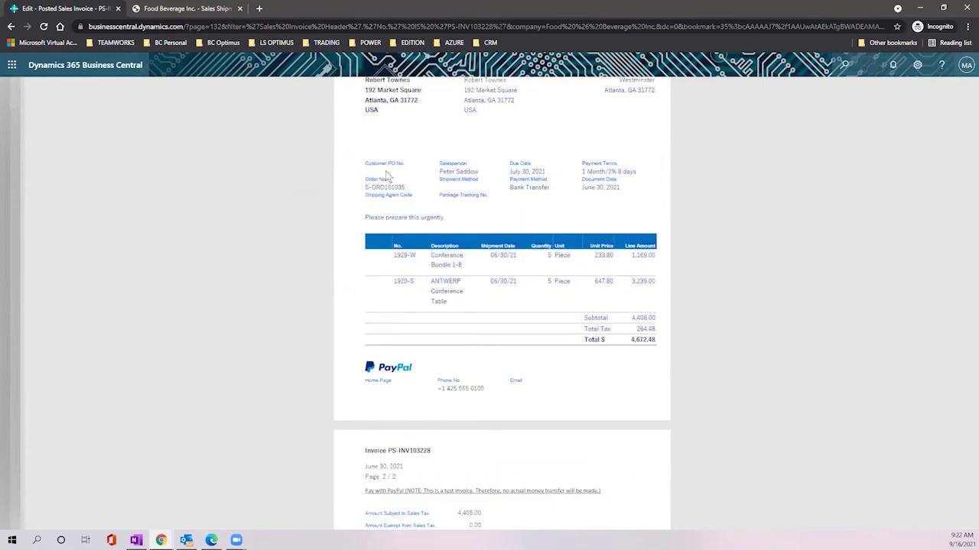
pyautogui.hotkey('ctrl', '+')
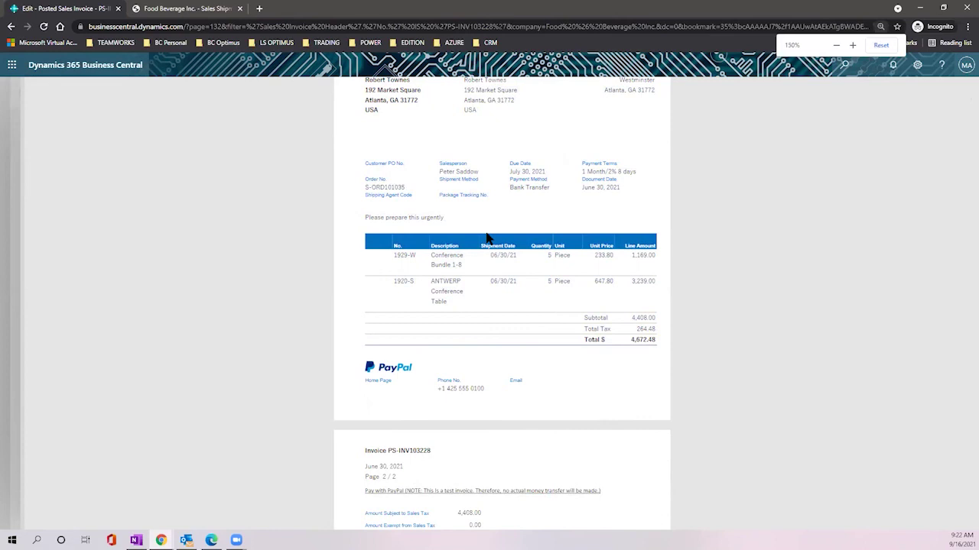
pyautogui.hotkey('ctrl', '+')
pyautogui.scroll(-2, 498, 277)
pyautogui.scroll(1, 498, 277)
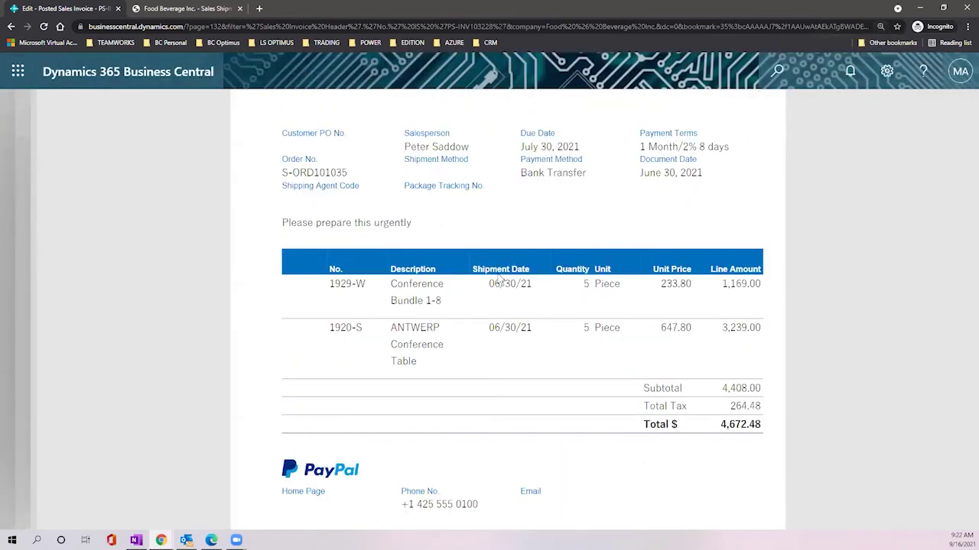
# Step: Scroll through both preview pages, checking order S-ORD101035, due July 30, 2021, Bank Transfer
pyautogui.moveTo(281, 178); pyautogui.dragTo(446, 221)
pyautogui.click(446, 221)
pyautogui.scroll(-2, 658, 406)
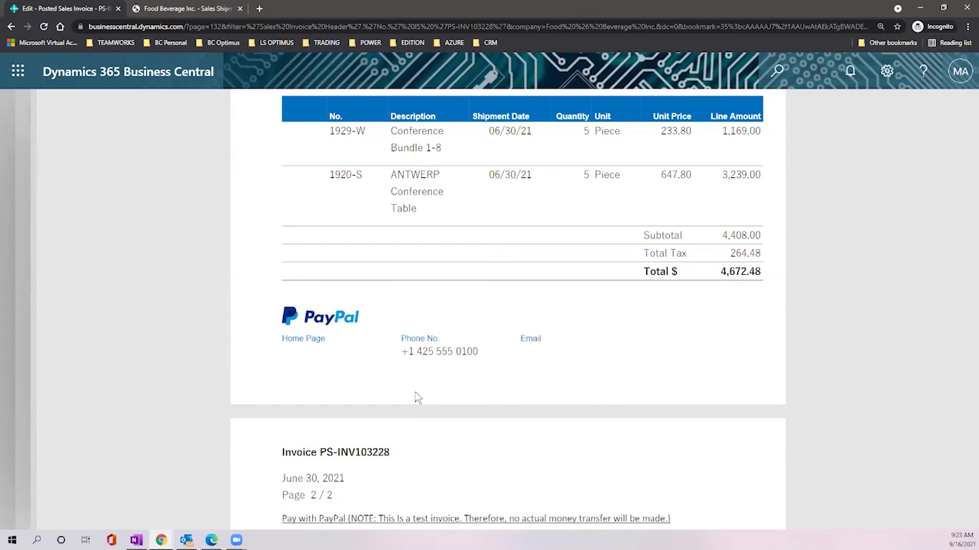
pyautogui.scroll(-5, 421, 390)
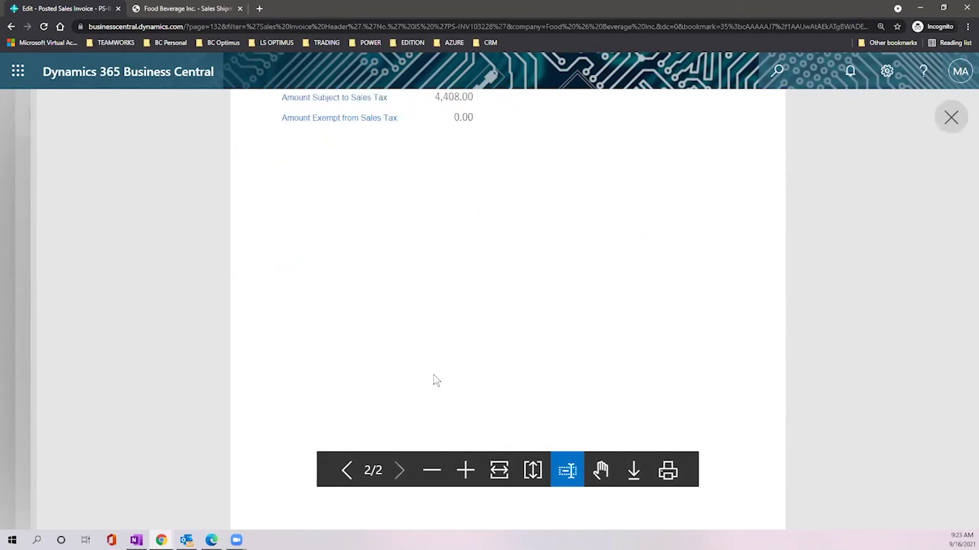
pyautogui.scroll(10, 434, 373)
pyautogui.scroll(-3, 443, 363)
pyautogui.scroll(2, 402, 259)
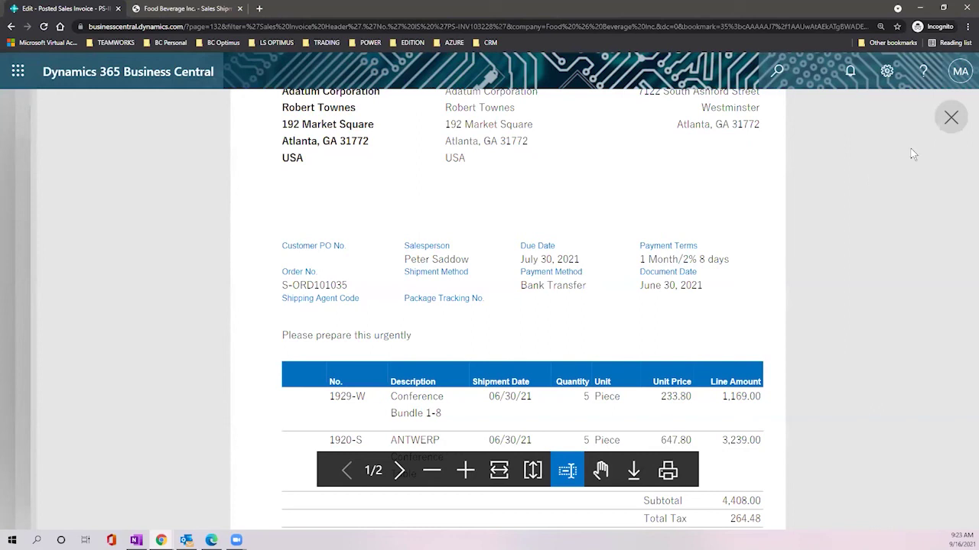
# Step: Close the preview and send the invoice report as a PDF Document, 'Sales - Invoice (1).pdf'
pyautogui.click(950, 118)
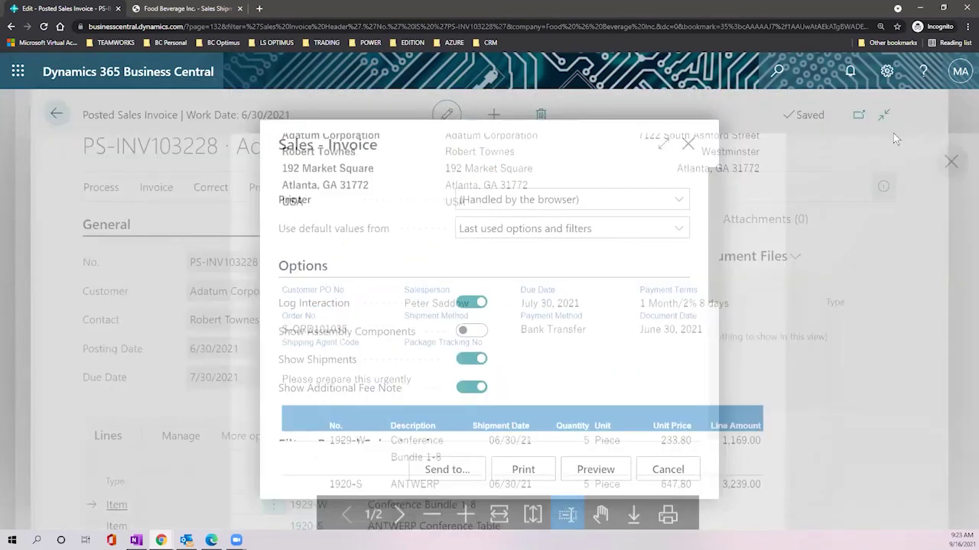
pyautogui.scroll(-1, 584, 332)
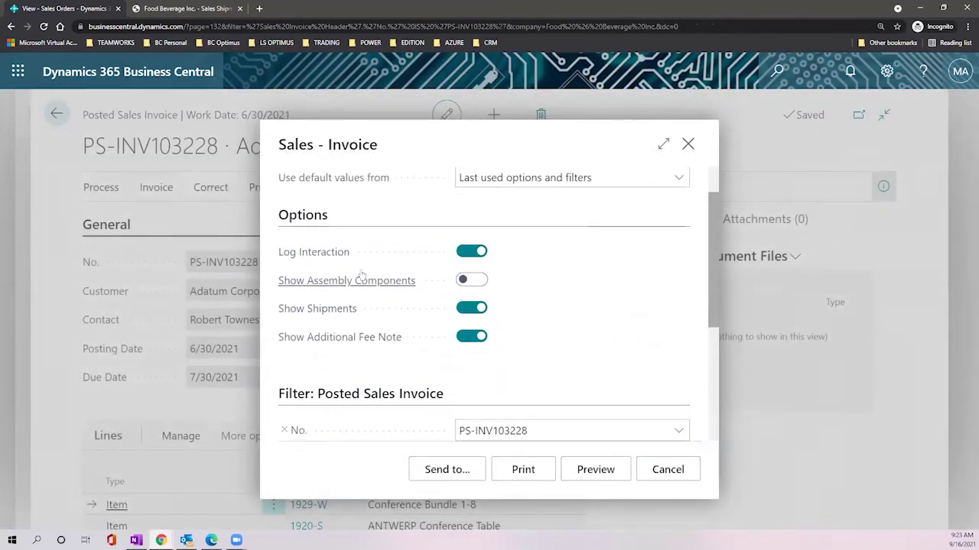
pyautogui.moveTo(341, 282)
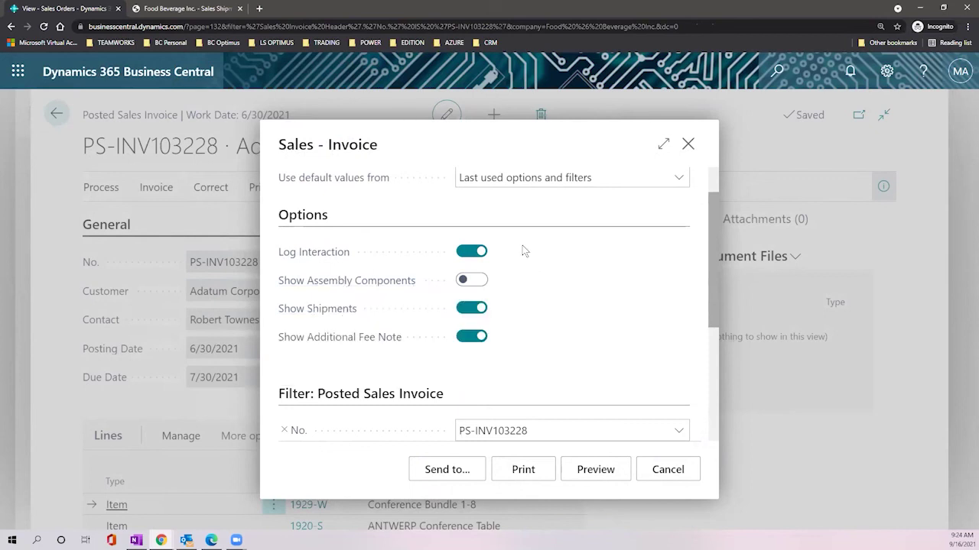
pyautogui.scroll(-2, 539, 287)
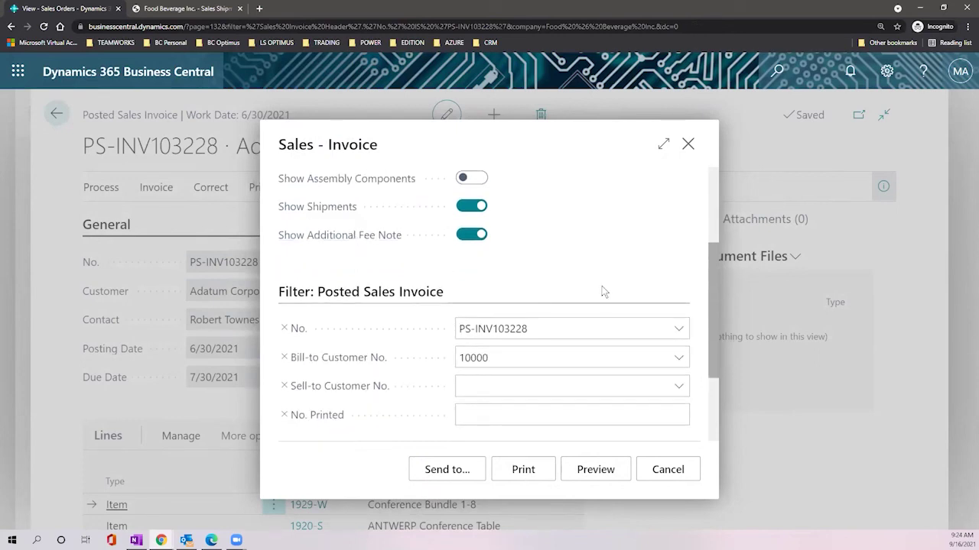
pyautogui.scroll(-3, 603, 287)
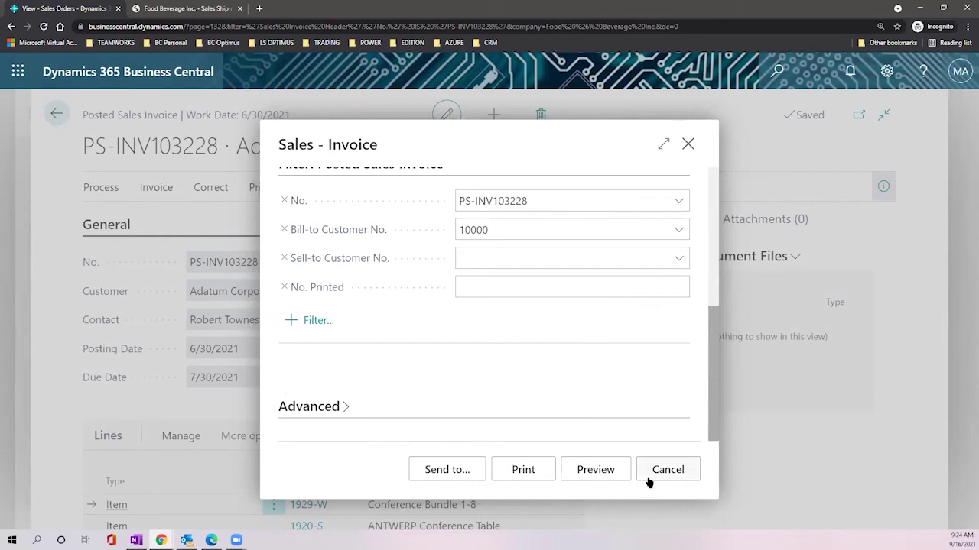
pyautogui.click(447, 470)
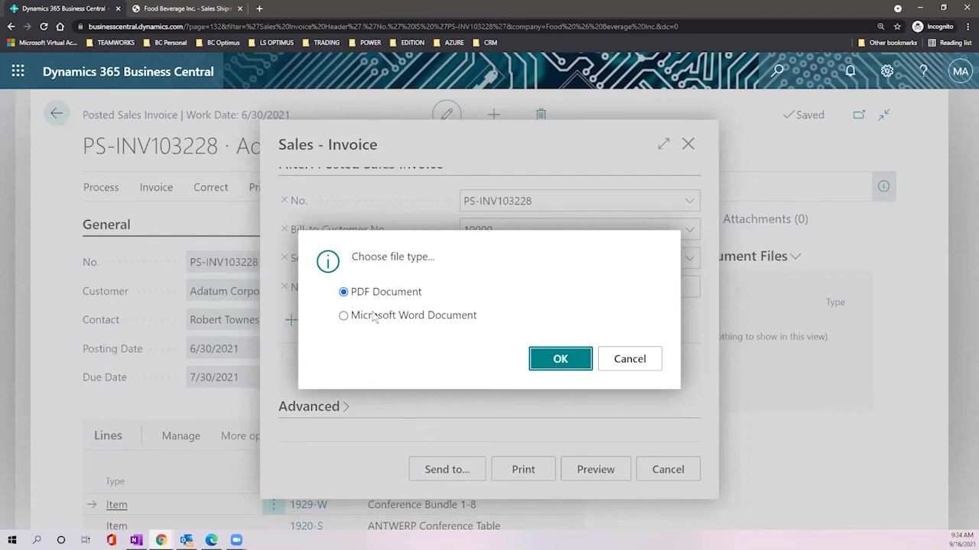
pyautogui.click(550, 360)
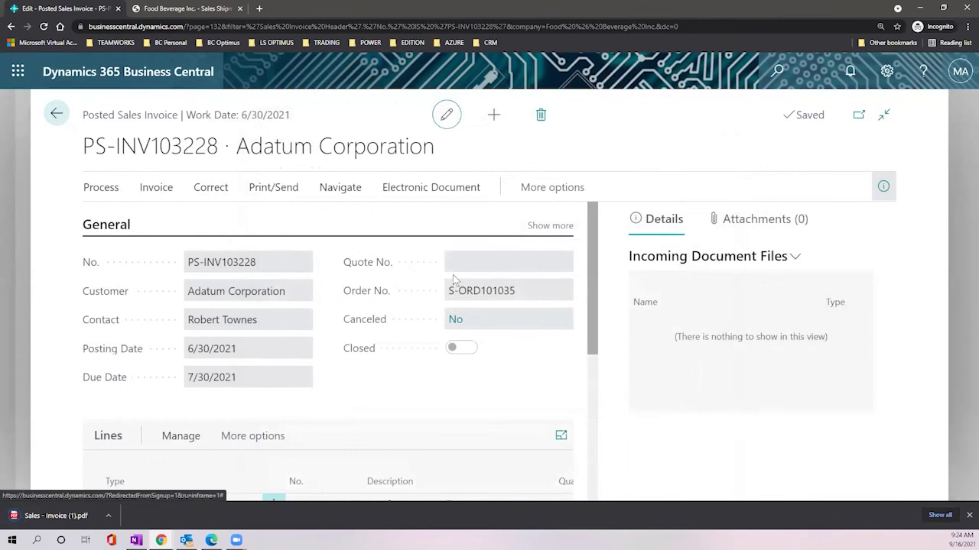
# Step: Browse the Functions, Incoming Document and Correct actions, then open the invoice's empty Activity Log
pyautogui.click(343, 193)
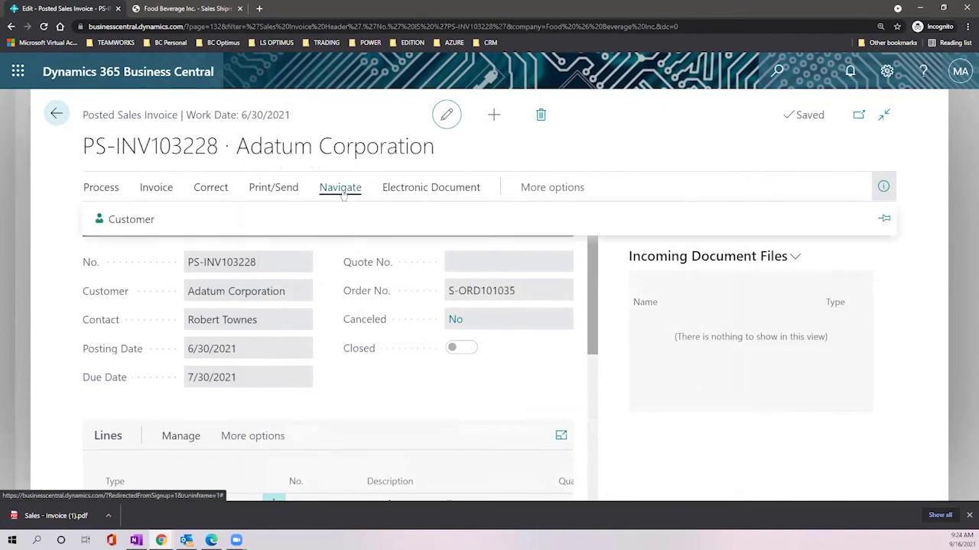
pyautogui.click(544, 191)
pyautogui.click(538, 191)
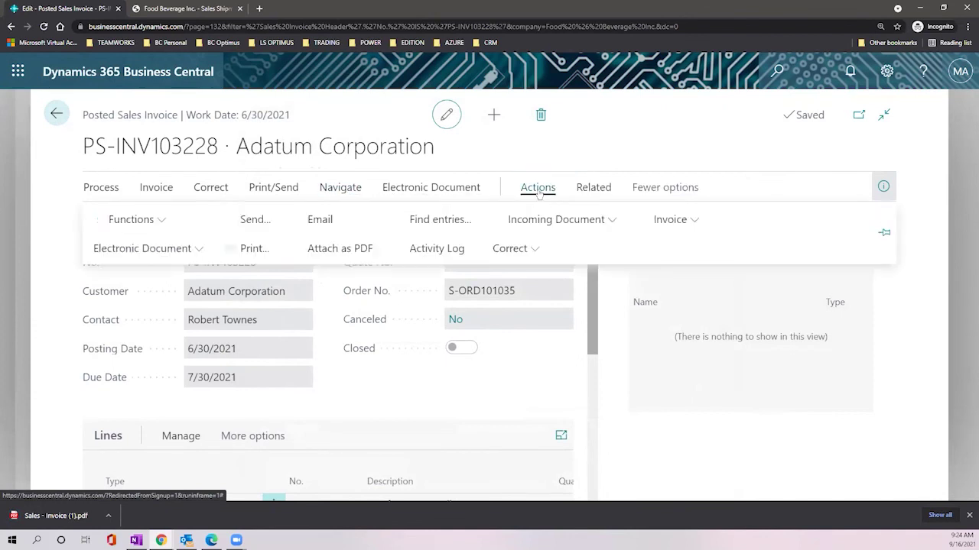
pyautogui.click(162, 219)
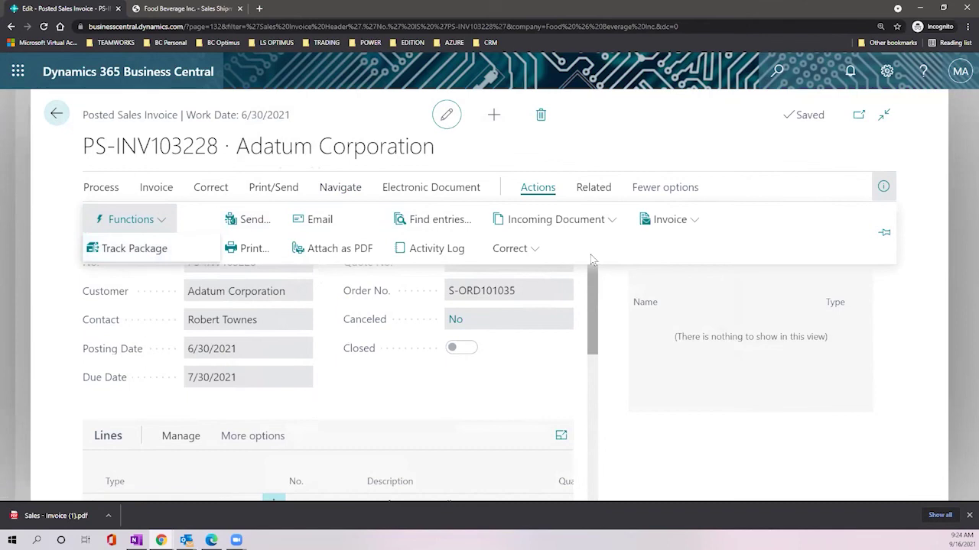
pyautogui.click(602, 223)
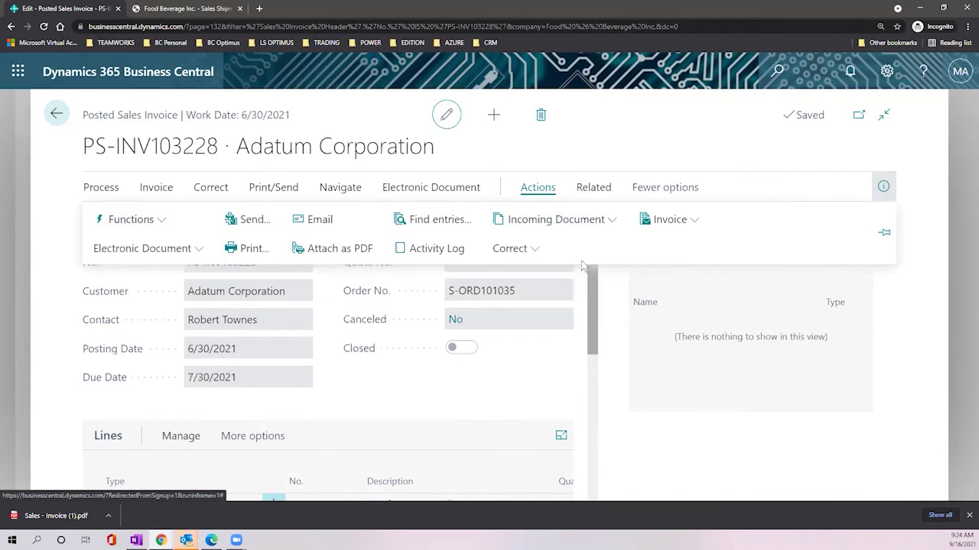
pyautogui.click(531, 254)
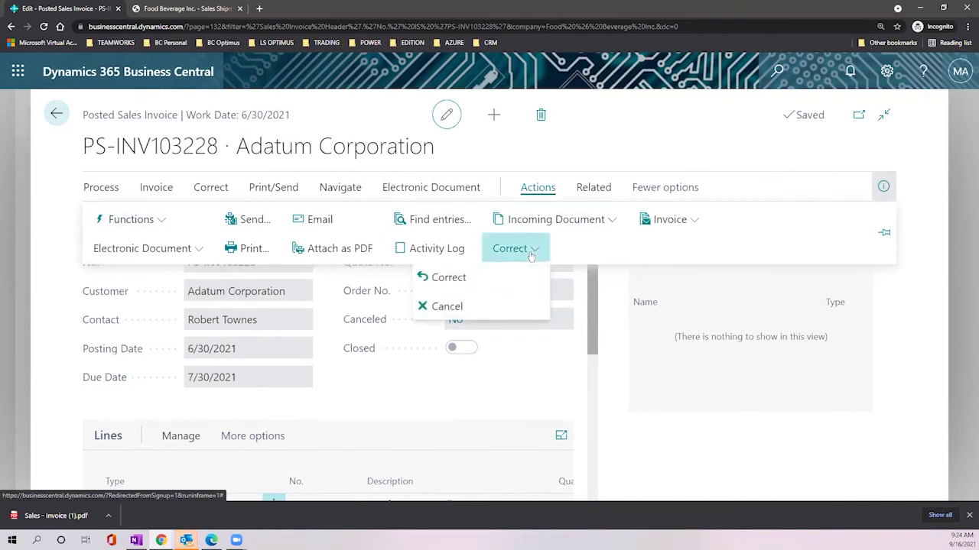
pyautogui.click(466, 245)
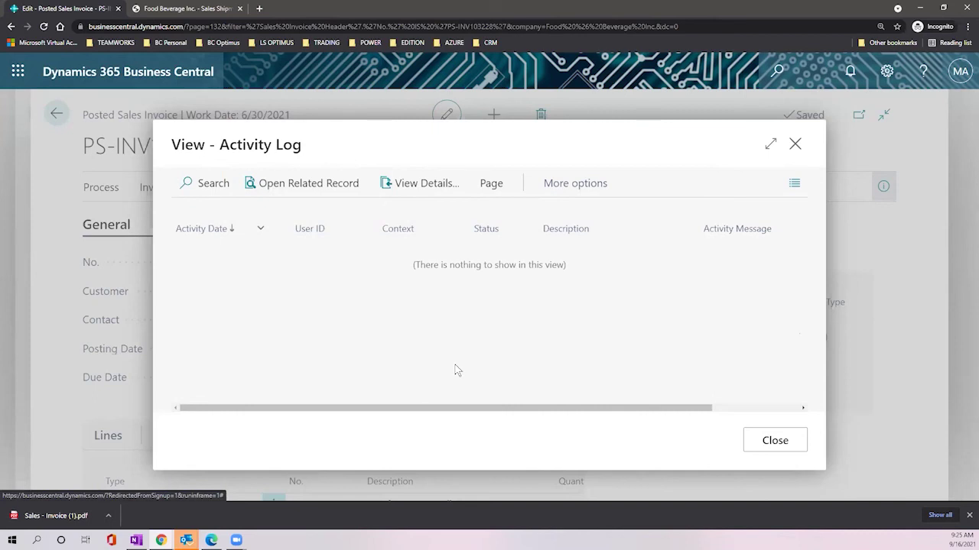
# Step: Close the Activity Log, zoom the page out, and browse the Invoice and Correct action groups
pyautogui.click(766, 439)
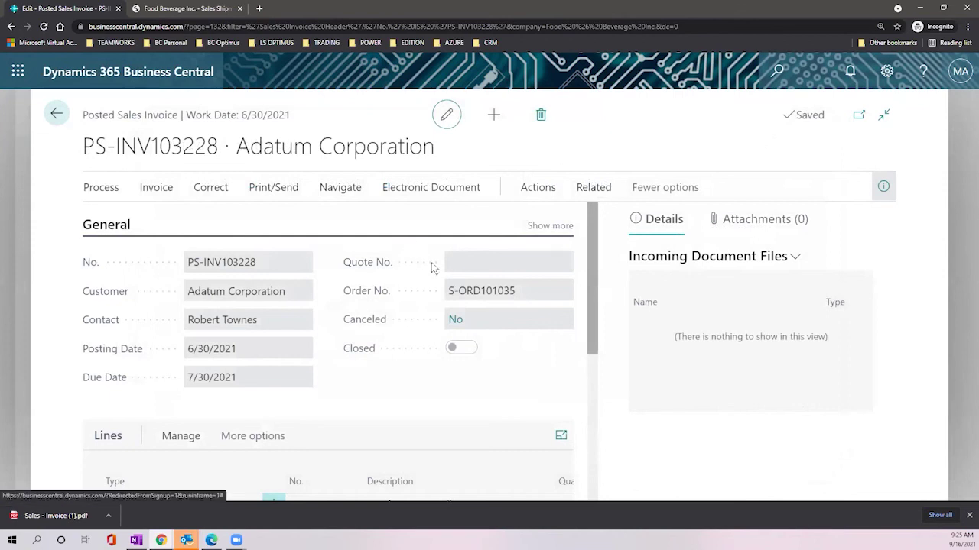
pyautogui.hotkey('ctrl', '-')
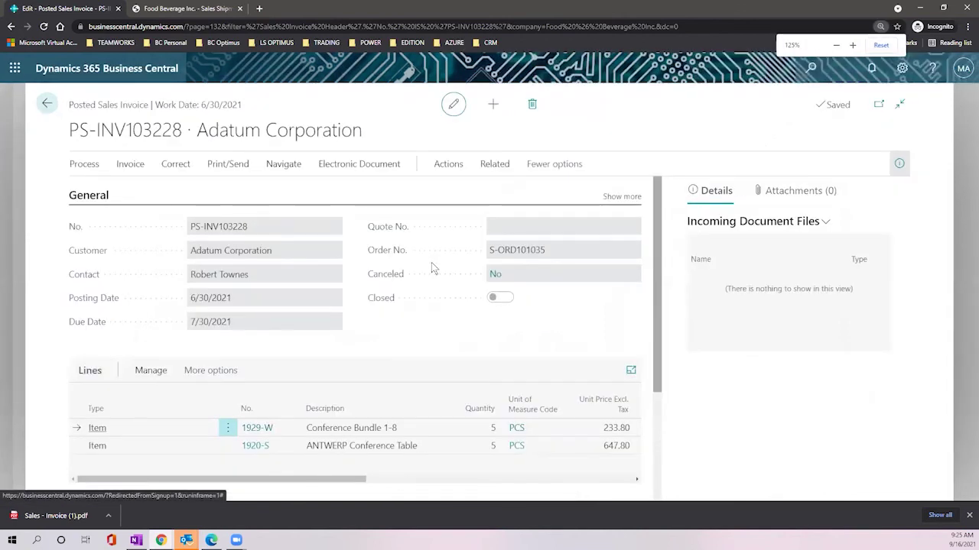
pyautogui.click(448, 165)
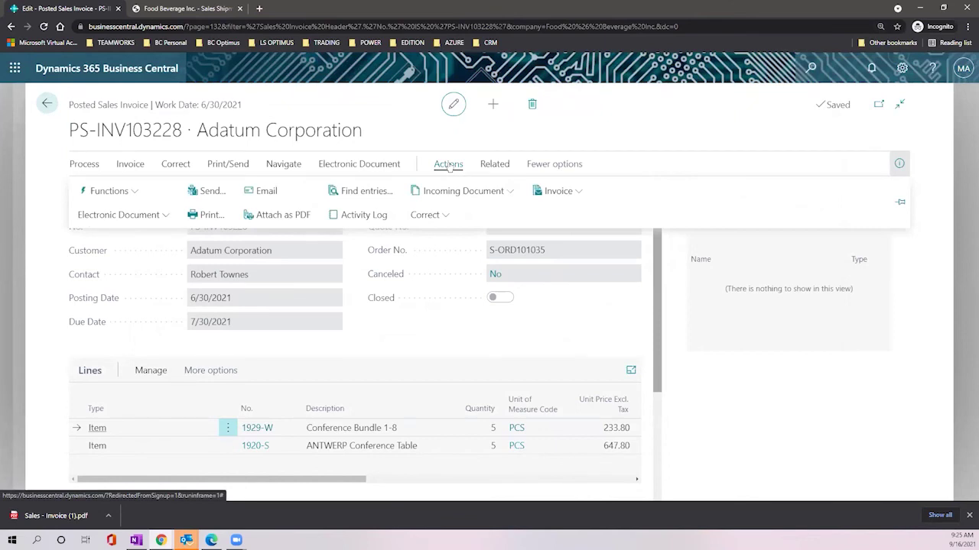
pyautogui.click(570, 195)
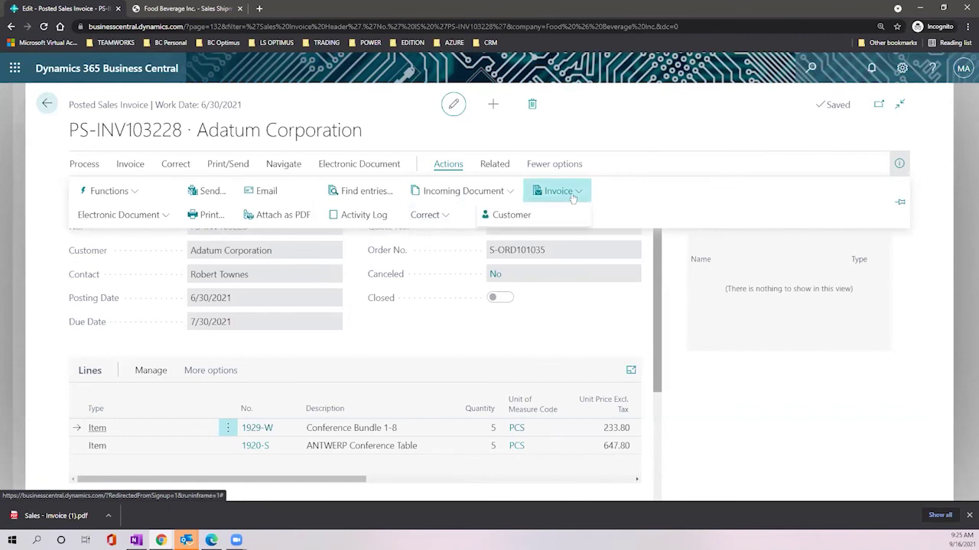
pyautogui.click(437, 216)
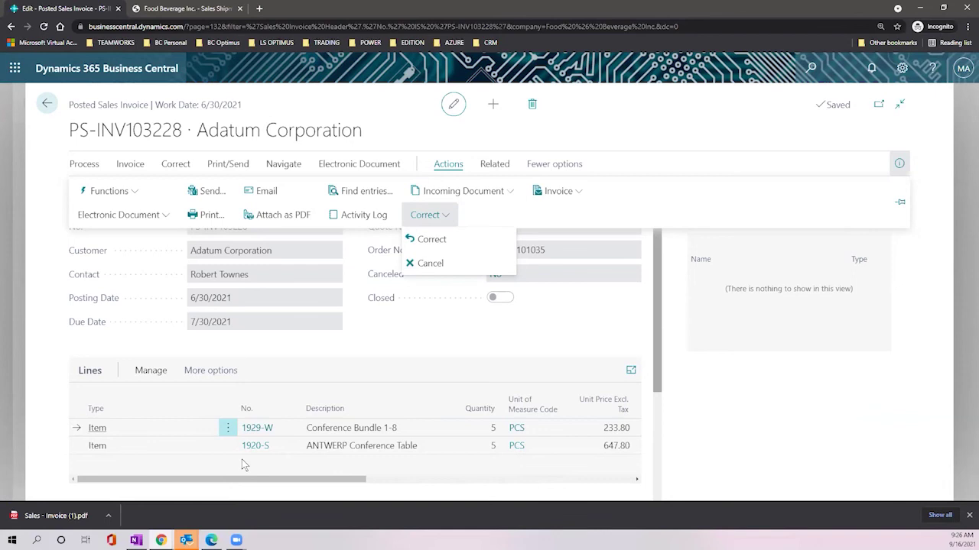
pyautogui.click(345, 350)
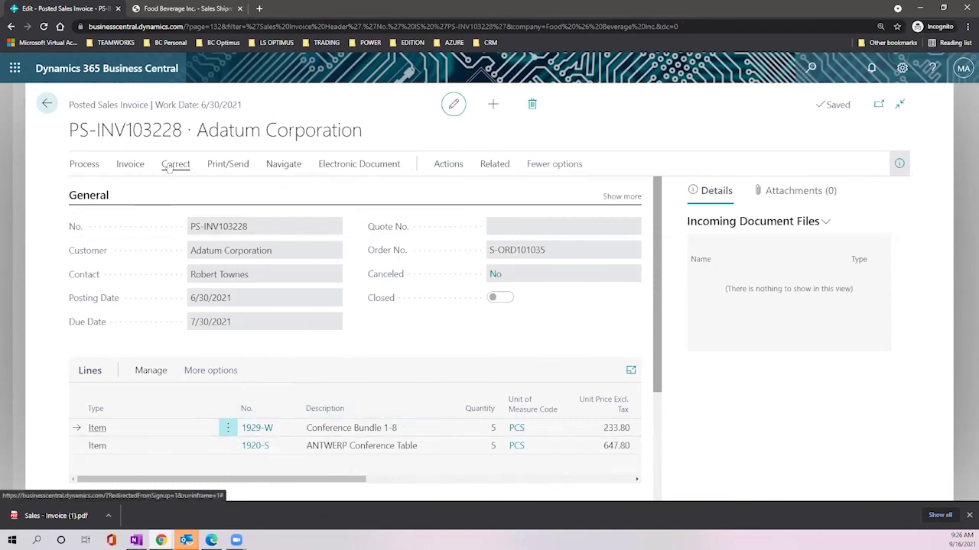
# Step: Return to the Sales Orders list and create a new sales order
pyautogui.click(45, 106)
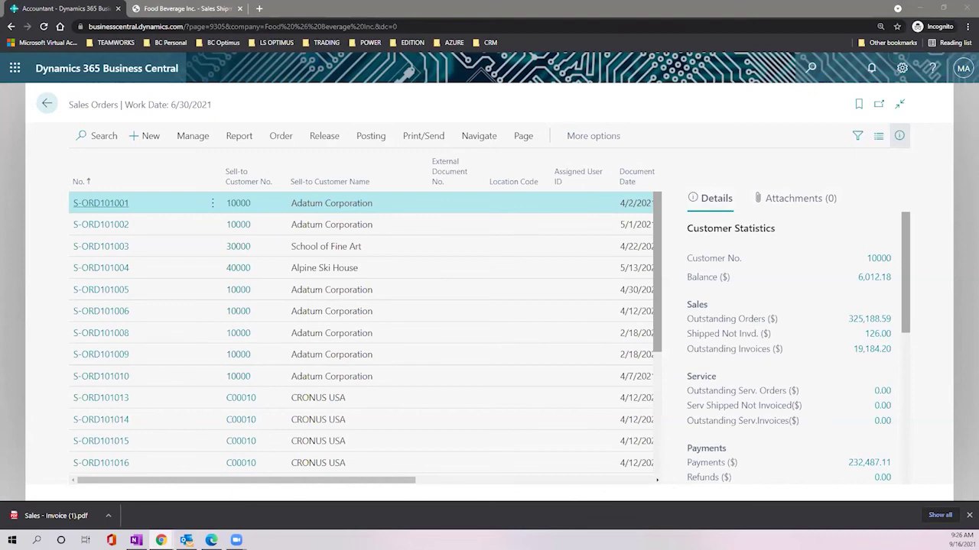
pyautogui.click(152, 138)
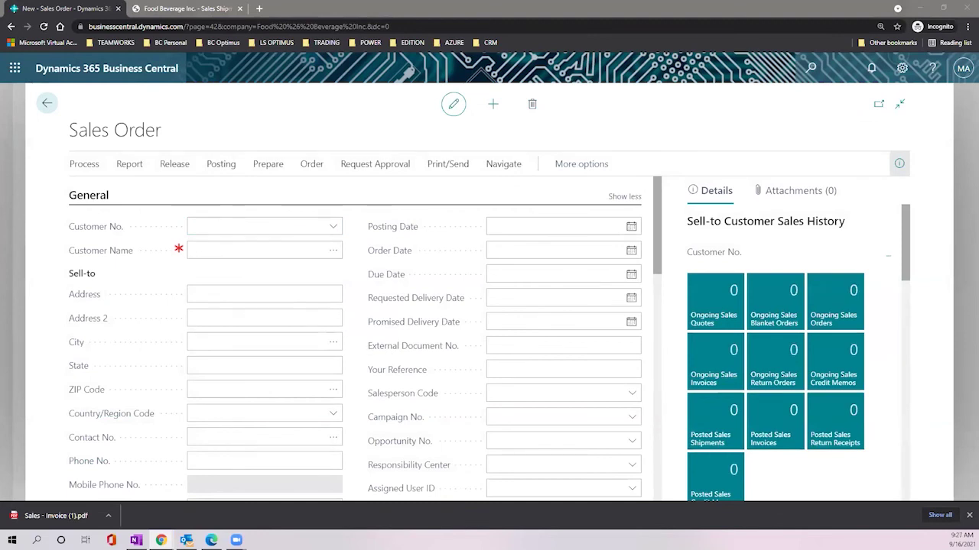
# Step: Choose Adatum Corporation as the order's customer
pyautogui.click(333, 228)
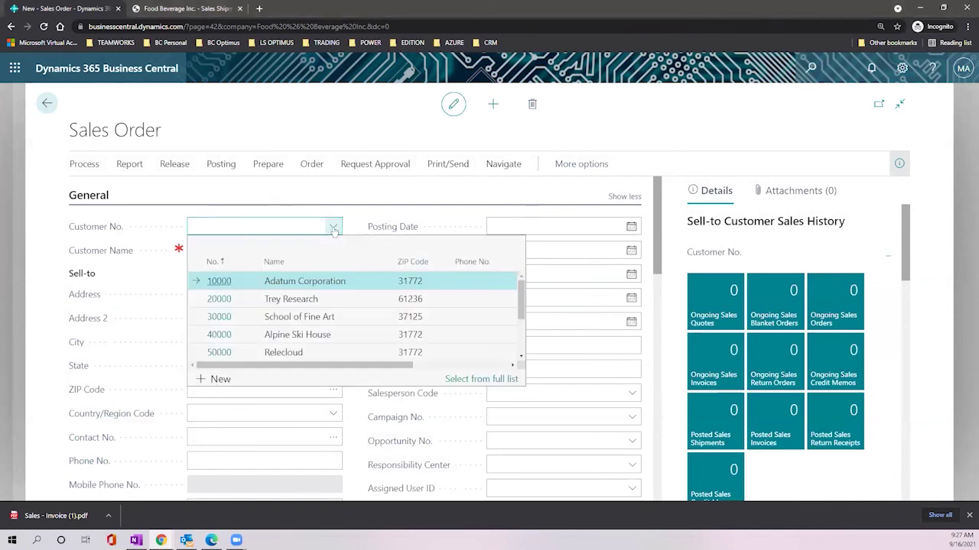
pyautogui.click(333, 283)
pyautogui.scroll(-3, 255, 264)
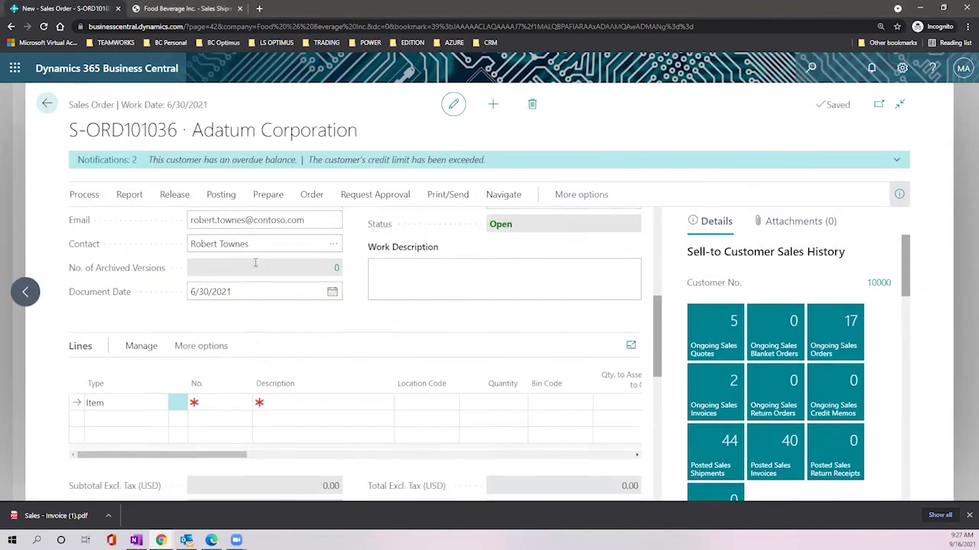
# Step: Add a line for 10 of item 1900-S, PARIS Guest Chair, black, from location MAIN
pyautogui.click(243, 315)
pyautogui.click(244, 315)
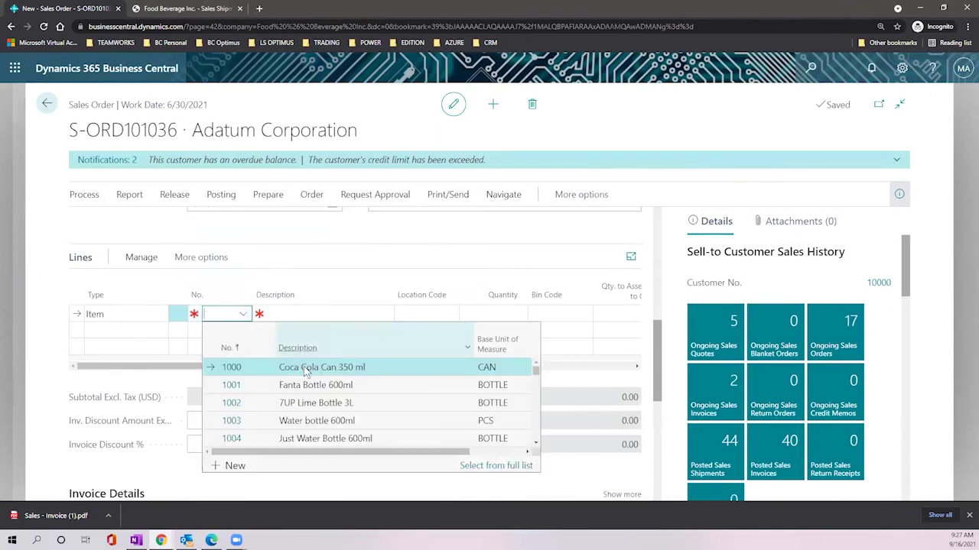
pyautogui.scroll(-5, 328, 390)
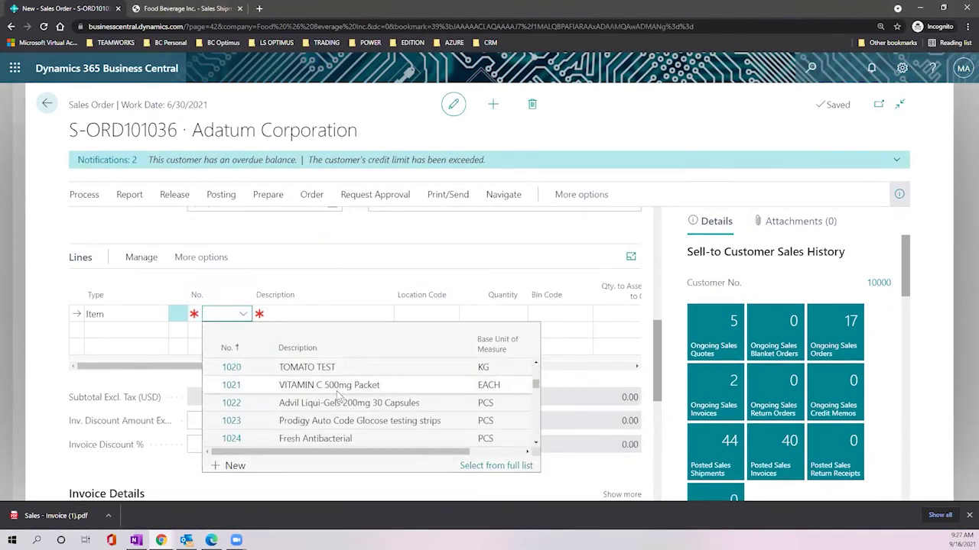
pyautogui.scroll(-3, 337, 397)
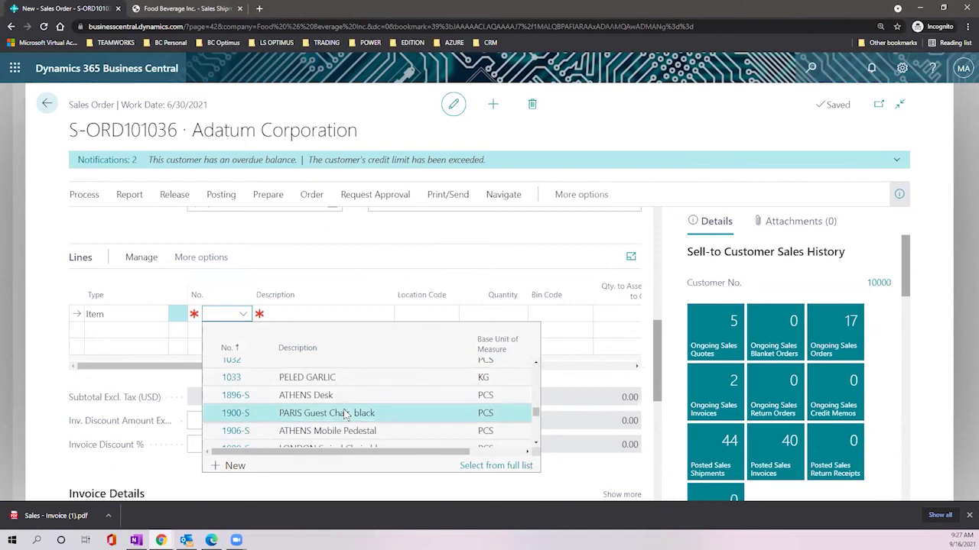
pyautogui.click(345, 414)
pyautogui.click(428, 315)
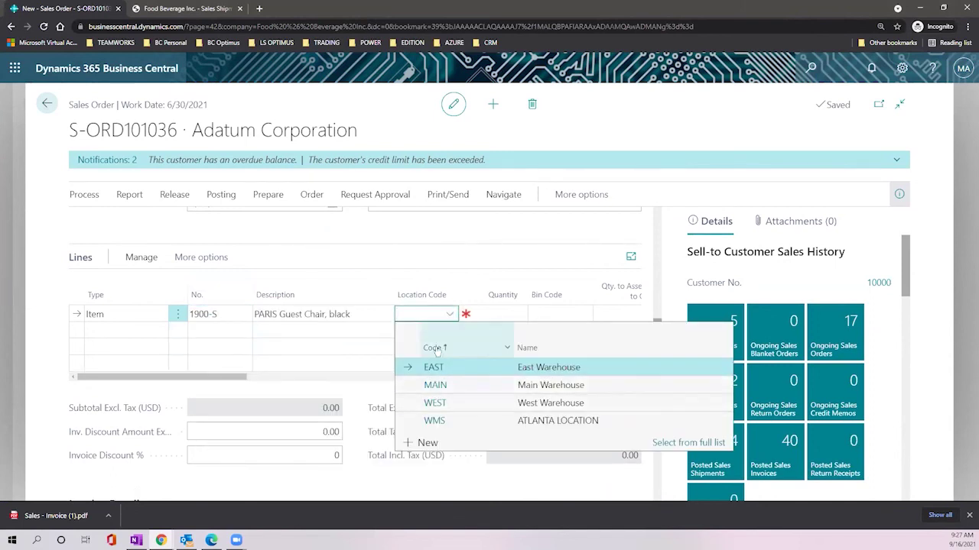
pyautogui.click(463, 386)
pyautogui.click(487, 314)
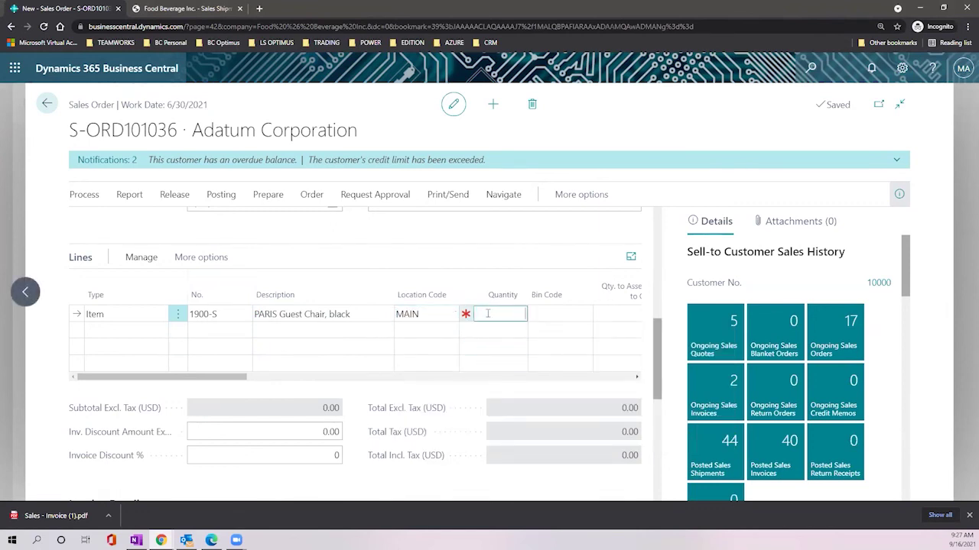
pyautogui.write('10')
pyautogui.press('Tab')
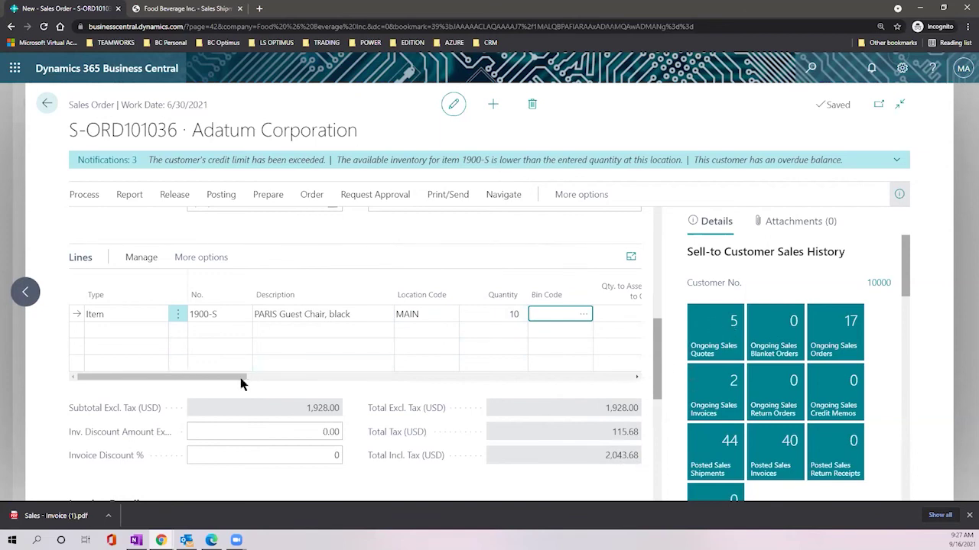
pyautogui.moveTo(234, 380); pyautogui.dragTo(411, 375)
pyautogui.click(353, 315)
pyautogui.write('10')
pyautogui.press('Tab')
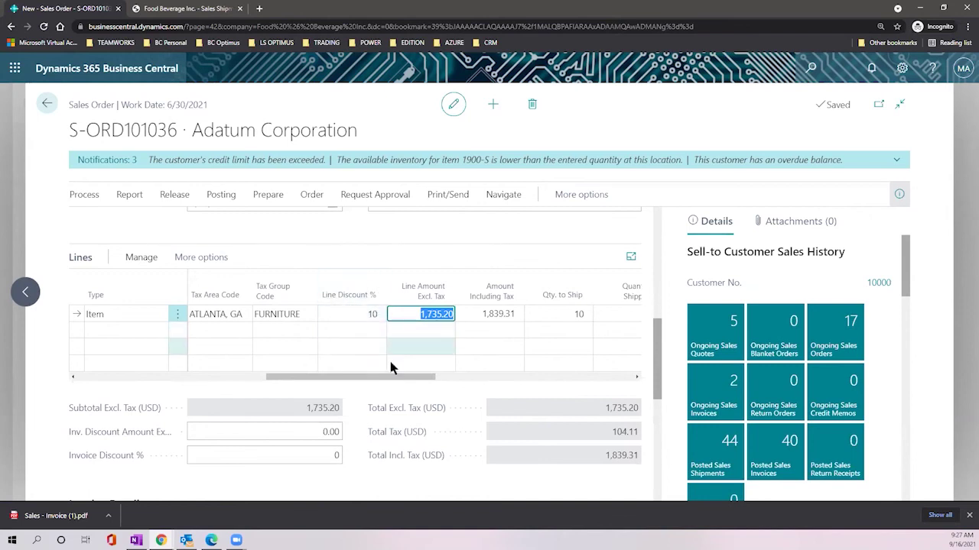
pyautogui.moveTo(400, 378); pyautogui.dragTo(431, 384)
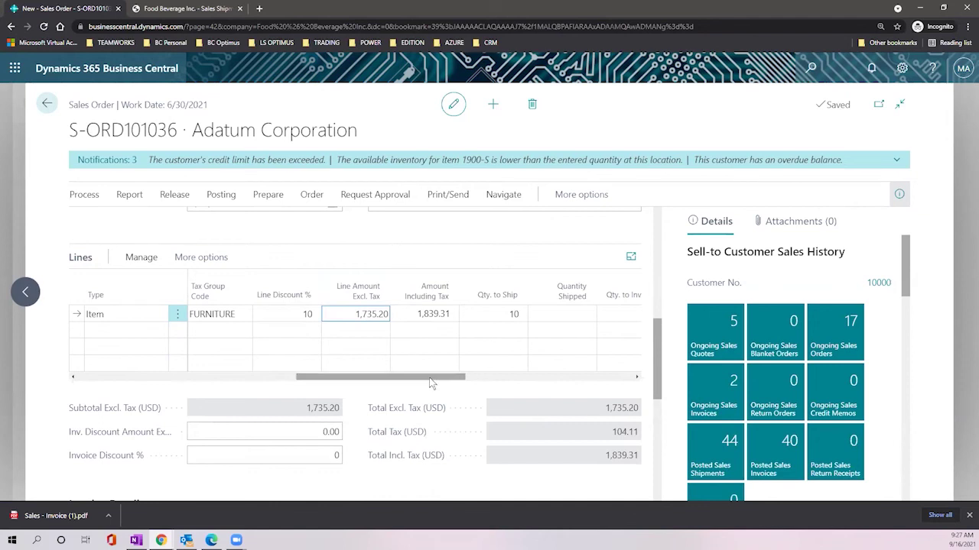
pyautogui.moveTo(370, 379); pyautogui.dragTo(434, 383)
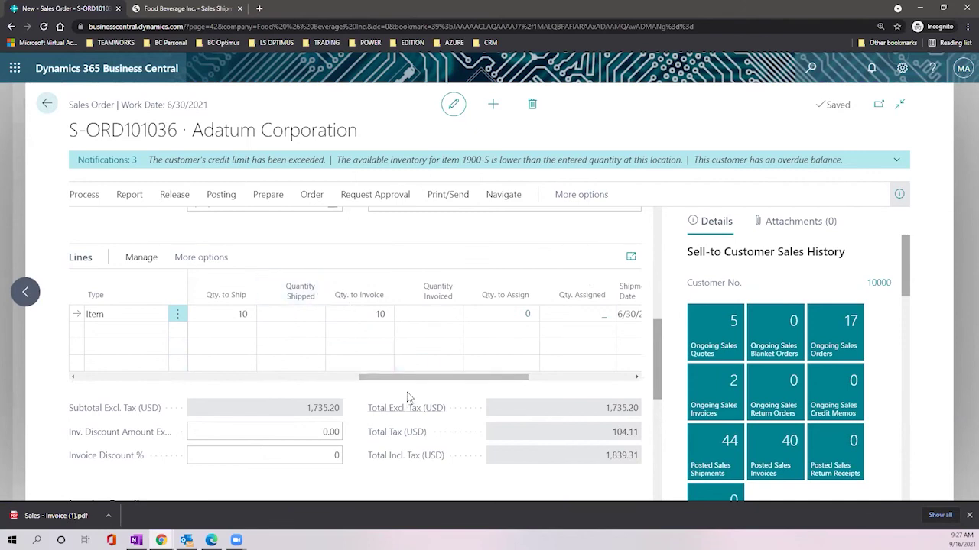
pyautogui.moveTo(397, 383); pyautogui.dragTo(316, 377)
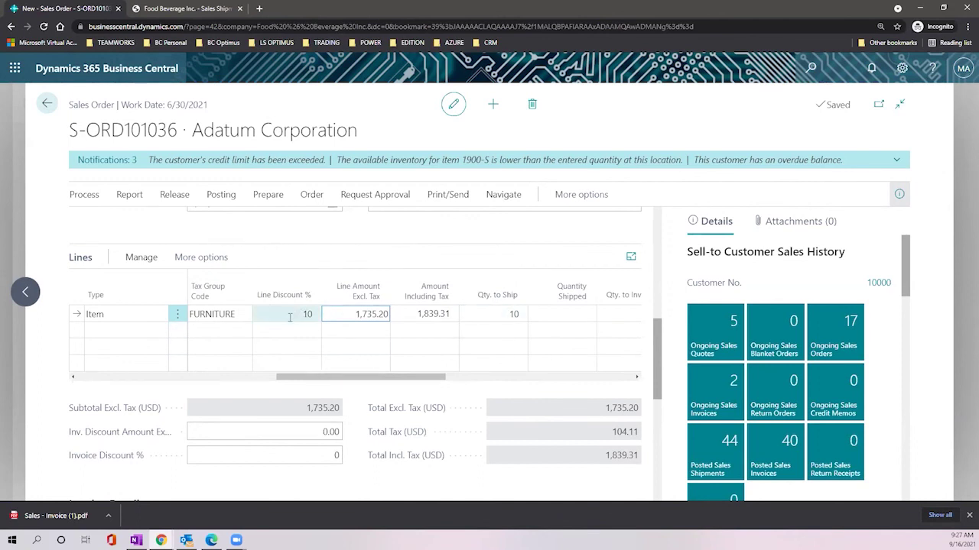
pyautogui.moveTo(283, 378); pyautogui.dragTo(122, 376)
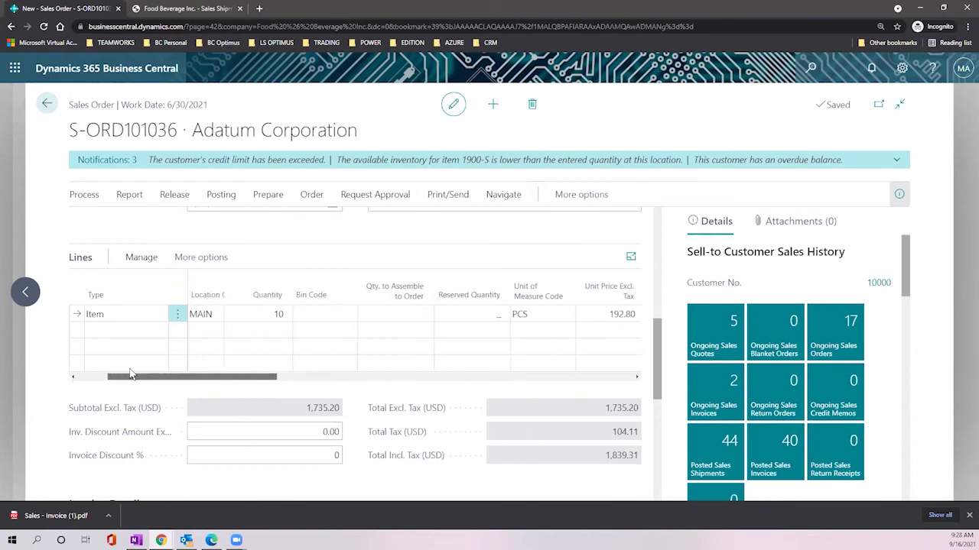
pyautogui.click(293, 315)
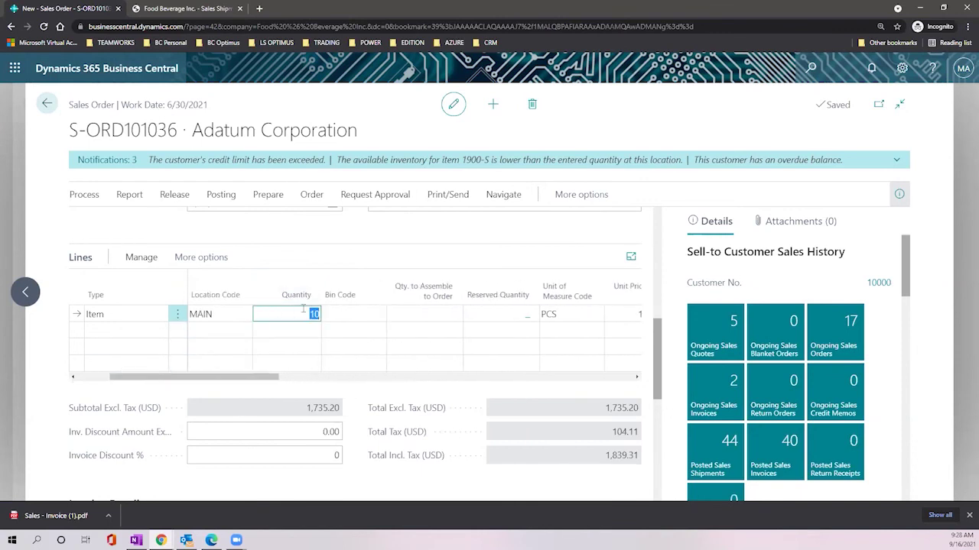
pyautogui.moveTo(222, 386); pyautogui.dragTo(409, 380)
pyautogui.click(495, 310)
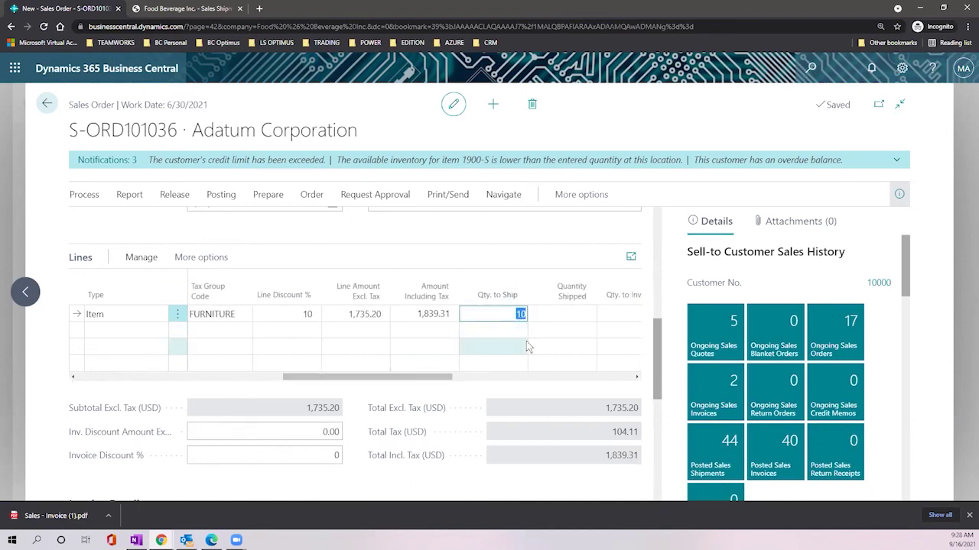
# Step: Set Qty. to Ship to 5 on the chair line
pyautogui.write('5')
pyautogui.press('Tab')
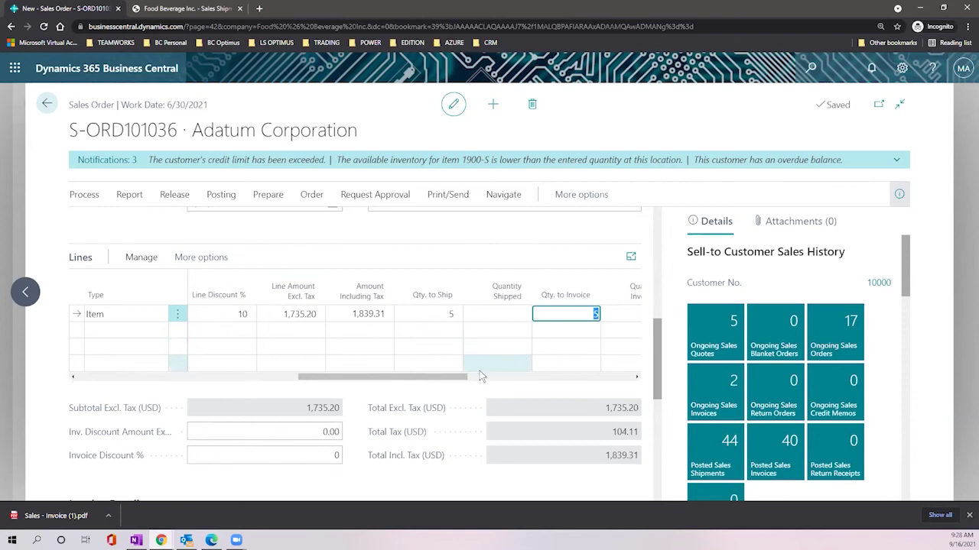
pyautogui.click(437, 313)
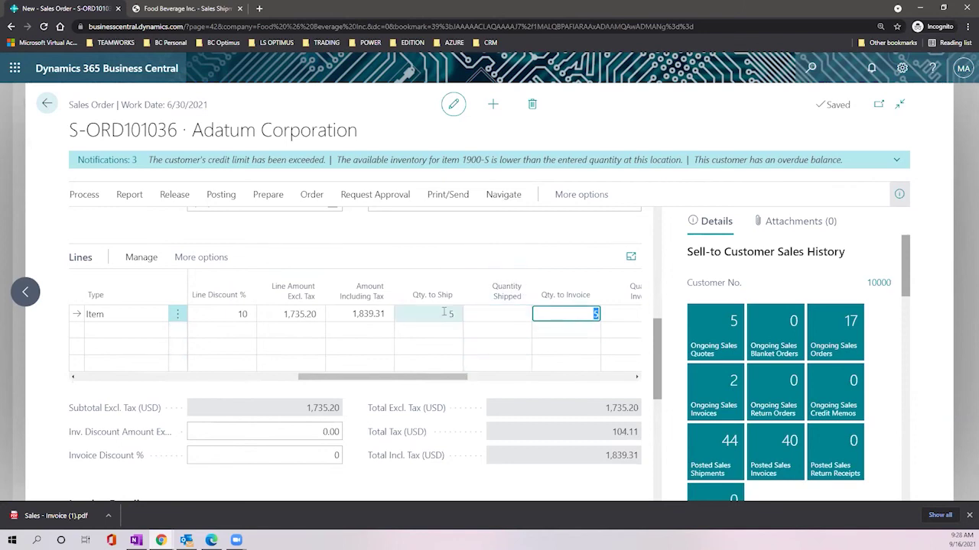
pyautogui.click(574, 314)
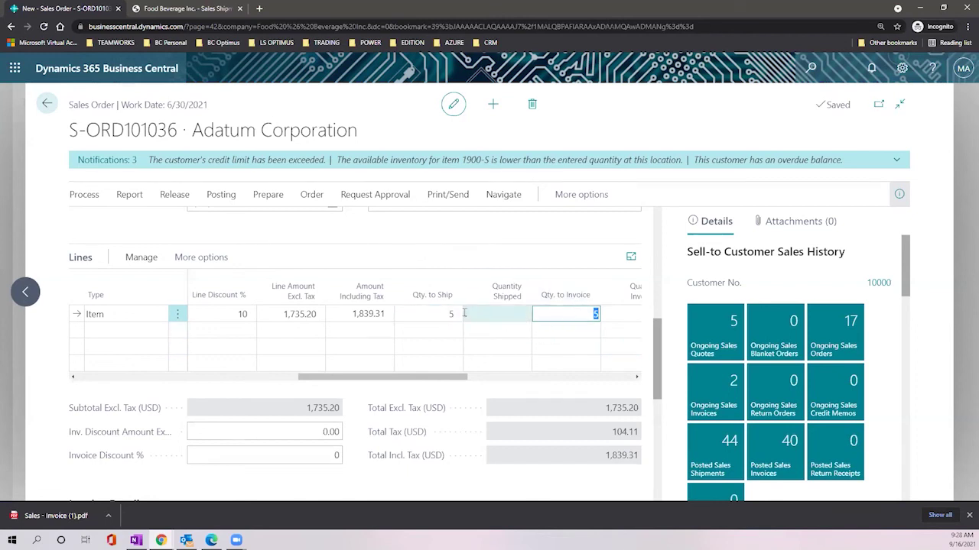
# Step: Try changing Qty. to Invoice to 11, then refresh the order to discard the rejected value
pyautogui.click(588, 315)
pyautogui.doubleClick(595, 314)
pyautogui.write('11')
pyautogui.press('Tab')
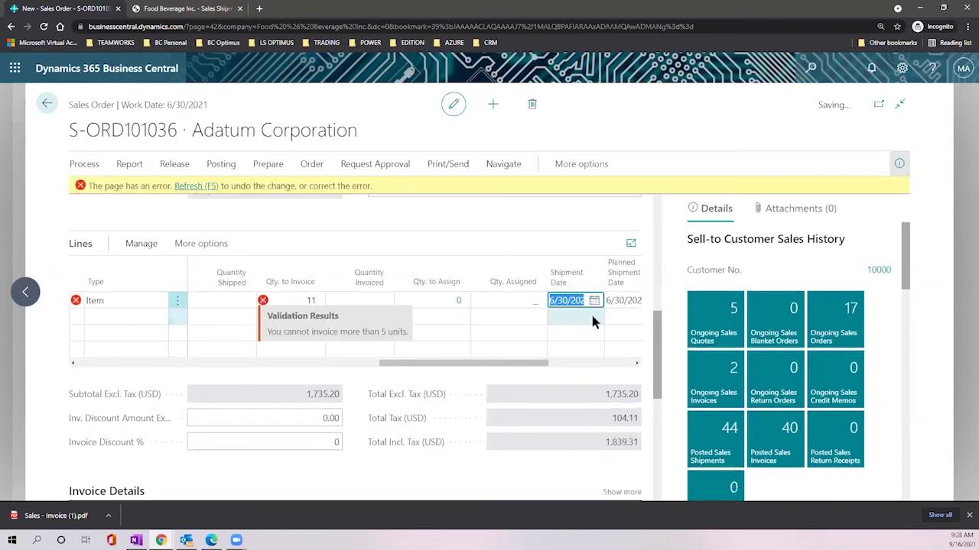
pyautogui.click(303, 303)
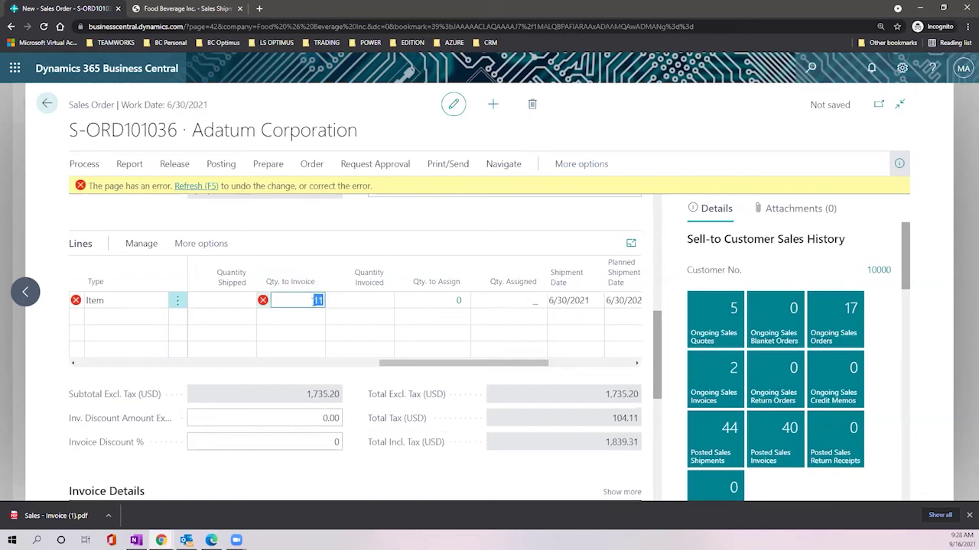
pyautogui.click(196, 186)
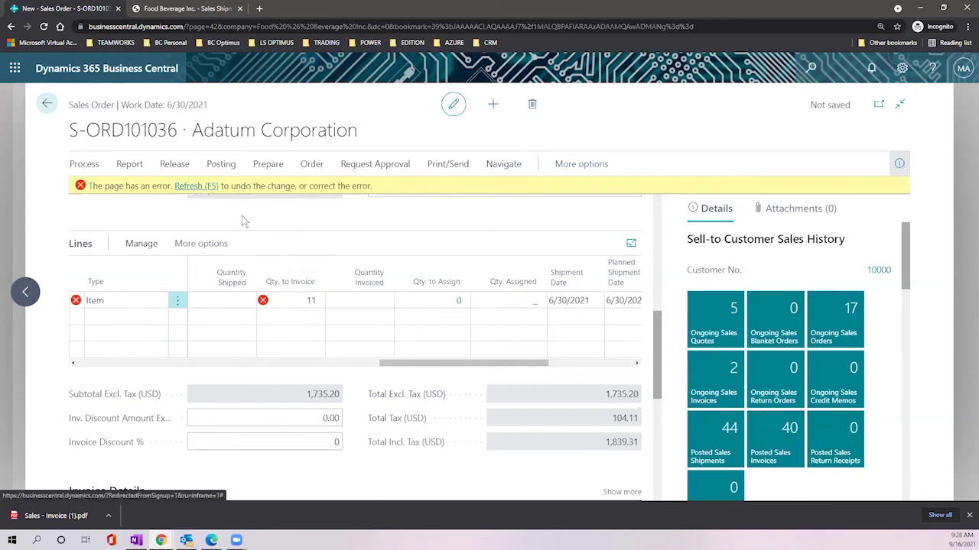
pyautogui.click(214, 188)
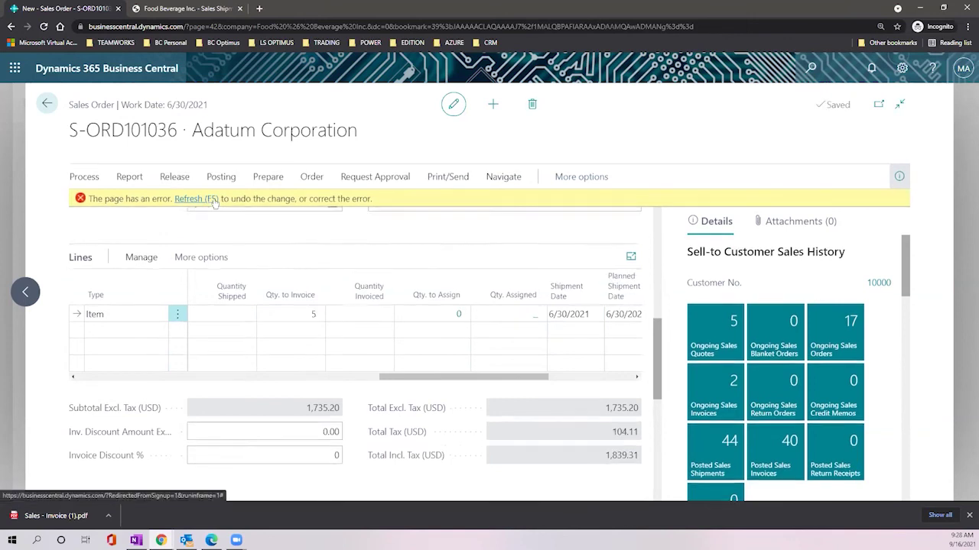
# Step: Scroll down the order and expand the Prepayment section
pyautogui.moveTo(419, 375); pyautogui.dragTo(335, 375)
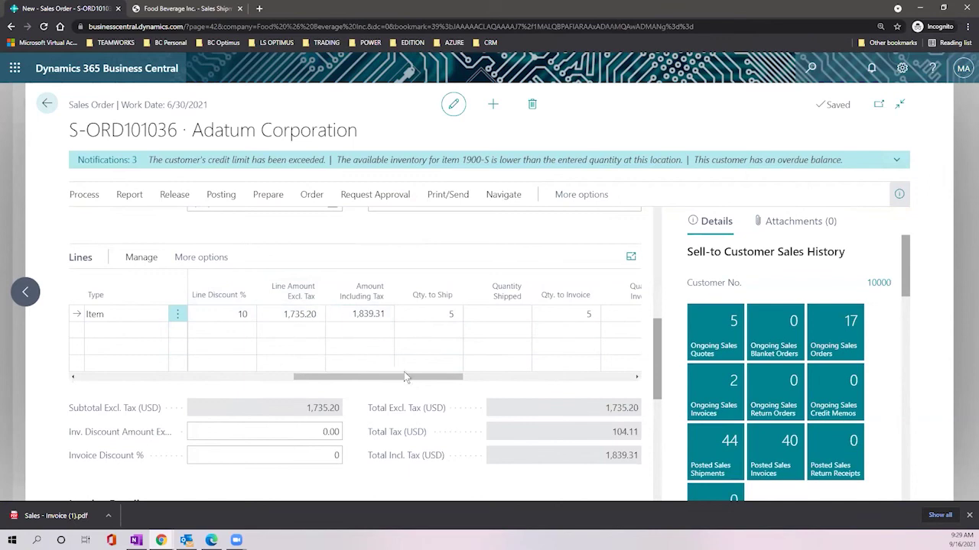
pyautogui.scroll(-5, 405, 378)
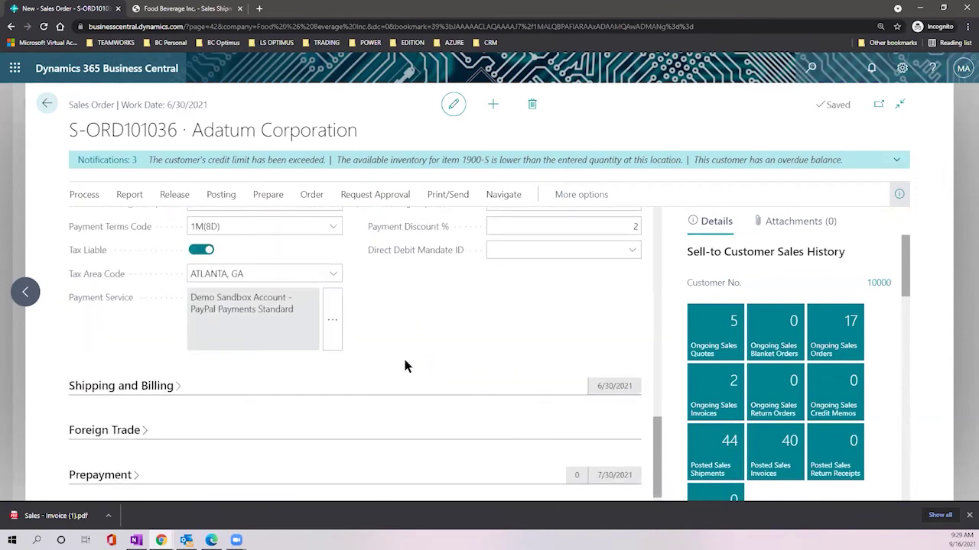
pyautogui.scroll(2, 406, 366)
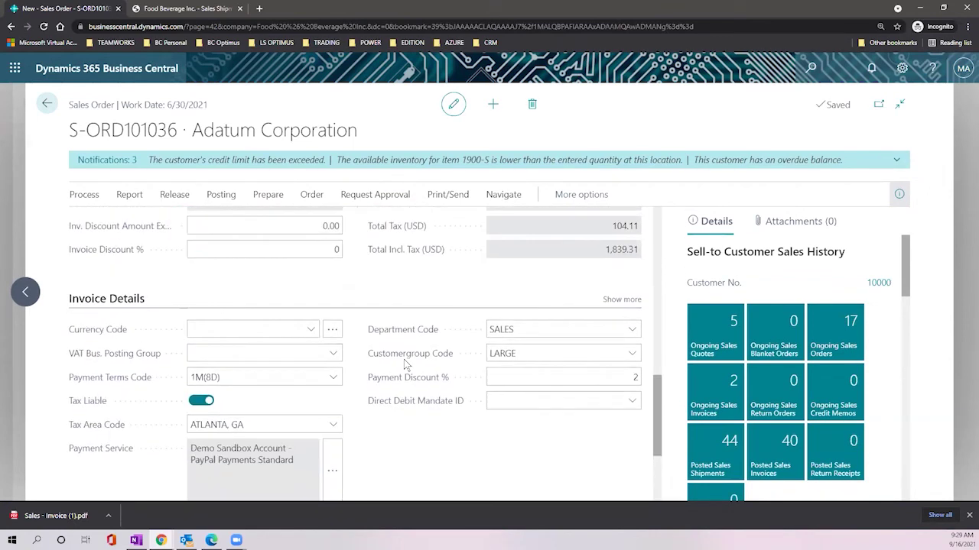
pyautogui.scroll(8, 405, 366)
pyautogui.scroll(-3, 378, 323)
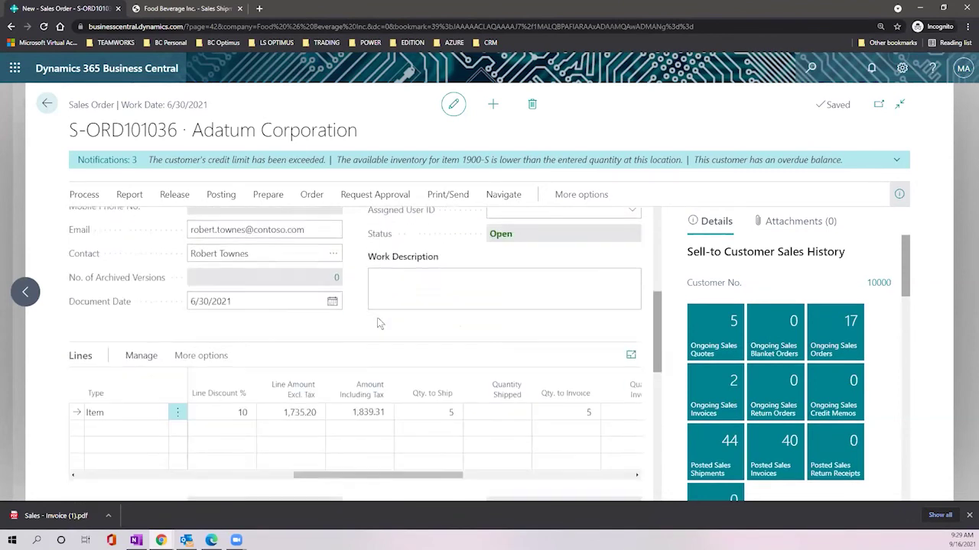
pyautogui.scroll(-5, 377, 323)
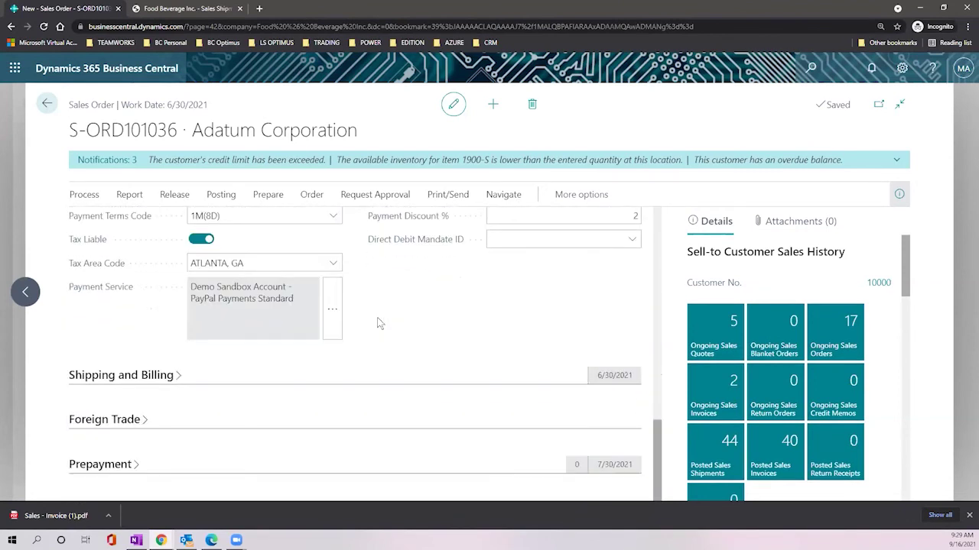
pyautogui.click(135, 466)
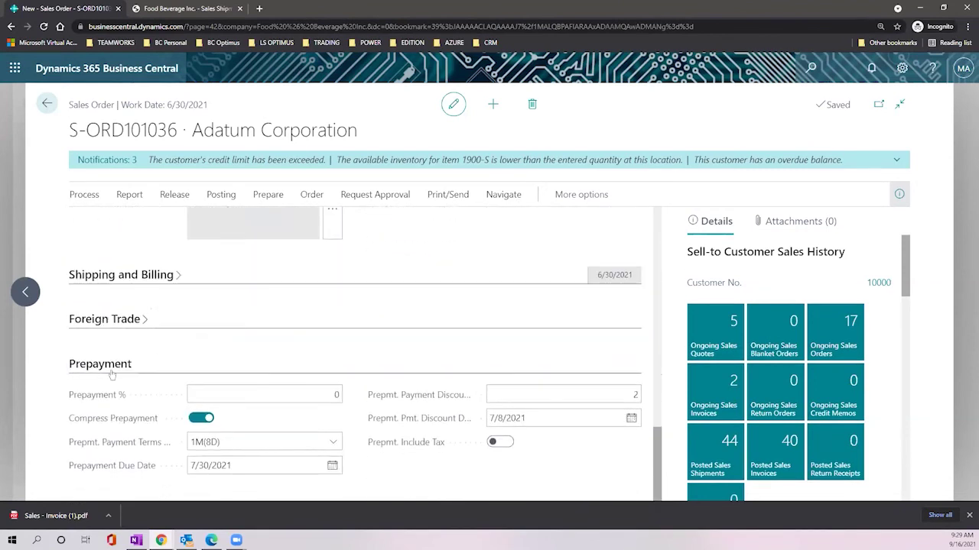
# Step: Enter 20 as Prepayment %, declining to update the order lines
pyautogui.click(278, 395)
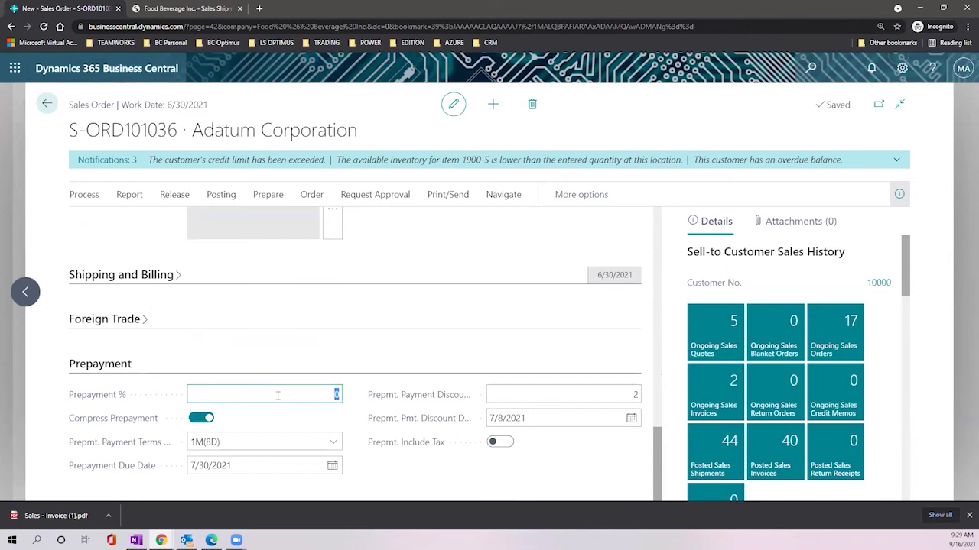
pyautogui.write('20')
pyautogui.press('Tab')
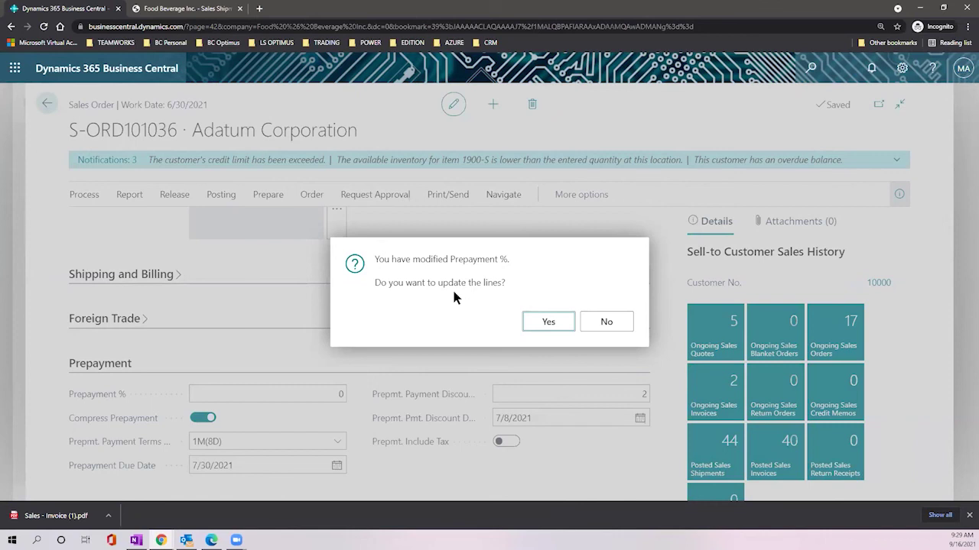
pyautogui.click(616, 322)
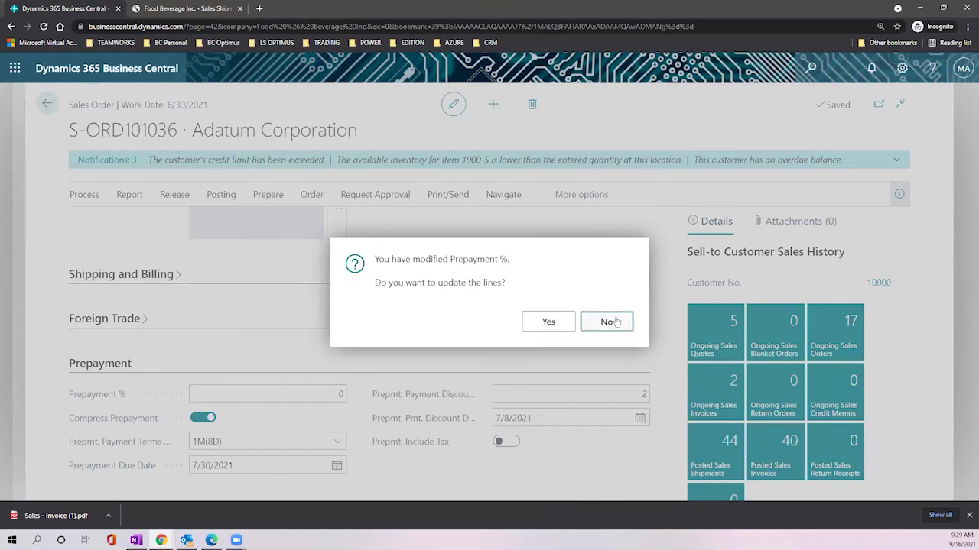
# Step: Re-enter Prepayment % 20 and agree to update the lines with the prepayment
pyautogui.click(337, 394)
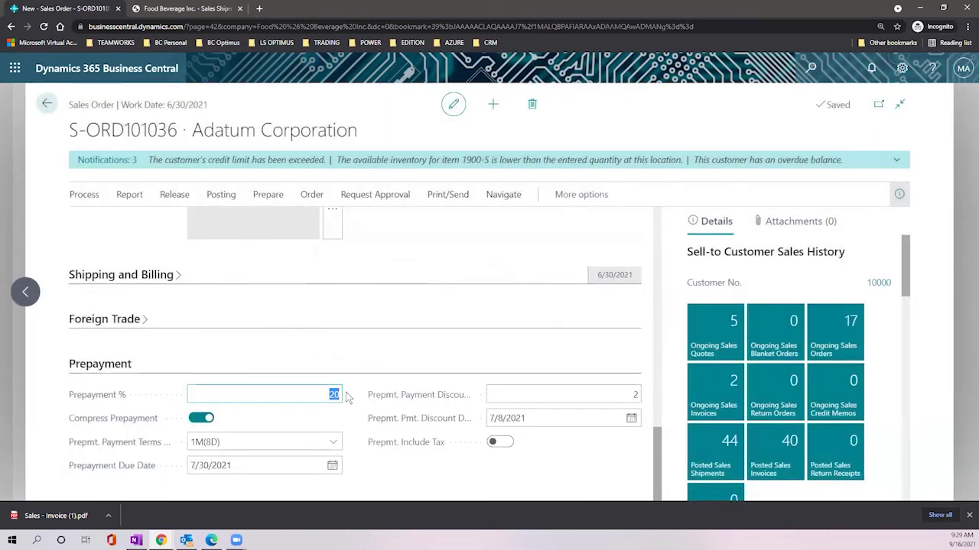
pyautogui.press('BackSpace')
pyautogui.write('20')
pyautogui.press('Tab')
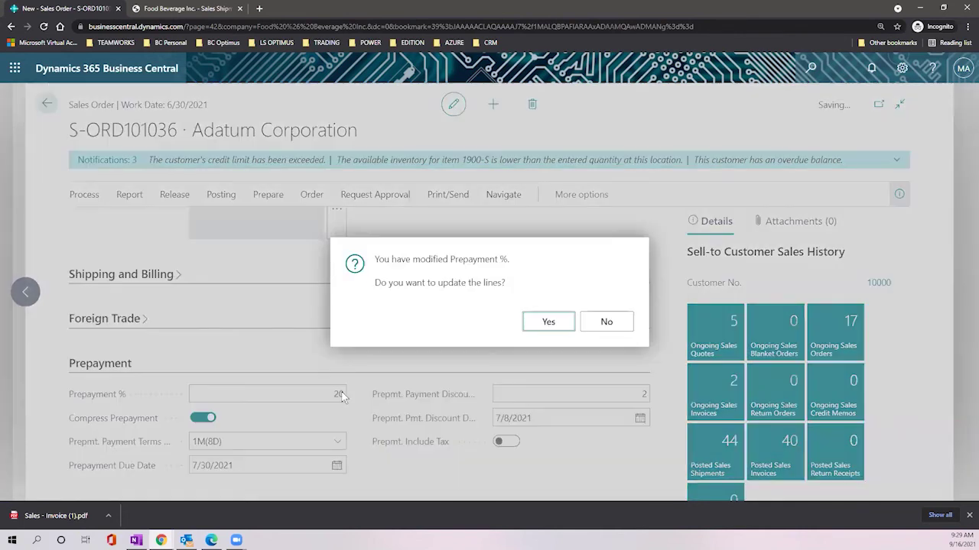
pyautogui.click(546, 322)
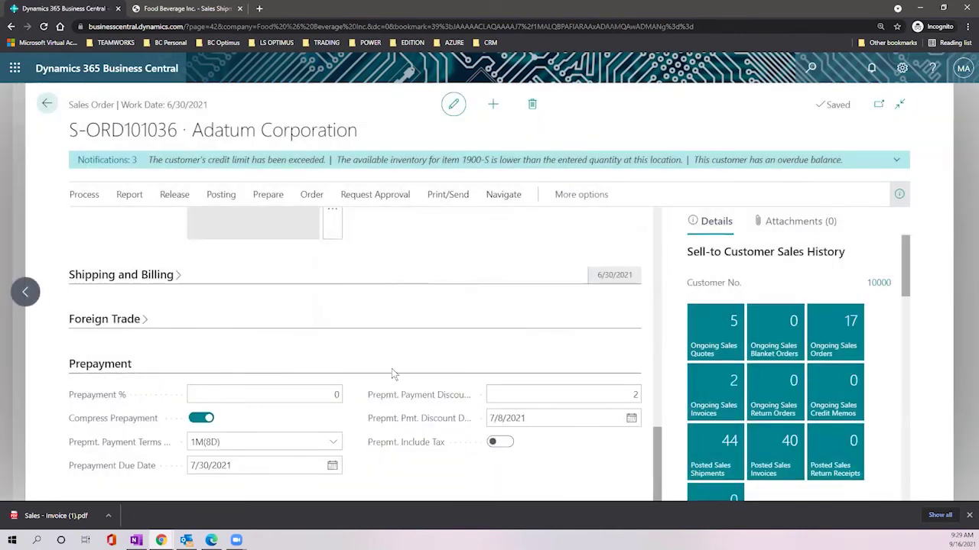
pyautogui.scroll(10, 390, 365)
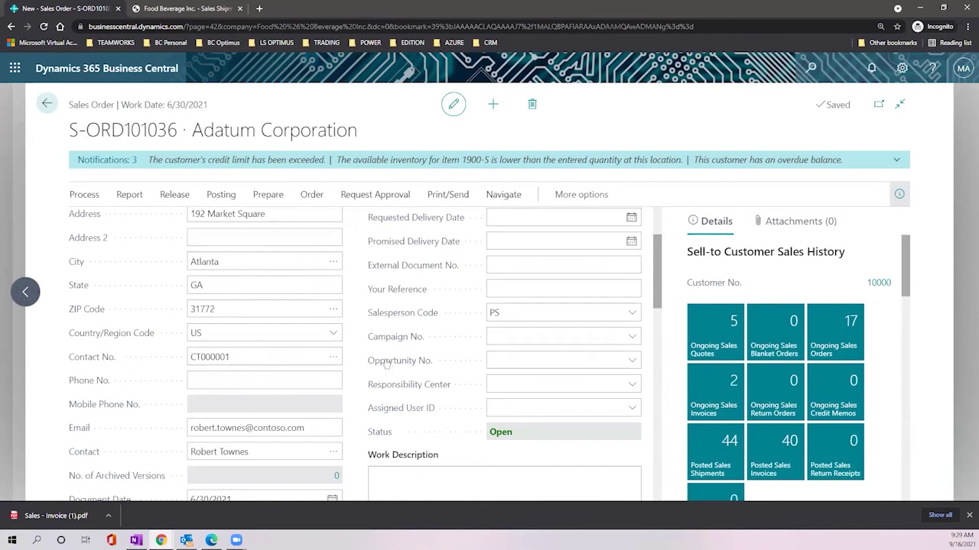
pyautogui.scroll(-4, 385, 359)
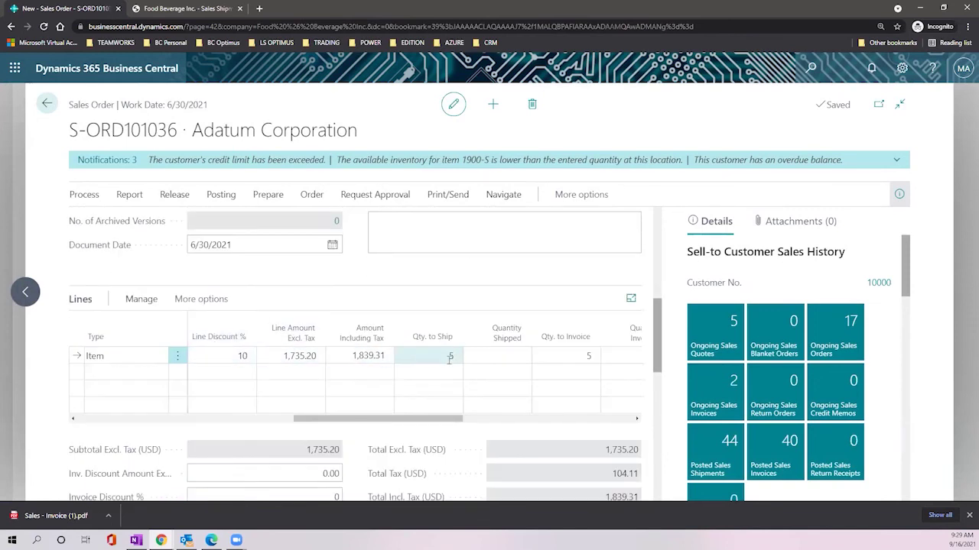
# Step: Start posting order S-ORD101036, trying Ship first, then choosing Ship and Invoice
pyautogui.click(221, 194)
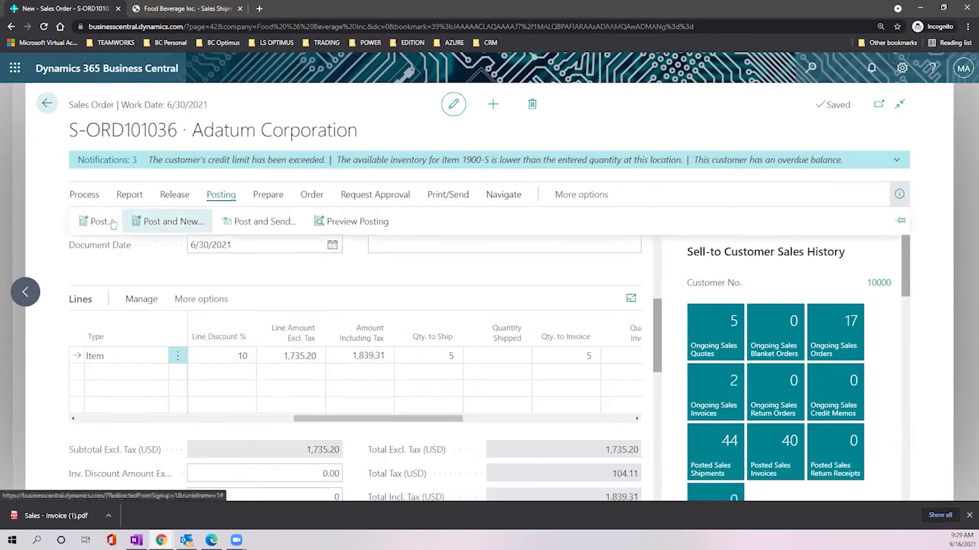
pyautogui.click(84, 222)
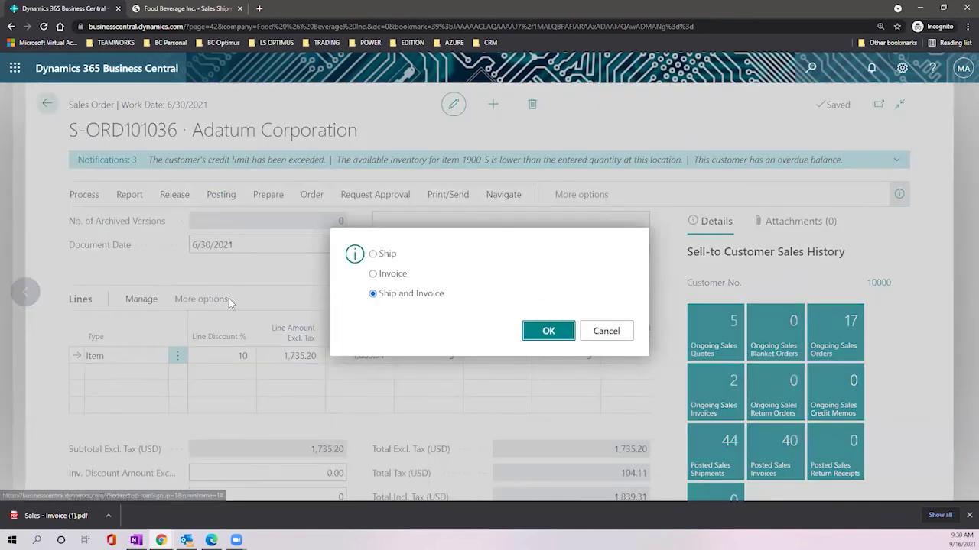
pyautogui.click(373, 255)
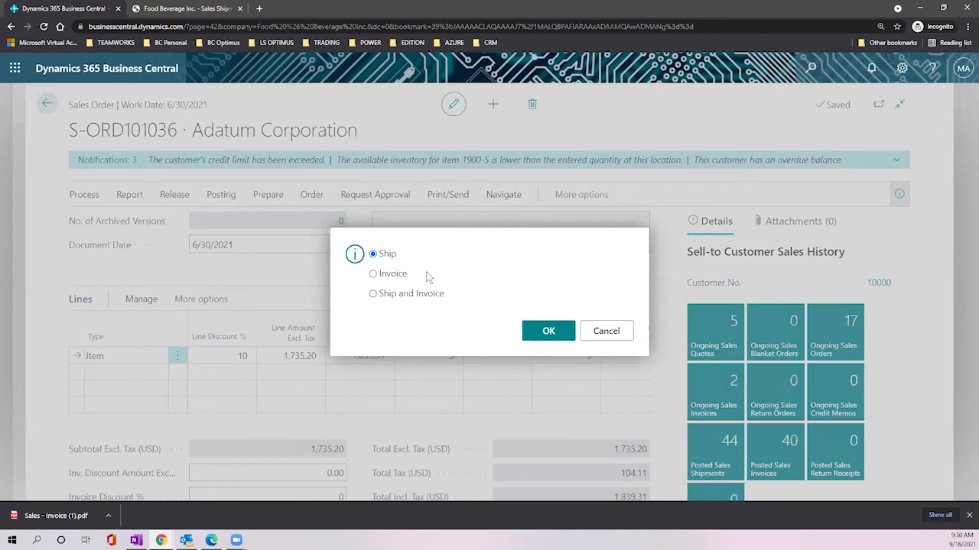
pyautogui.click(373, 295)
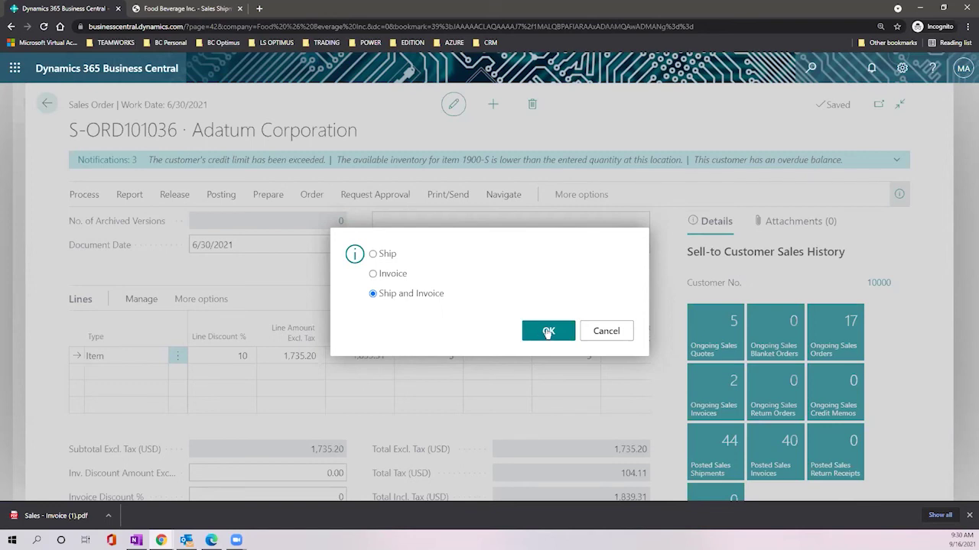
# Step: Ship and invoice order S-ORD101036, then check the line's quantities to ship, shipped and to invoice
pyautogui.click(539, 330)
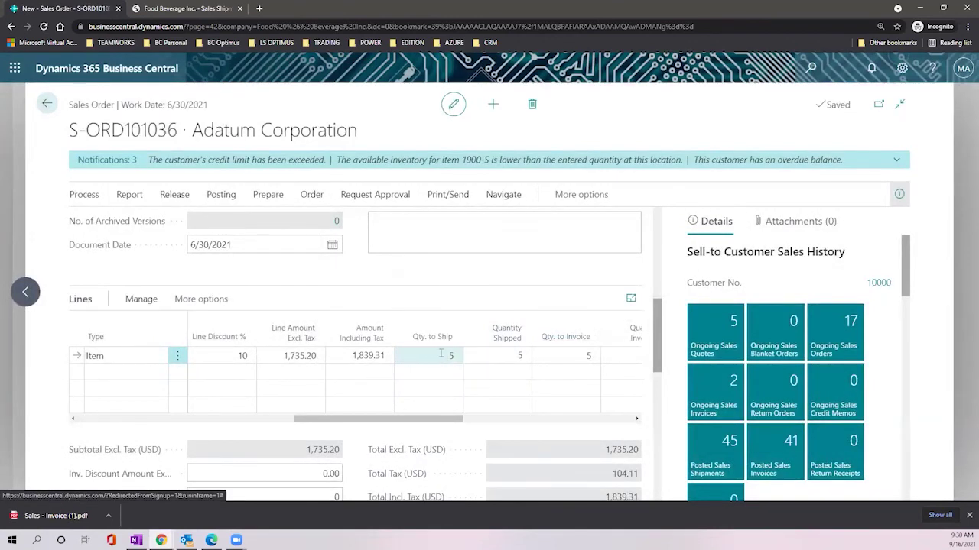
pyautogui.click(443, 355)
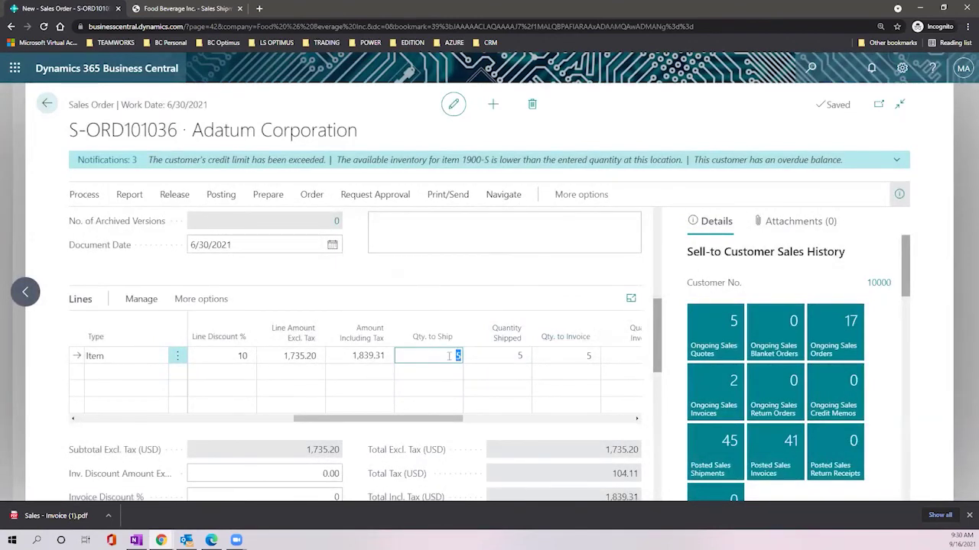
pyautogui.click(519, 359)
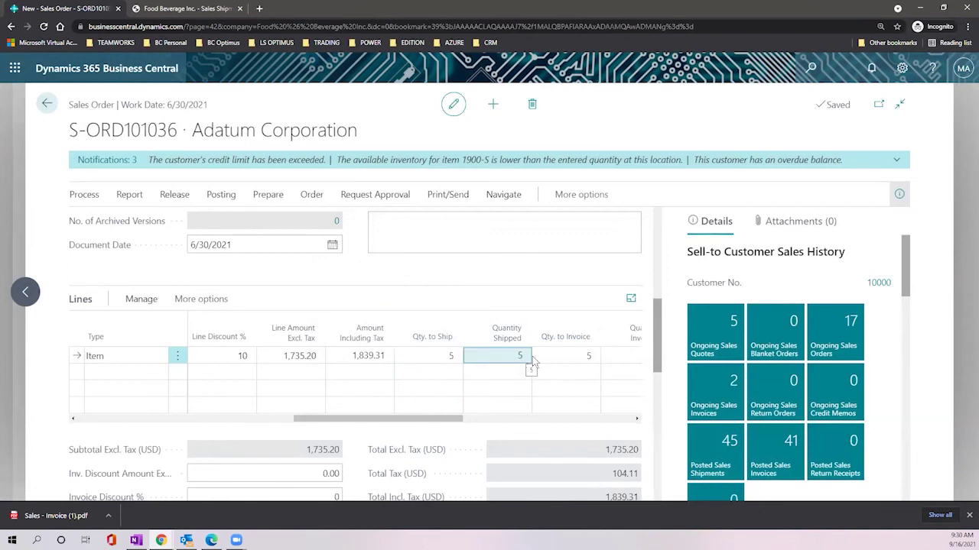
pyautogui.click(562, 357)
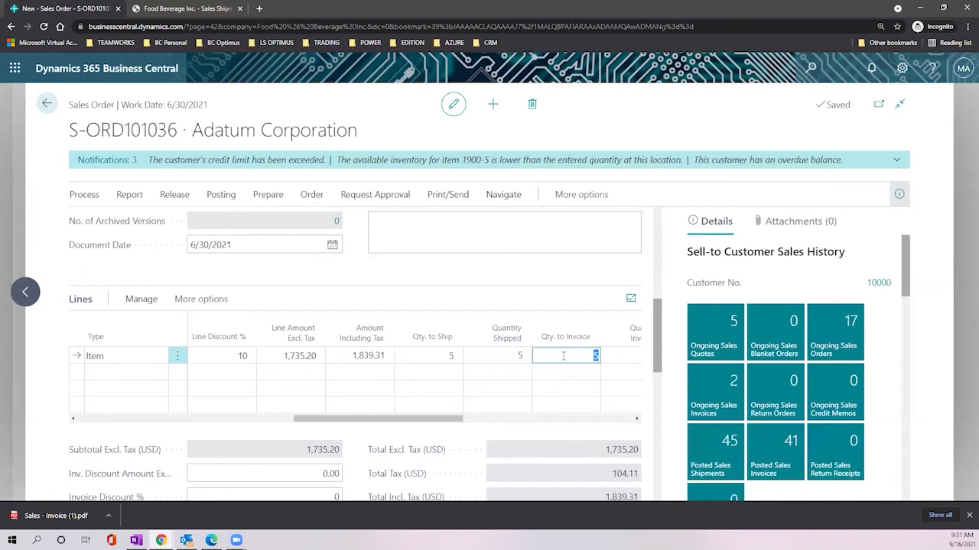
# Step: Show the order's related posted documents through Navigate in the Print/Send actions
pyautogui.click(442, 197)
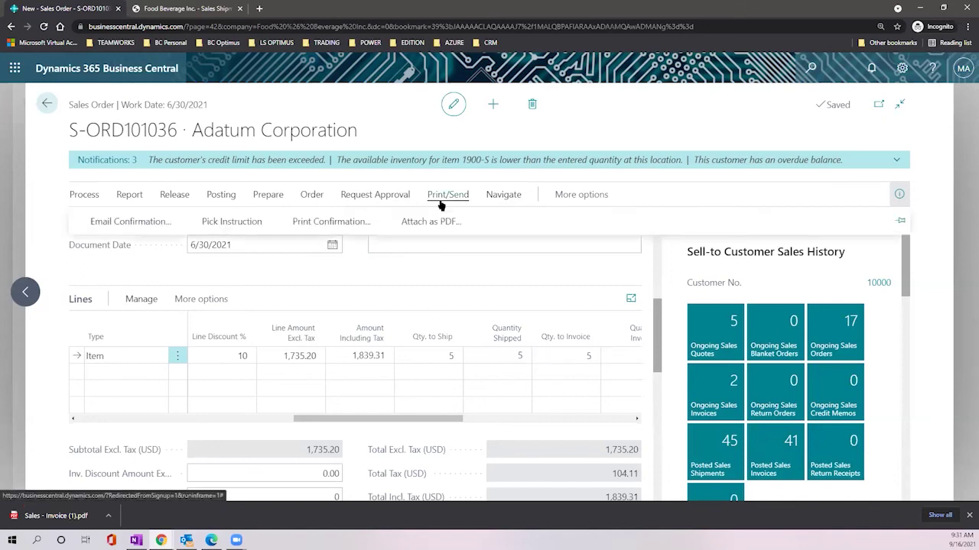
pyautogui.click(504, 200)
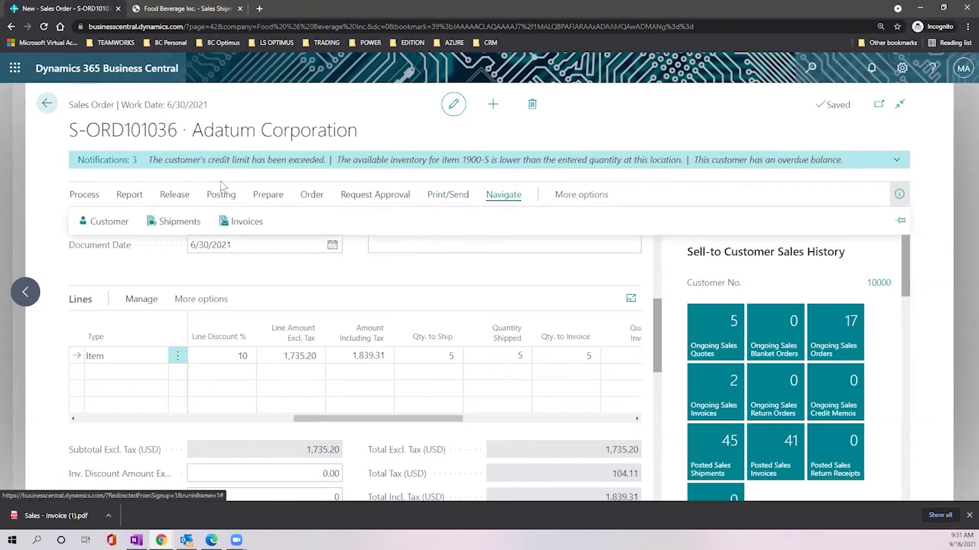
pyautogui.scroll(4, 467, 372)
pyautogui.scroll(-1, 468, 371)
pyautogui.doubleClick(513, 436)
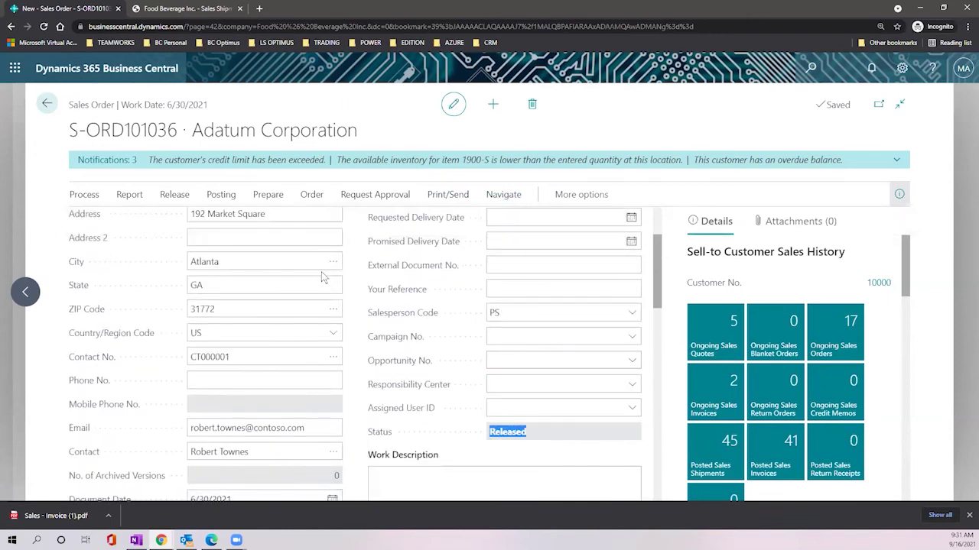
pyautogui.click(448, 195)
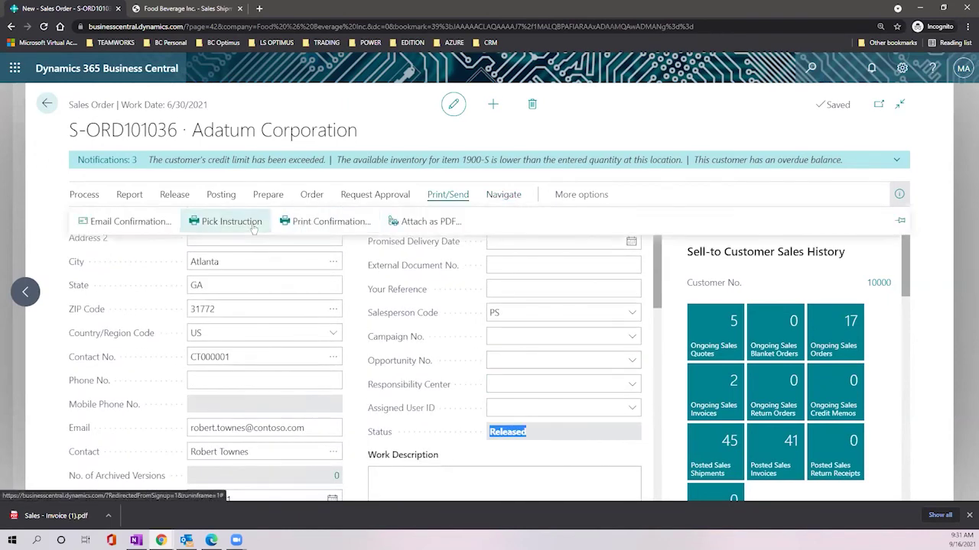
pyautogui.click(503, 197)
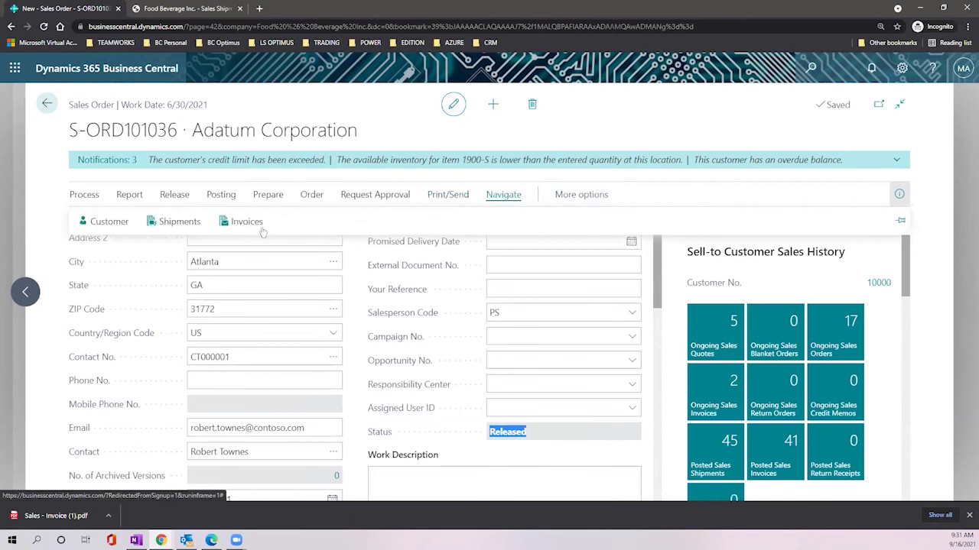
pyautogui.click(235, 222)
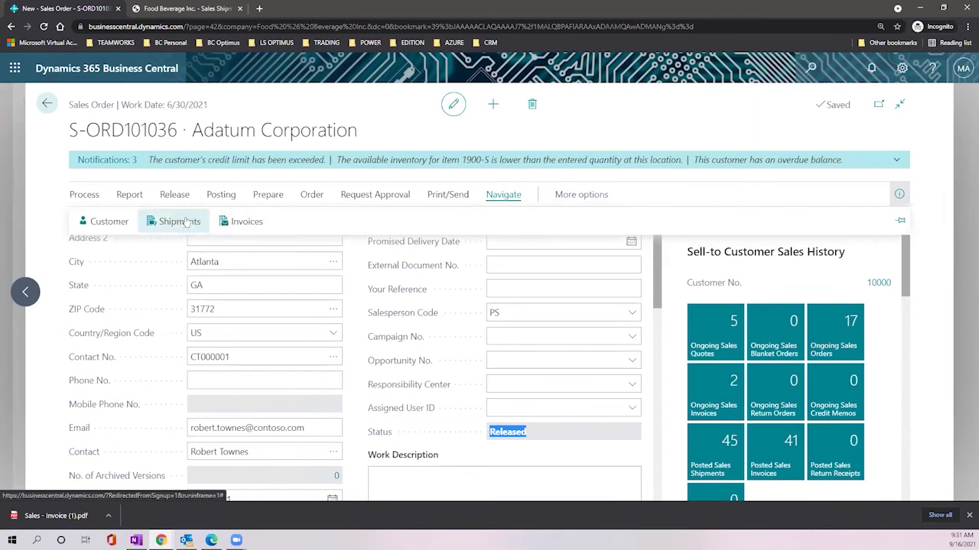
pyautogui.click(188, 222)
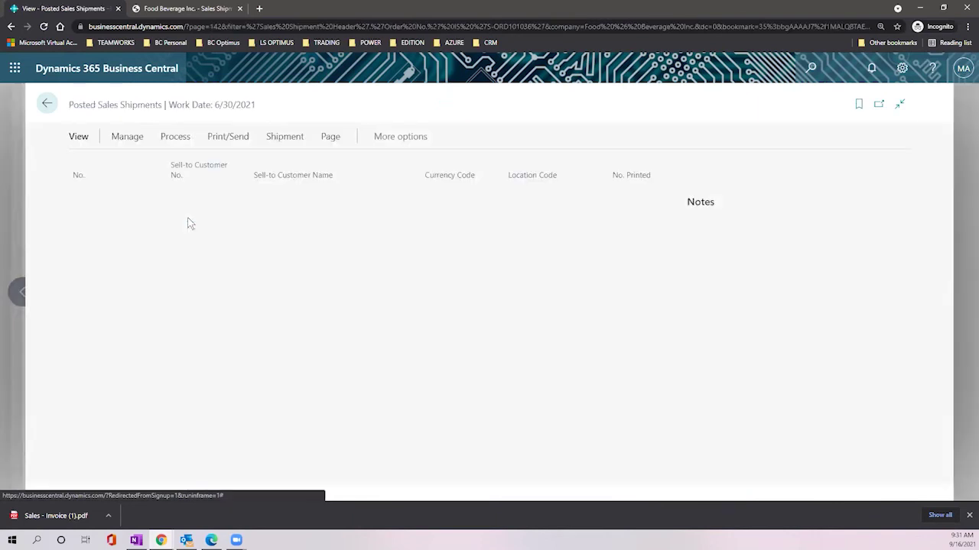
pyautogui.click(121, 200)
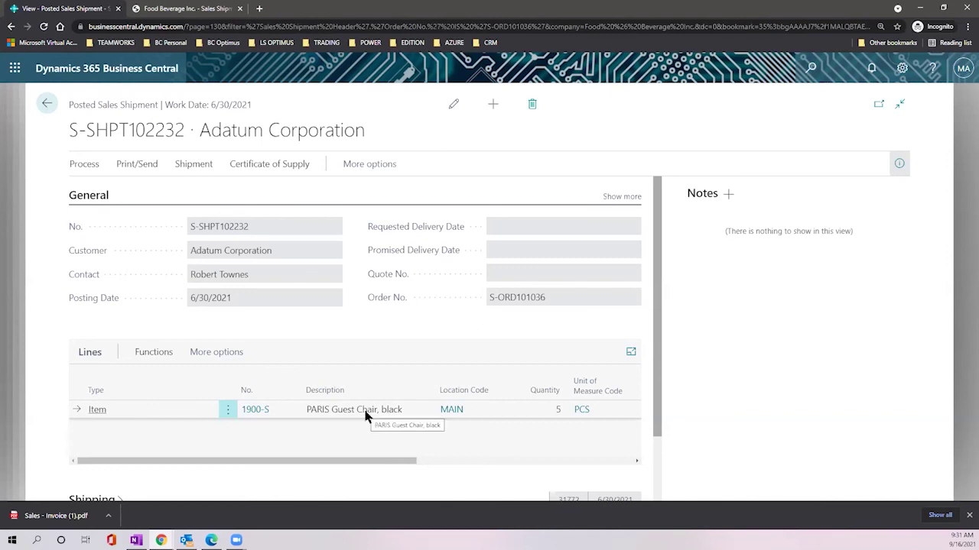
pyautogui.click(211, 352)
pyautogui.click(198, 353)
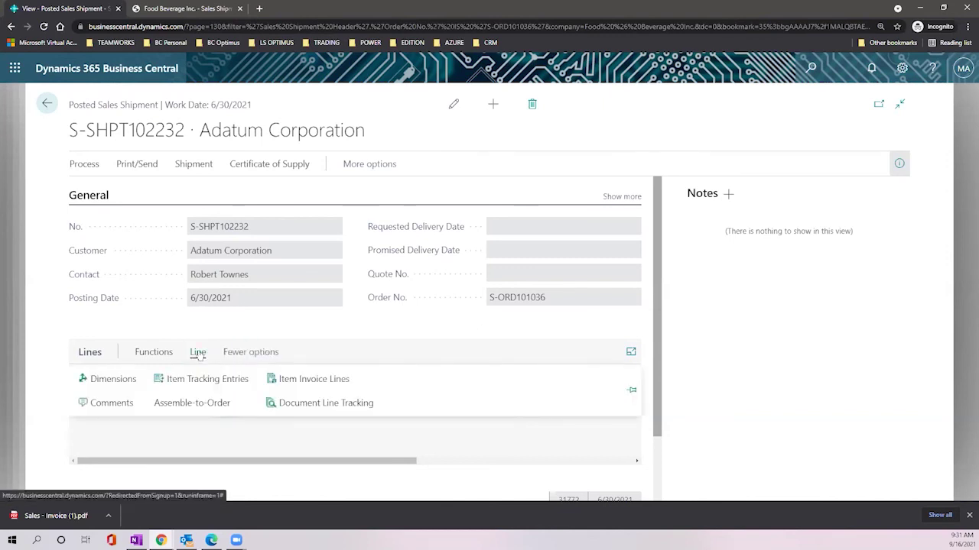
pyautogui.click(154, 353)
pyautogui.click(202, 379)
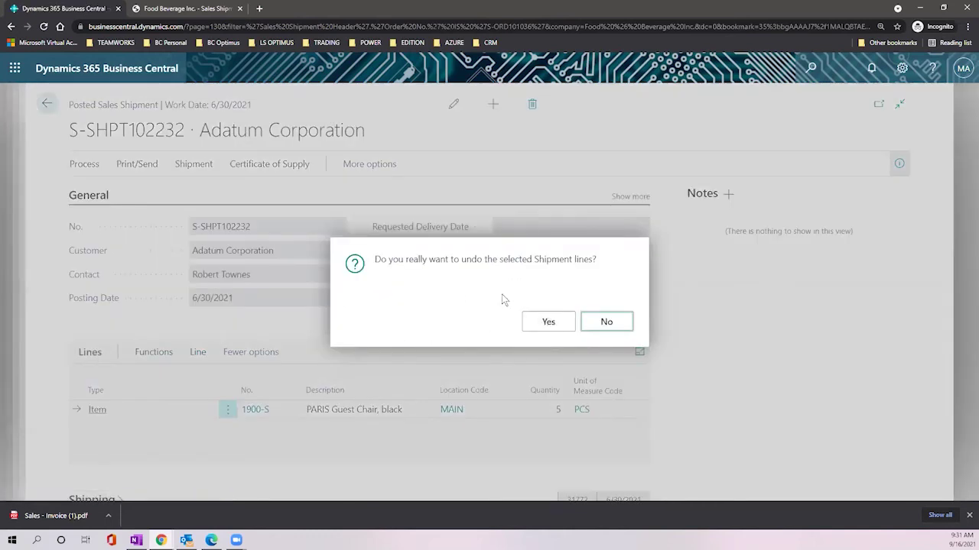
pyautogui.click(548, 321)
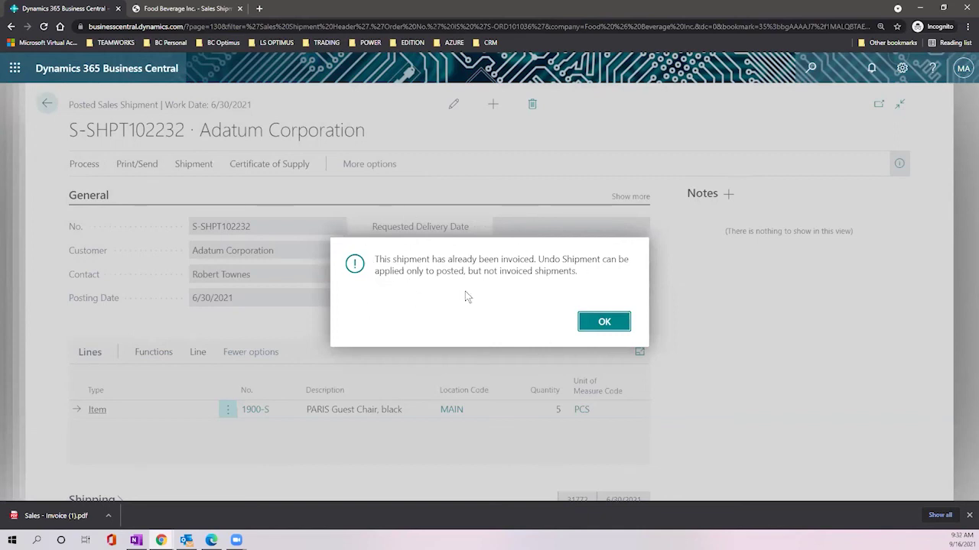
pyautogui.click(604, 322)
pyautogui.click(46, 105)
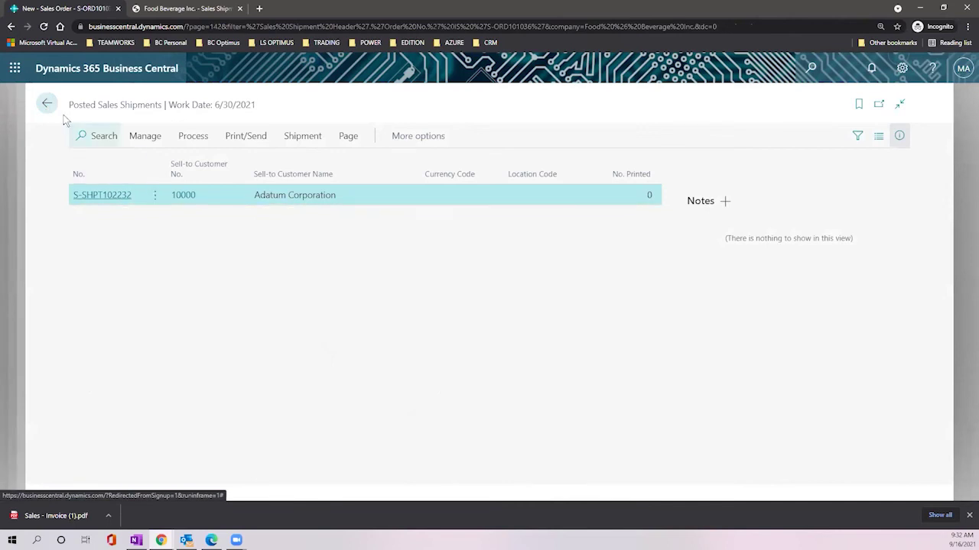
pyautogui.click(46, 105)
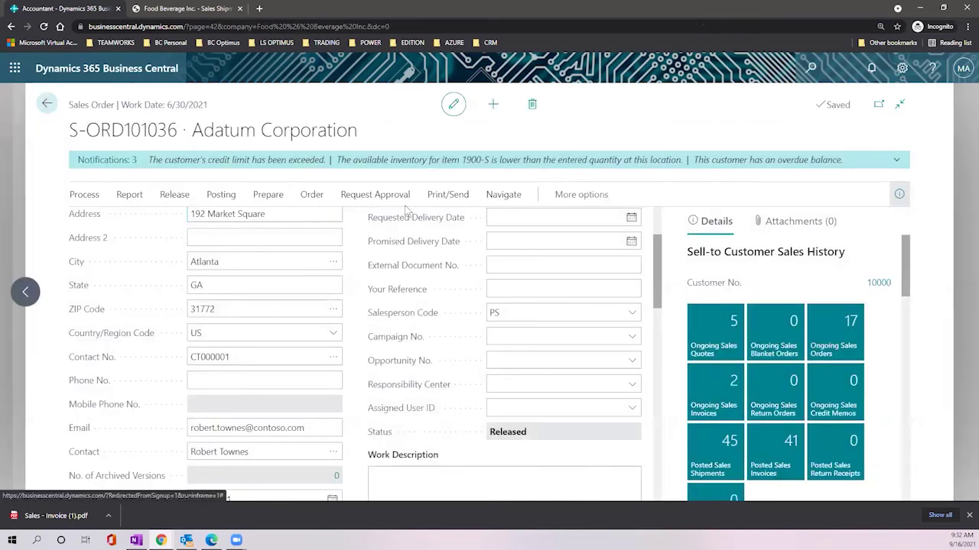
# Step: Go from the order's related invoices to PS-INV103229 and check its 919.66 total including tax
pyautogui.click(503, 194)
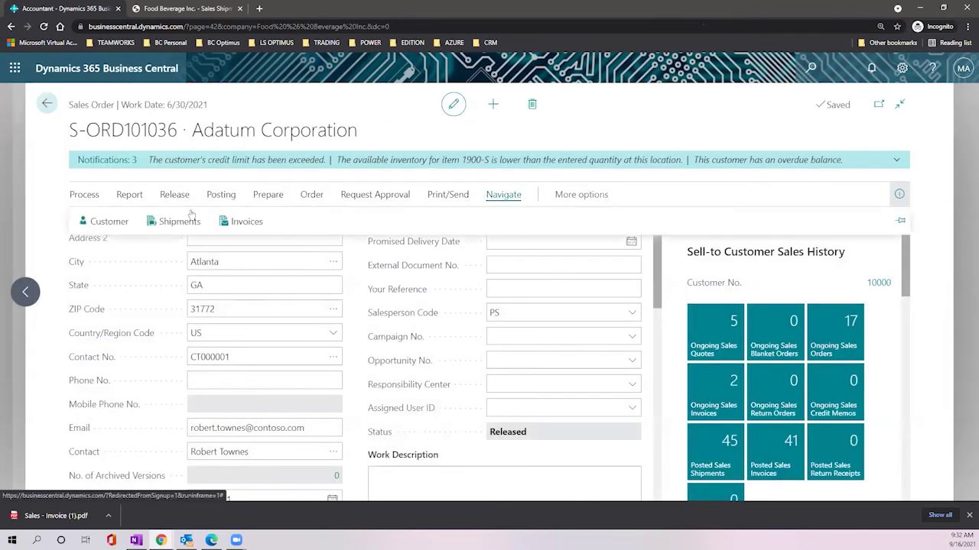
pyautogui.click(246, 222)
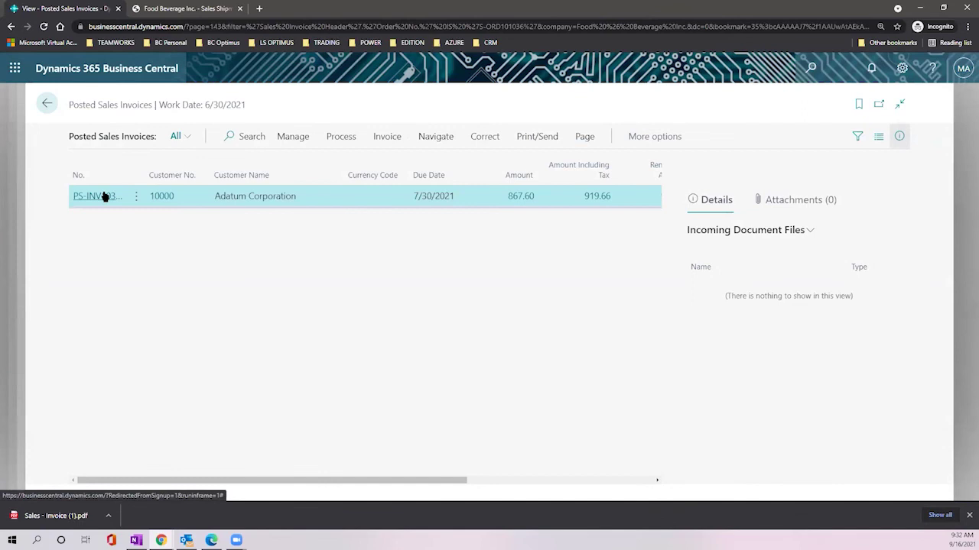
pyautogui.click(104, 196)
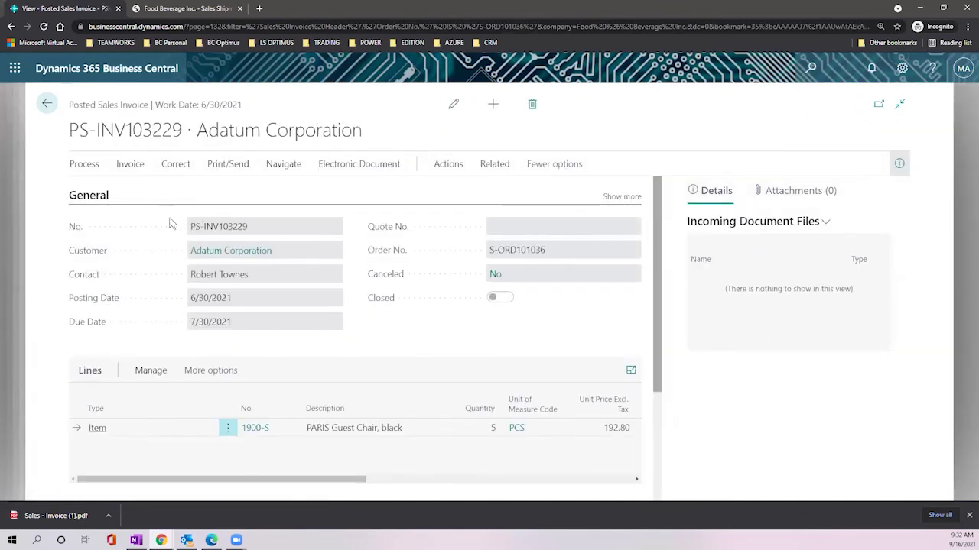
pyautogui.moveTo(67, 105); pyautogui.dragTo(176, 112)
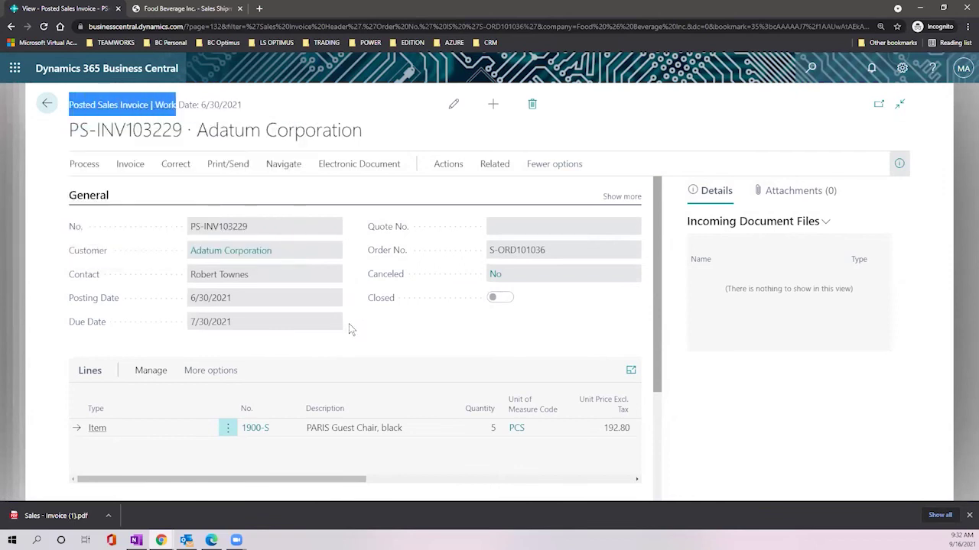
pyautogui.scroll(-2, 332, 320)
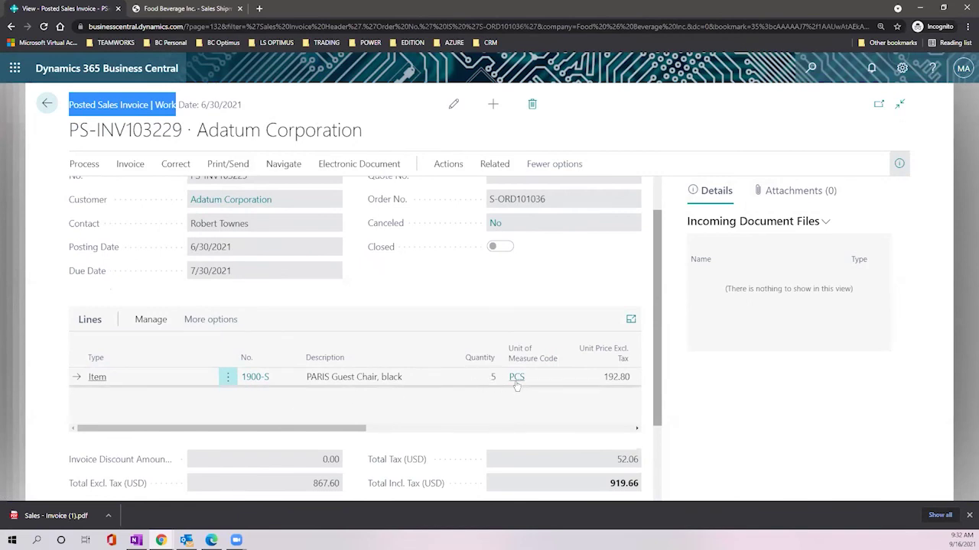
pyautogui.scroll(-2, 514, 382)
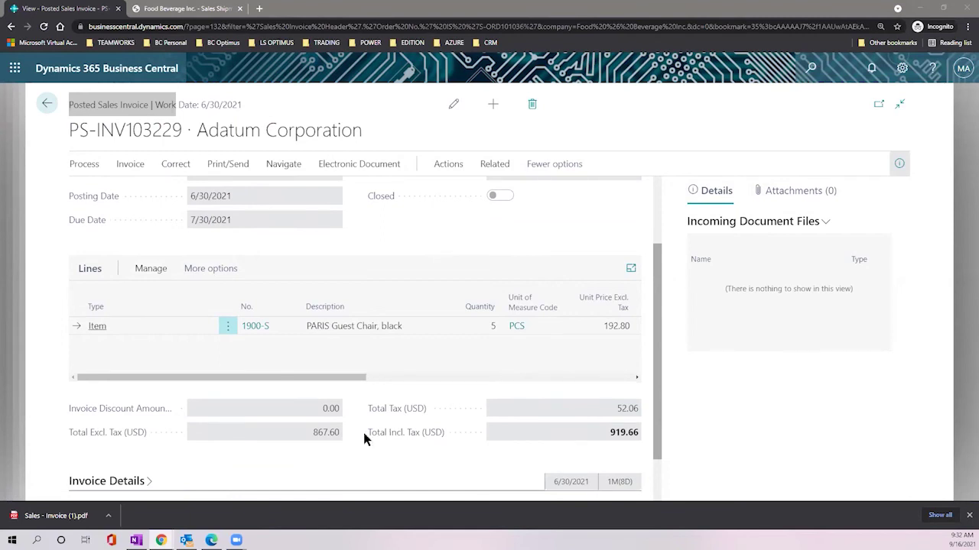
pyautogui.scroll(-1, 365, 428)
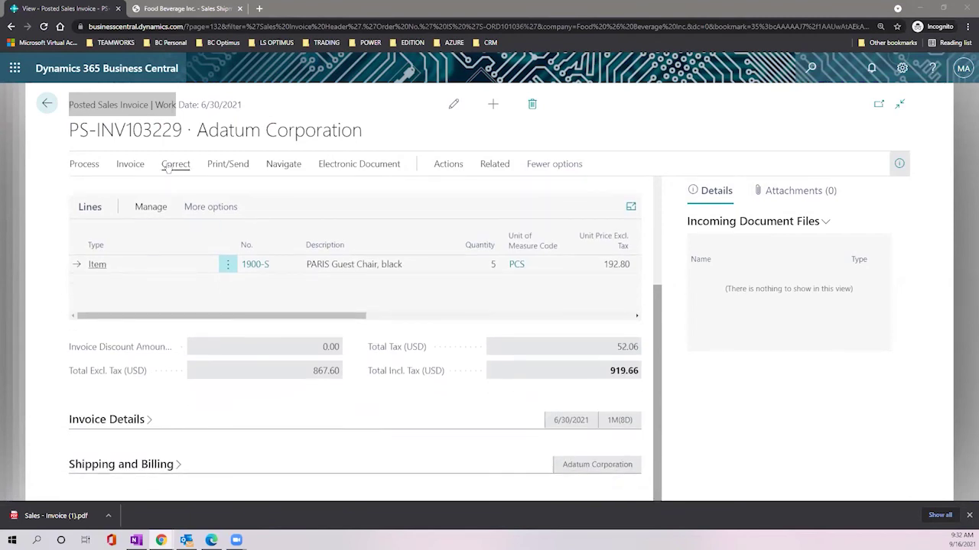
# Step: Start an email of invoice PS-INV103229 from Print/Send and maximize the Edit email window
pyautogui.click(227, 165)
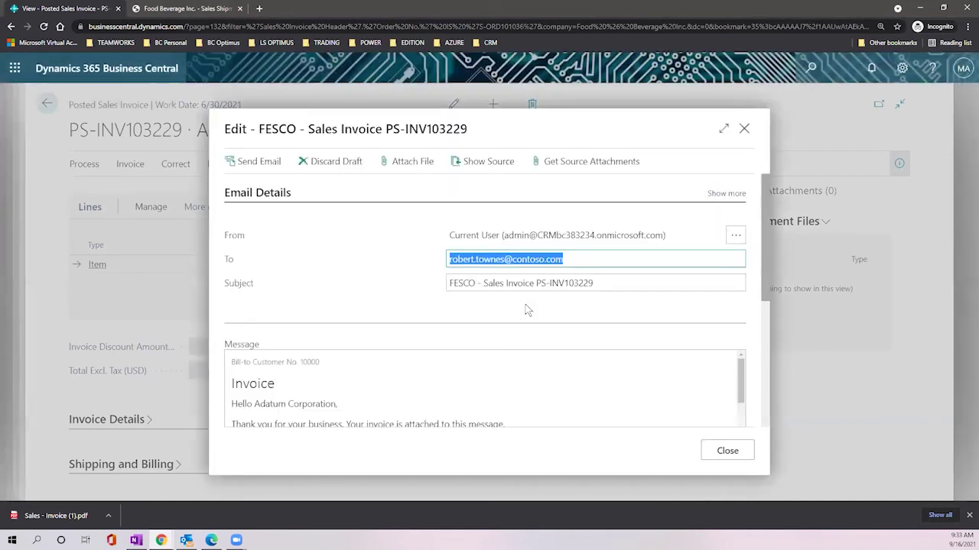
pyautogui.click(724, 131)
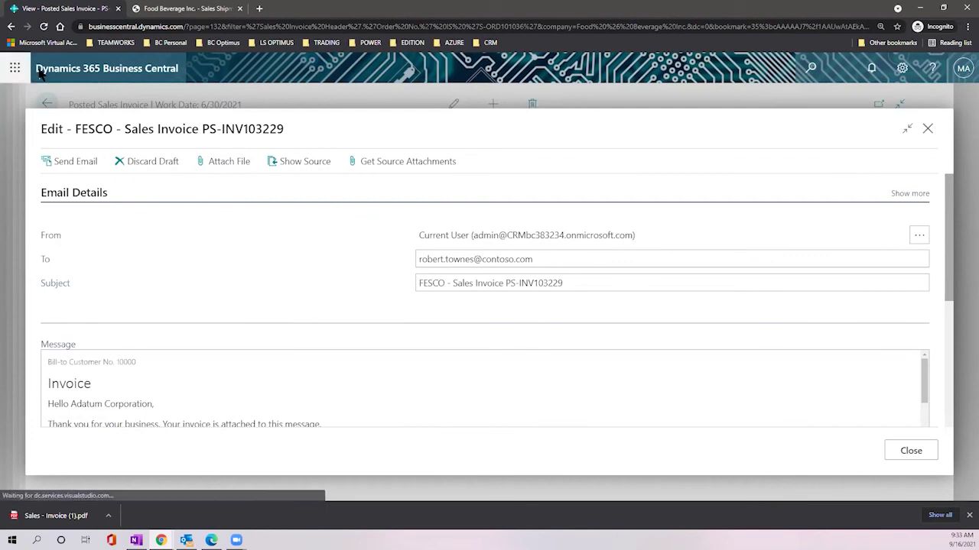
pyautogui.click(15, 68)
# Step: Open Outlook in a new browser tab, review the invoice email draft, then switch to the inbox
pyautogui.rightClick(42, 153)
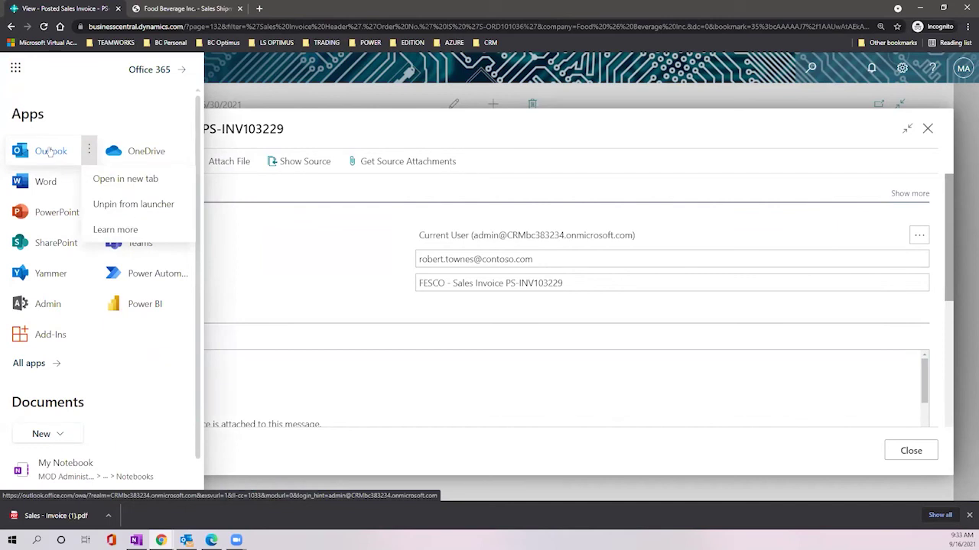
pyautogui.click(115, 180)
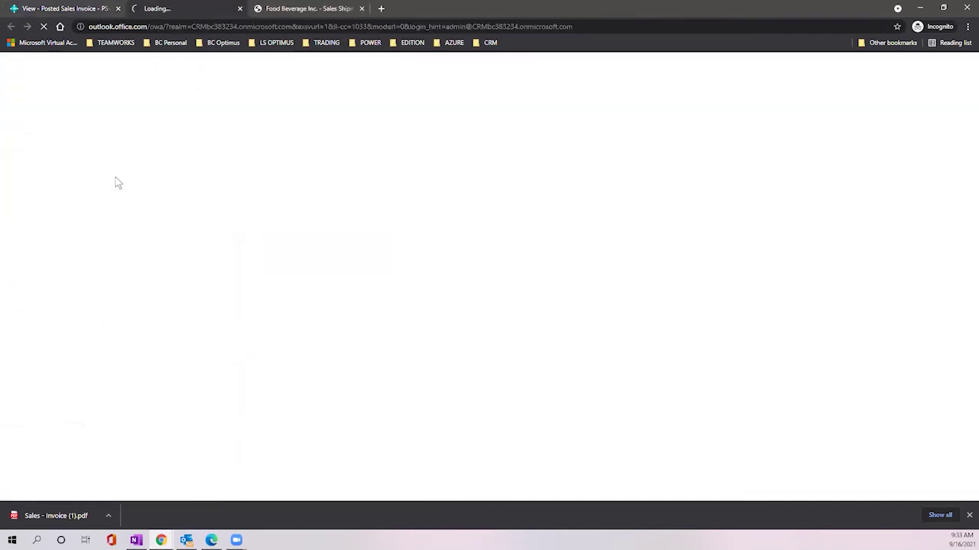
pyautogui.click(36, 9)
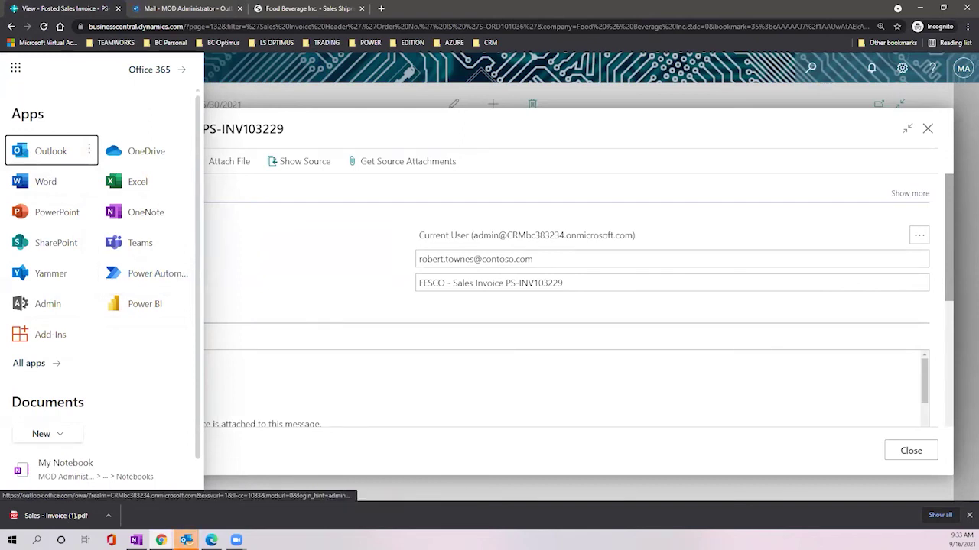
pyautogui.click(15, 70)
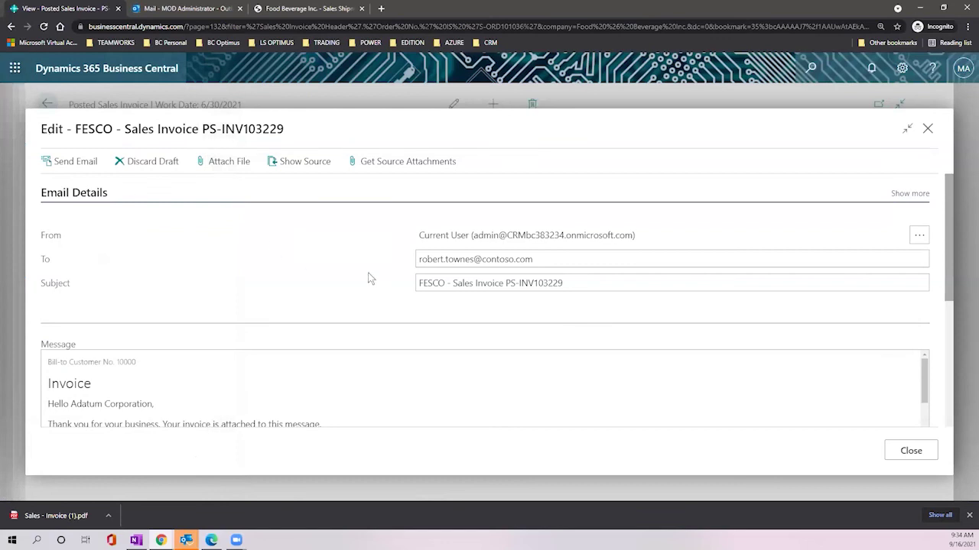
pyautogui.scroll(-2, 344, 235)
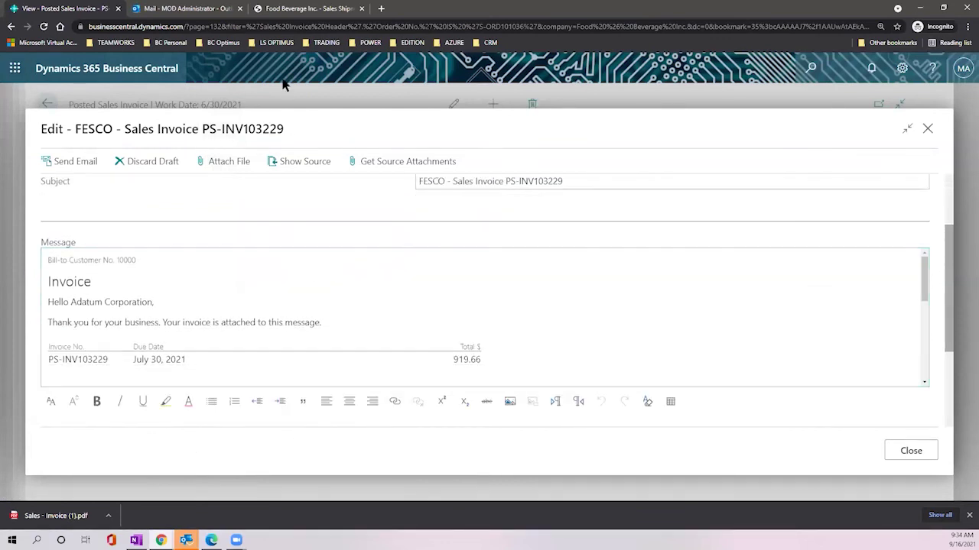
pyautogui.click(185, 8)
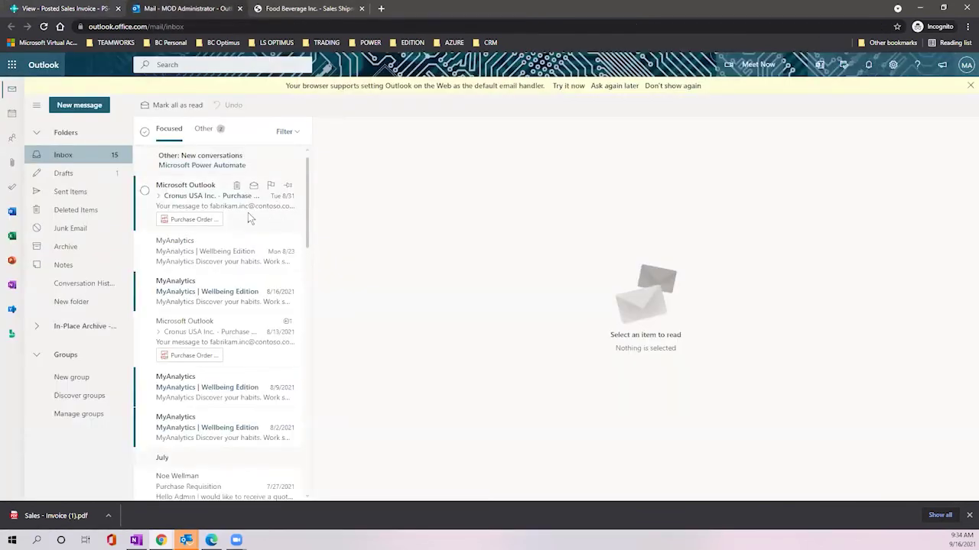
# Step: Open the Purchase Requisition email and highlight its request for 10 pcs of 1896-s Athens Desk
pyautogui.click(195, 198)
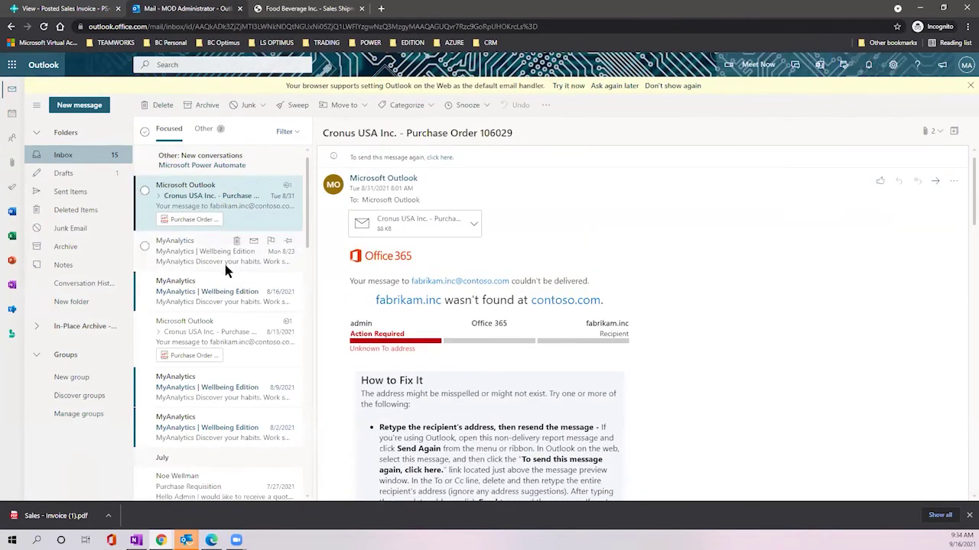
pyautogui.click(233, 338)
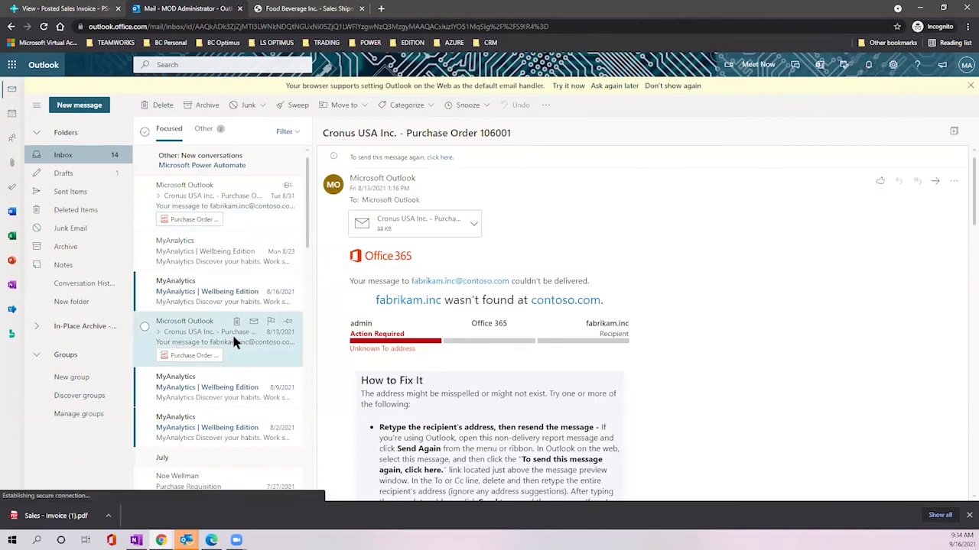
pyautogui.scroll(-2, 237, 343)
pyautogui.scroll(-1, 237, 342)
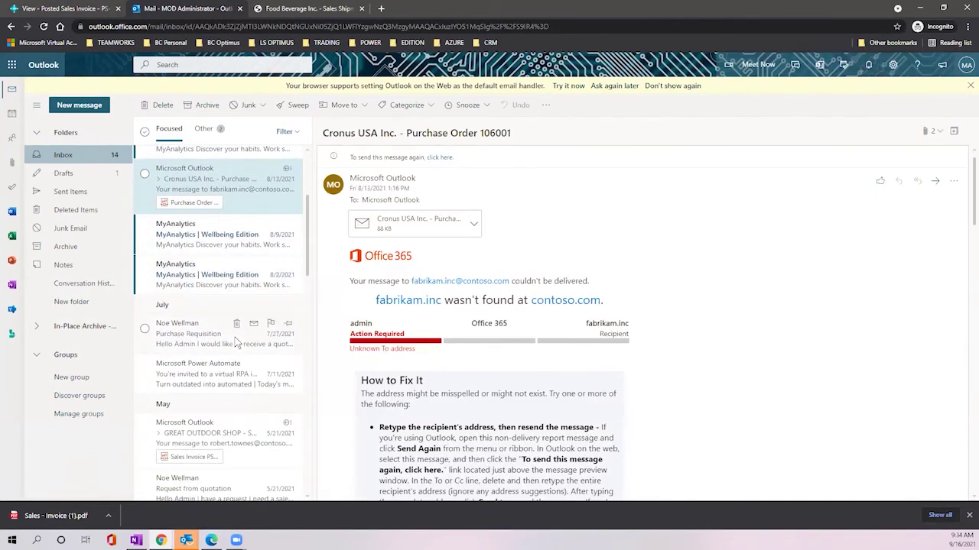
pyautogui.click(200, 344)
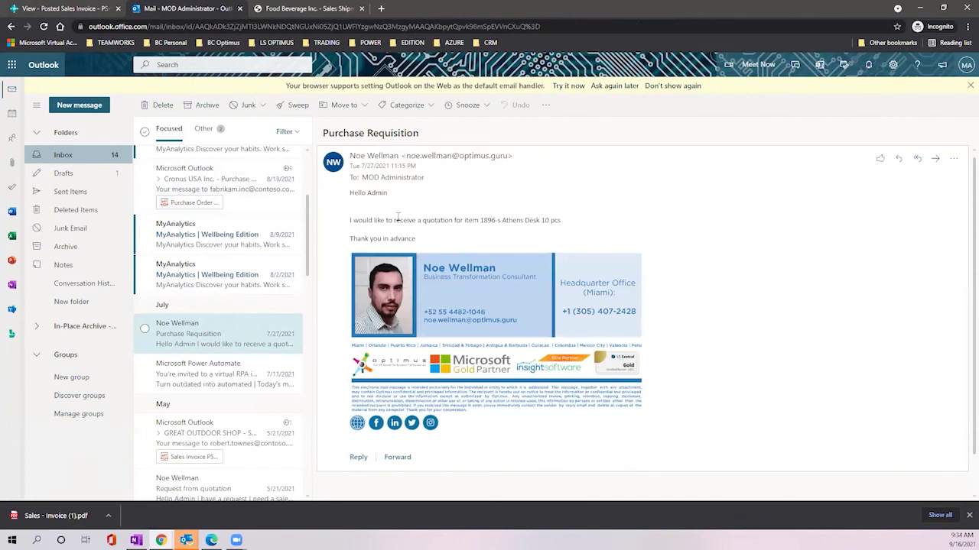
pyautogui.moveTo(456, 220); pyautogui.dragTo(577, 251)
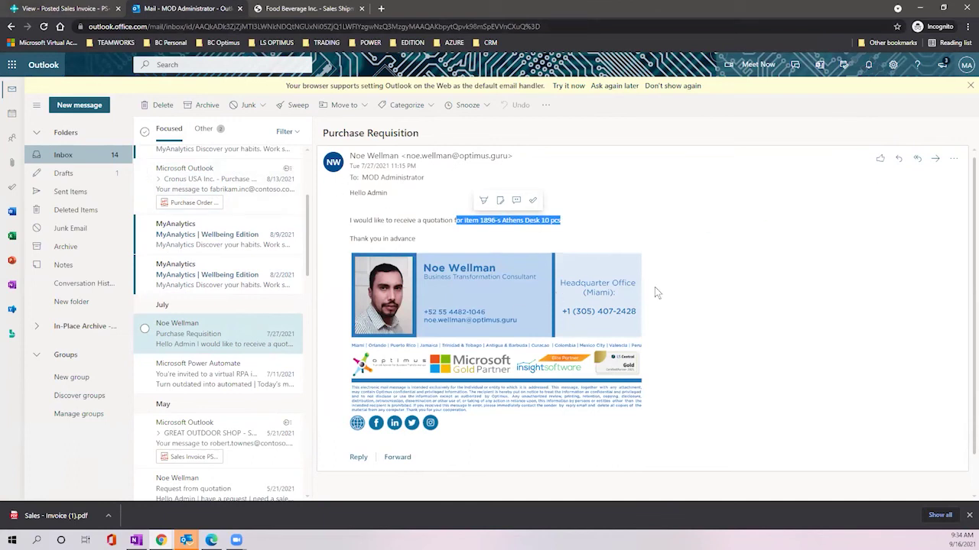
pyautogui.click(46, 9)
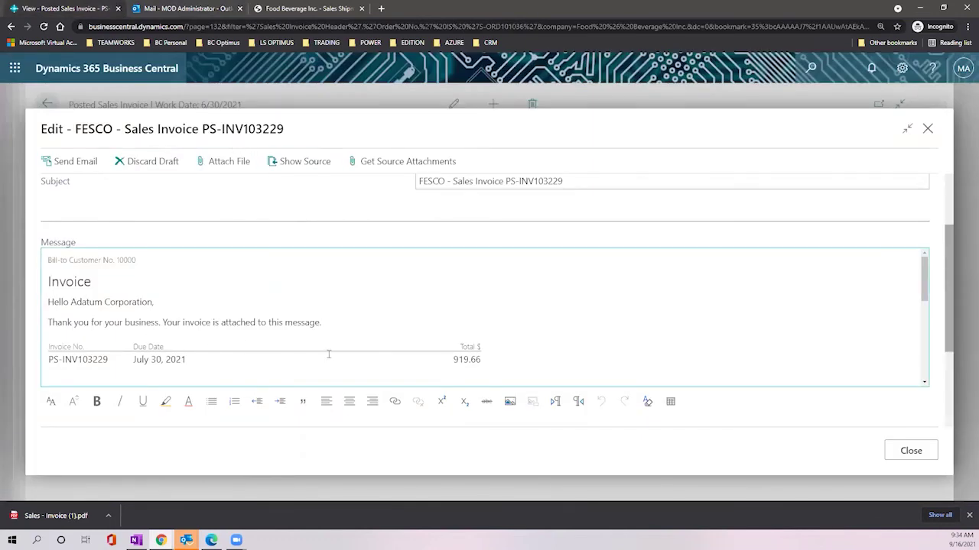
pyautogui.click(166, 9)
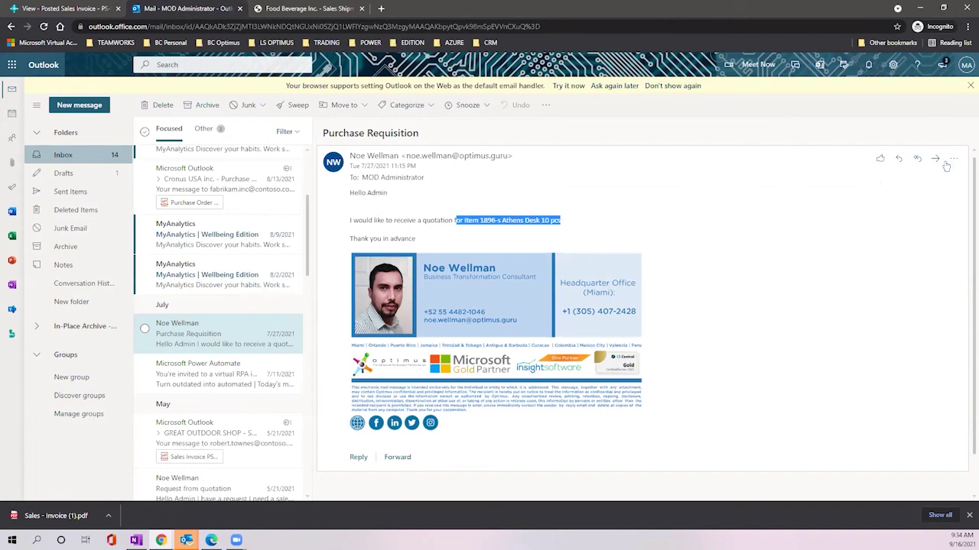
# Step: Open the Business Central add-in beside the email, sign in, and select customer Adatum Corporation
pyautogui.click(953, 159)
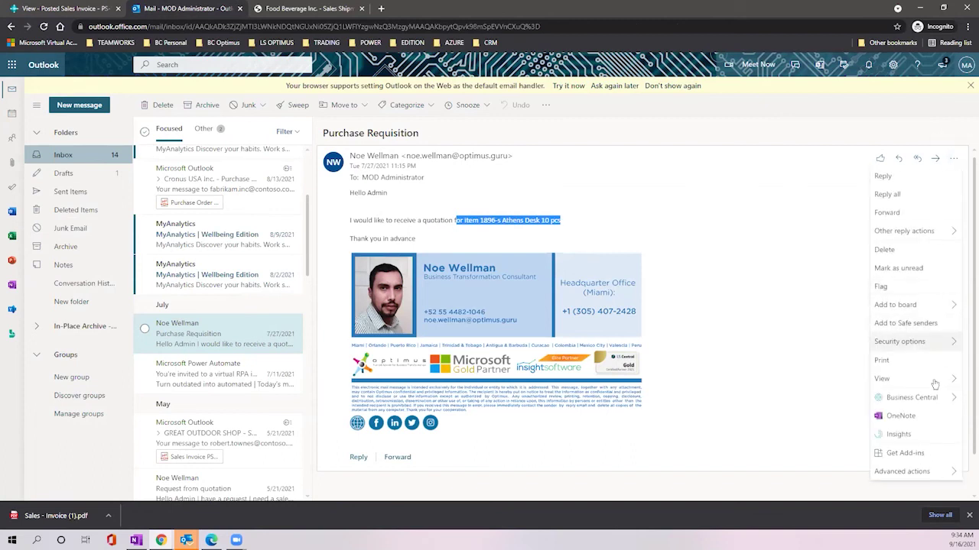
pyautogui.moveTo(914, 398)
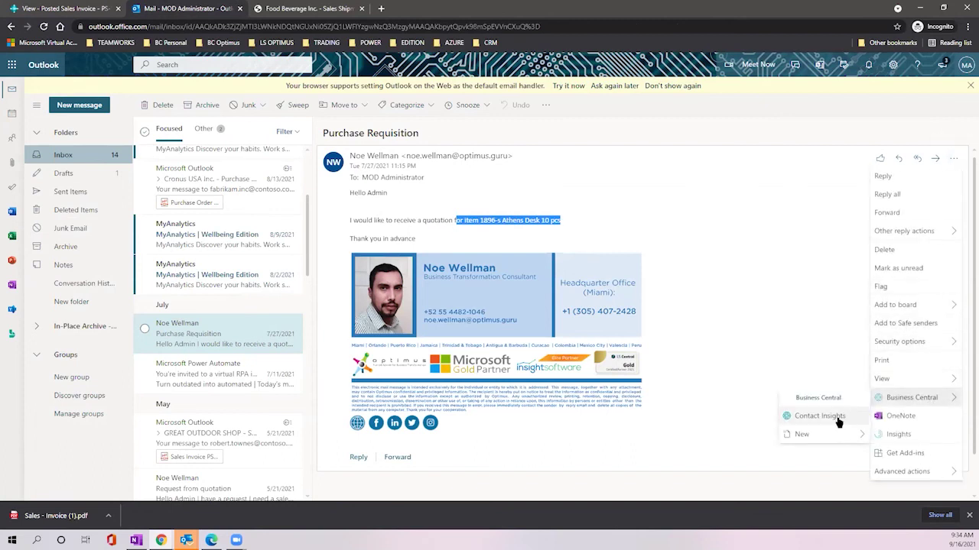
pyautogui.moveTo(841, 434)
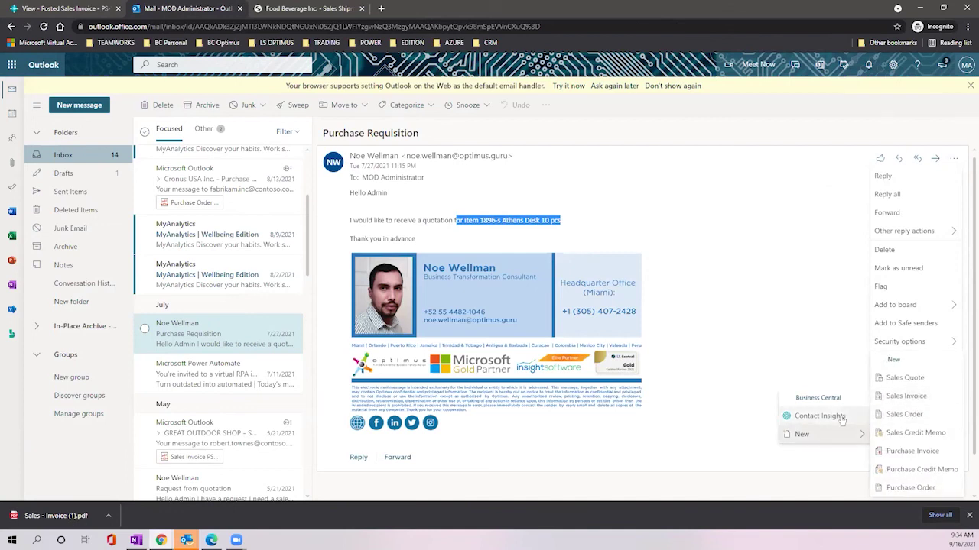
pyautogui.click(846, 416)
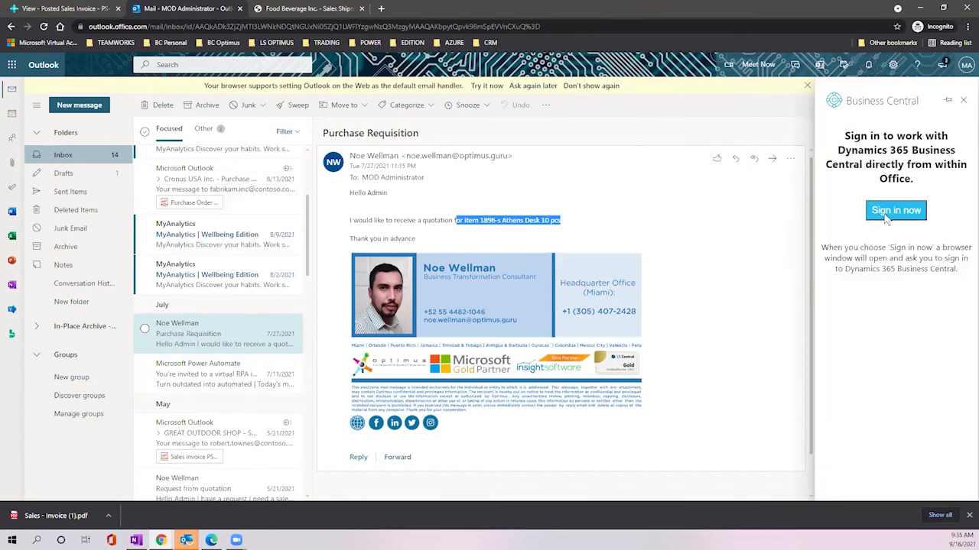
pyautogui.click(892, 211)
pyautogui.click(910, 338)
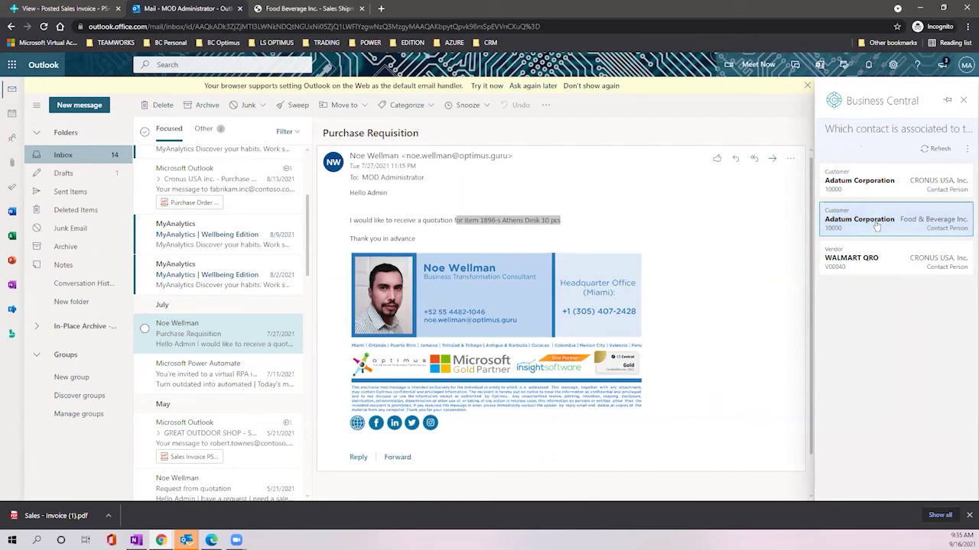
pyautogui.click(876, 224)
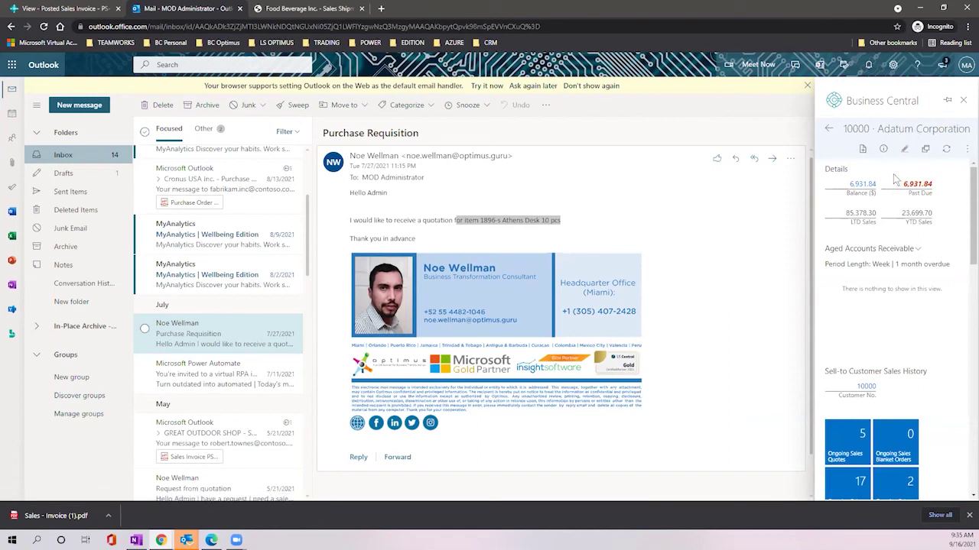
# Step: Scroll through Adatum Corporation's details to review its 6,931.84 past-due balance and sales statistics
pyautogui.scroll(-5, 906, 224)
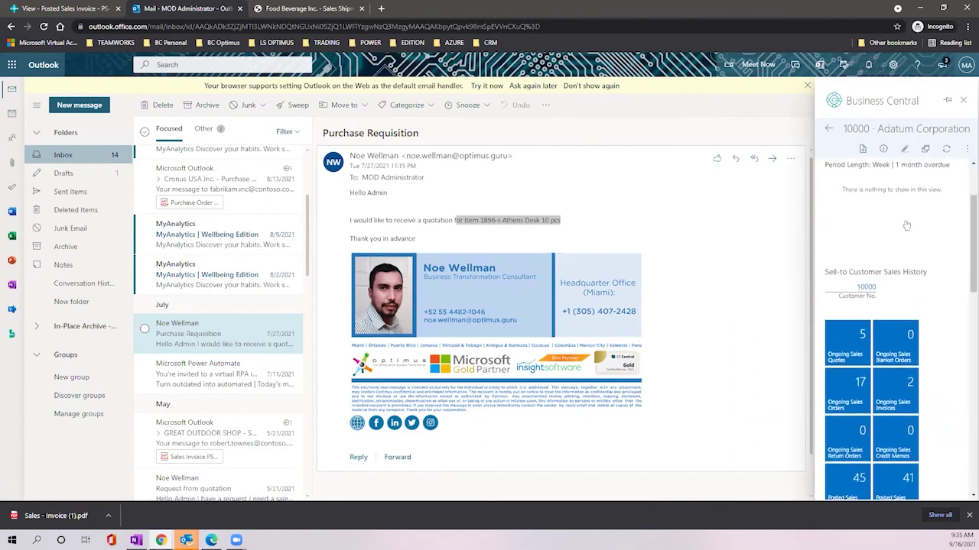
pyautogui.scroll(-3, 906, 224)
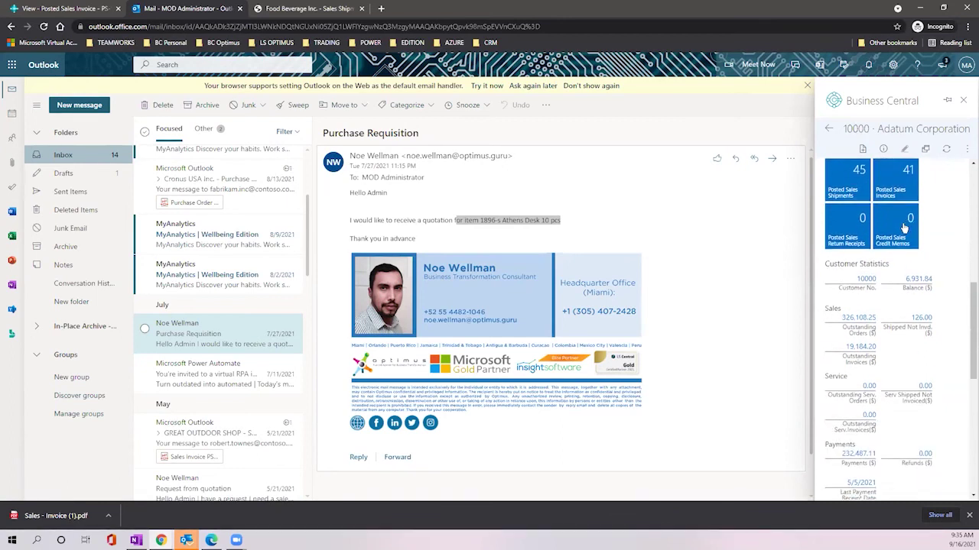
pyautogui.scroll(3, 906, 224)
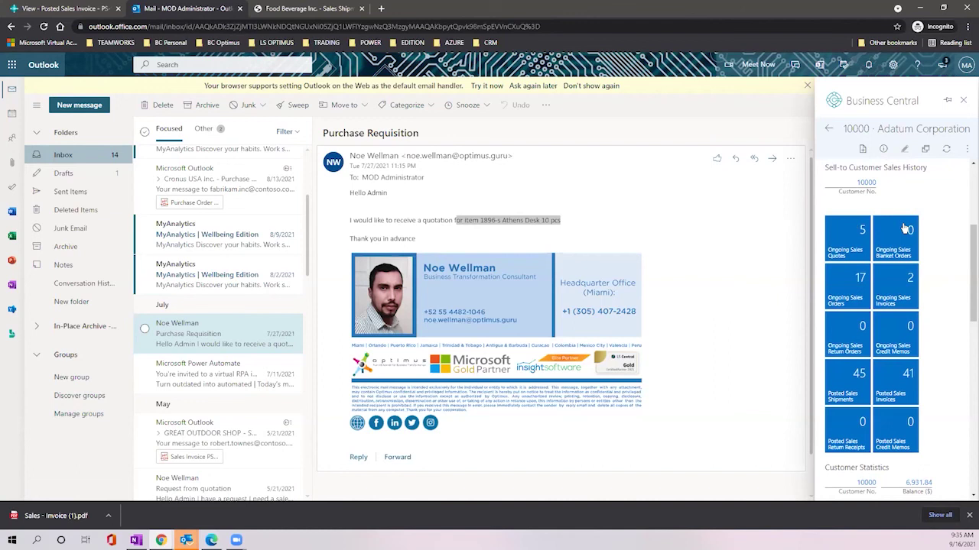
pyautogui.scroll(-1, 906, 229)
pyautogui.scroll(-4, 904, 227)
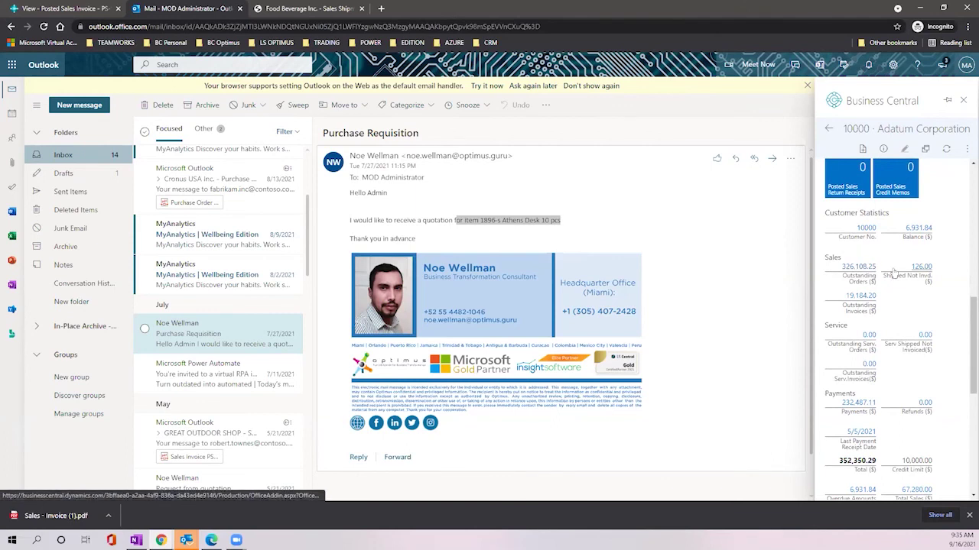
pyautogui.scroll(-2, 887, 273)
pyautogui.scroll(-1, 896, 272)
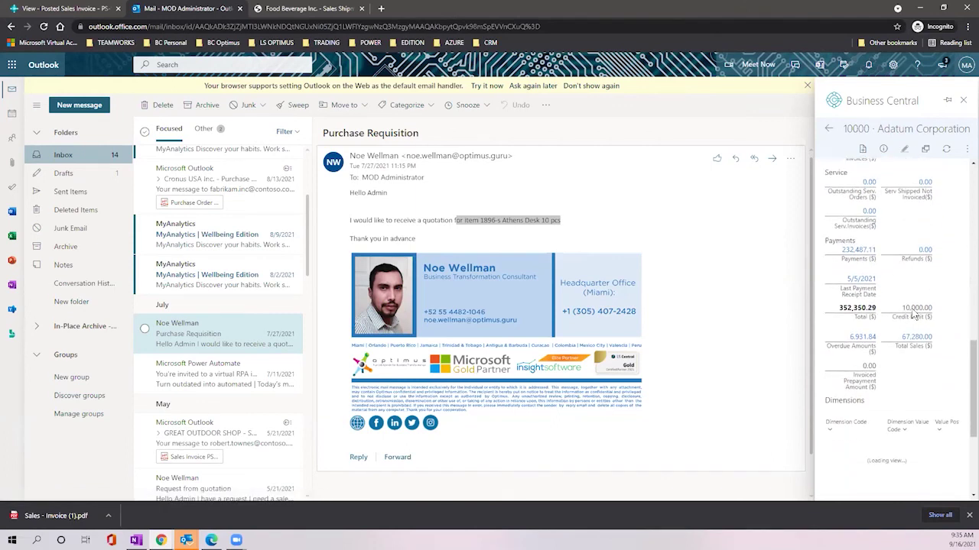
pyautogui.scroll(-1, 903, 254)
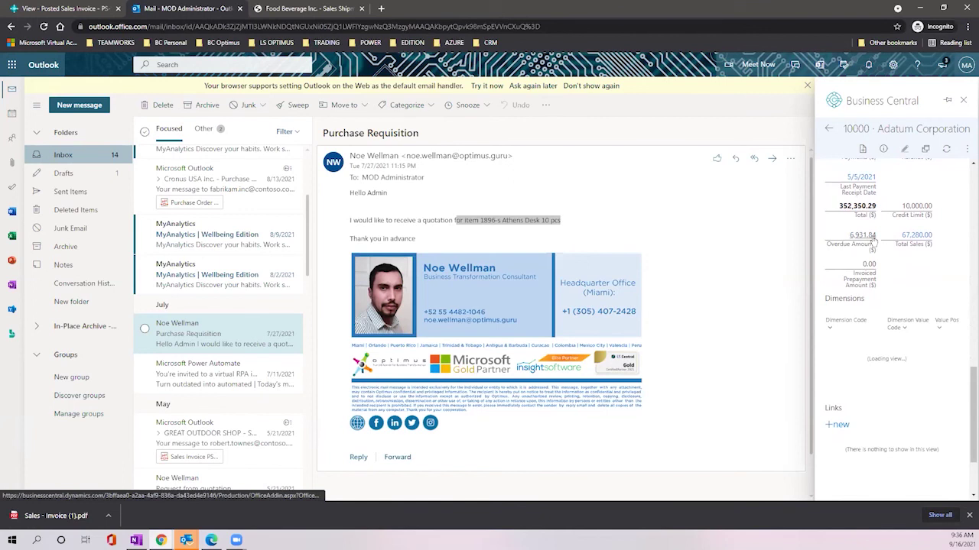
pyautogui.scroll(-2, 871, 240)
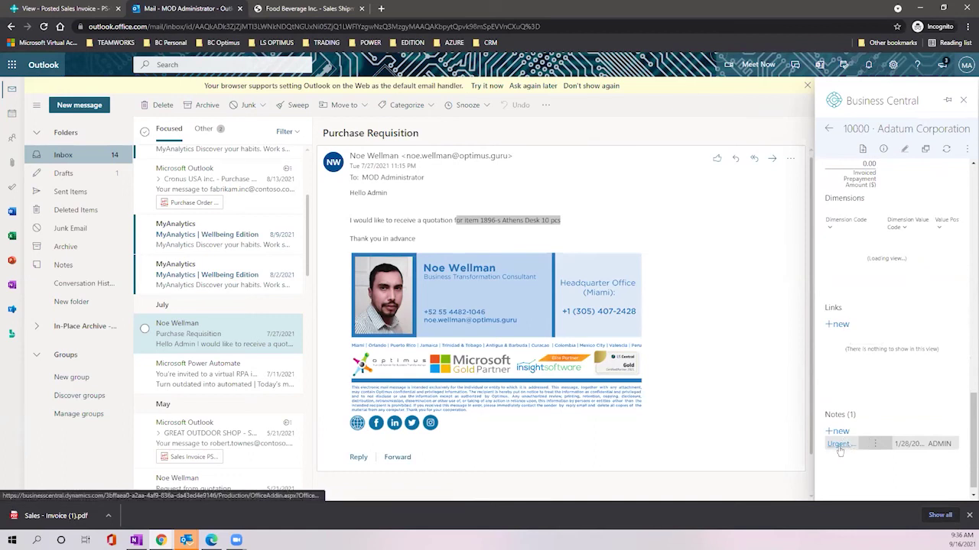
pyautogui.scroll(10, 911, 305)
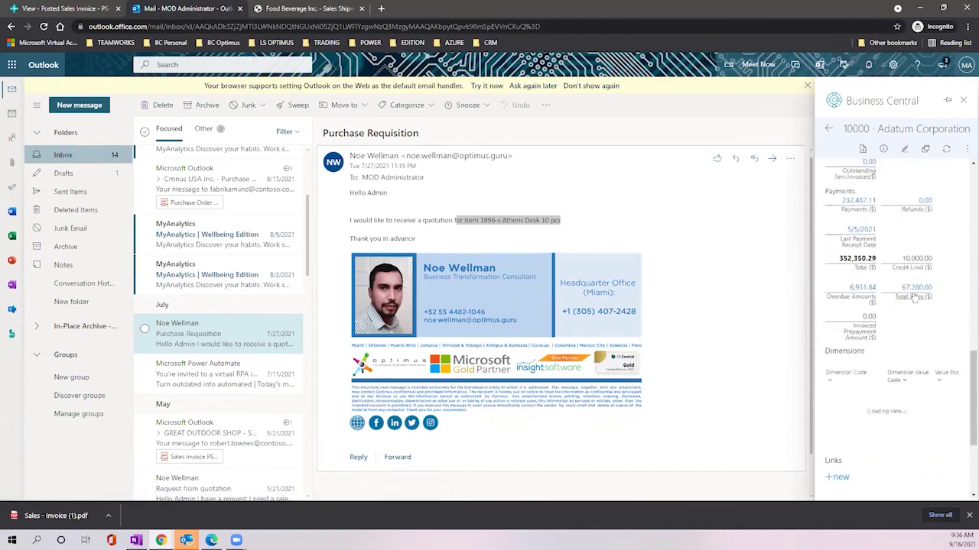
# Step: Draft sales quote S-QUO1008 for Adatum, open the item list for its line, then close the pane
pyautogui.click(863, 149)
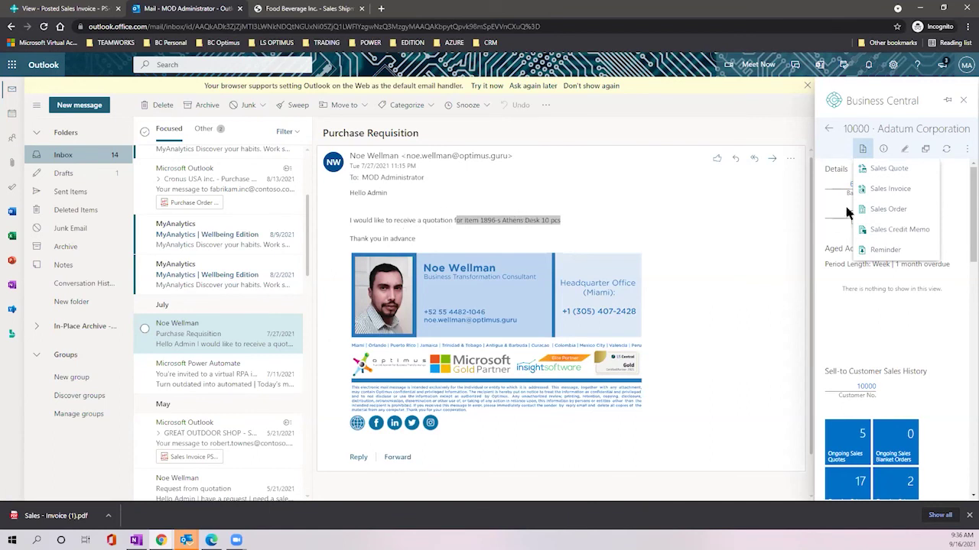
pyautogui.click(910, 170)
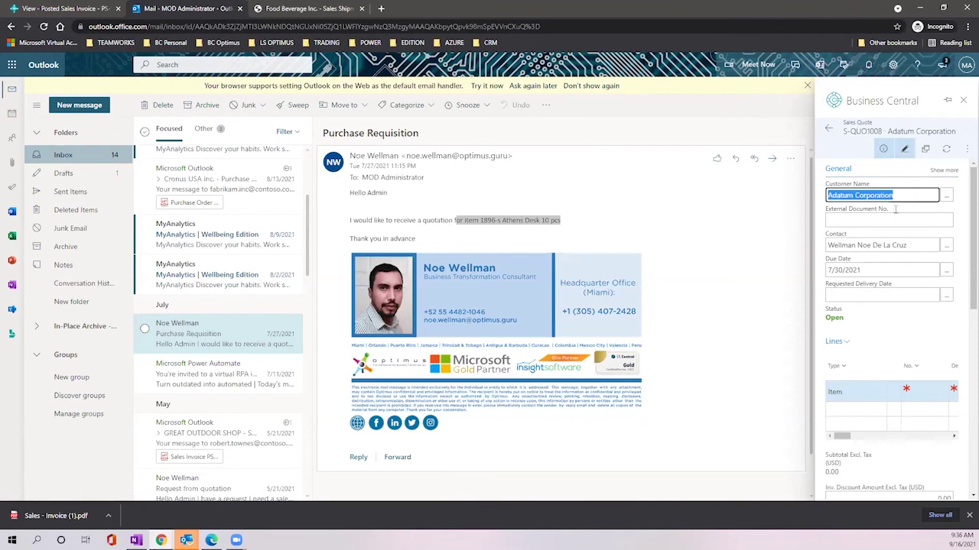
pyautogui.scroll(-2, 899, 216)
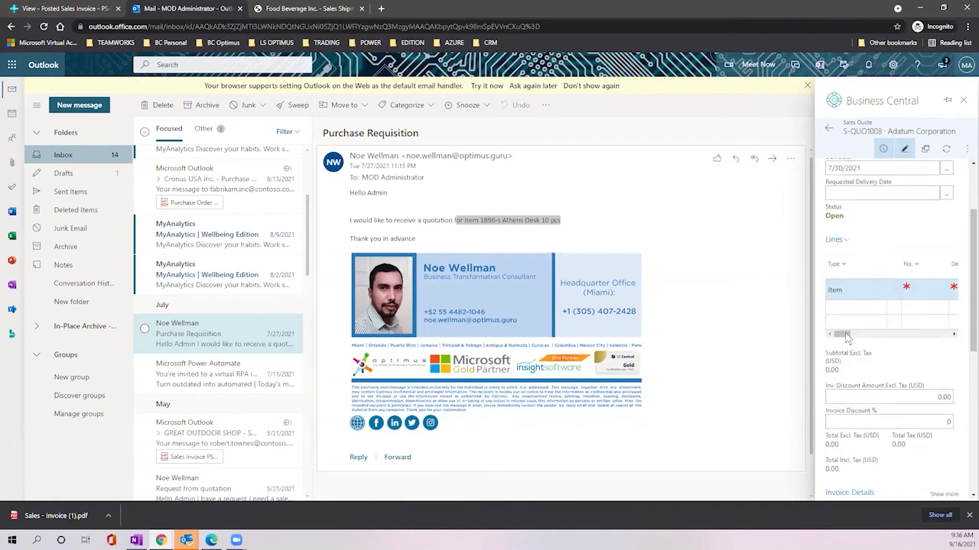
pyautogui.moveTo(842, 335); pyautogui.dragTo(841, 337)
pyautogui.click(938, 294)
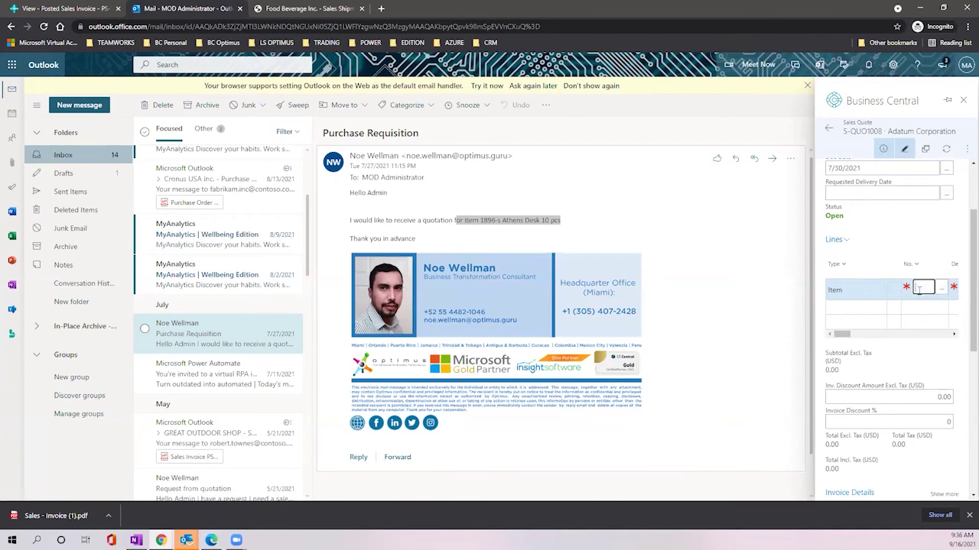
pyautogui.click(920, 290)
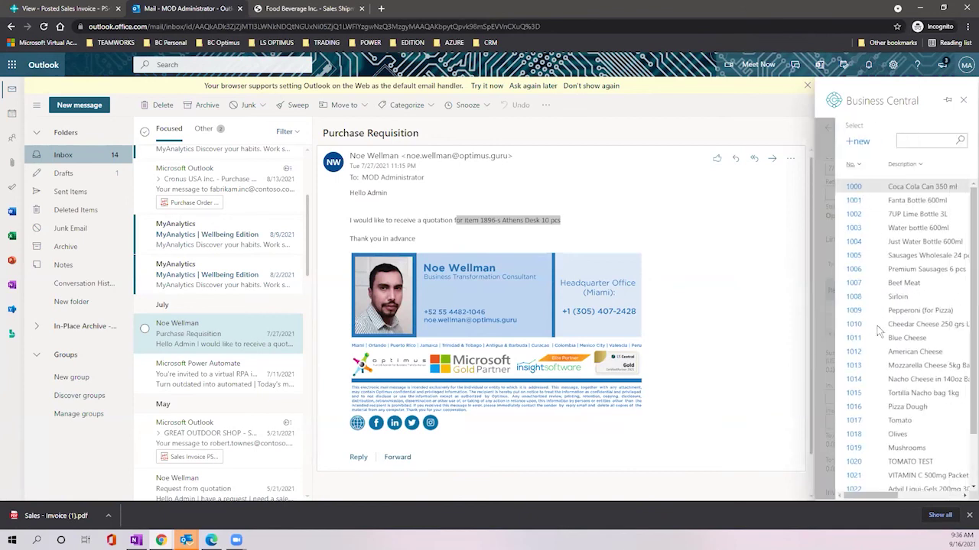
pyautogui.click(960, 102)
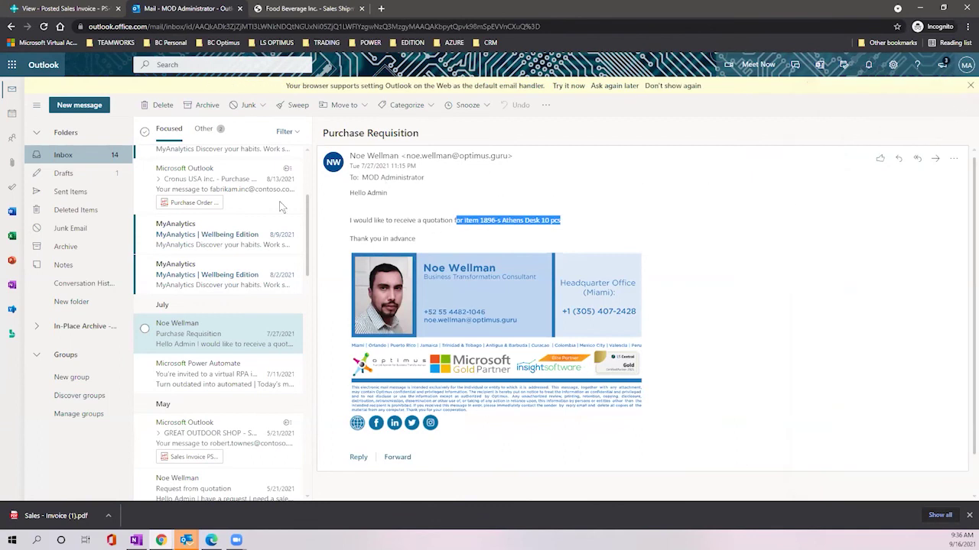
# Step: Open the bounced GREAT OUTDOOR SHOP message and the original invoice email attached to it
pyautogui.click(204, 188)
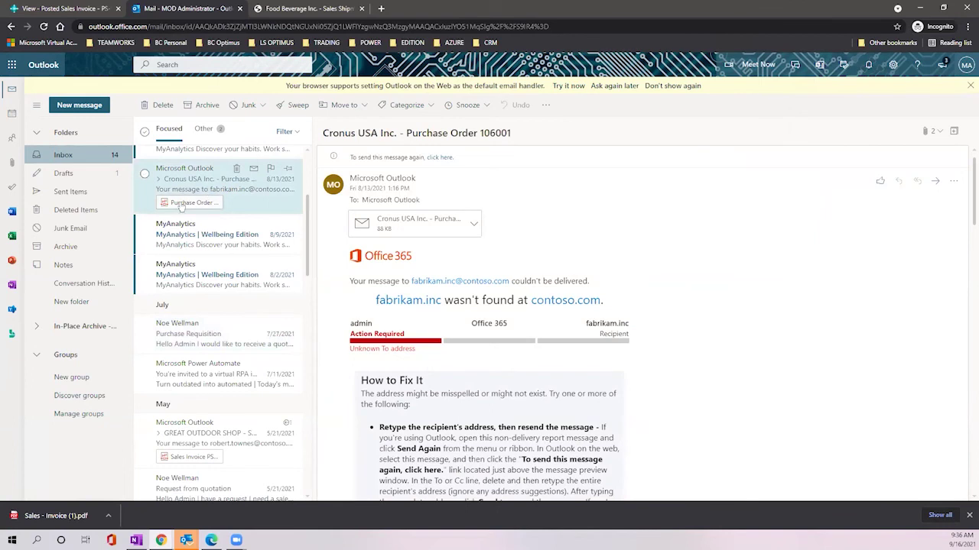
pyautogui.click(204, 439)
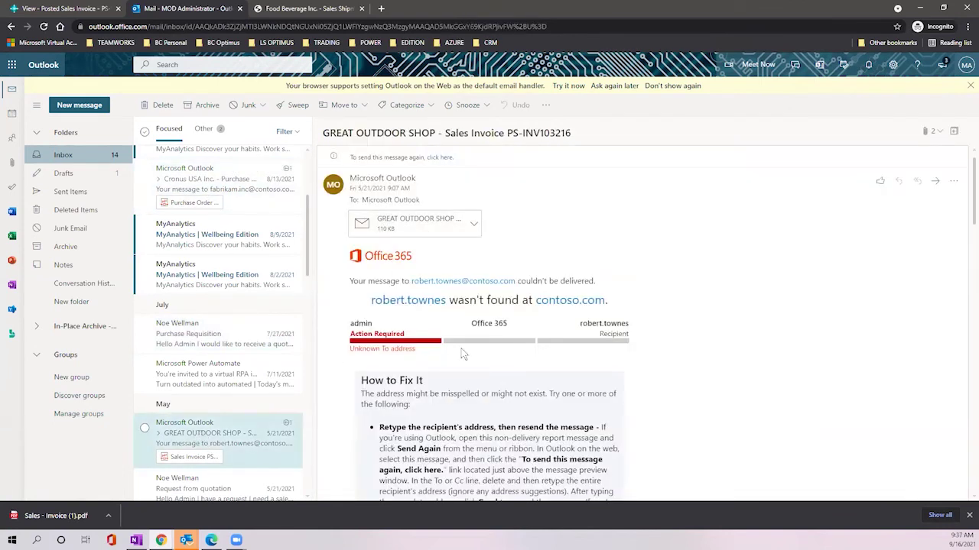
pyautogui.click(405, 226)
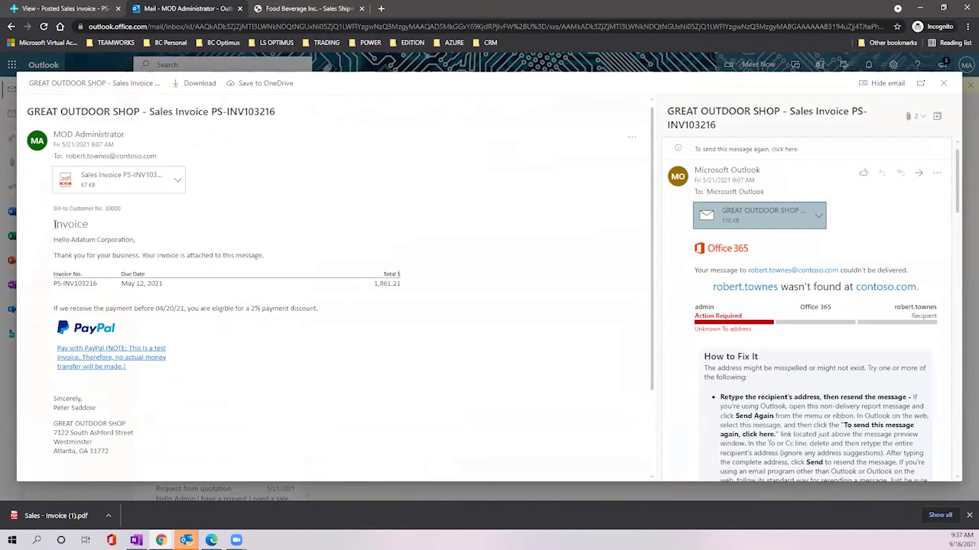
pyautogui.moveTo(75, 242); pyautogui.dragTo(328, 322)
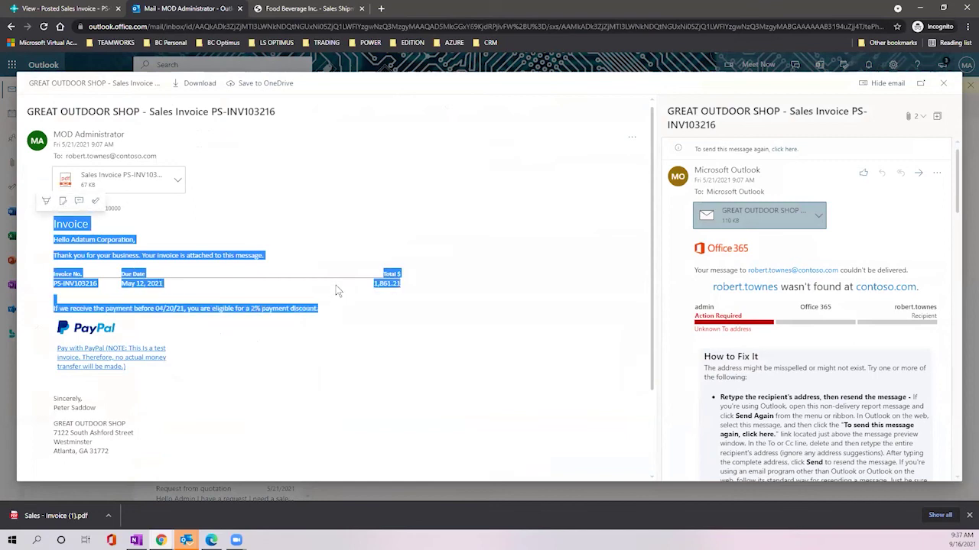
pyautogui.click(404, 322)
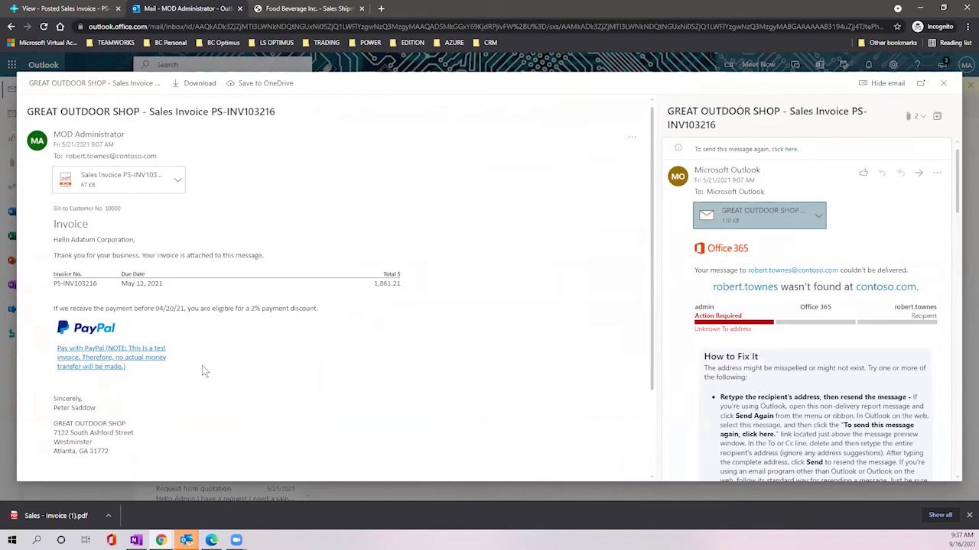
# Step: Preview the Sales Invoice PS-INV103216 PDF attachment, then return to the Business Central tab
pyautogui.click(177, 180)
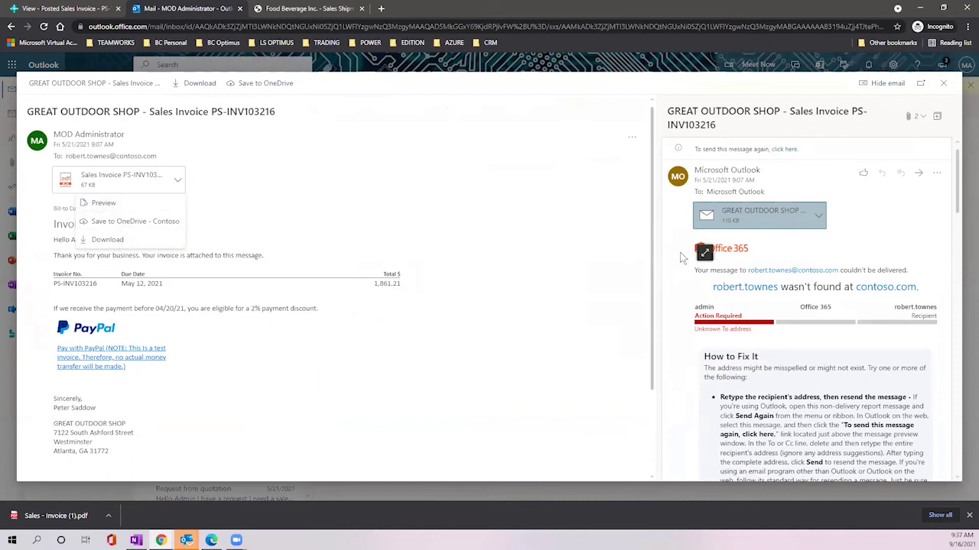
pyautogui.click(107, 207)
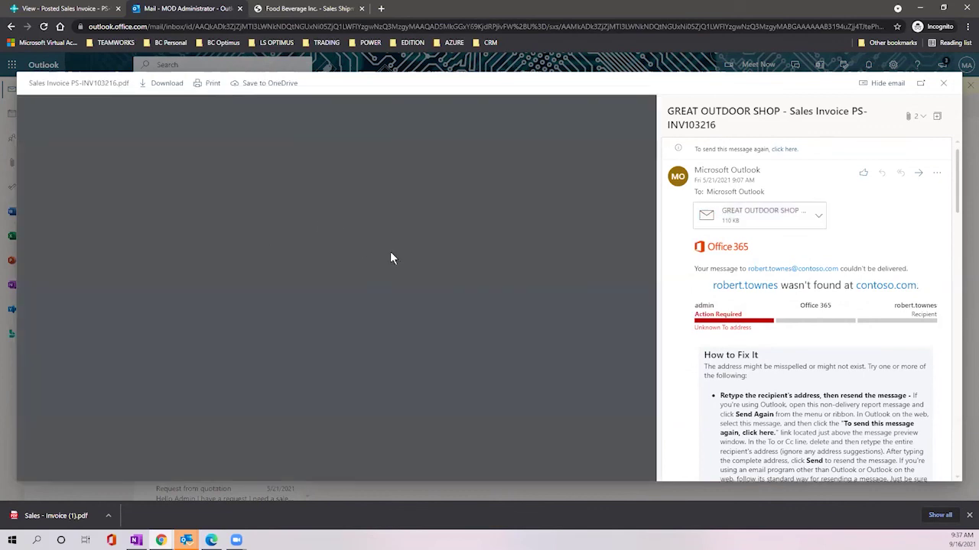
pyautogui.scroll(-1, 391, 253)
pyautogui.scroll(-2, 391, 253)
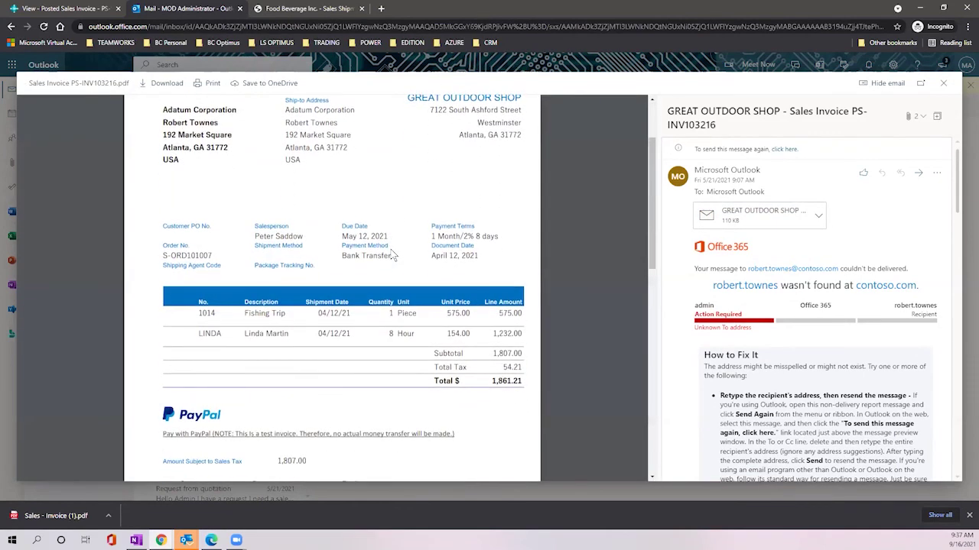
pyautogui.scroll(2, 401, 243)
pyautogui.scroll(-4, 403, 243)
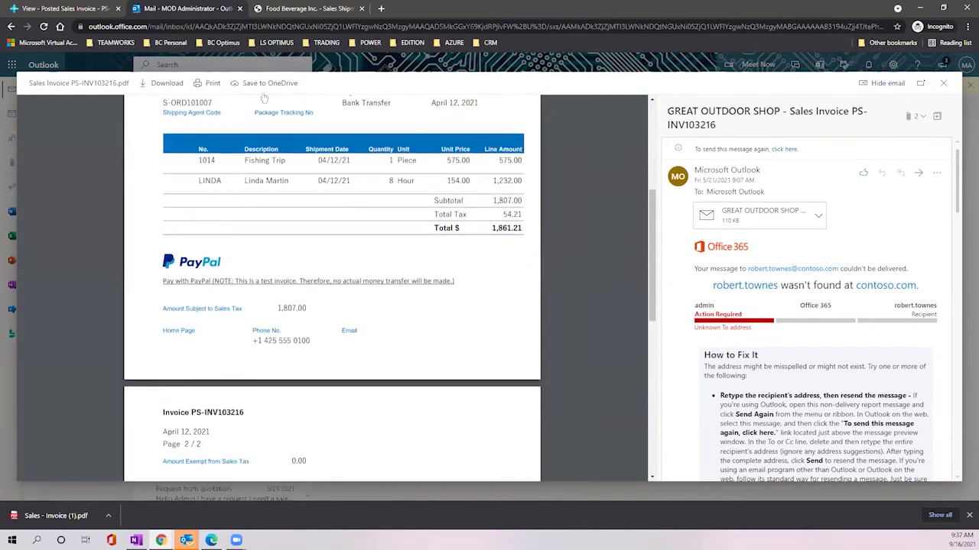
pyautogui.click(60, 10)
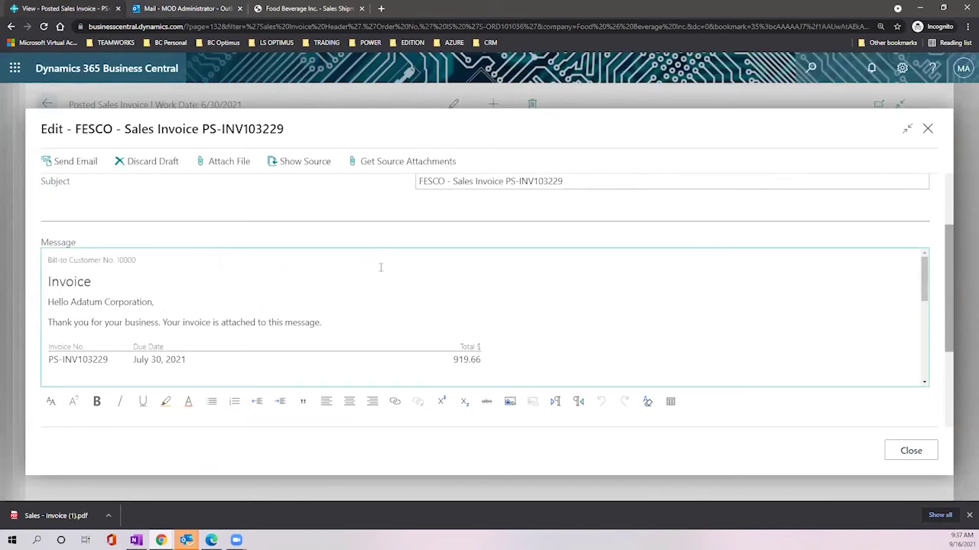
pyautogui.scroll(3, 363, 264)
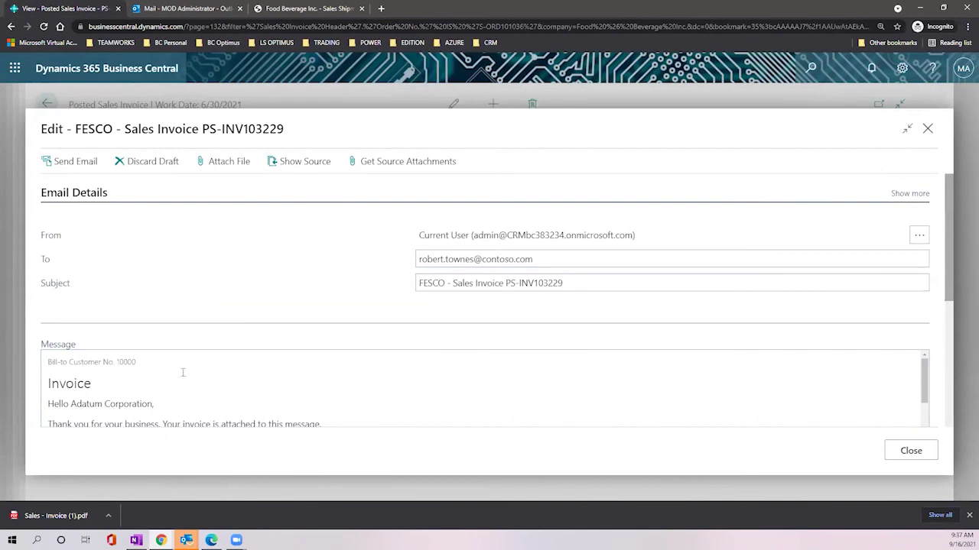
pyautogui.click(459, 260)
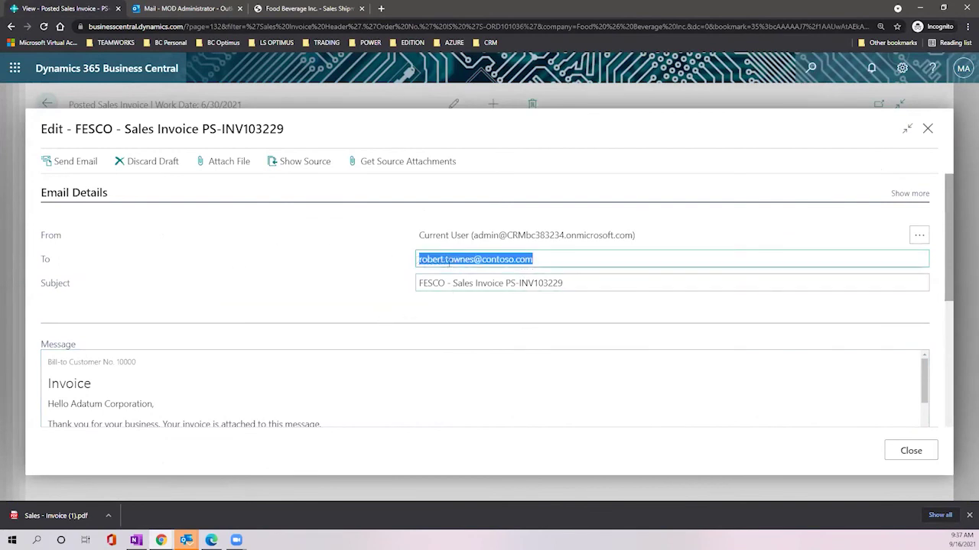
pyautogui.scroll(-2, 227, 326)
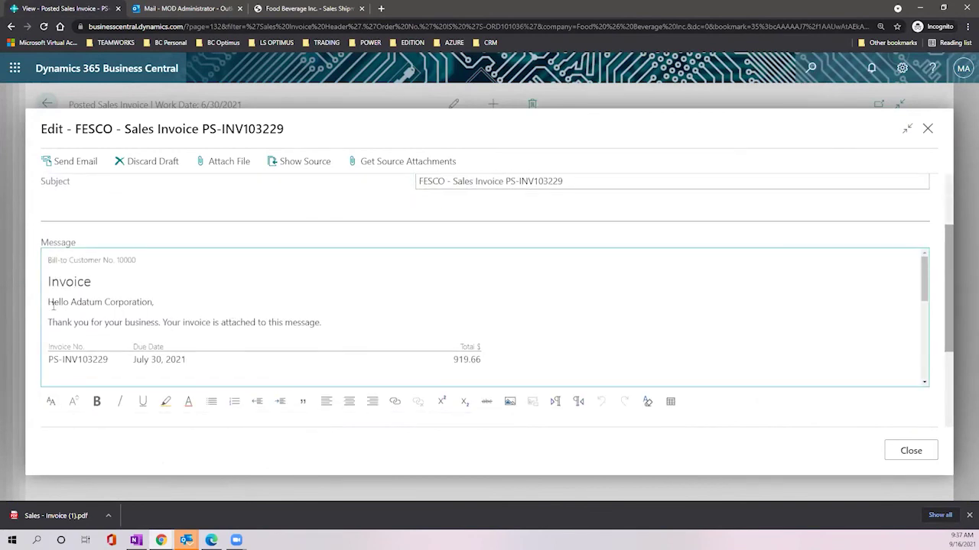
pyautogui.moveTo(50, 304); pyautogui.dragTo(498, 360)
pyautogui.scroll(-3, 587, 309)
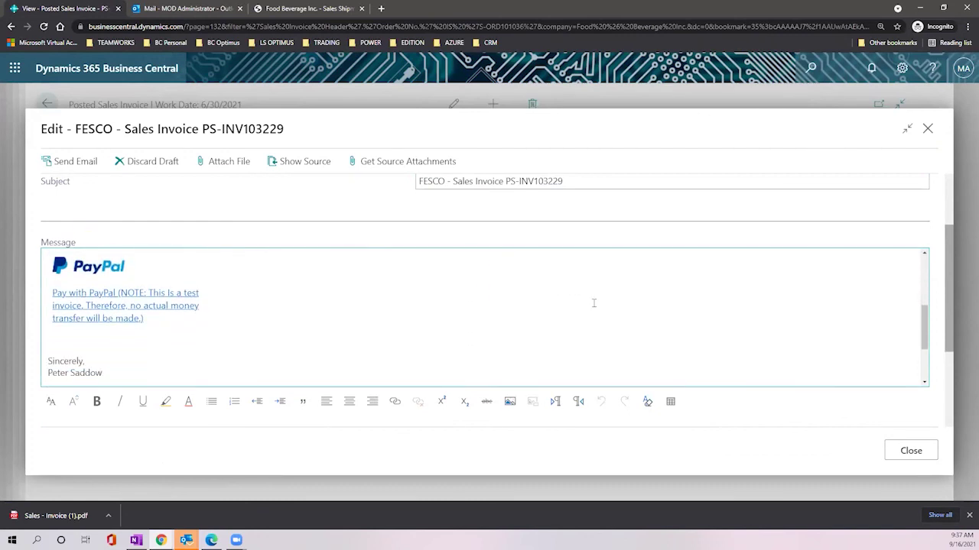
pyautogui.scroll(-1, 598, 295)
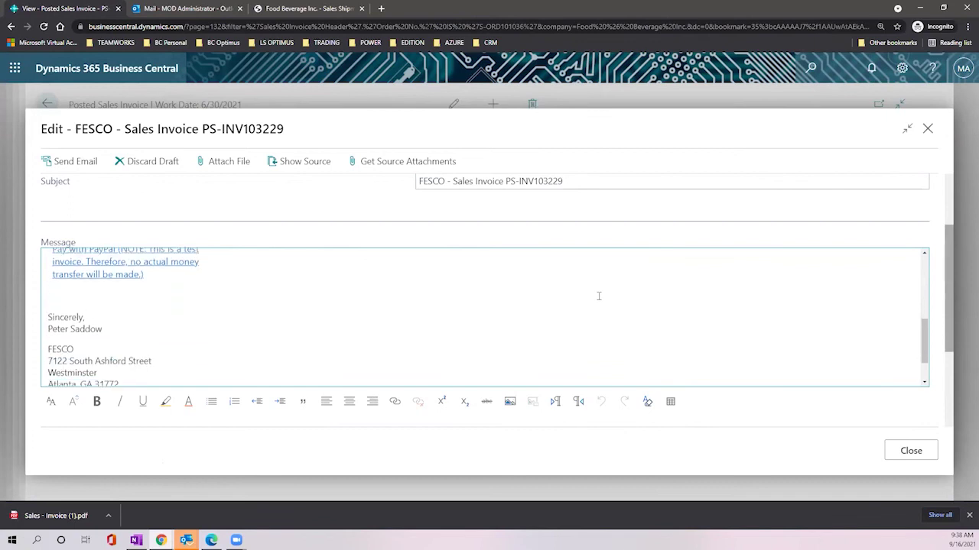
pyautogui.scroll(2, 598, 295)
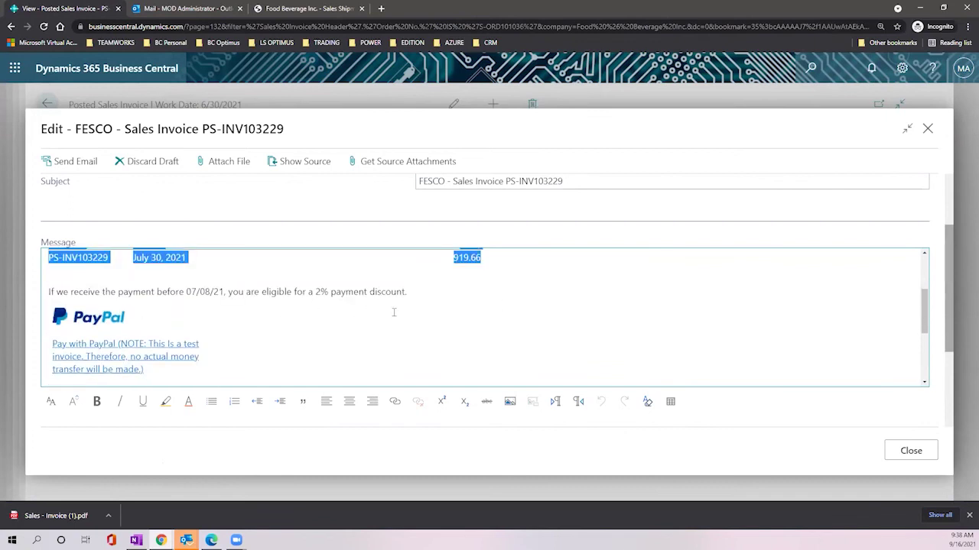
pyautogui.doubleClick(409, 293)
pyautogui.click(253, 308)
pyautogui.tripleClick(340, 298)
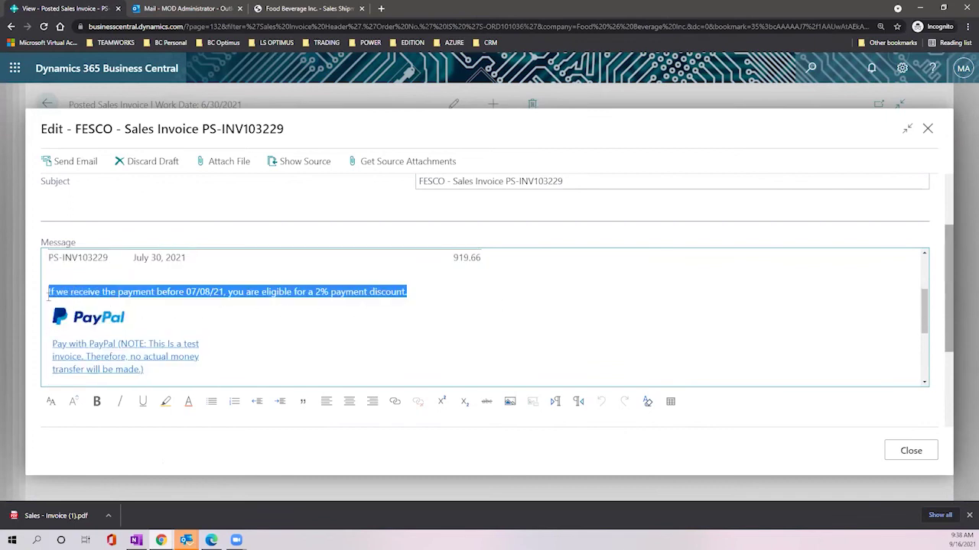
pyautogui.scroll(1, 466, 294)
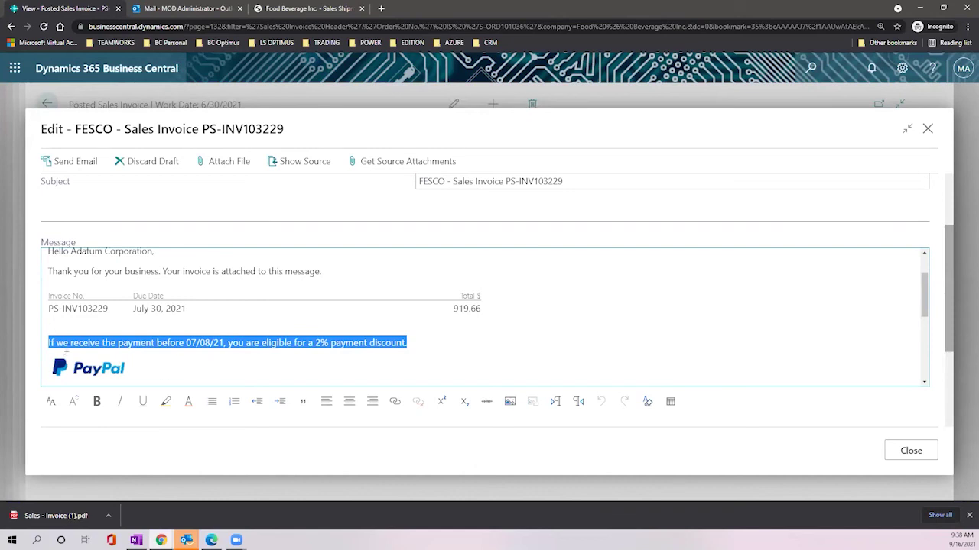
pyautogui.click(202, 348)
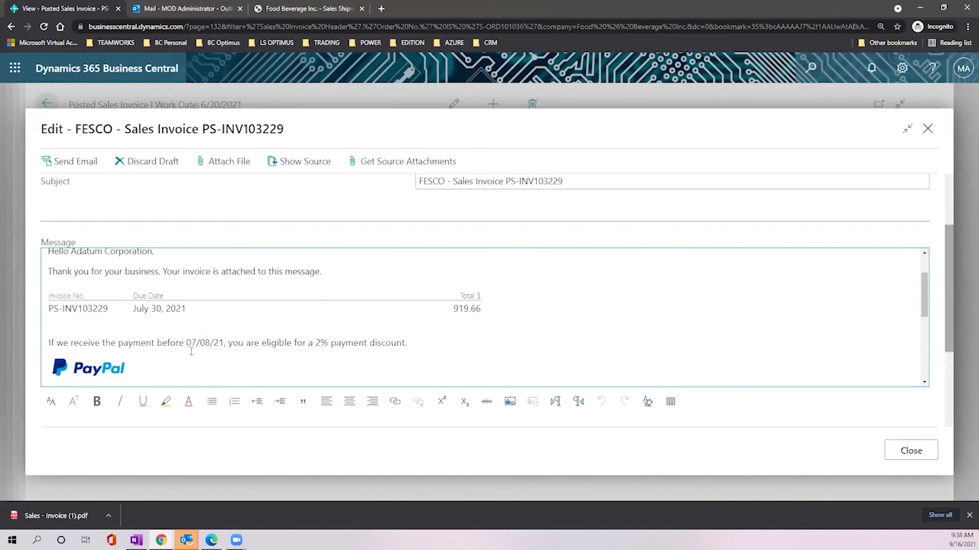
pyautogui.moveTo(186, 344); pyautogui.dragTo(224, 344)
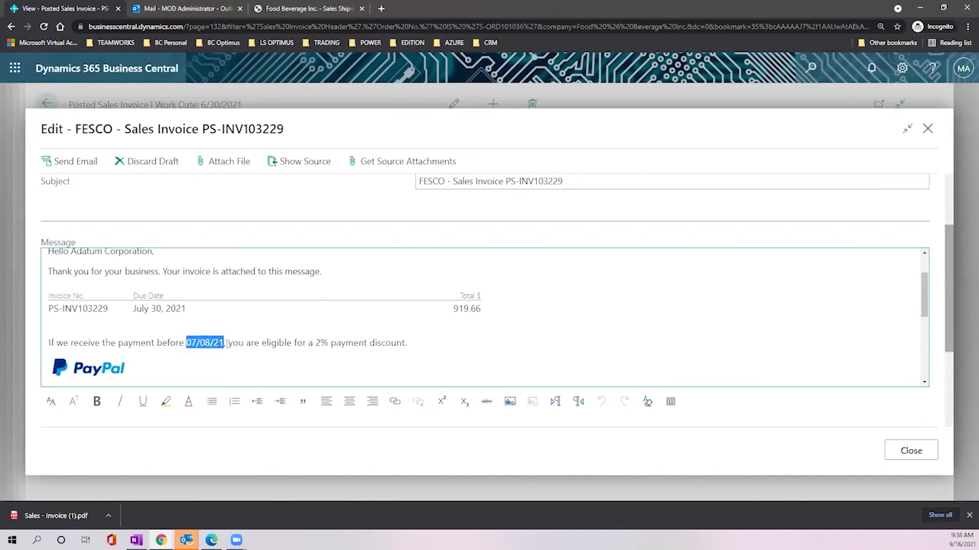
pyautogui.moveTo(230, 344); pyautogui.dragTo(349, 343)
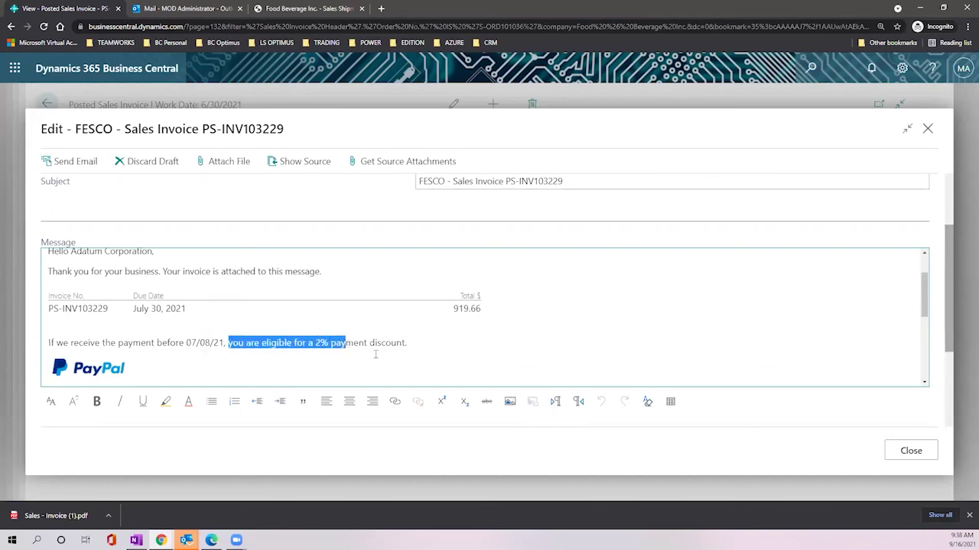
pyautogui.moveTo(186, 343); pyautogui.dragTo(226, 343)
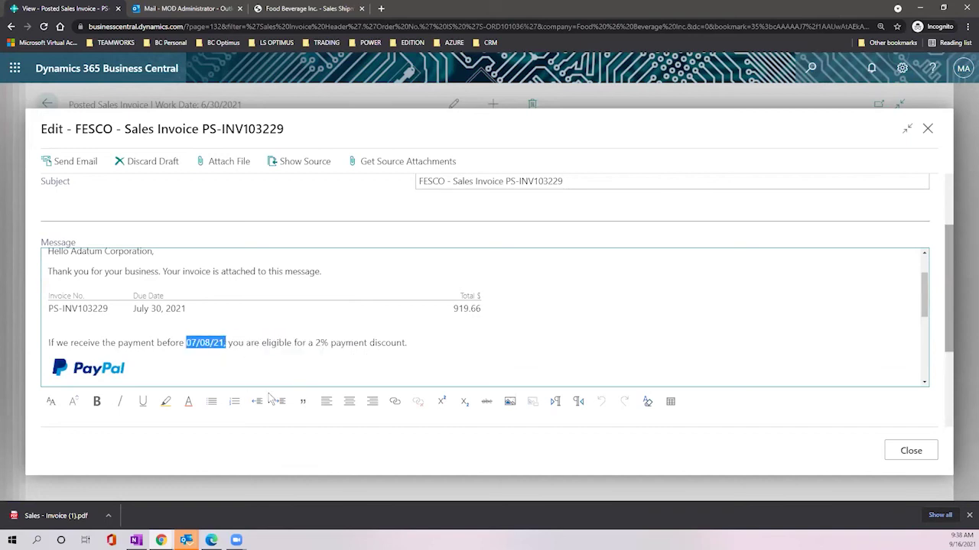
pyautogui.scroll(1, 243, 345)
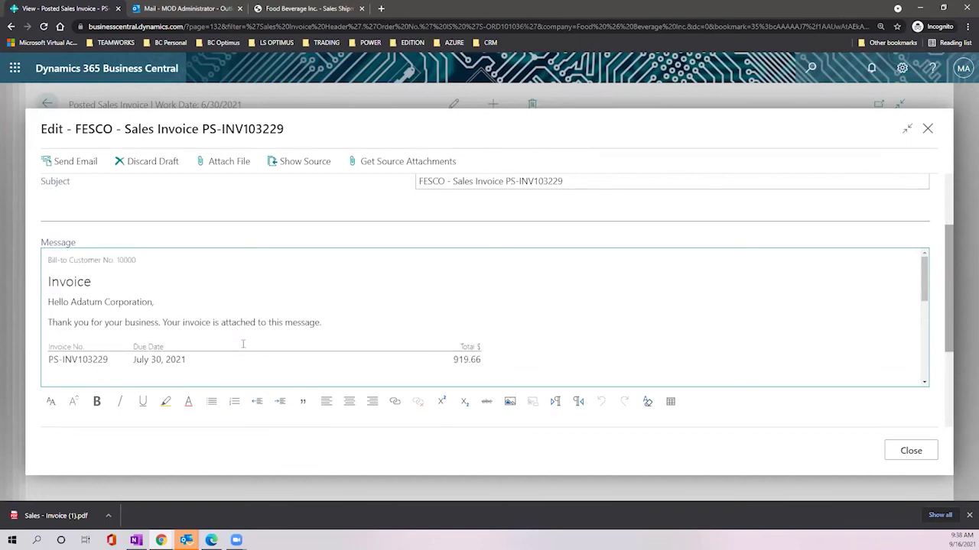
pyautogui.scroll(3, 210, 327)
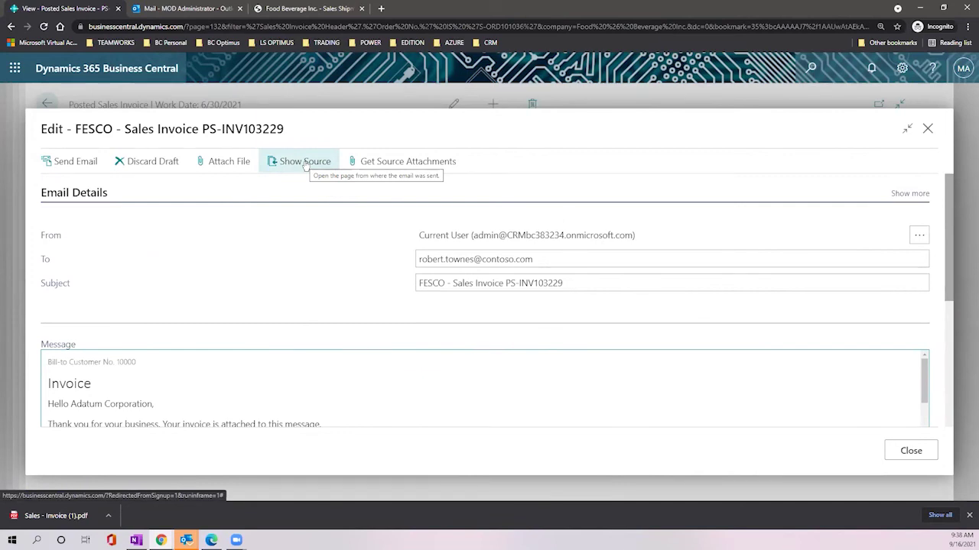
# Step: Open source invoice PS-INV103229 via Show Source and scroll across its lines
pyautogui.click(68, 162)
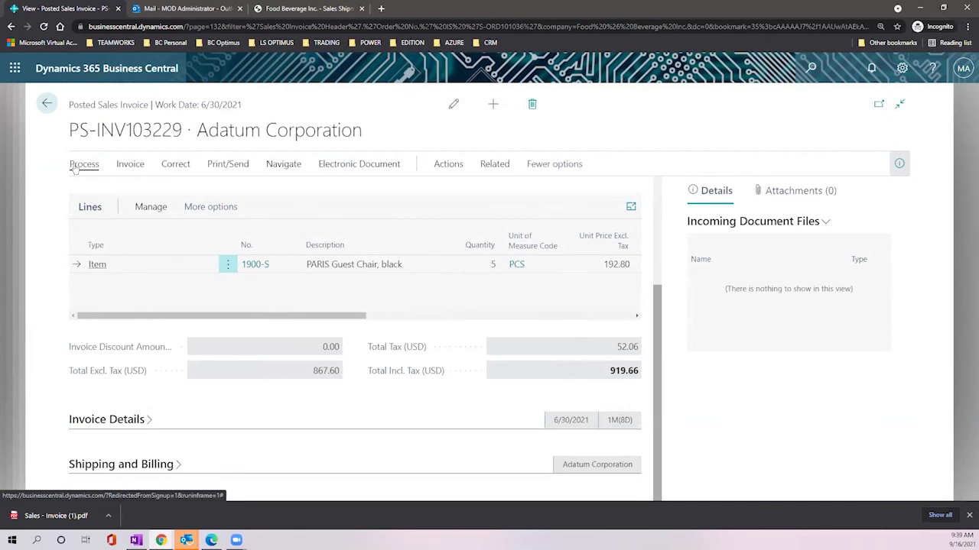
pyautogui.moveTo(246, 318); pyautogui.dragTo(572, 303)
pyautogui.moveTo(491, 309); pyautogui.dragTo(361, 316)
# Step: Return to sales order S-ORD101036, check the line's Qty. to Ship, then go back to the orders list
pyautogui.click(47, 103)
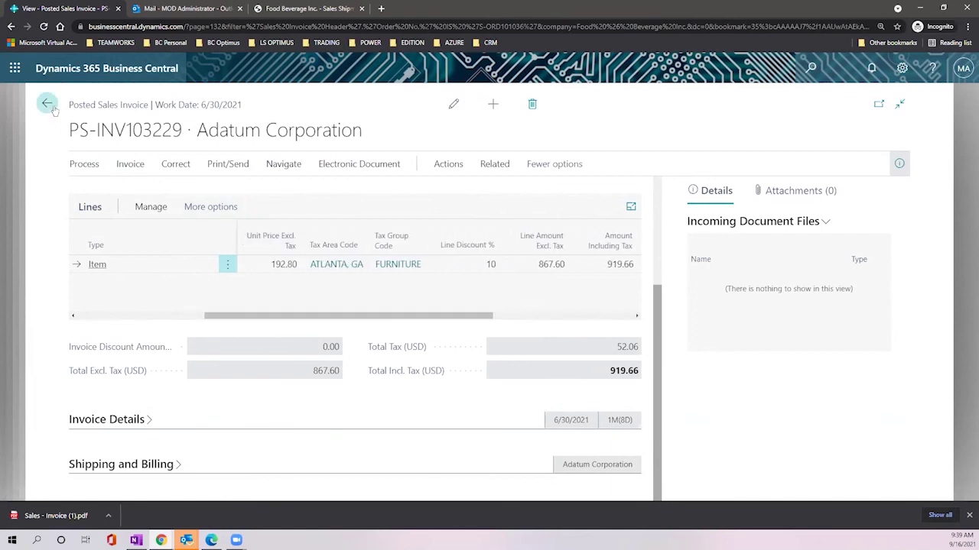
pyautogui.click(48, 105)
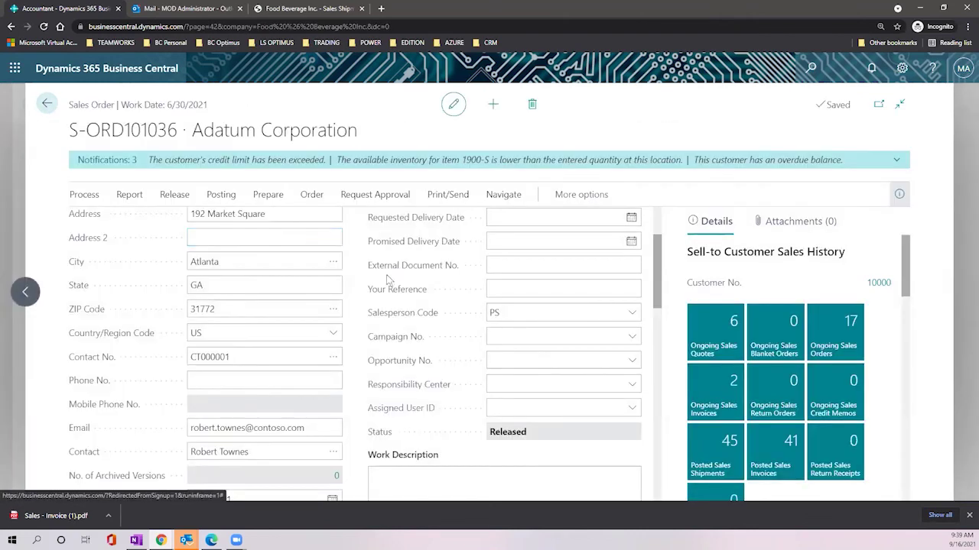
pyautogui.scroll(-5, 367, 284)
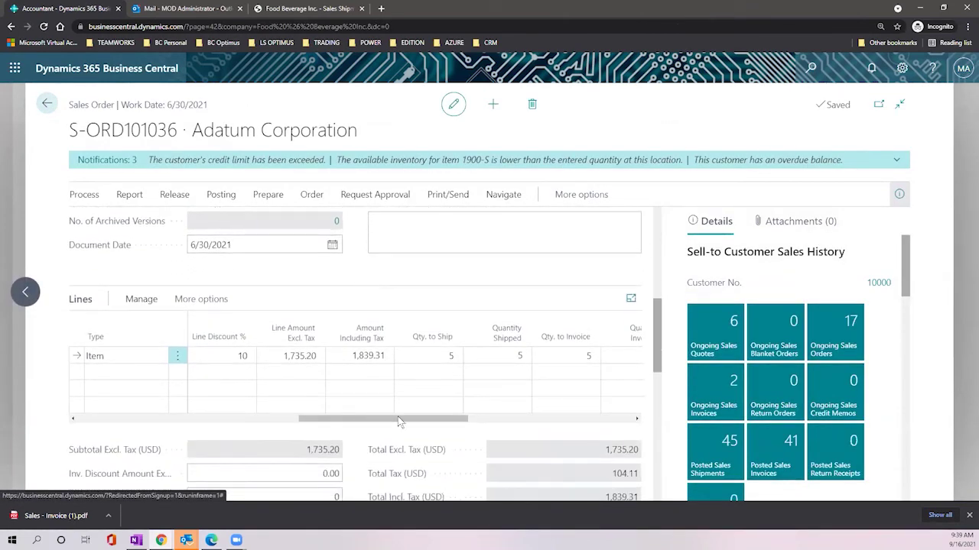
pyautogui.click(447, 356)
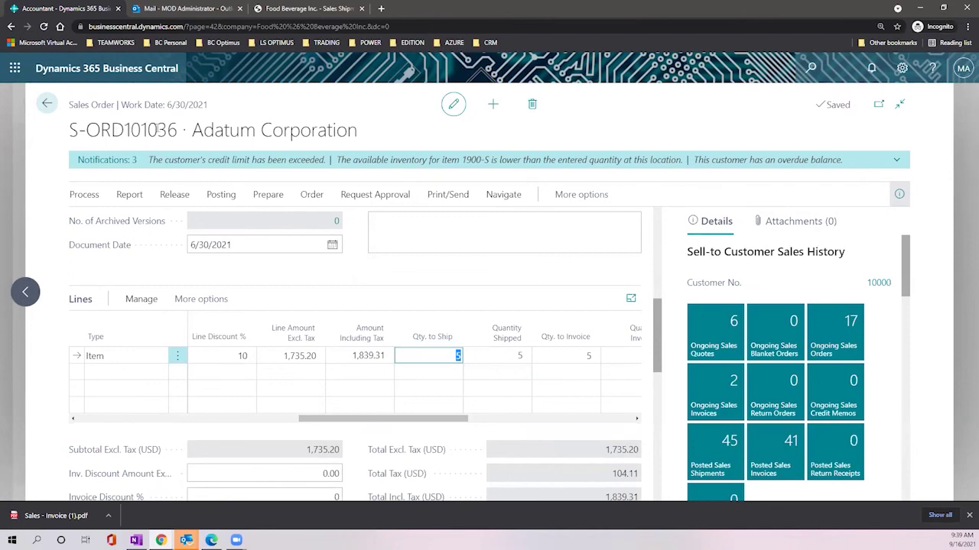
pyautogui.moveTo(71, 130); pyautogui.dragTo(177, 131)
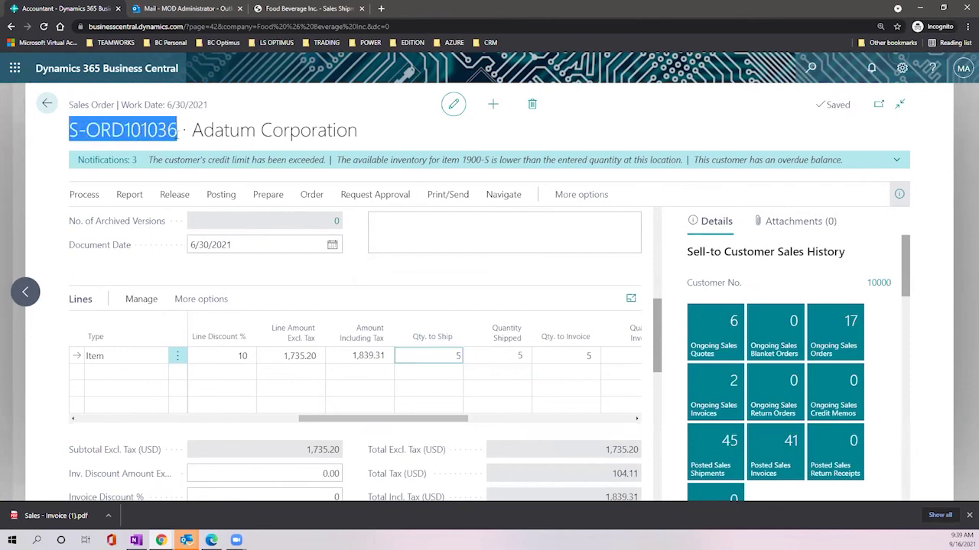
pyautogui.click(177, 131)
pyautogui.click(47, 104)
# Step: In My Settings, set the Role to Sales Order Processor and save to reload the home page
pyautogui.click(47, 104)
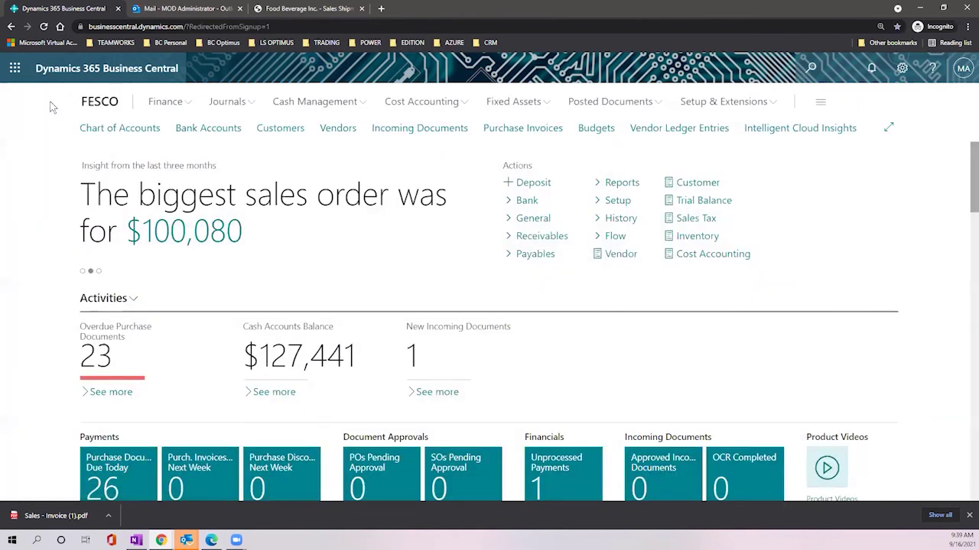
pyautogui.click(902, 68)
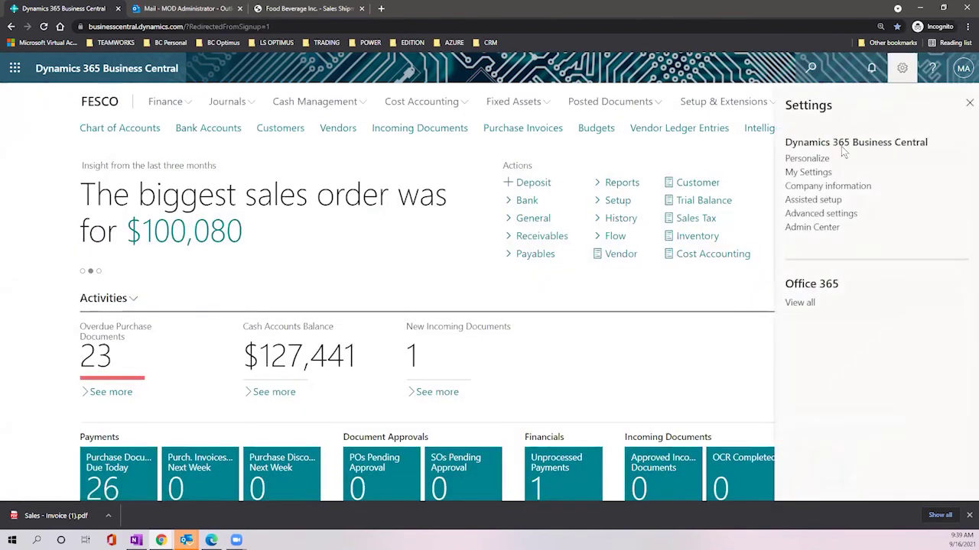
pyautogui.click(817, 174)
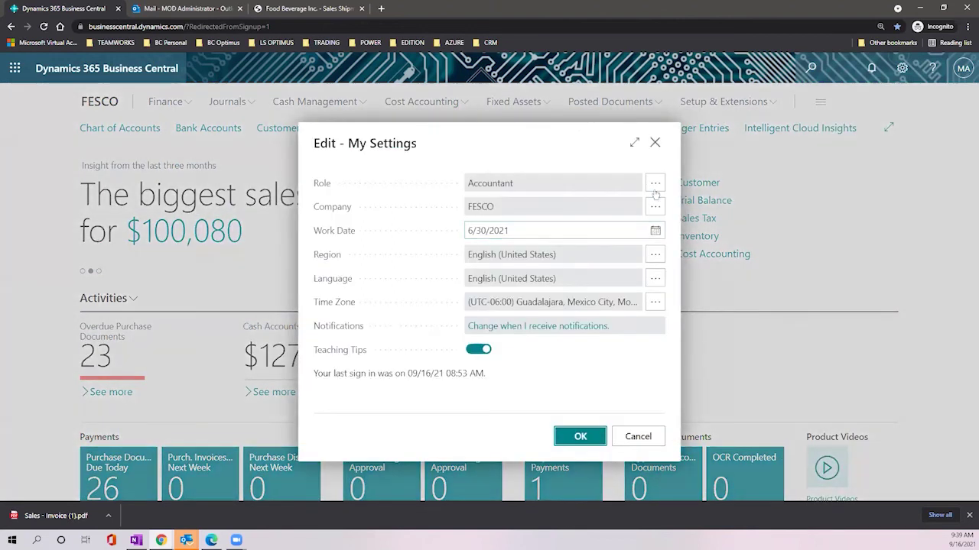
pyautogui.click(655, 183)
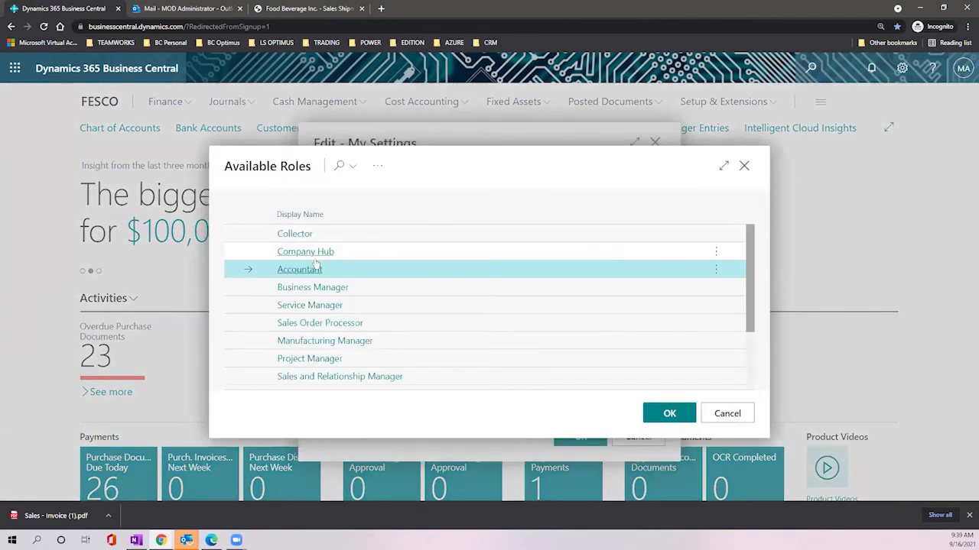
pyautogui.click(383, 328)
pyautogui.click(659, 413)
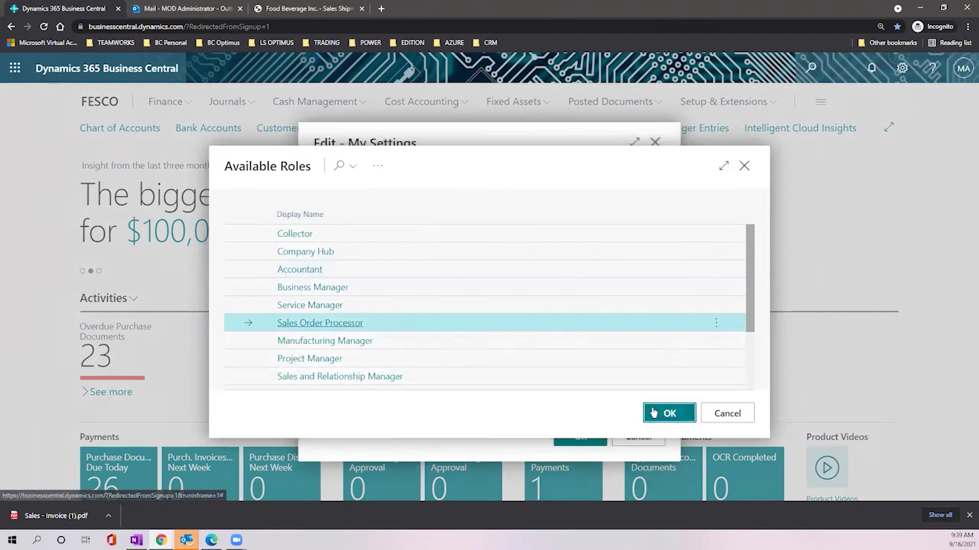
pyautogui.click(580, 434)
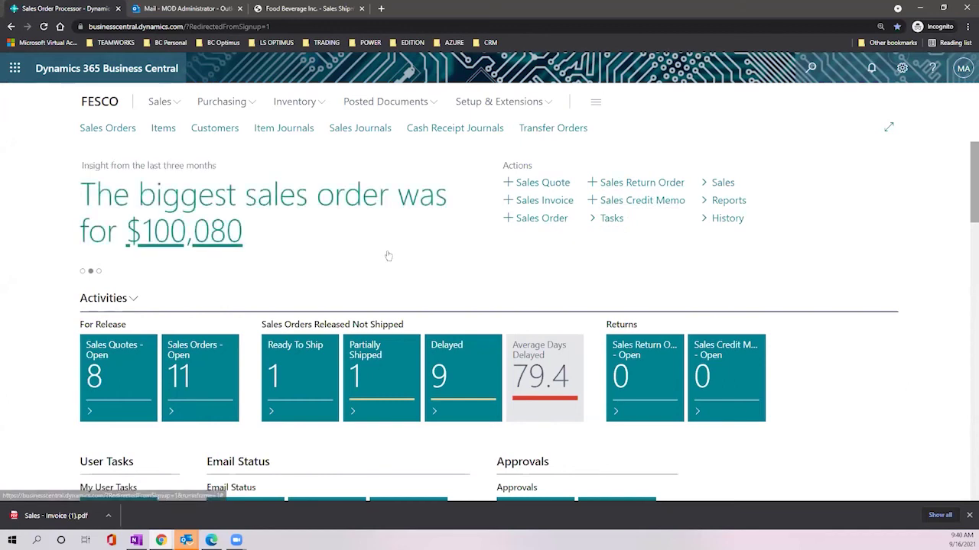
# Step: Open the Customers list from the Sales Order Processor navigation bar
pyautogui.scroll(-1, 388, 246)
pyautogui.scroll(1, 388, 247)
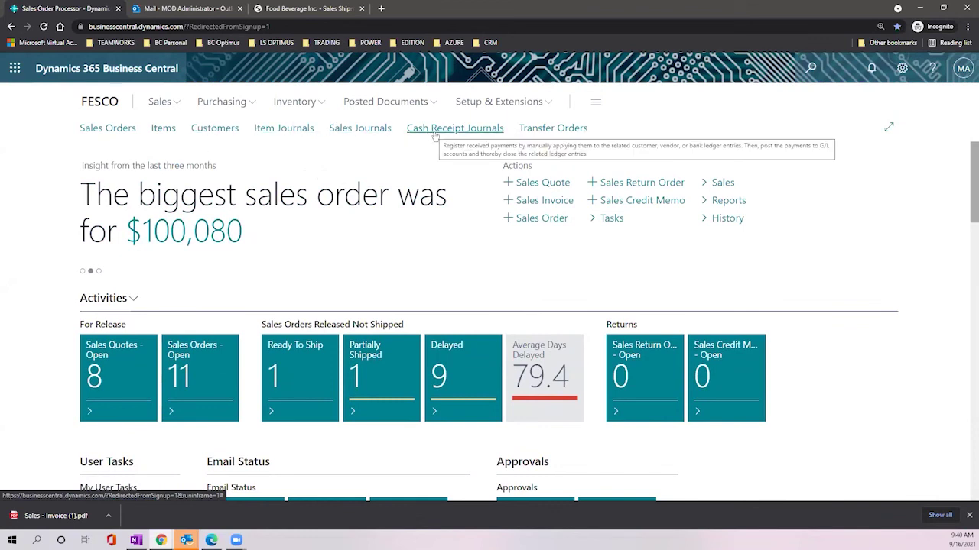
pyautogui.click(221, 131)
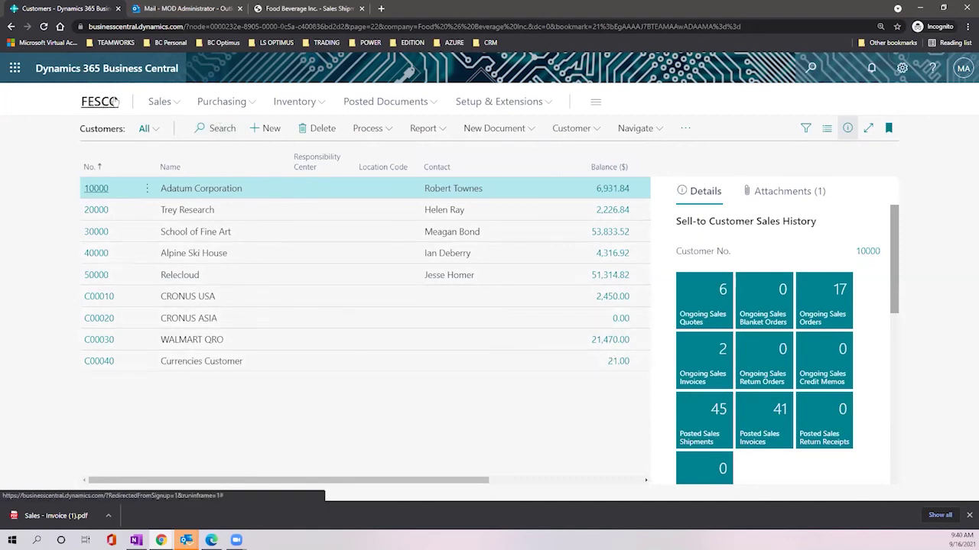
# Step: Return to the FESCO role center and scroll down to the Activities tiles
pyautogui.click(108, 100)
pyautogui.scroll(-2, 396, 223)
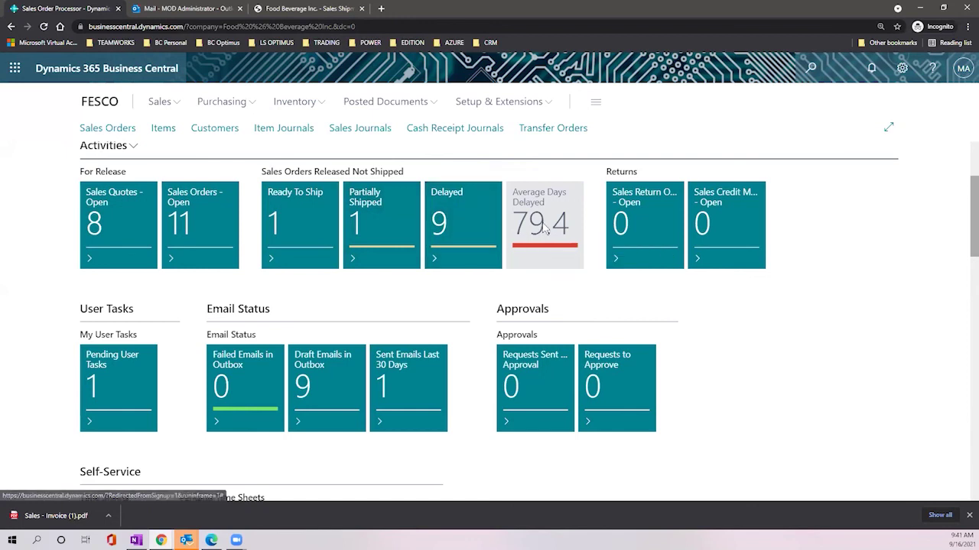
pyautogui.moveTo(551, 208)
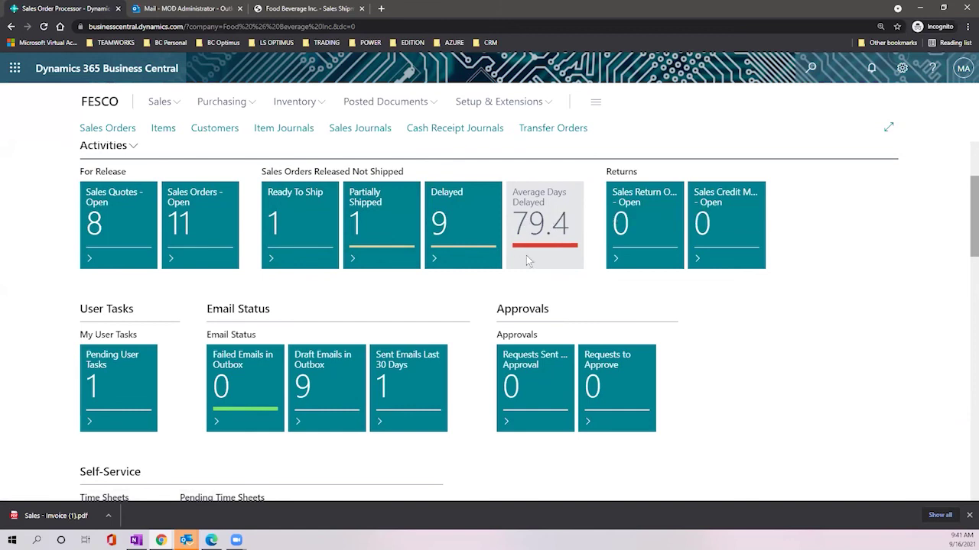
pyautogui.moveTo(550, 228)
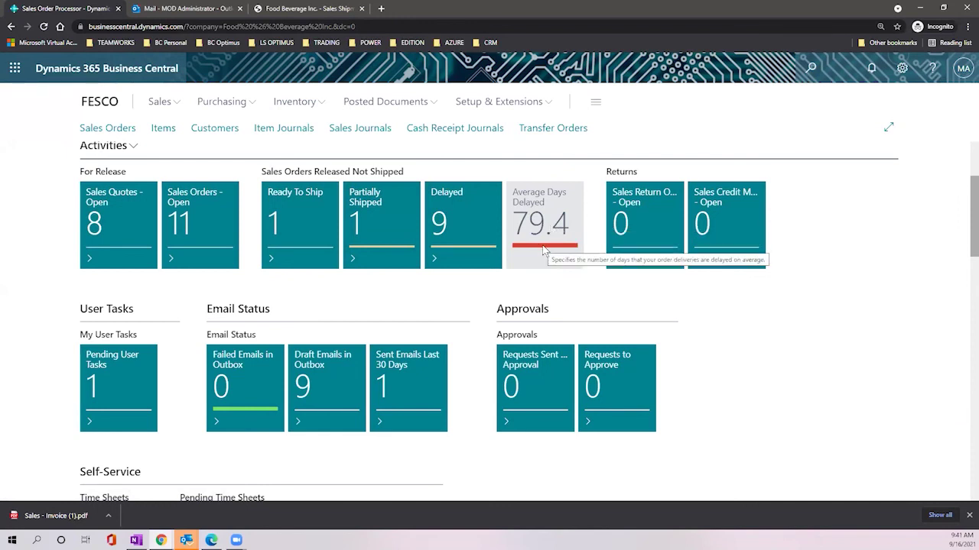
pyautogui.moveTo(475, 256)
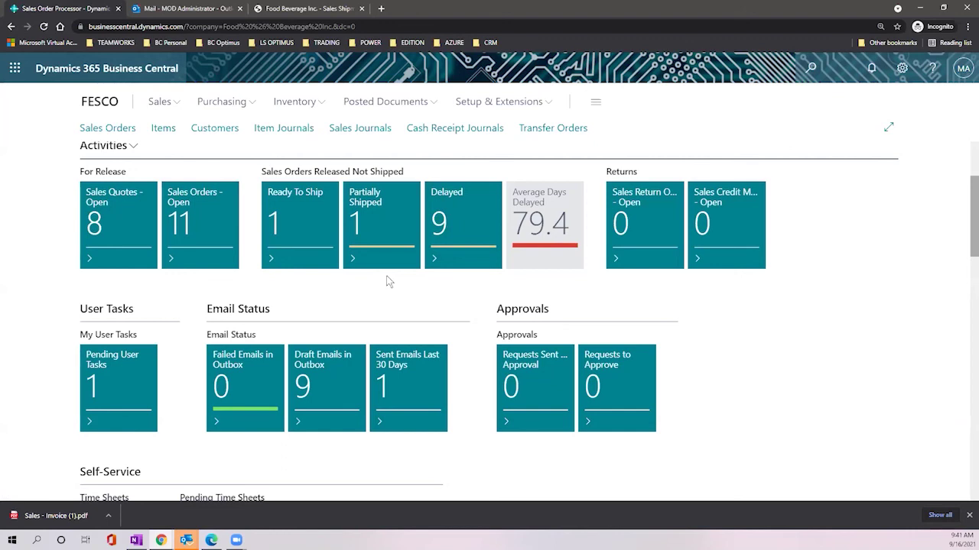
pyautogui.scroll(-5, 345, 282)
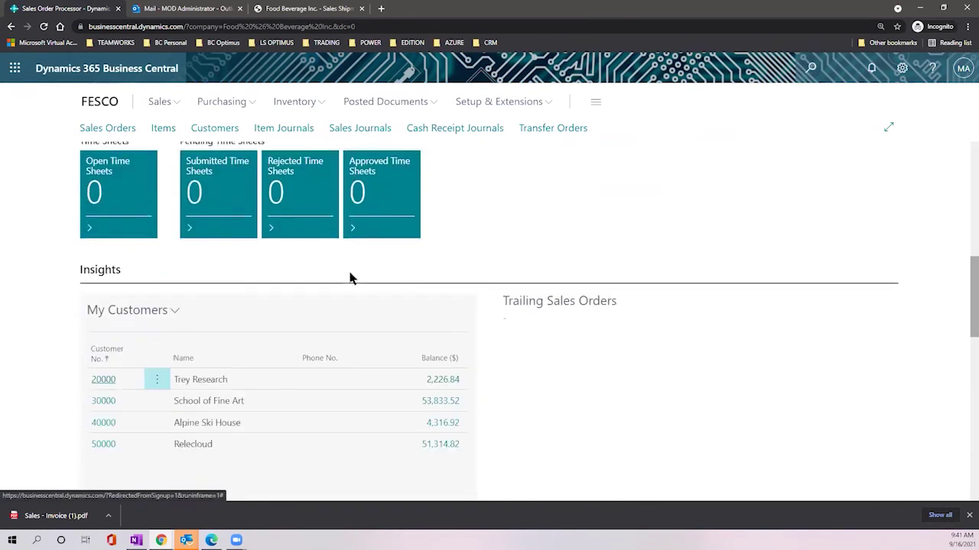
pyautogui.scroll(-1, 447, 261)
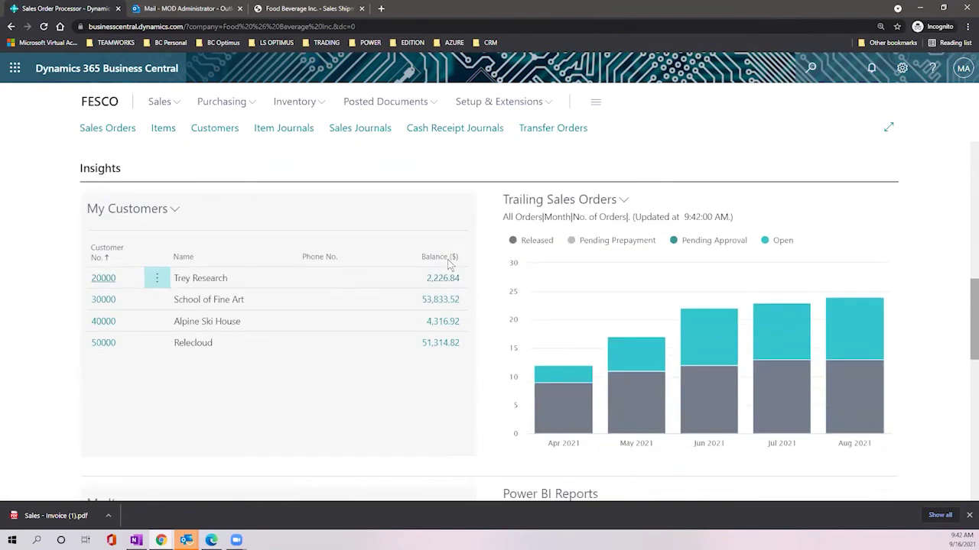
pyautogui.scroll(-1, 448, 259)
pyautogui.scroll(1, 447, 259)
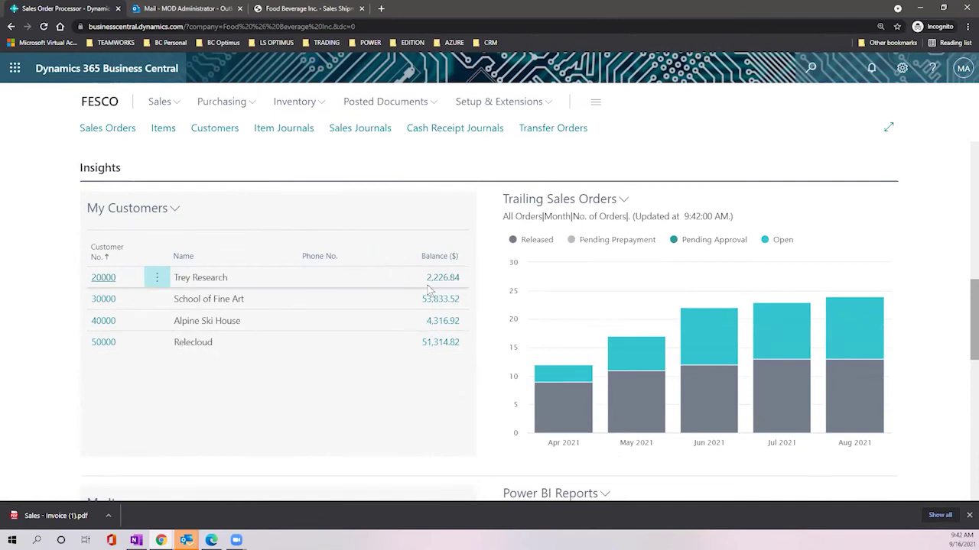
pyautogui.click(624, 199)
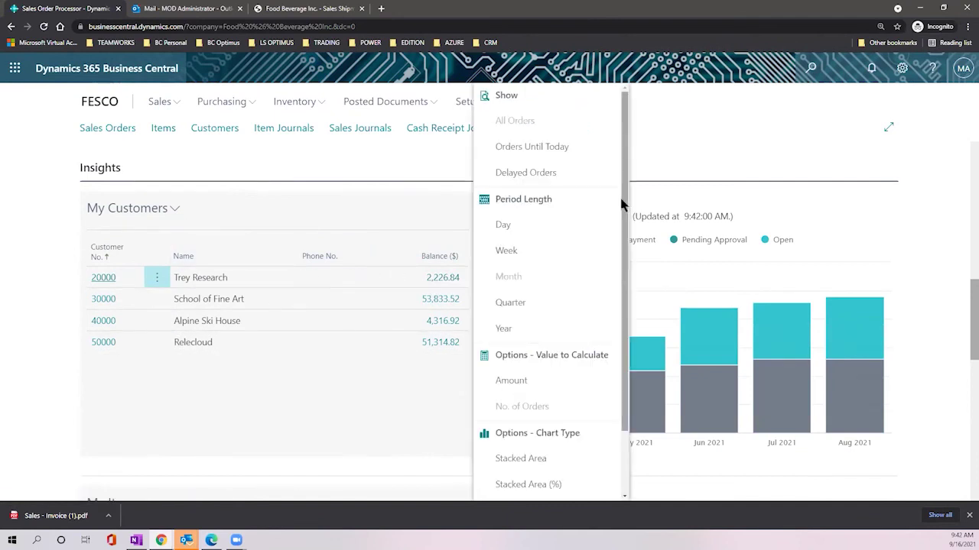
pyautogui.click(659, 173)
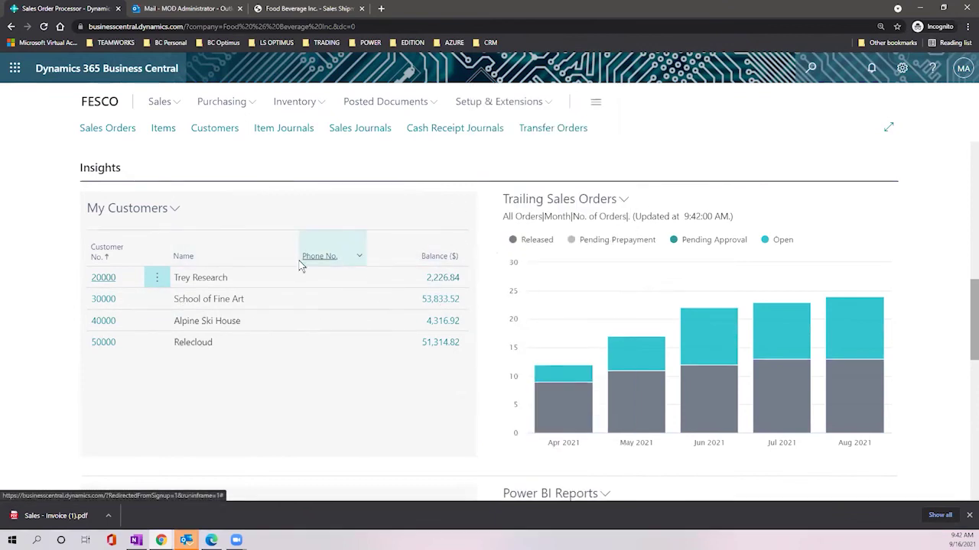
pyautogui.scroll(-4, 389, 283)
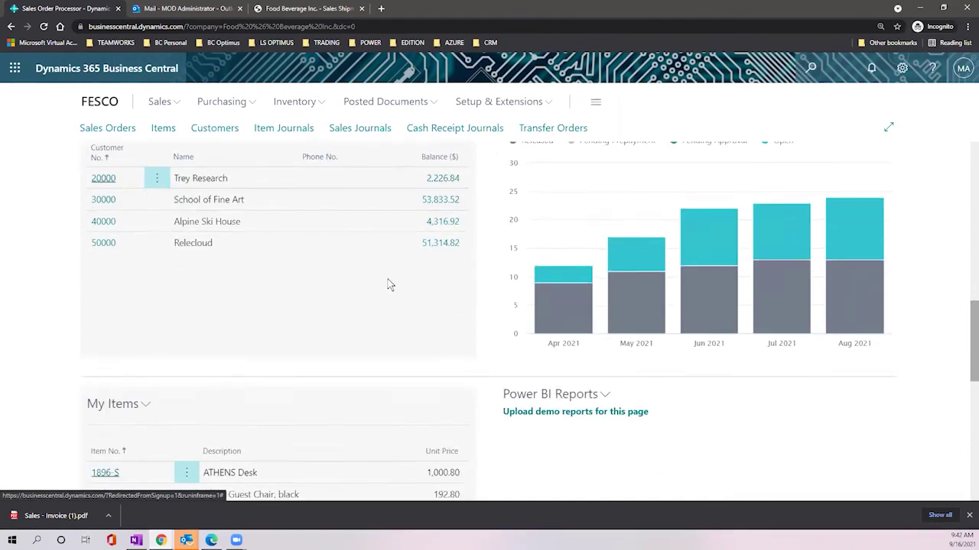
pyautogui.scroll(-1, 392, 281)
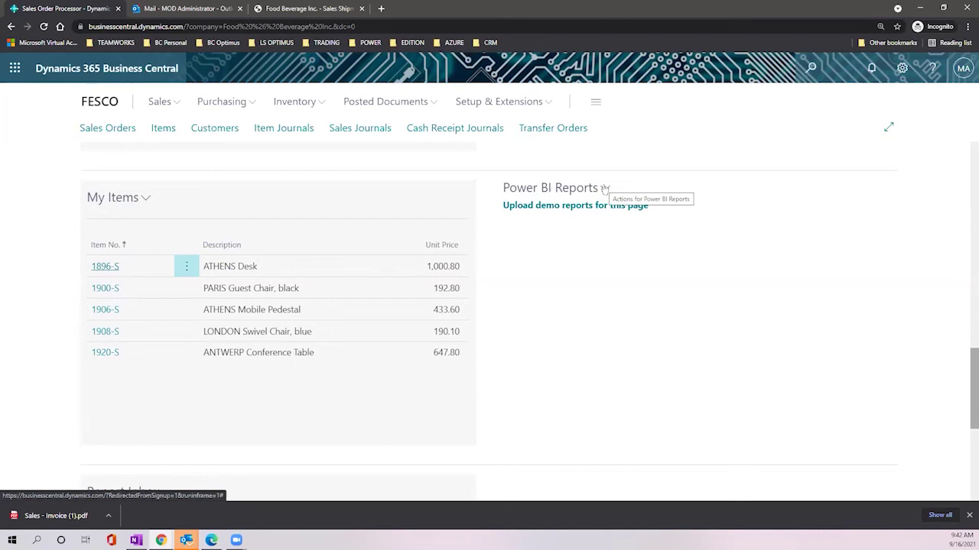
pyautogui.scroll(4, 436, 284)
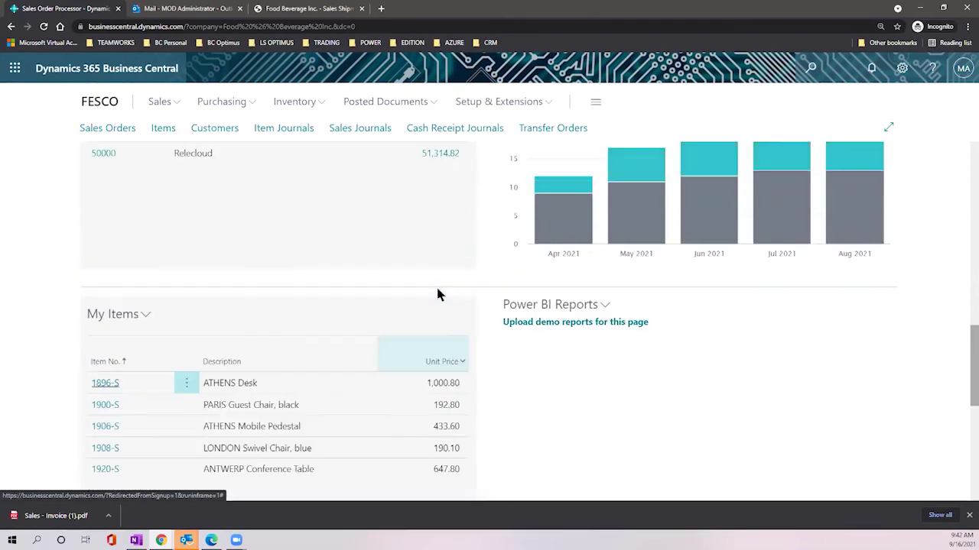
pyautogui.scroll(8, 440, 294)
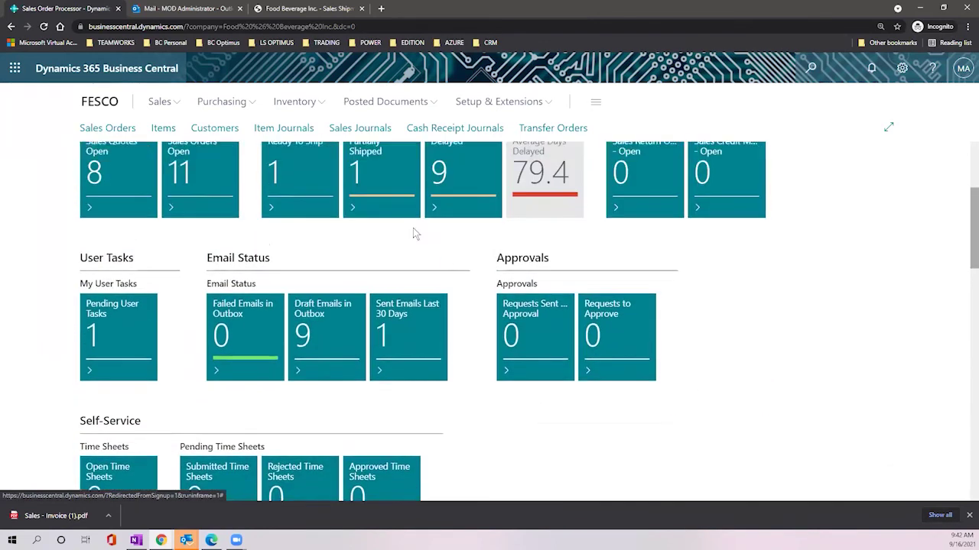
pyautogui.scroll(2, 474, 312)
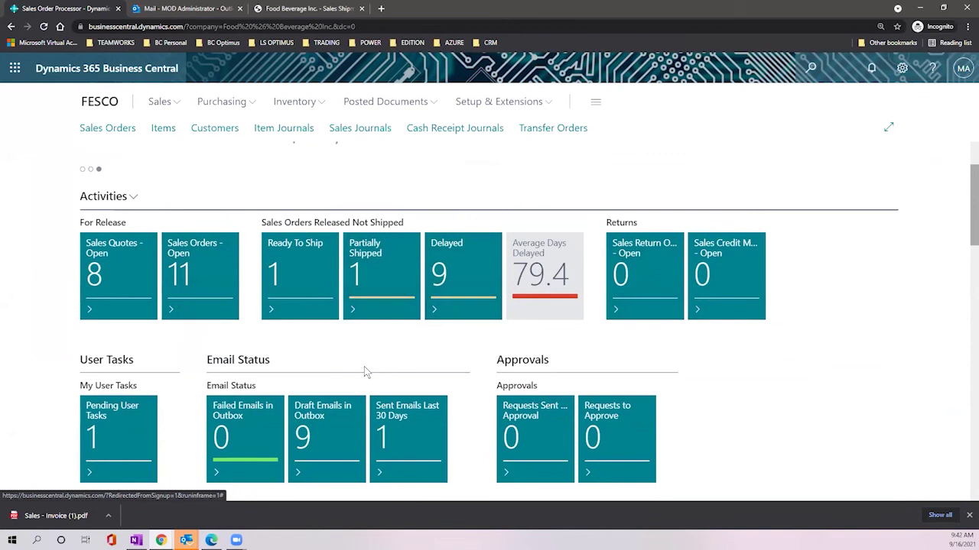
# Step: Open the Partially Shipped orders and review the lines of S-ORD101036
pyautogui.click(374, 273)
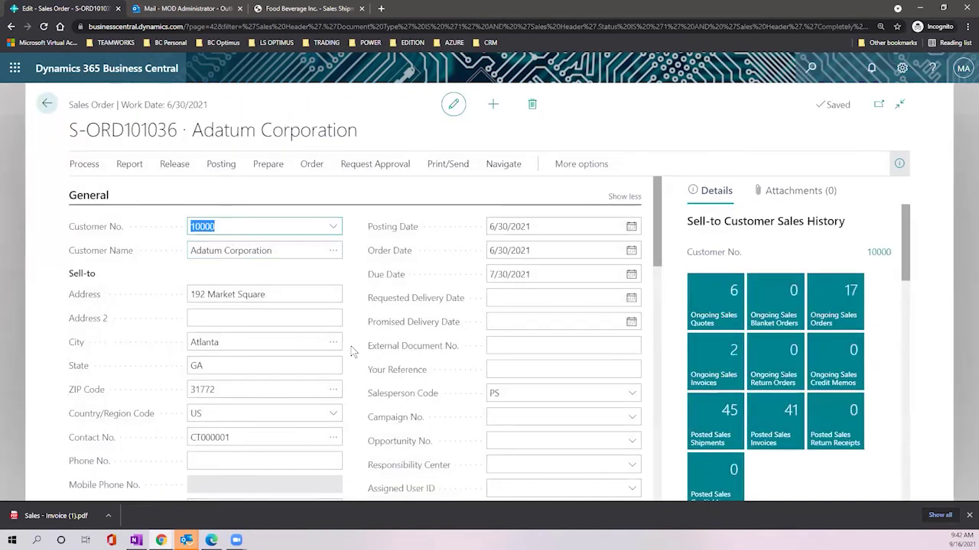
pyautogui.scroll(-5, 351, 349)
pyautogui.moveTo(352, 349)
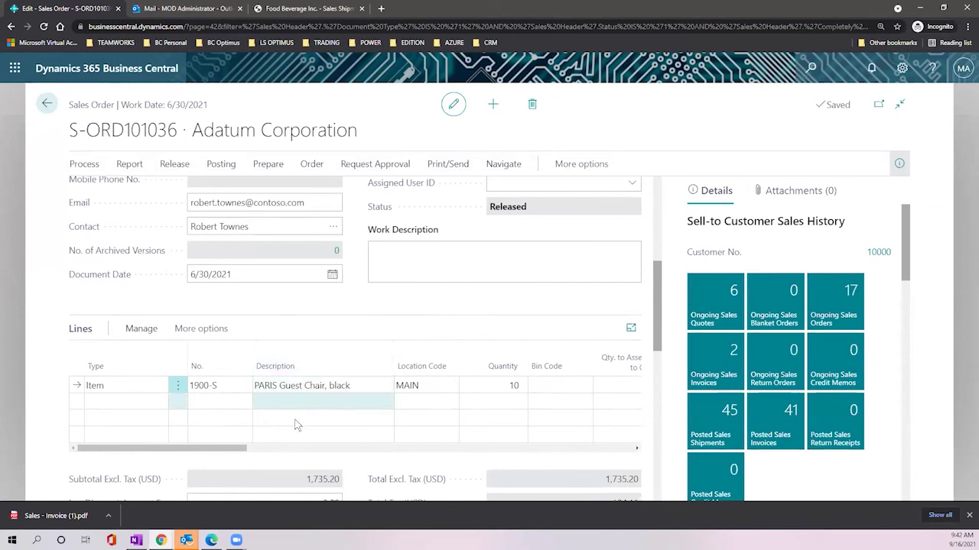
pyautogui.moveTo(220, 453); pyautogui.dragTo(324, 451)
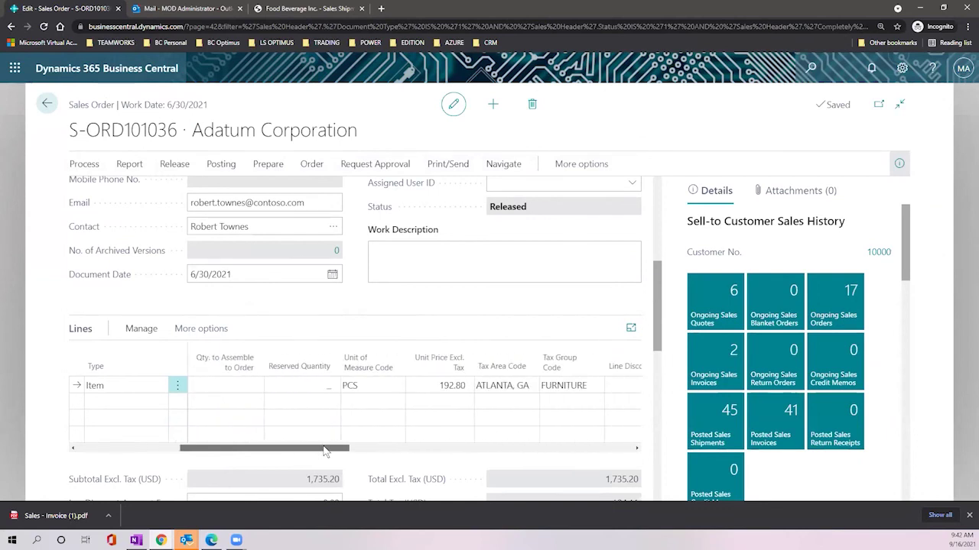
# Step: Go back to the FESCO home page and show all Sales pages
pyautogui.click(47, 103)
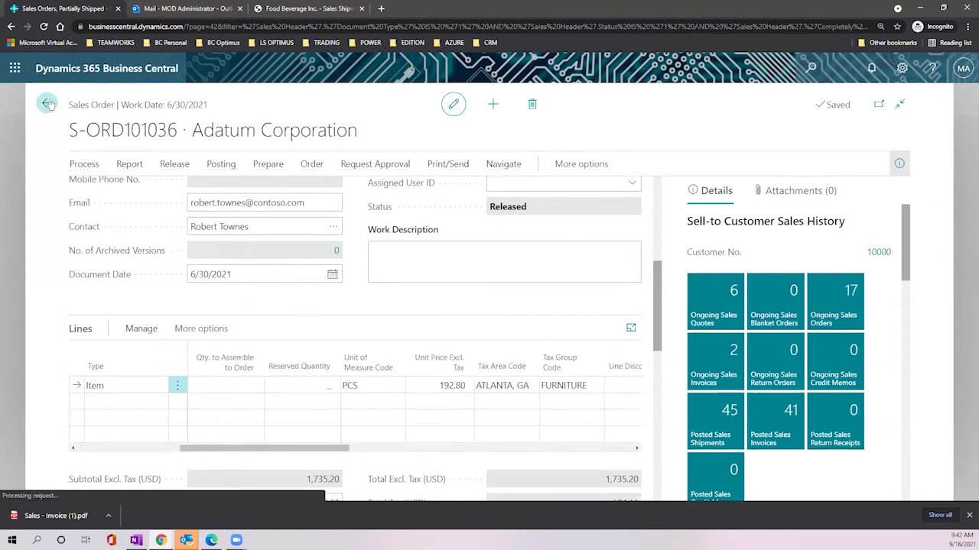
pyautogui.click(49, 105)
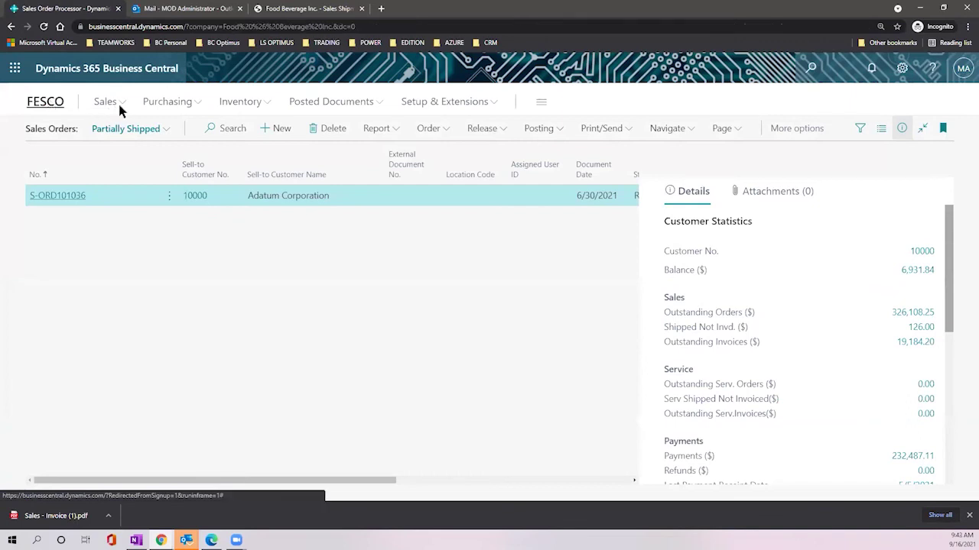
pyautogui.click(162, 102)
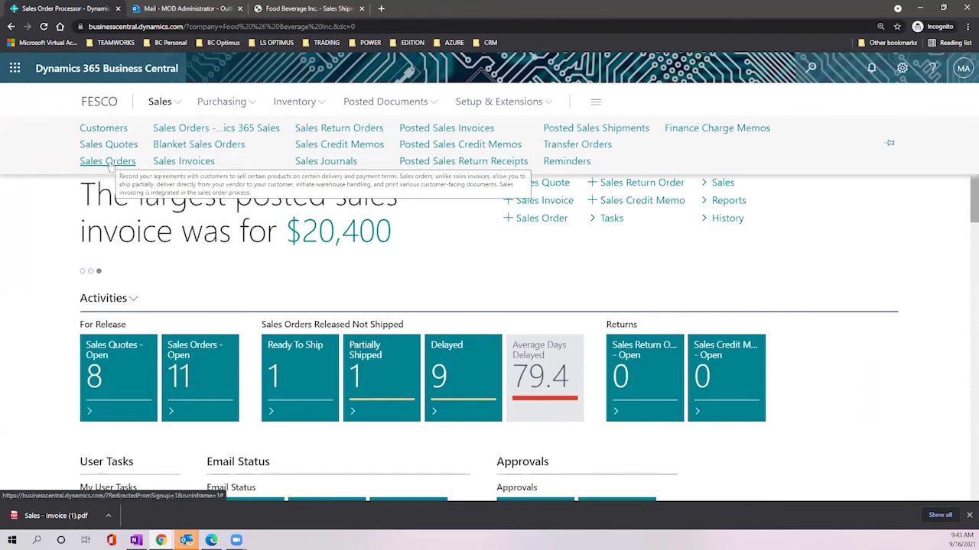
pyautogui.click(107, 161)
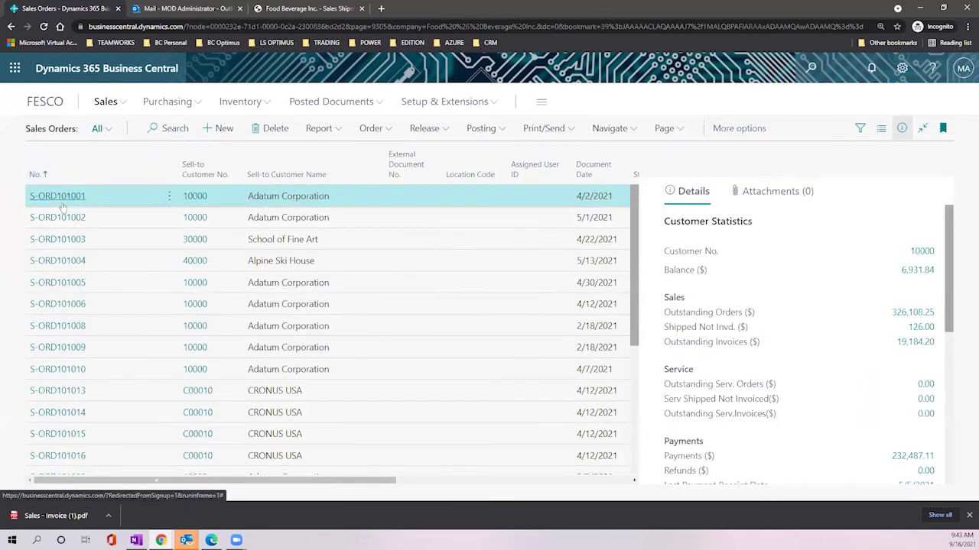
pyautogui.scroll(-3, 68, 213)
pyautogui.scroll(-3, 68, 214)
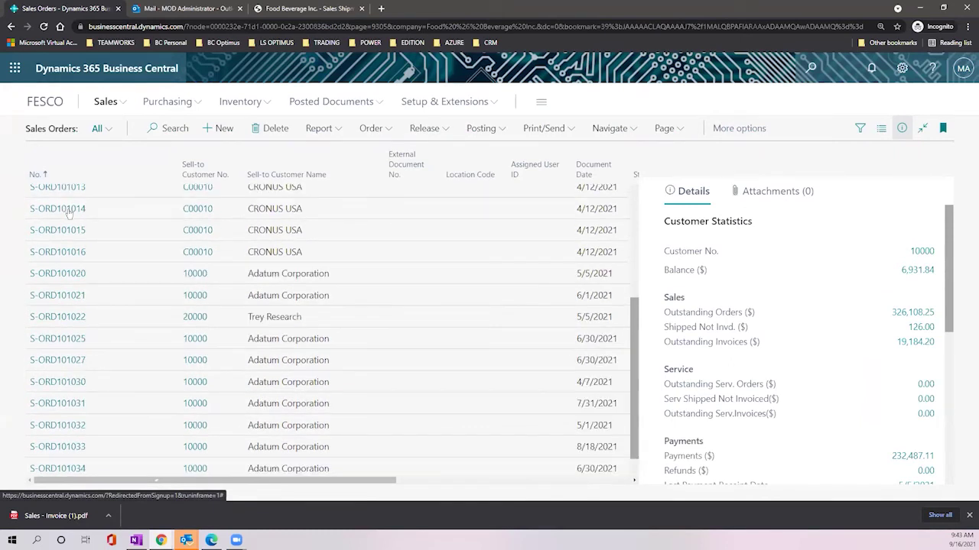
pyautogui.scroll(6, 227, 240)
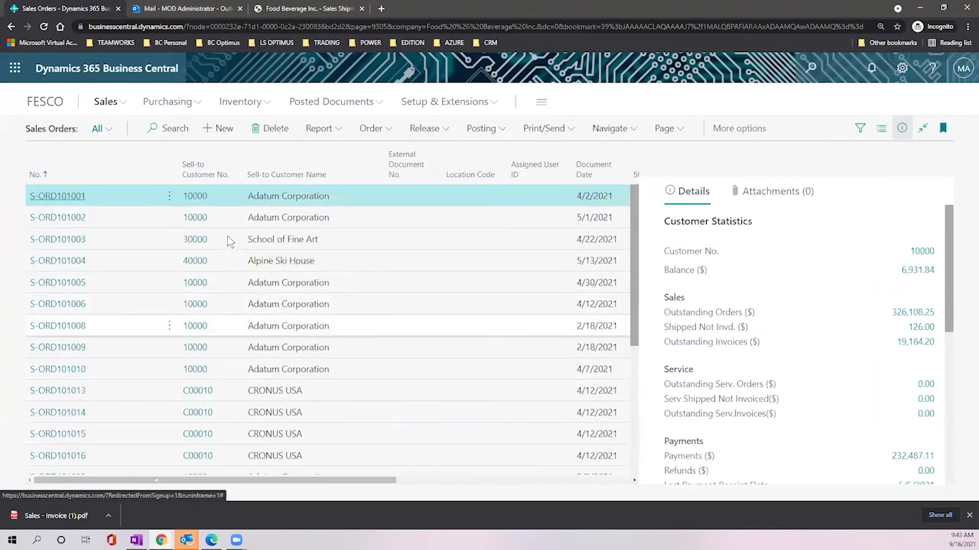
pyautogui.moveTo(340, 480); pyautogui.dragTo(437, 483)
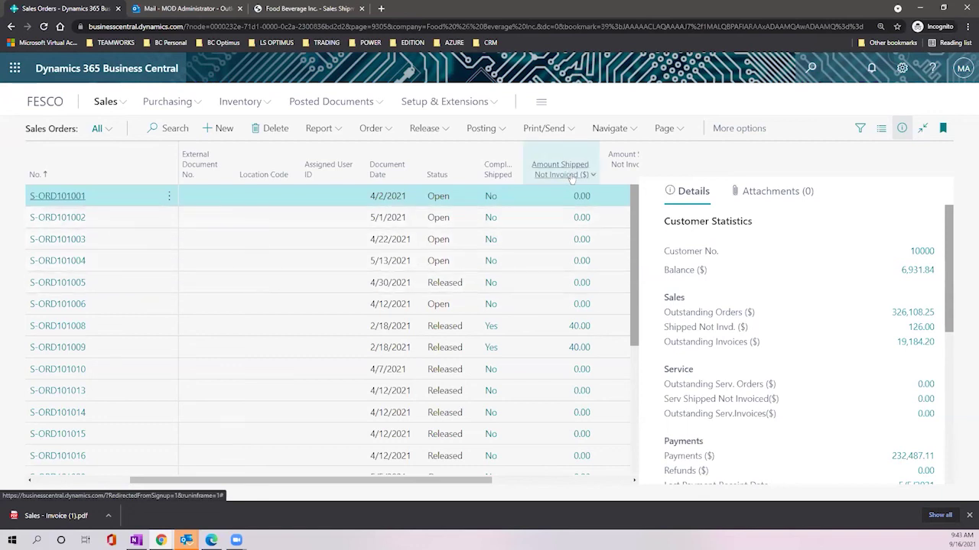
pyautogui.moveTo(572, 176)
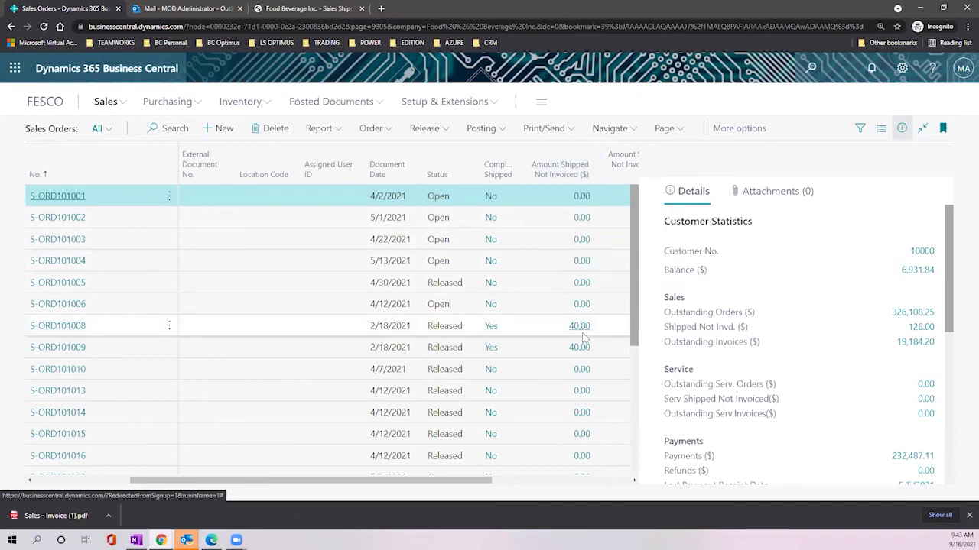
pyautogui.moveTo(355, 479); pyautogui.dragTo(511, 490)
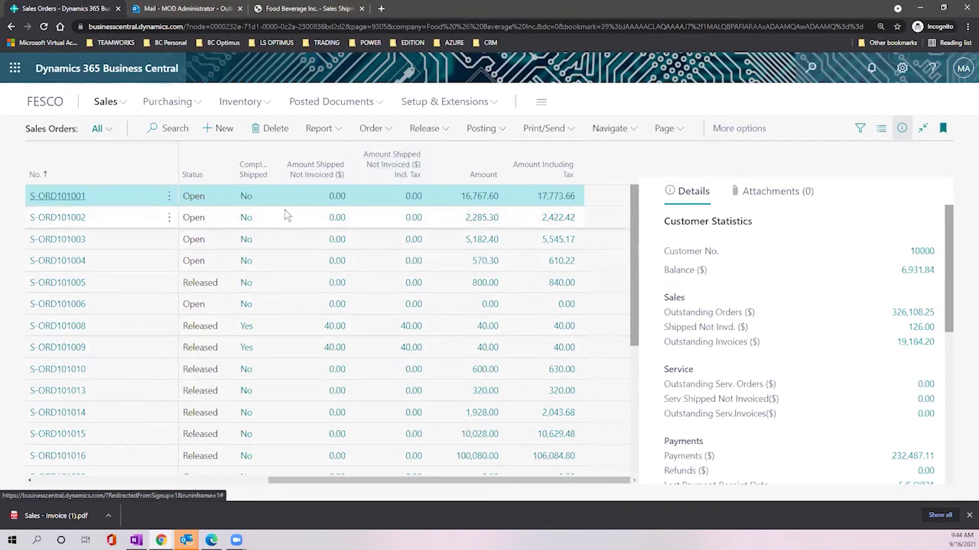
pyautogui.scroll(-8, 273, 276)
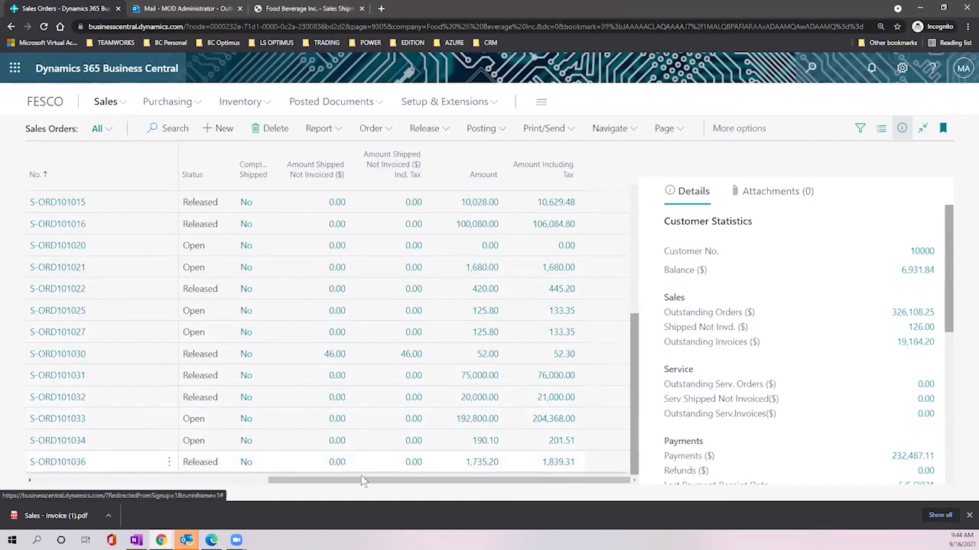
pyautogui.moveTo(359, 480); pyautogui.dragTo(51, 495)
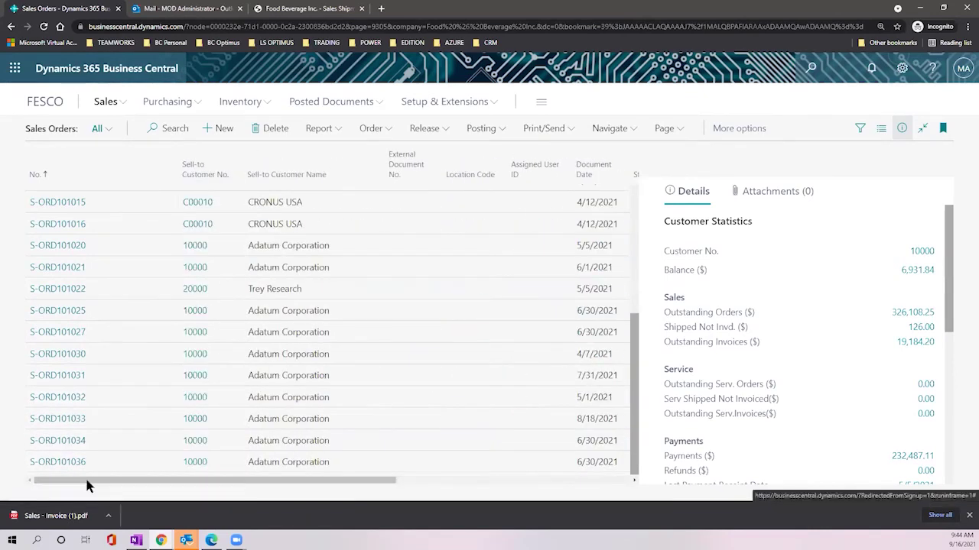
# Step: Open sales order S-ORD101036 and scroll to its item line
pyautogui.click(65, 463)
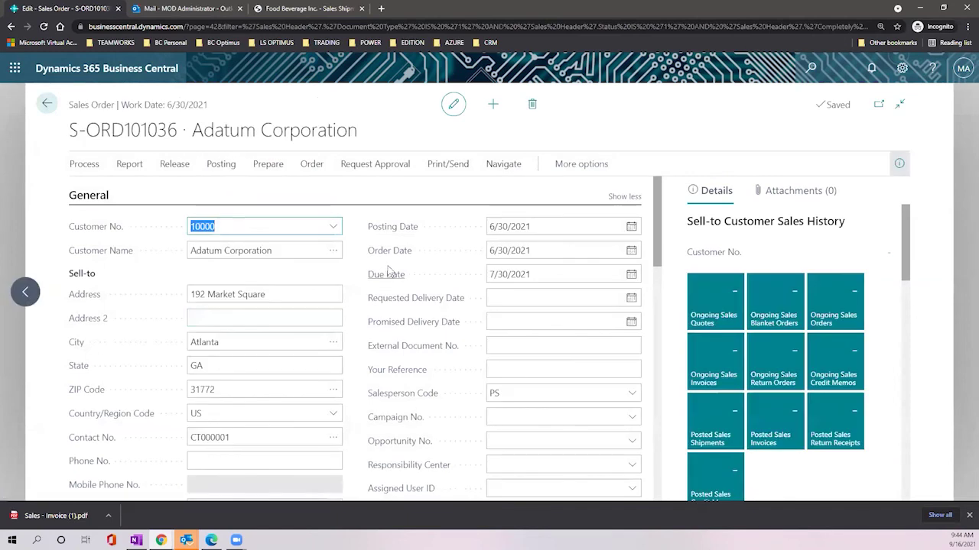
pyautogui.scroll(-2, 397, 266)
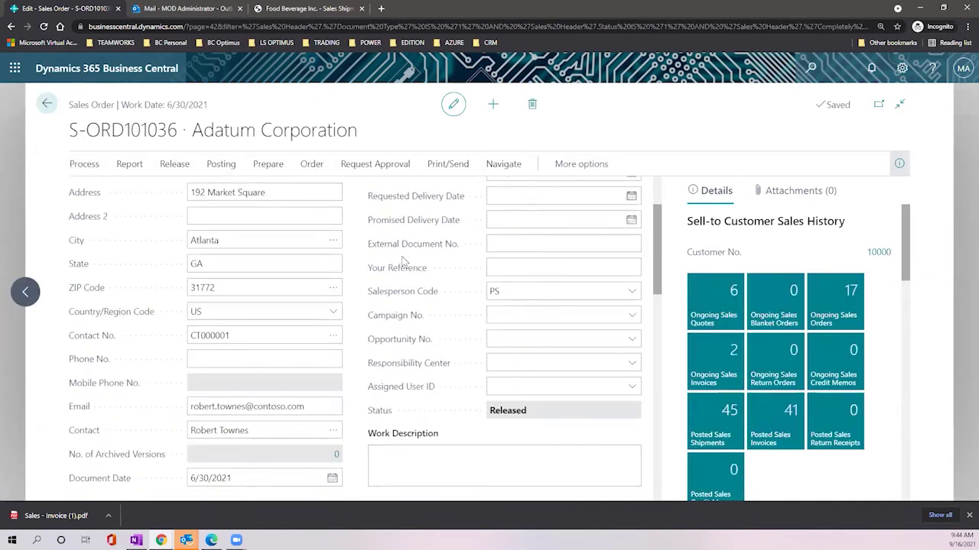
pyautogui.scroll(-5, 405, 264)
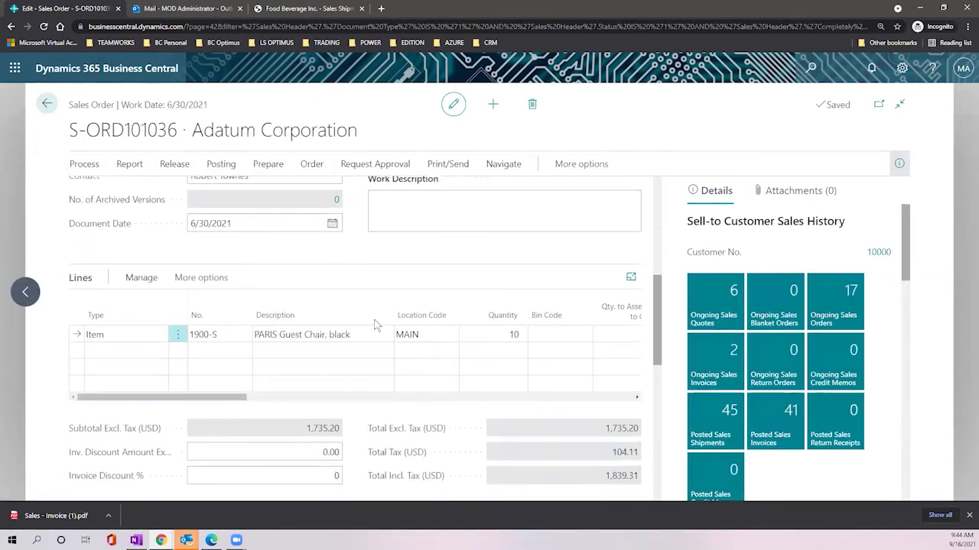
pyautogui.moveTo(217, 401); pyautogui.dragTo(480, 396)
# Step: Set the line's Qty. to Ship to 0 and clear its Qty. to Invoice
pyautogui.click(363, 330)
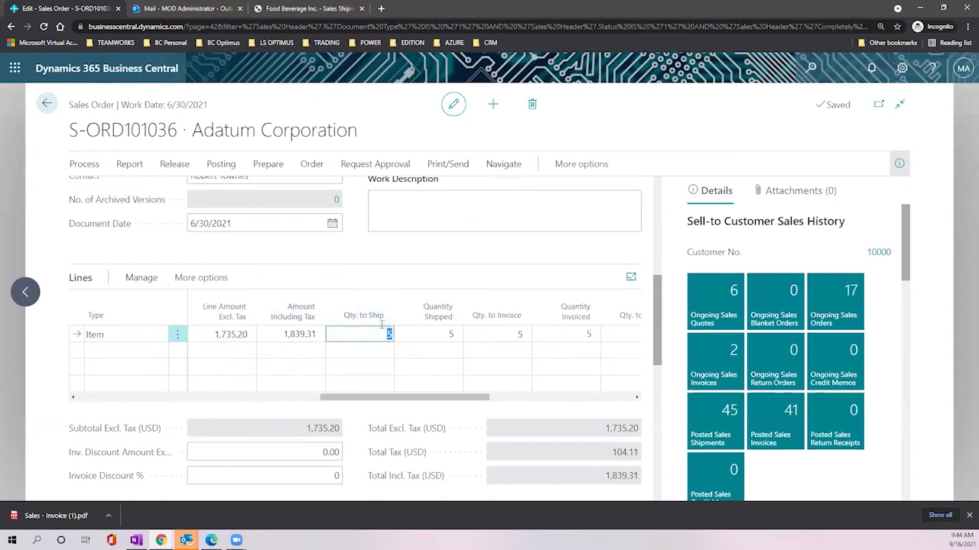
pyautogui.click(428, 257)
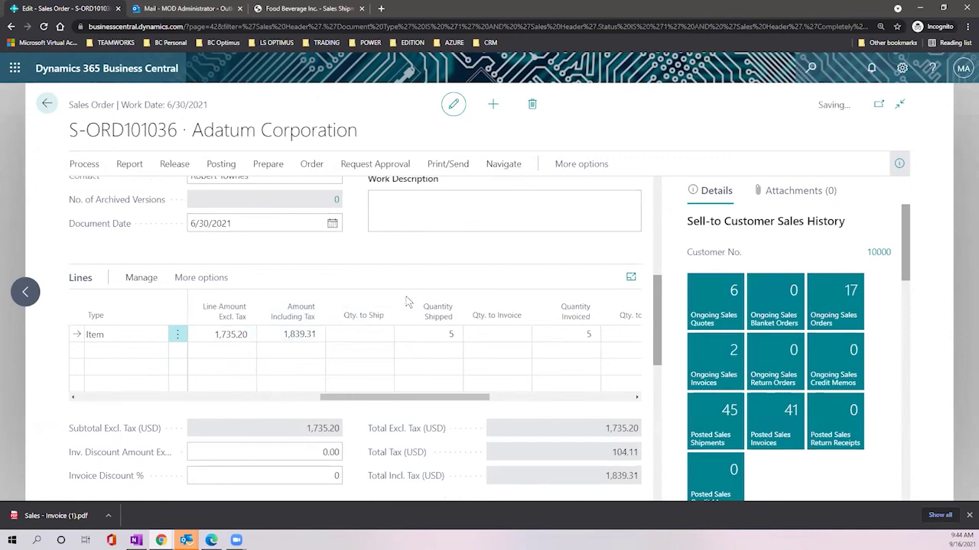
pyautogui.click(501, 334)
pyautogui.click(370, 332)
pyautogui.write('5')
pyautogui.press('Tab')
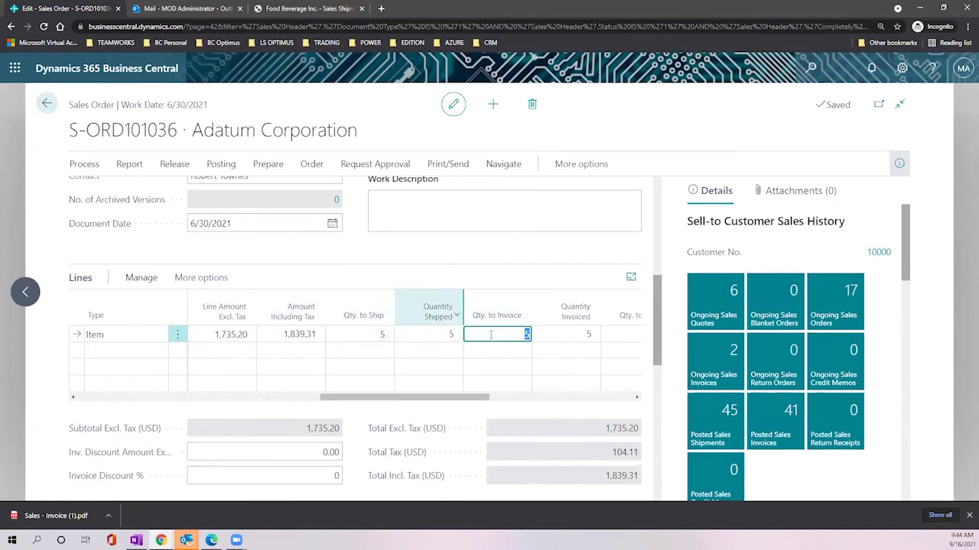
pyautogui.click(379, 335)
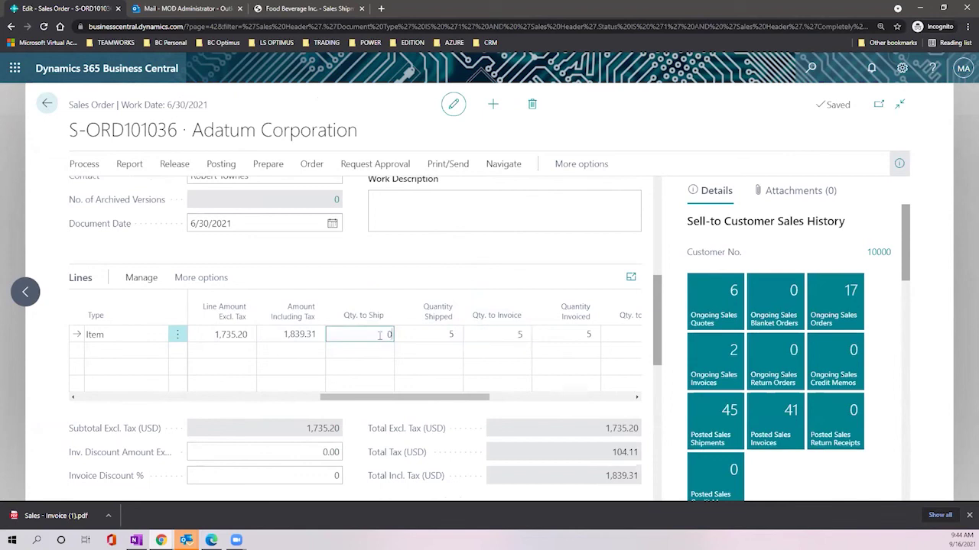
pyautogui.press('Tab')
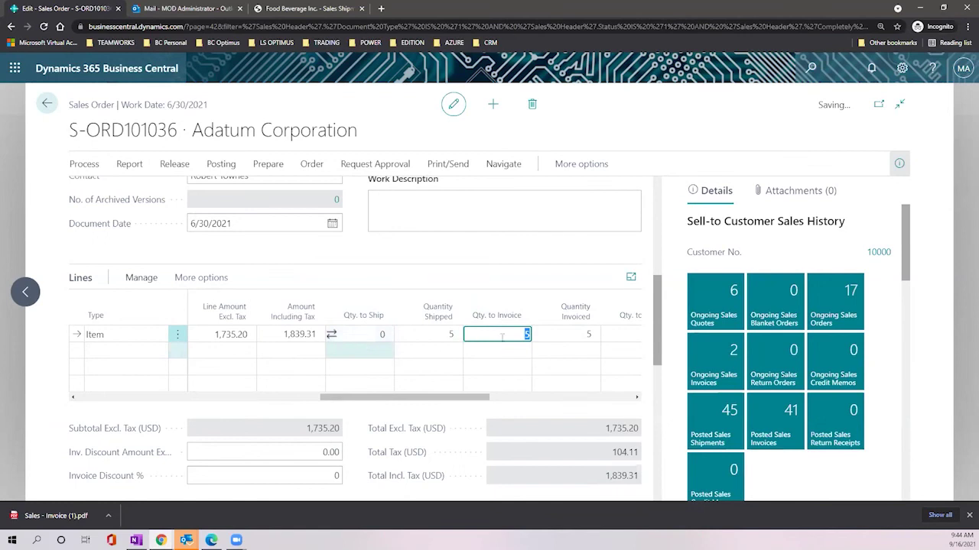
pyautogui.press('BackSpace')
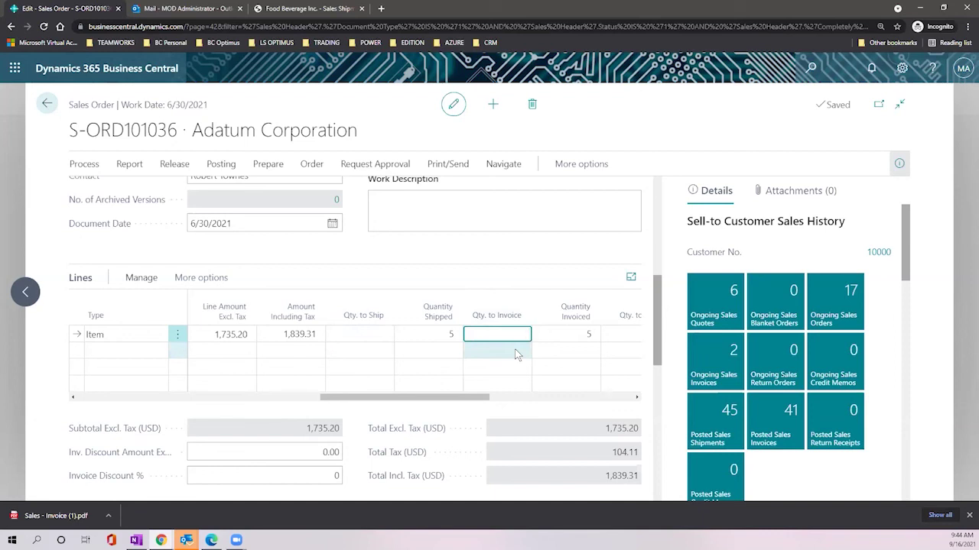
pyautogui.moveTo(492, 393); pyautogui.dragTo(639, 388)
pyautogui.click(902, 68)
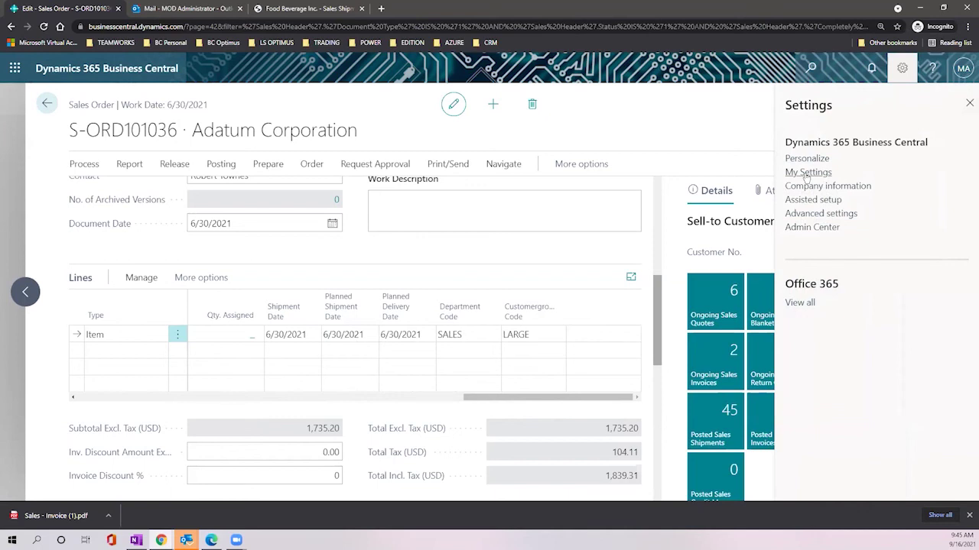
# Step: Close My Settings unchanged and switch sales order S-ORD101036 into Personalize mode
pyautogui.click(807, 173)
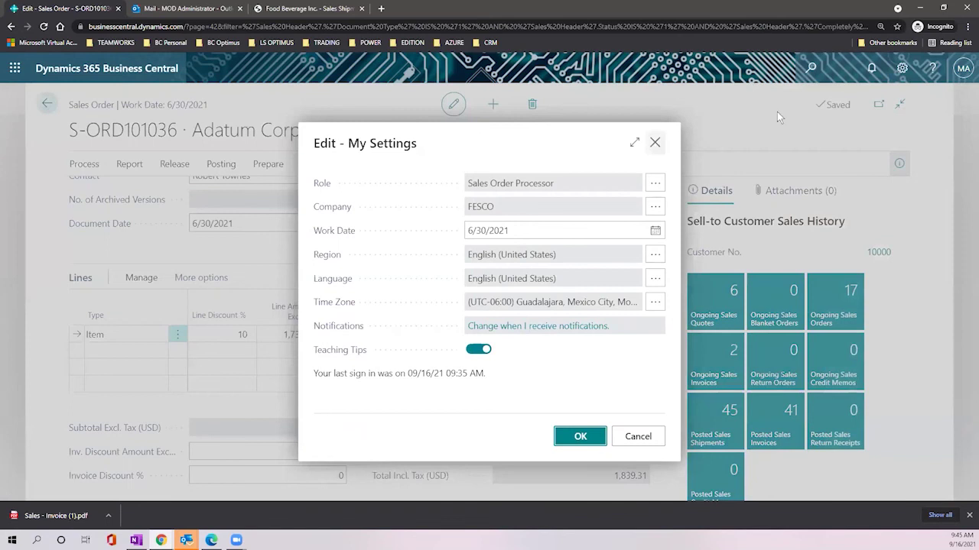
pyautogui.click(655, 142)
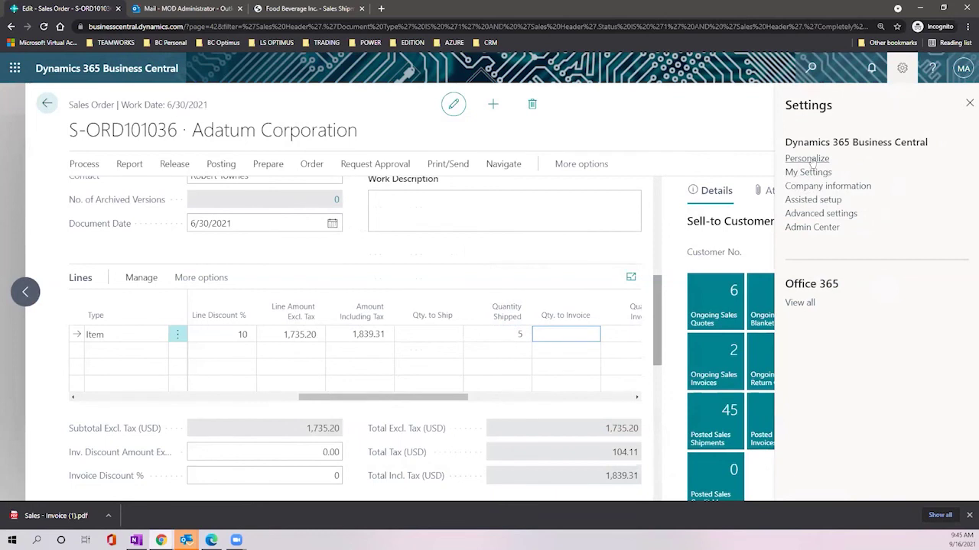
pyautogui.click(807, 159)
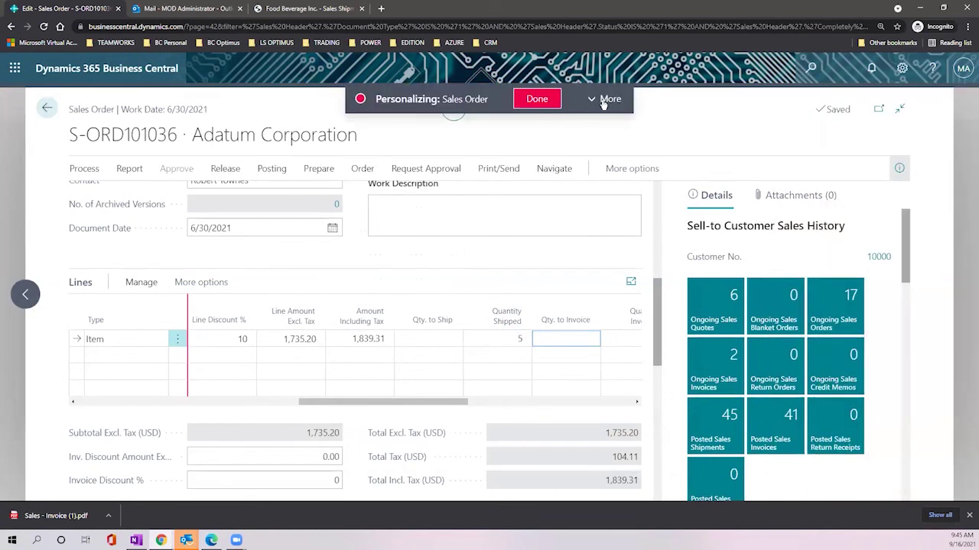
# Step: Expand the personalization tools and inspect the Work Description, External Document No. and Customer Name fields
pyautogui.click(601, 98)
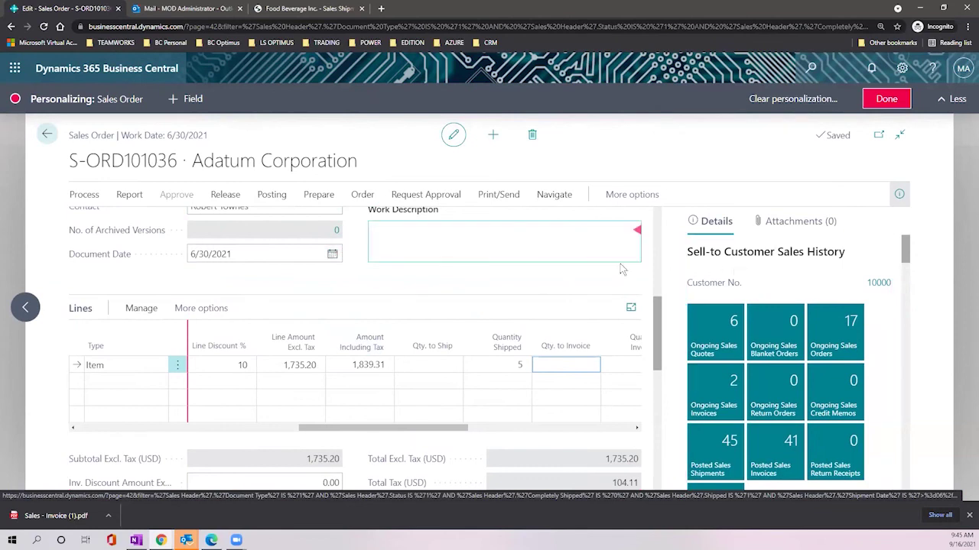
pyautogui.click(417, 365)
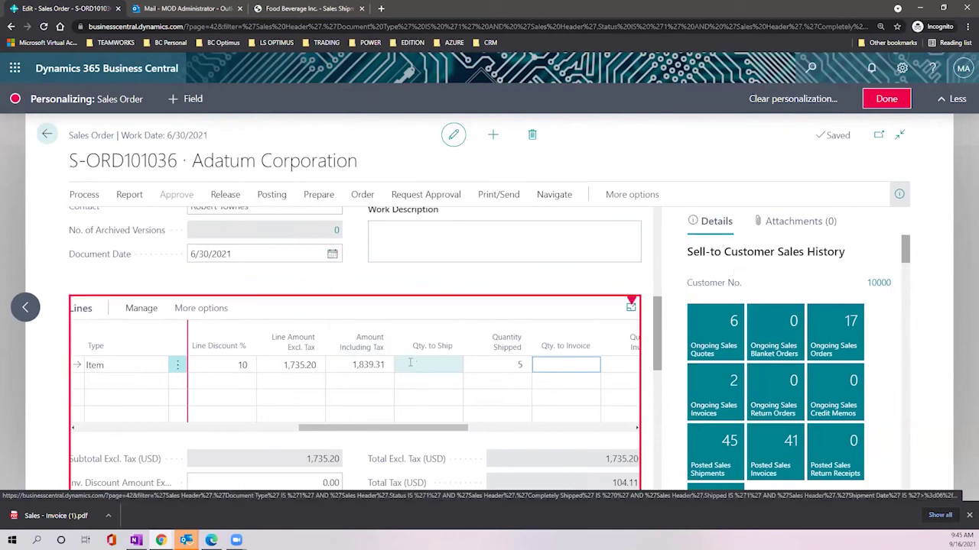
pyautogui.click(638, 231)
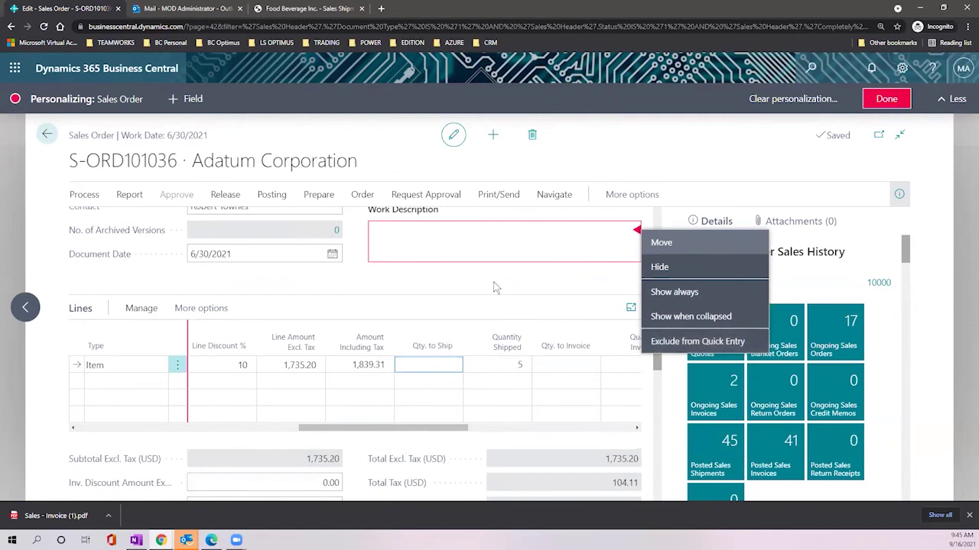
pyautogui.scroll(10, 493, 277)
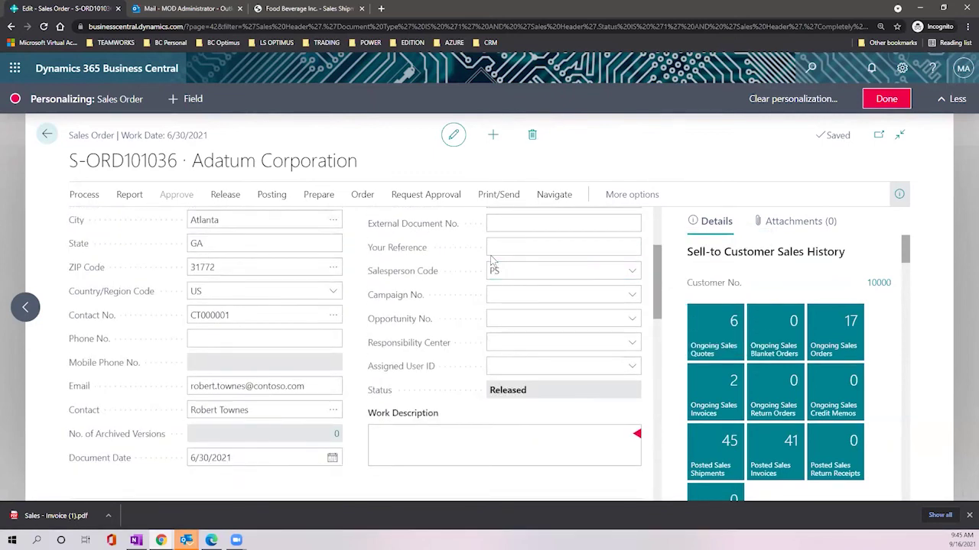
pyautogui.click(579, 305)
pyautogui.click(336, 254)
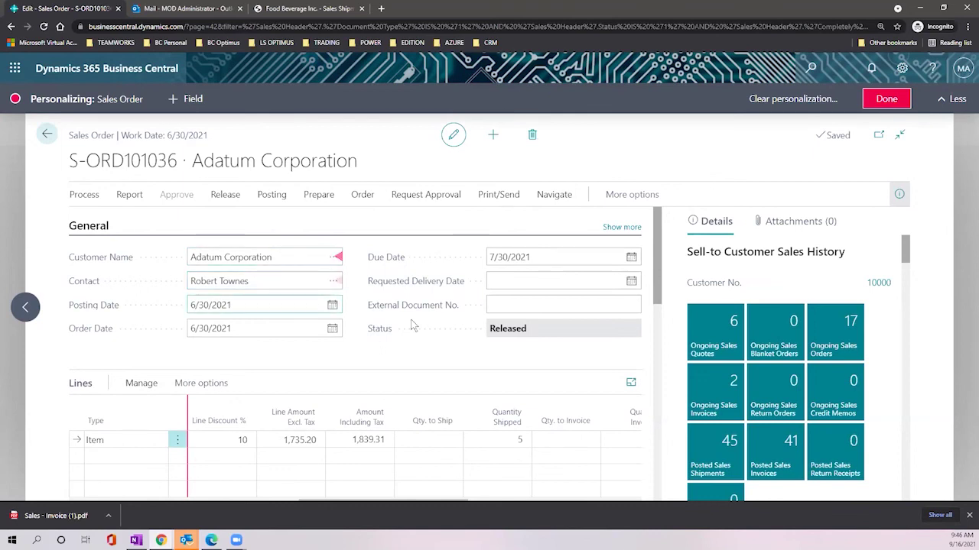
# Step: Show all fields in the General section and select the Lines part for personalizing
pyautogui.click(623, 228)
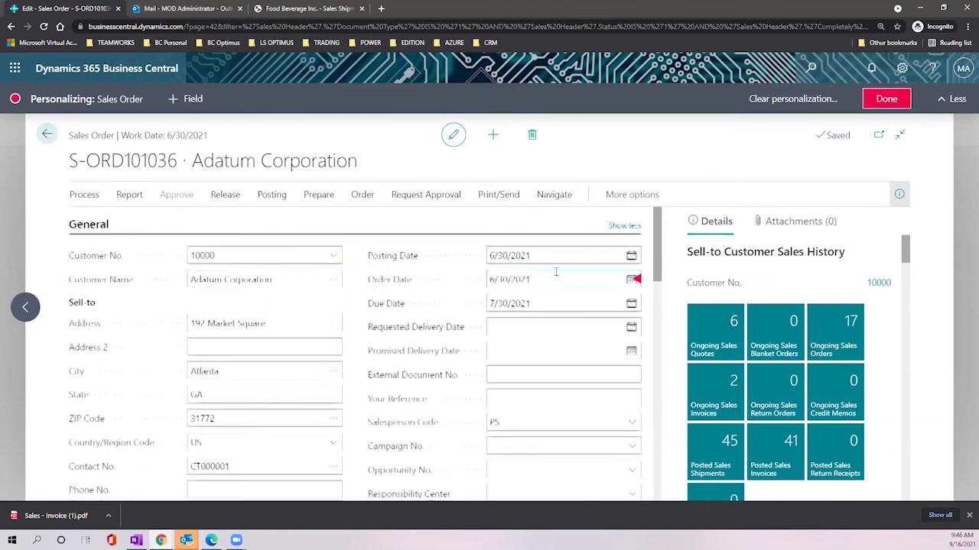
pyautogui.scroll(-3, 555, 273)
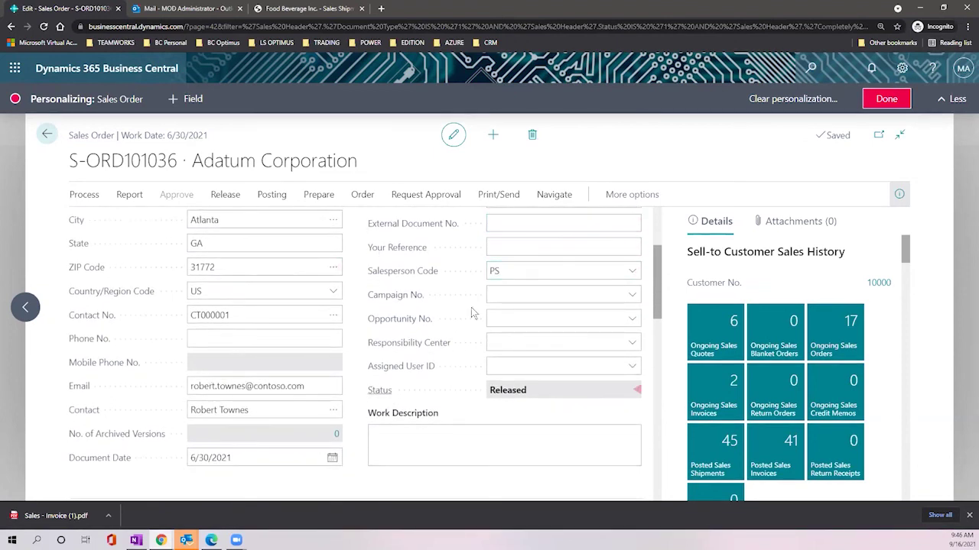
pyautogui.scroll(-1, 438, 267)
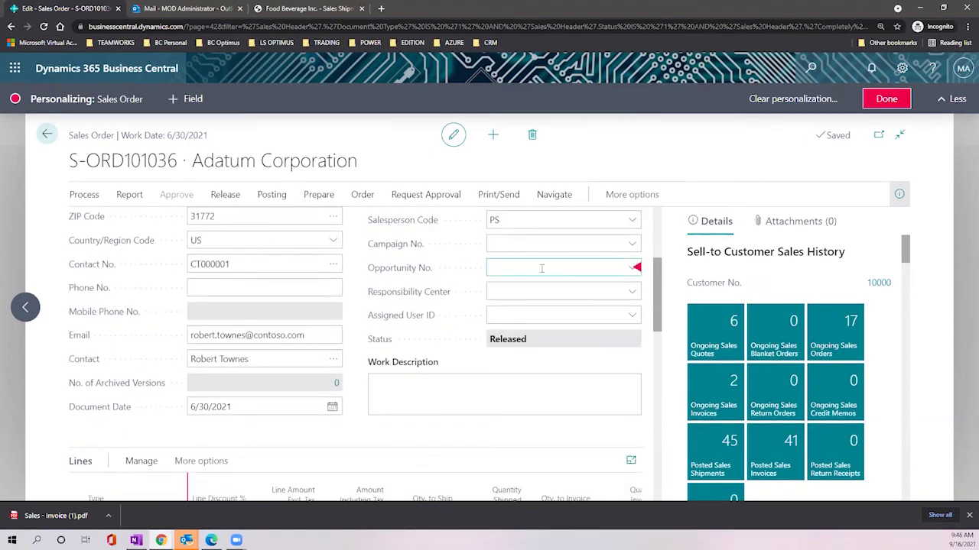
pyautogui.scroll(-4, 542, 269)
pyautogui.click(428, 313)
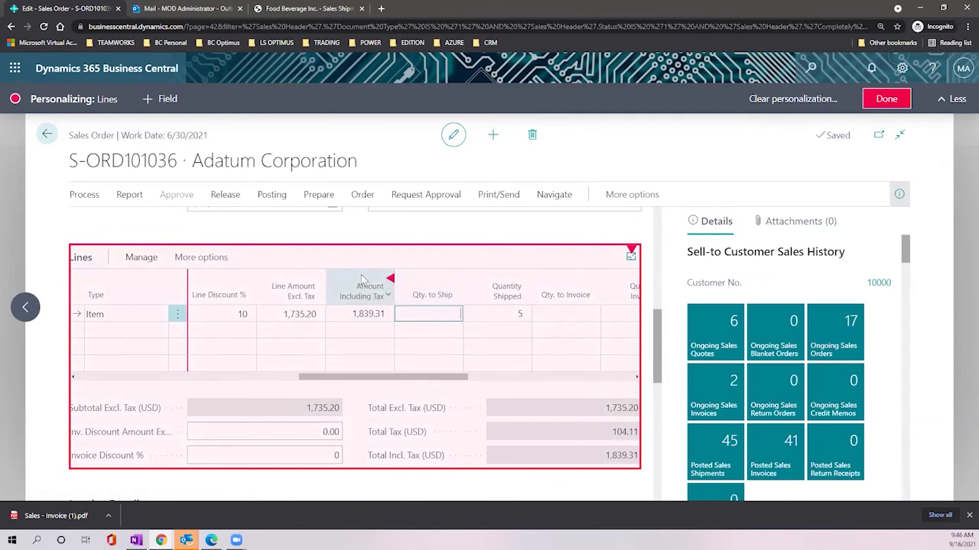
# Step: Reposition the Line Discount % column and scroll the lines grid to the right
pyautogui.moveTo(214, 292)
pyautogui.mouseDown()
pyautogui.moveTo(383, 291)
pyautogui.moveTo(231, 305)
pyautogui.mouseUp()
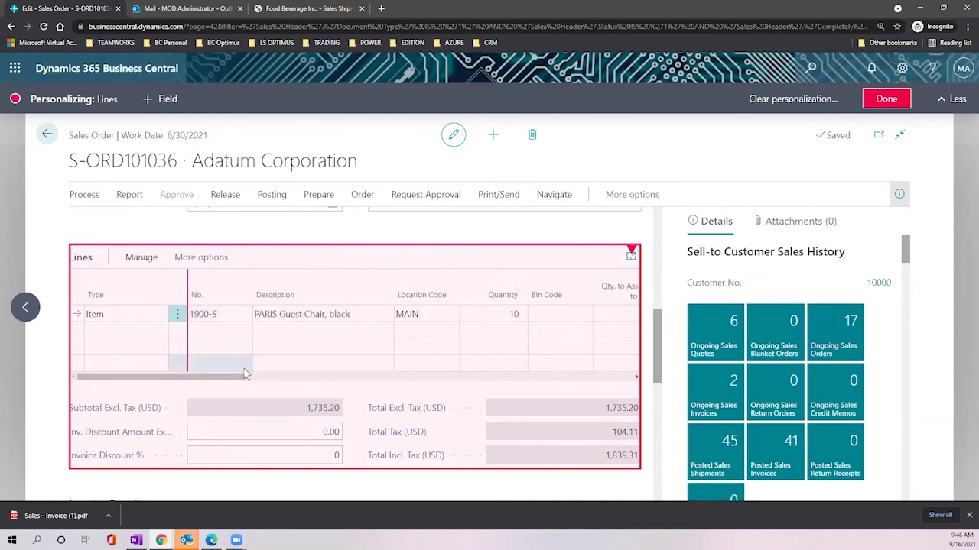
pyautogui.moveTo(238, 376); pyautogui.dragTo(437, 374)
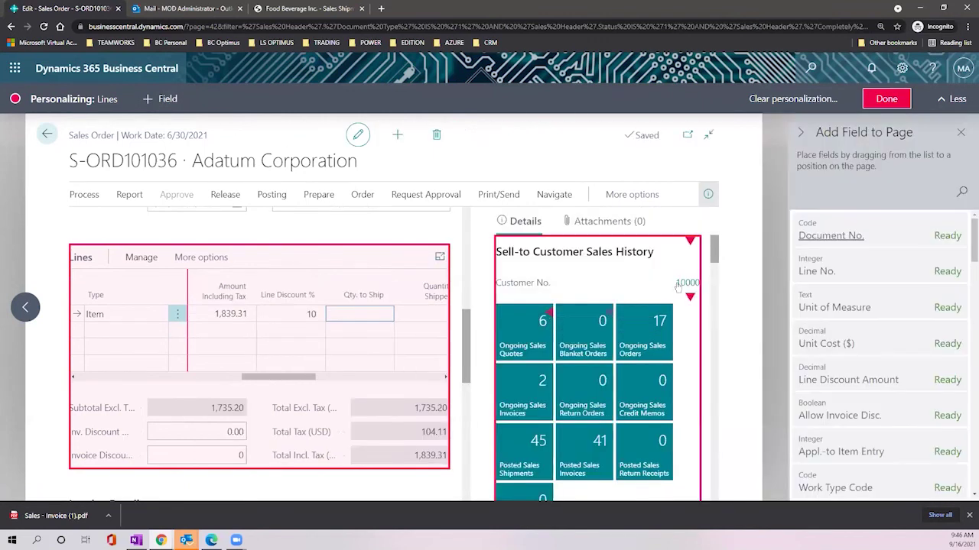
# Step: Search the addable fields for 'rea' to find Return Reason Code, then finish personalizing
pyautogui.scroll(-1, 879, 283)
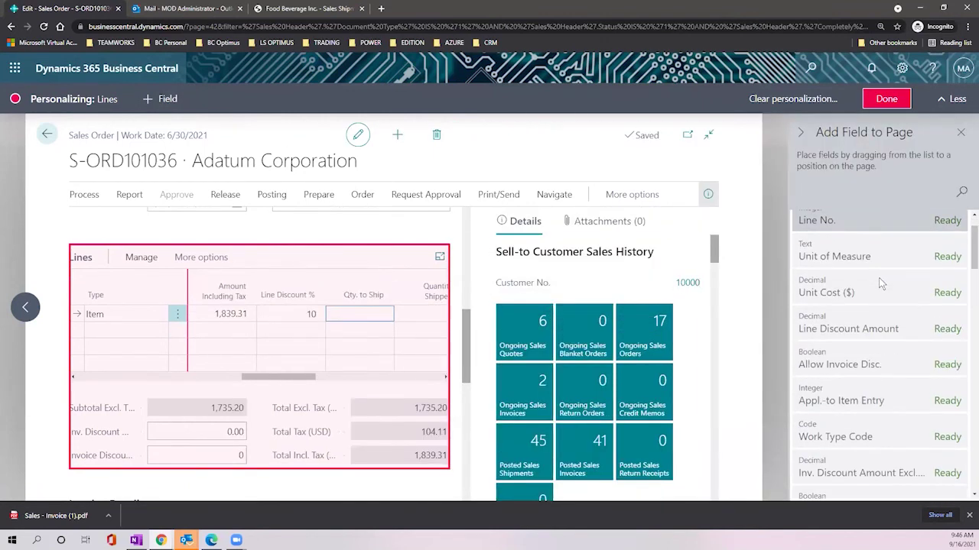
pyautogui.scroll(-1, 864, 282)
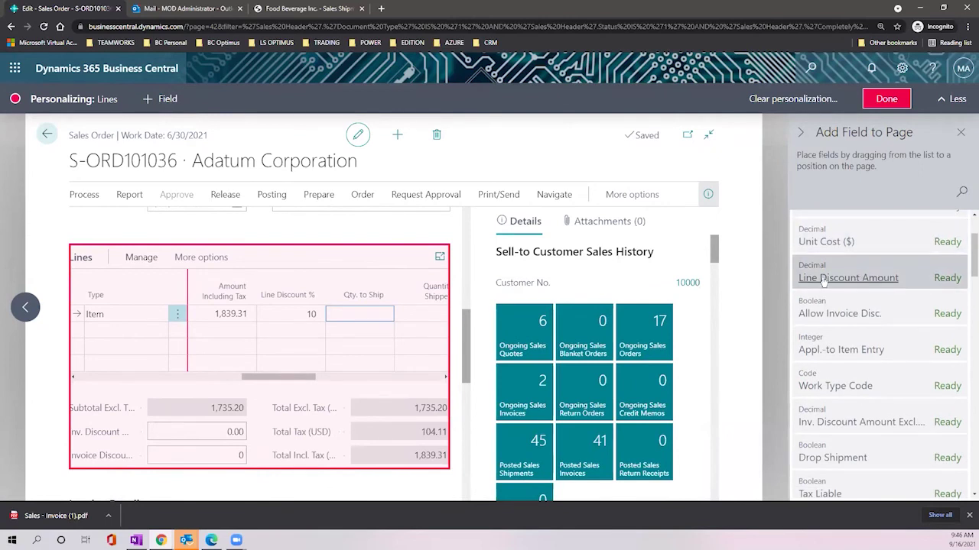
pyautogui.scroll(-1, 856, 284)
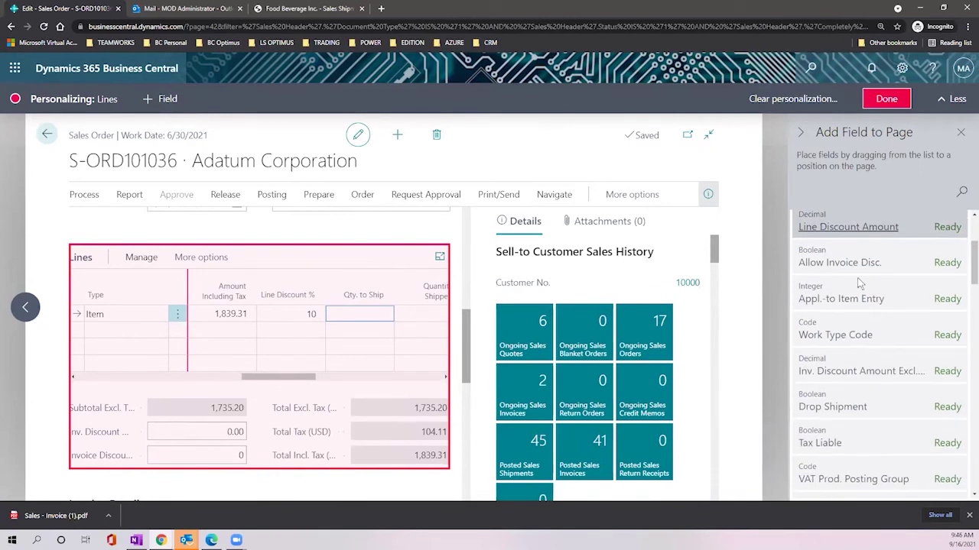
pyautogui.scroll(-2, 859, 282)
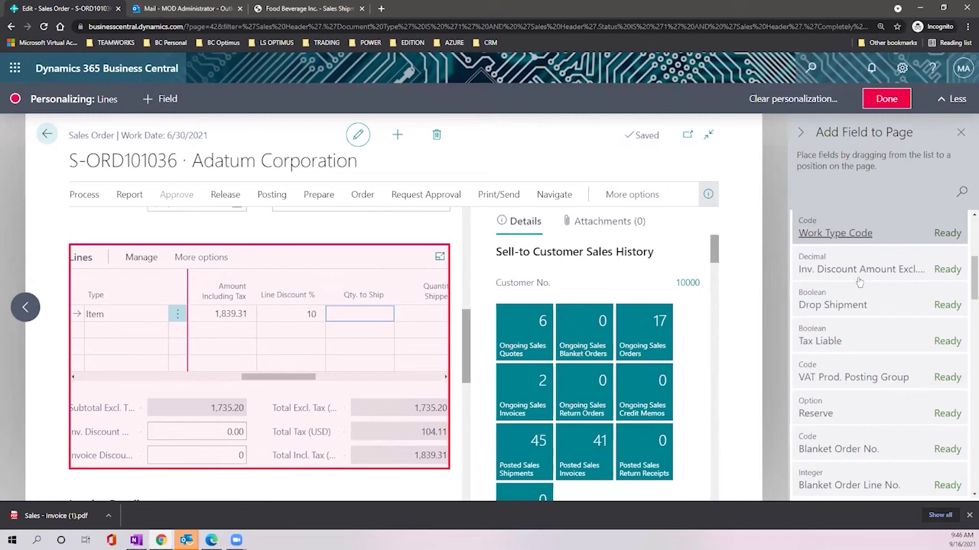
pyautogui.scroll(-1, 858, 282)
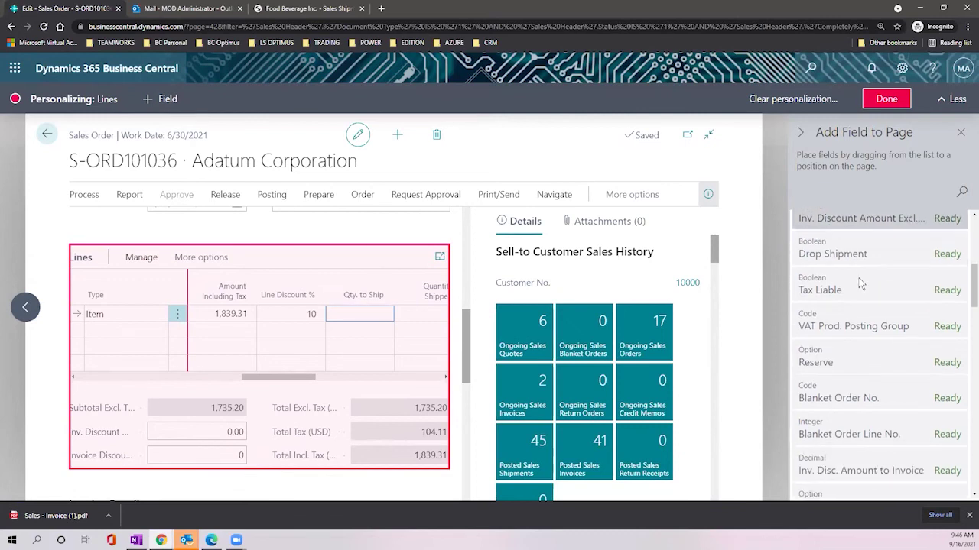
pyautogui.click(961, 194)
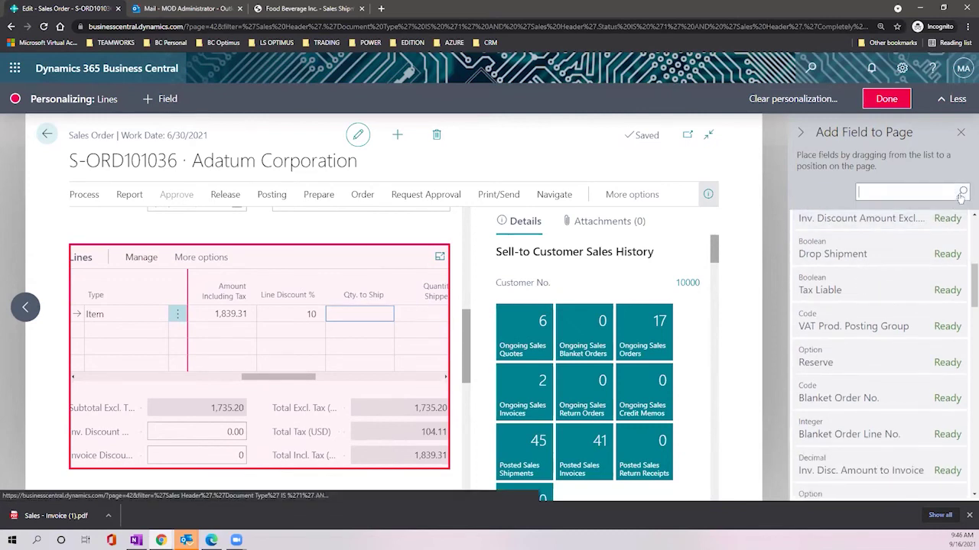
pyautogui.write('re')
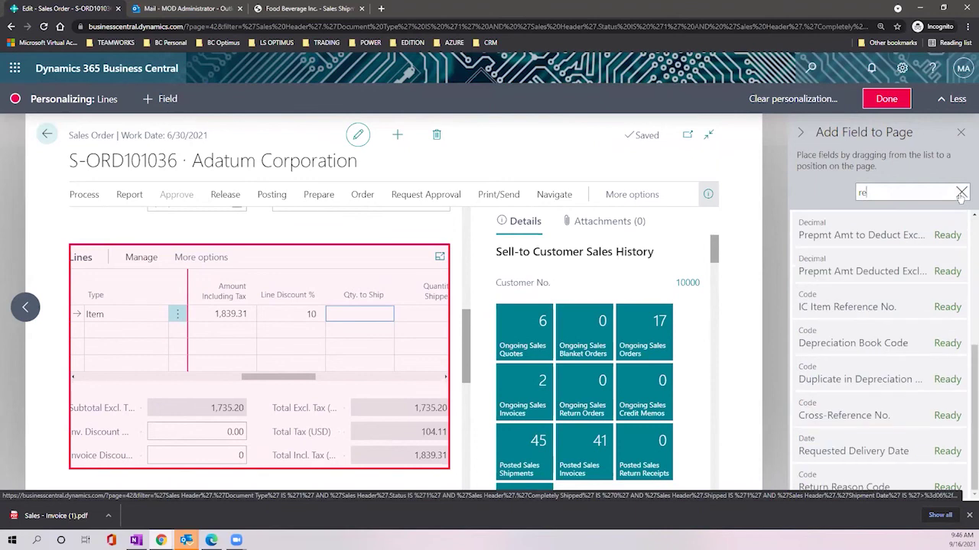
pyautogui.write('as')
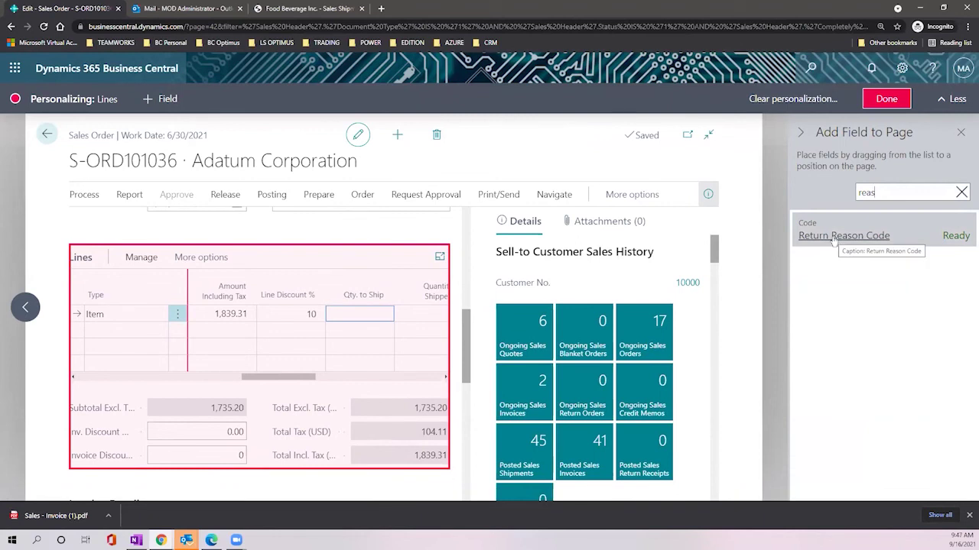
pyautogui.click(886, 99)
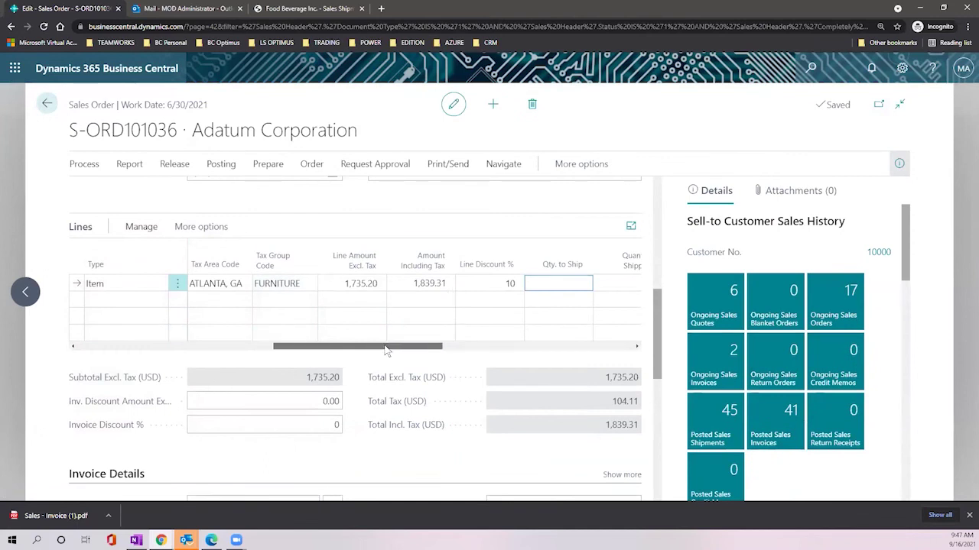
# Step: Delete sales order S-ORD101036, confirming Yes in the dialog
pyautogui.moveTo(382, 350); pyautogui.dragTo(394, 349)
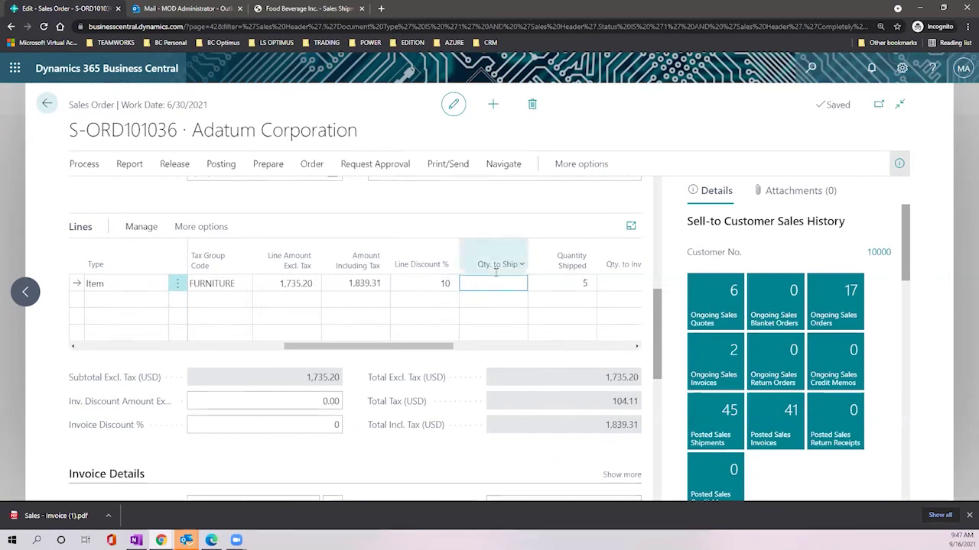
pyautogui.click(533, 106)
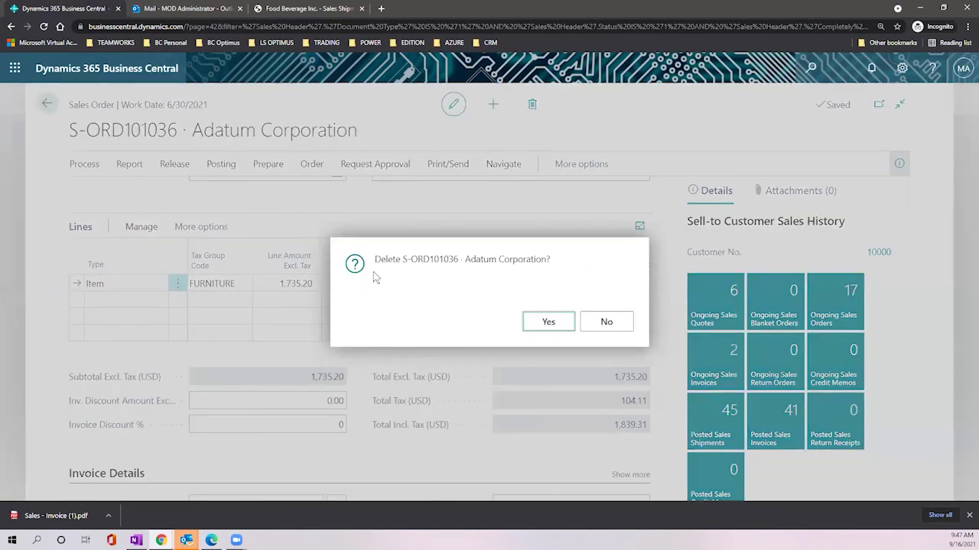
pyautogui.click(540, 325)
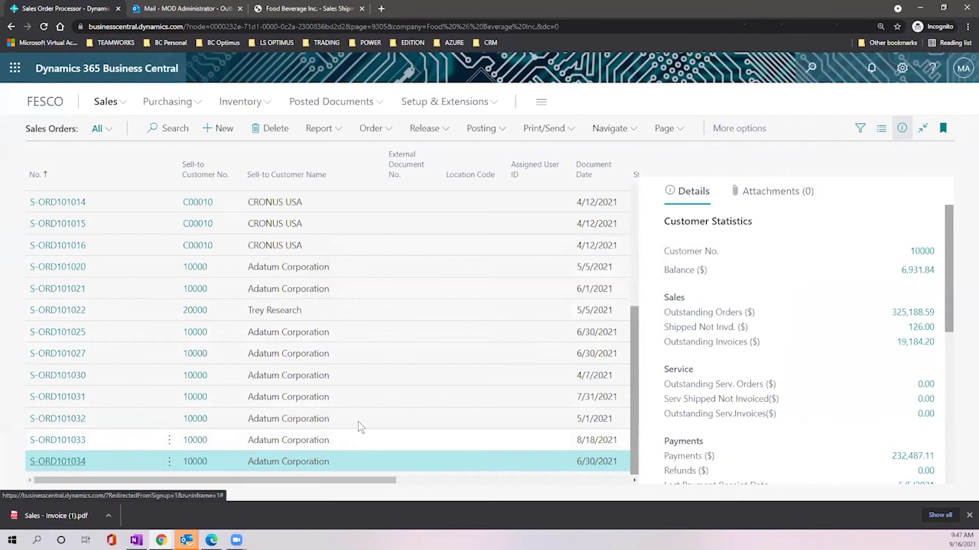
# Step: Return to the FESCO home page, scroll through it, and open the Tell Me search
pyautogui.click(44, 101)
pyautogui.scroll(-2, 283, 285)
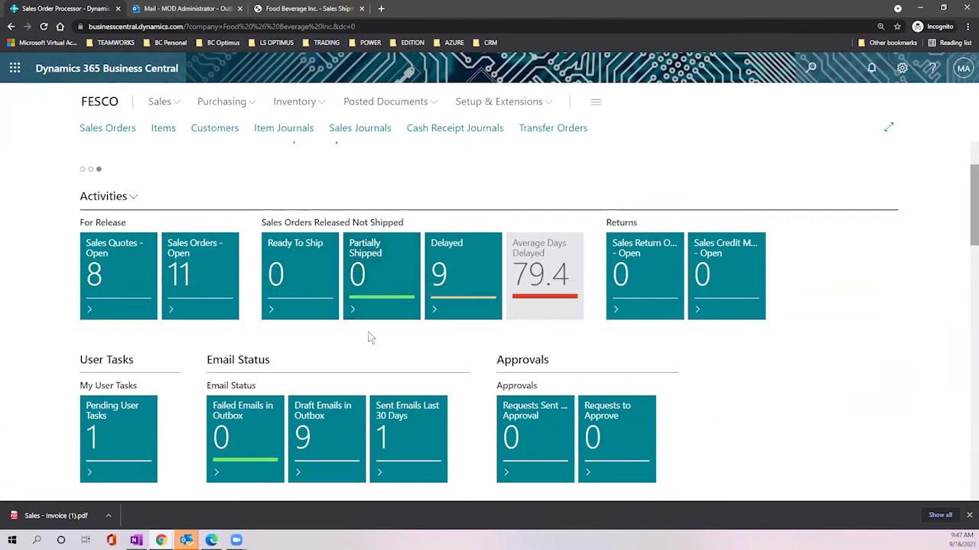
pyautogui.scroll(-3, 370, 337)
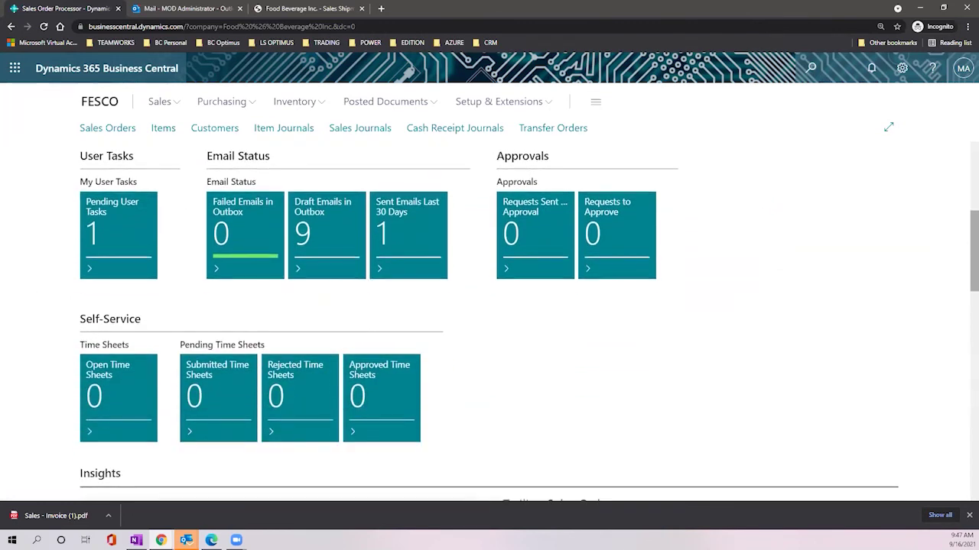
pyautogui.scroll(2, 480, 270)
pyautogui.scroll(3, 480, 271)
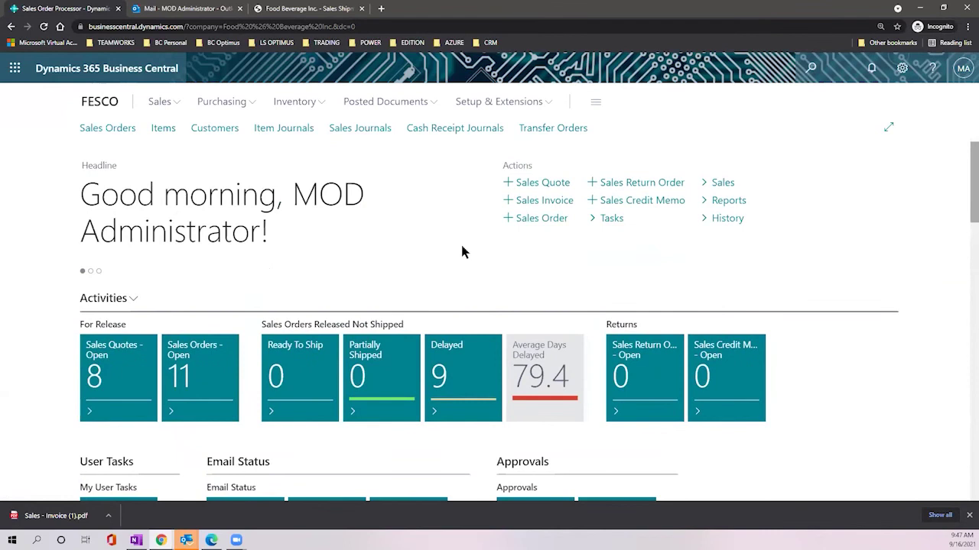
pyautogui.click(808, 69)
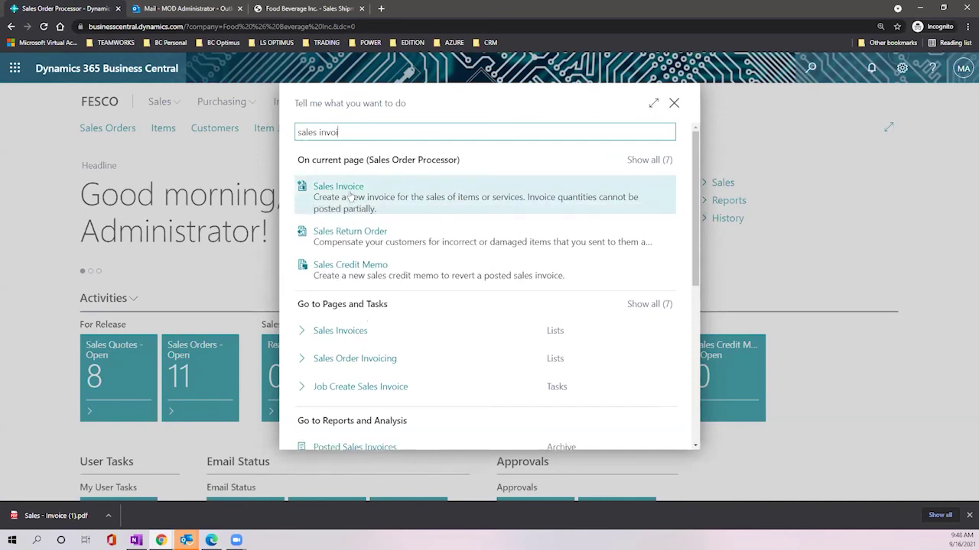
# Step: Open the Sales Invoices page from the Tell Me search results
pyautogui.scroll(-4, 350, 197)
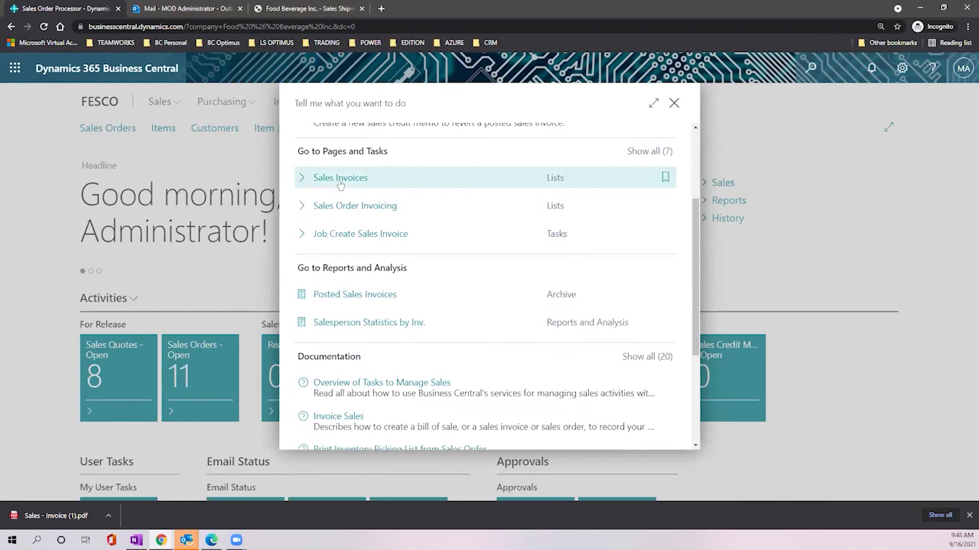
pyautogui.scroll(-3, 346, 190)
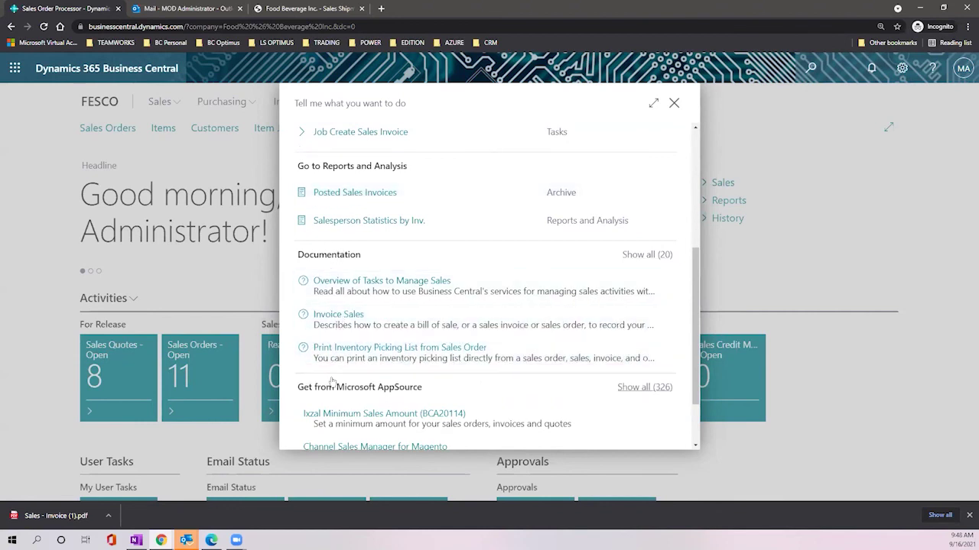
pyautogui.scroll(-2, 332, 380)
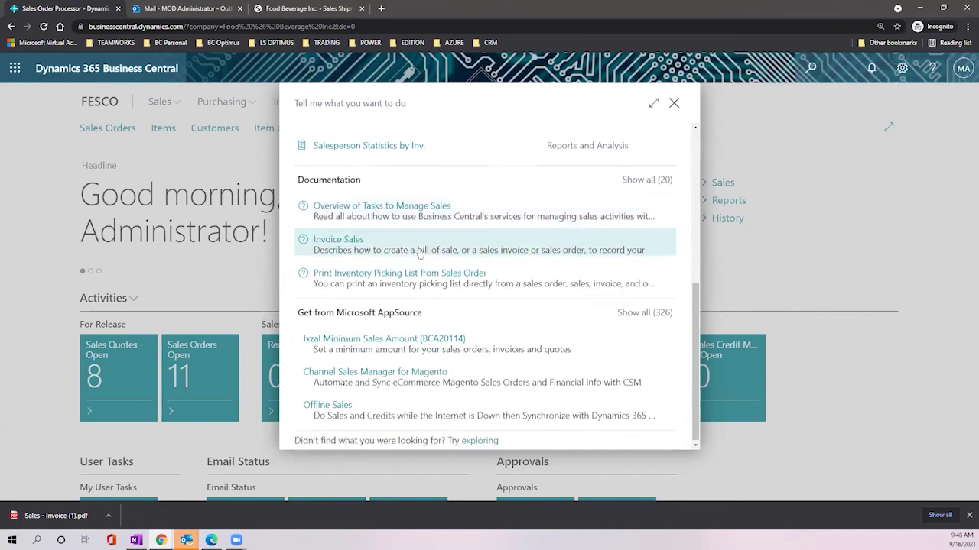
pyautogui.scroll(5, 422, 250)
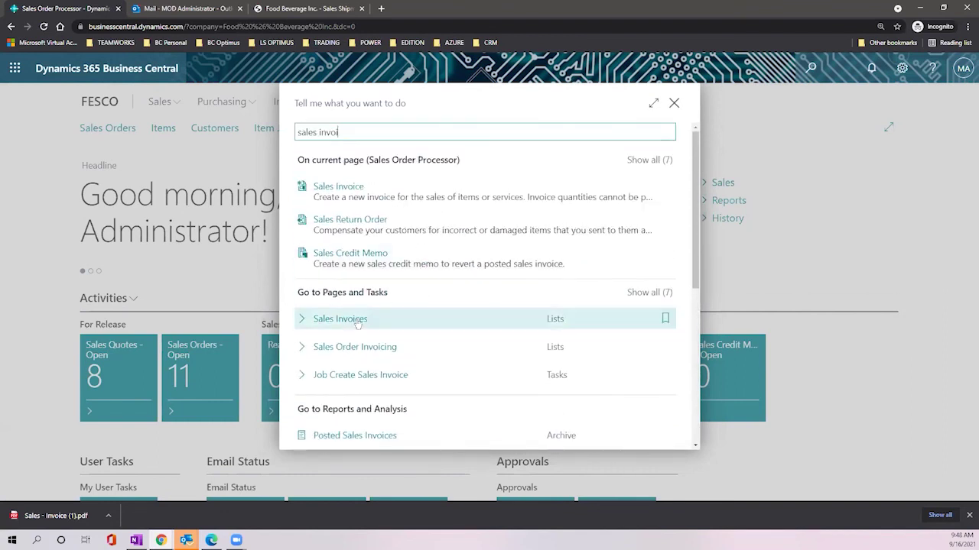
pyautogui.click(357, 321)
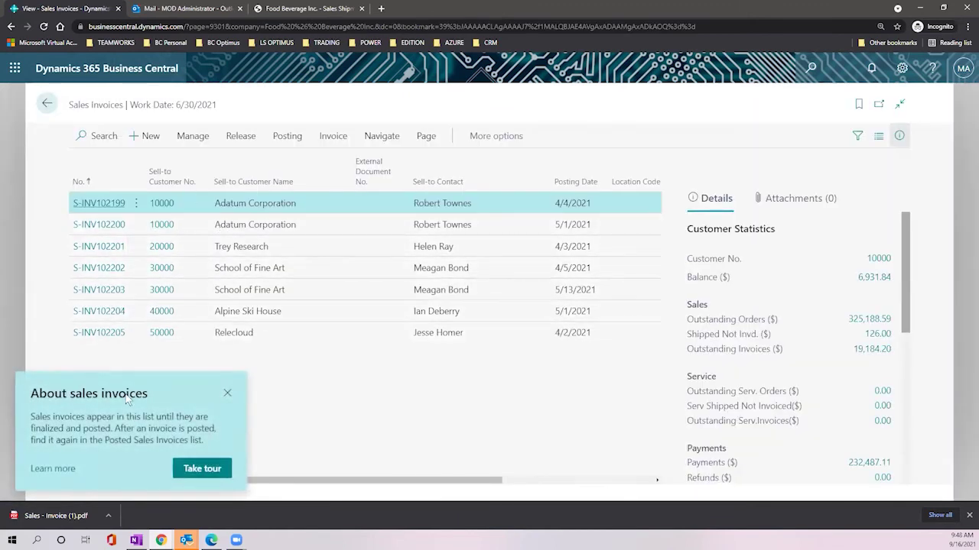
# Step: Start invoice S-INV102223 with Adatum Corporation as the customer
pyautogui.click(227, 394)
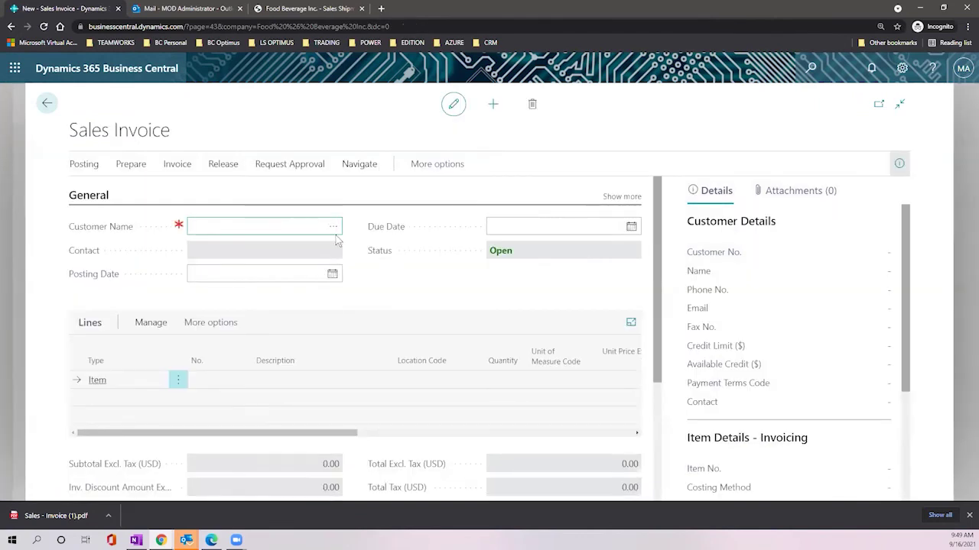
pyautogui.click(334, 227)
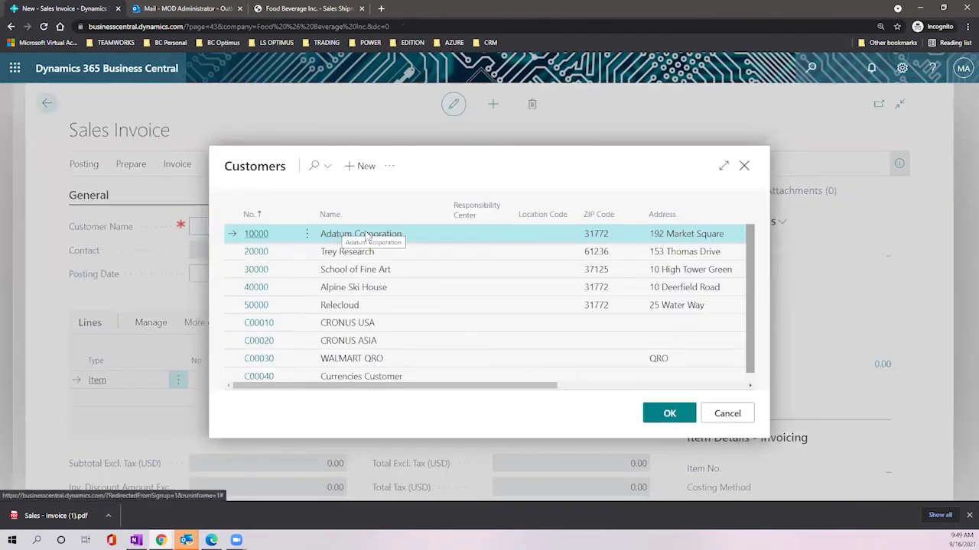
pyautogui.click(662, 416)
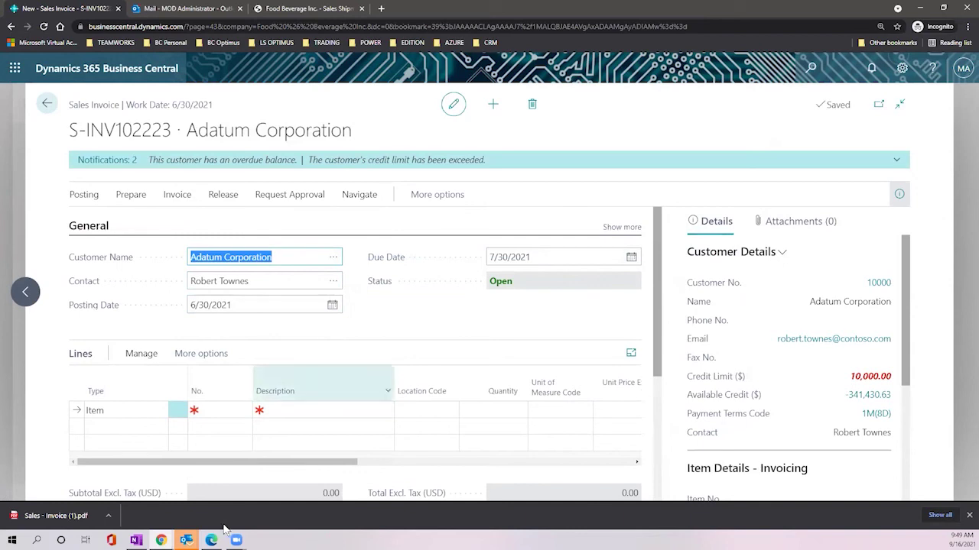
pyautogui.moveTo(285, 464); pyautogui.dragTo(395, 465)
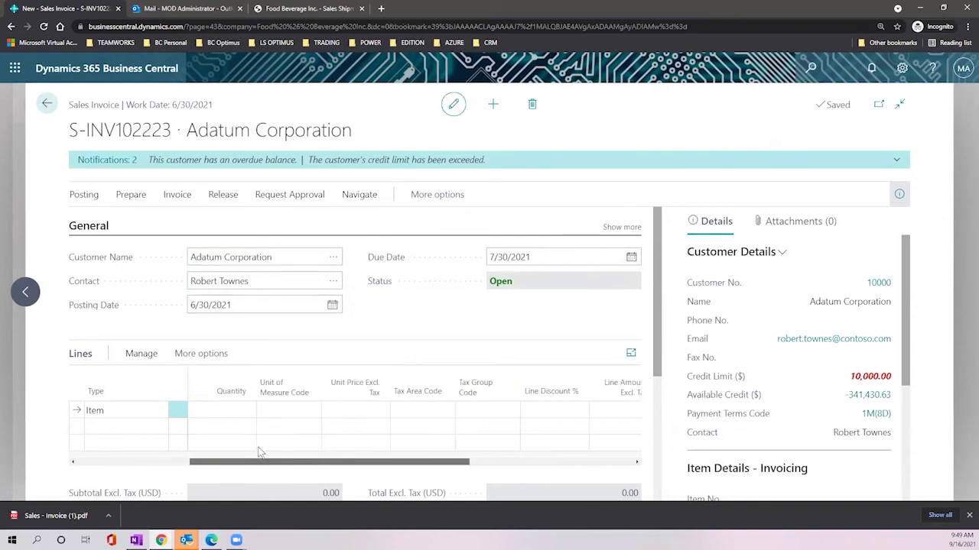
pyautogui.scroll(-2, 417, 327)
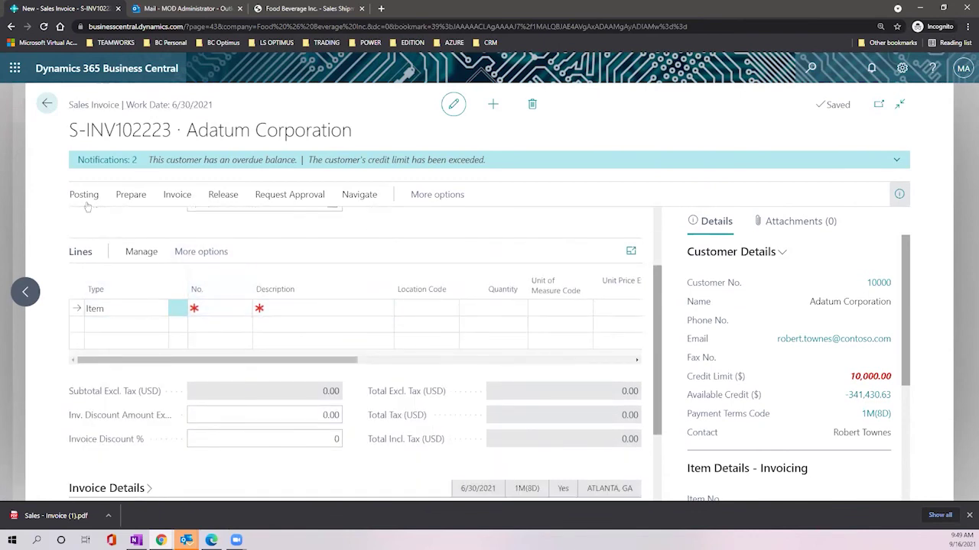
# Step: Bring up the item list for the first line and close it without choosing an item
pyautogui.click(230, 309)
pyautogui.click(234, 309)
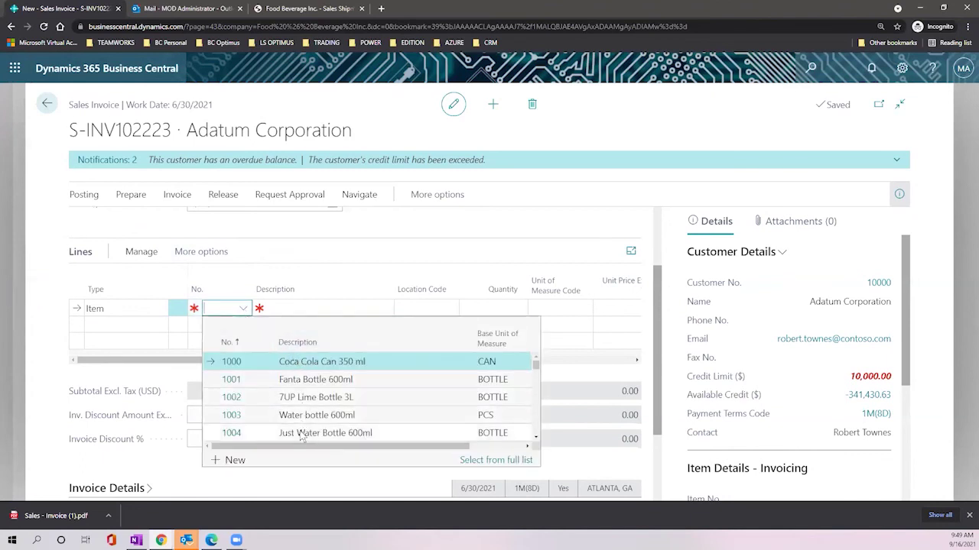
pyautogui.click(514, 305)
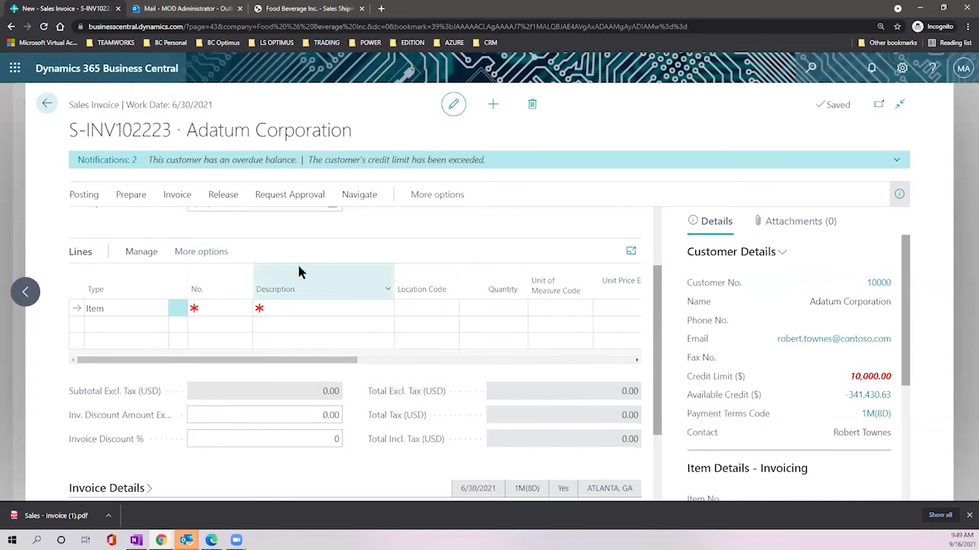
pyautogui.scroll(2, 321, 267)
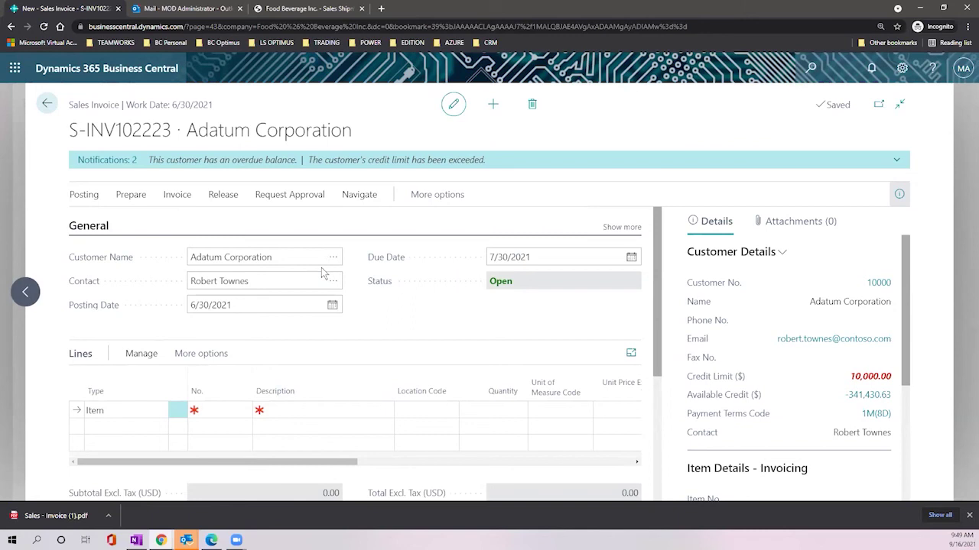
# Step: Check Get Recurring Sales Lines for Adatum and close the empty list
pyautogui.click(102, 194)
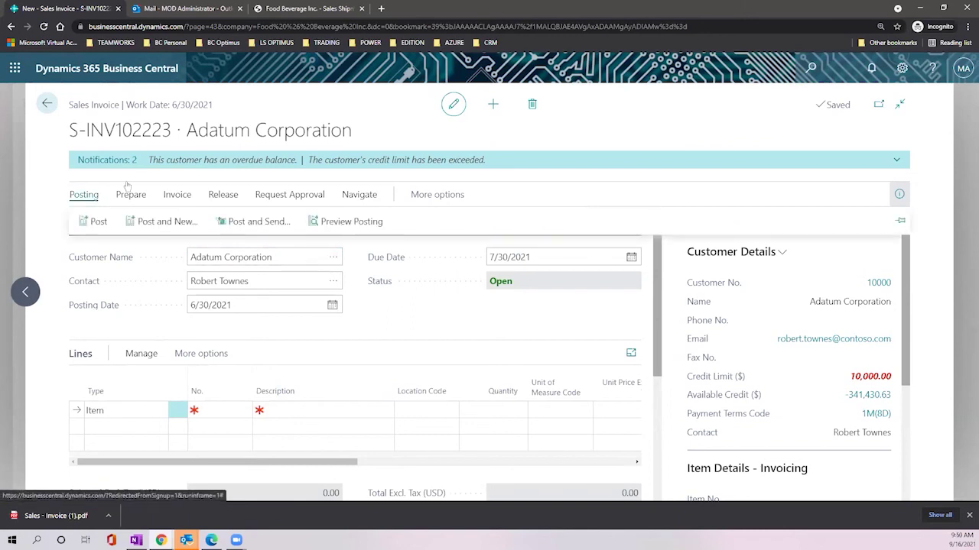
pyautogui.click(130, 194)
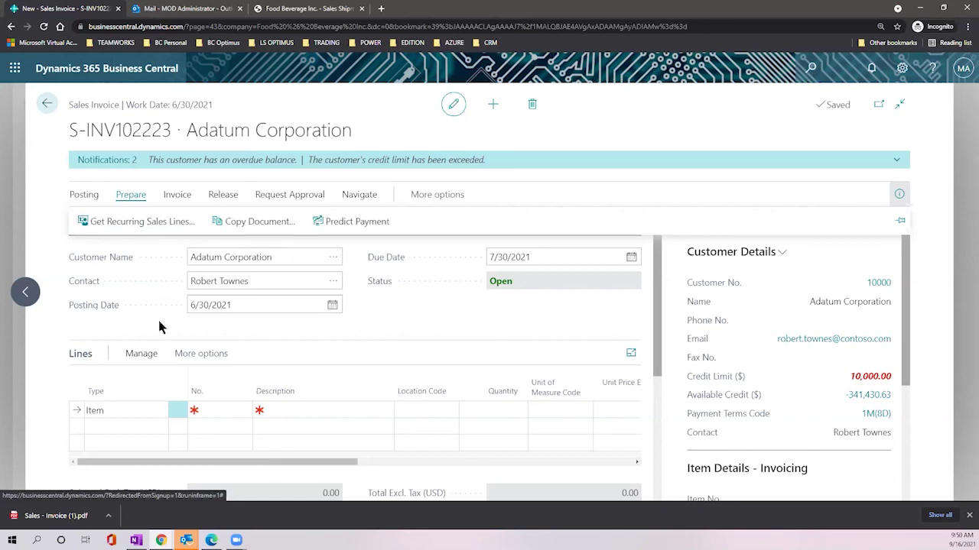
pyautogui.click(98, 196)
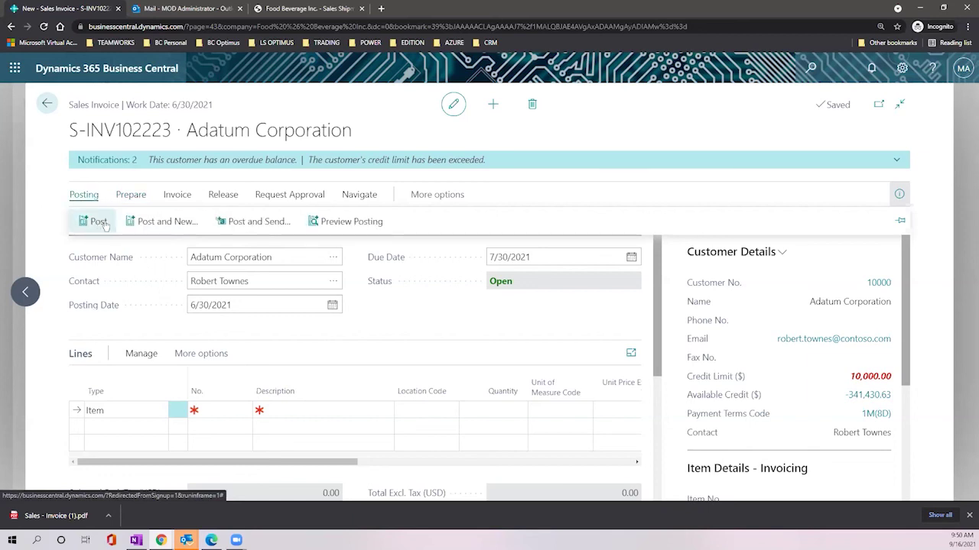
pyautogui.click(130, 197)
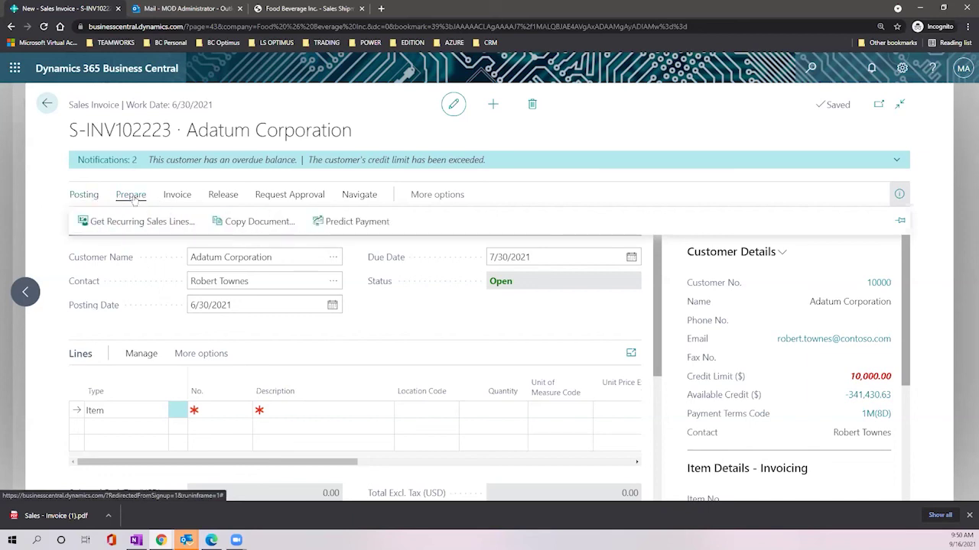
pyautogui.click(143, 221)
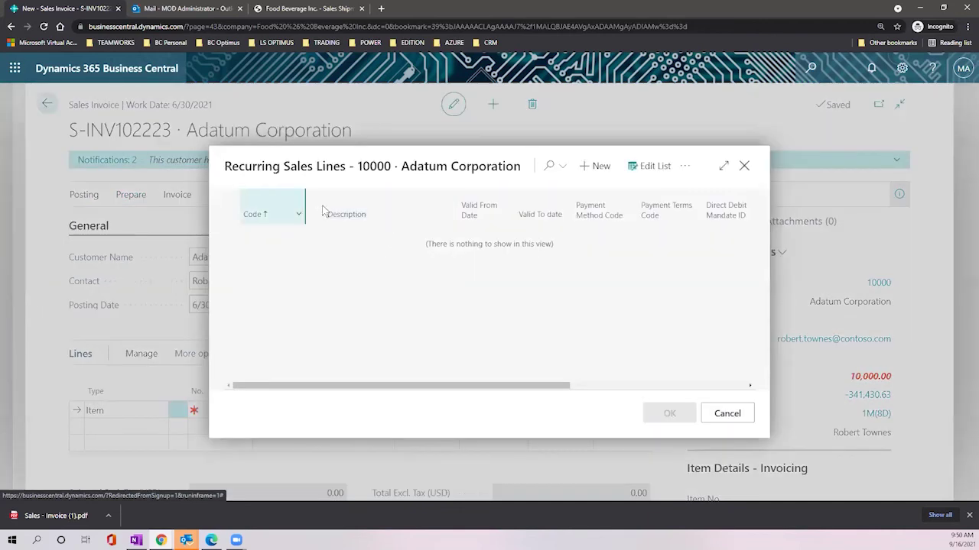
pyautogui.click(727, 414)
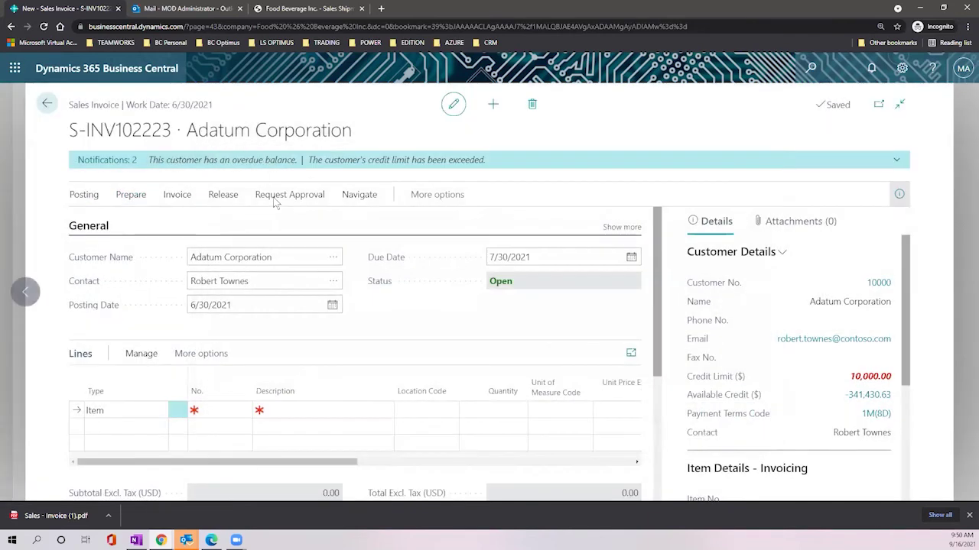
# Step: Show the line Functions menu under Lines > More options > Line
pyautogui.click(220, 196)
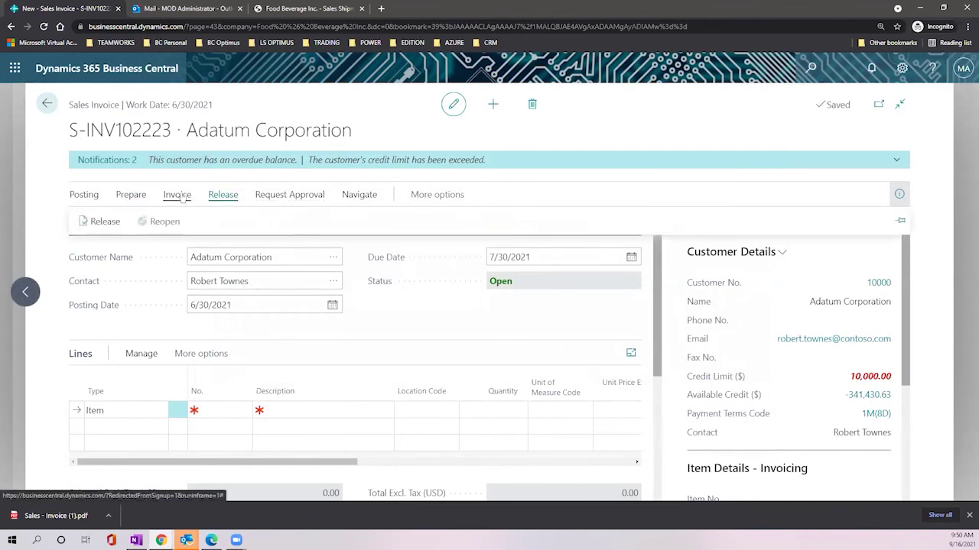
pyautogui.moveTo(131, 197)
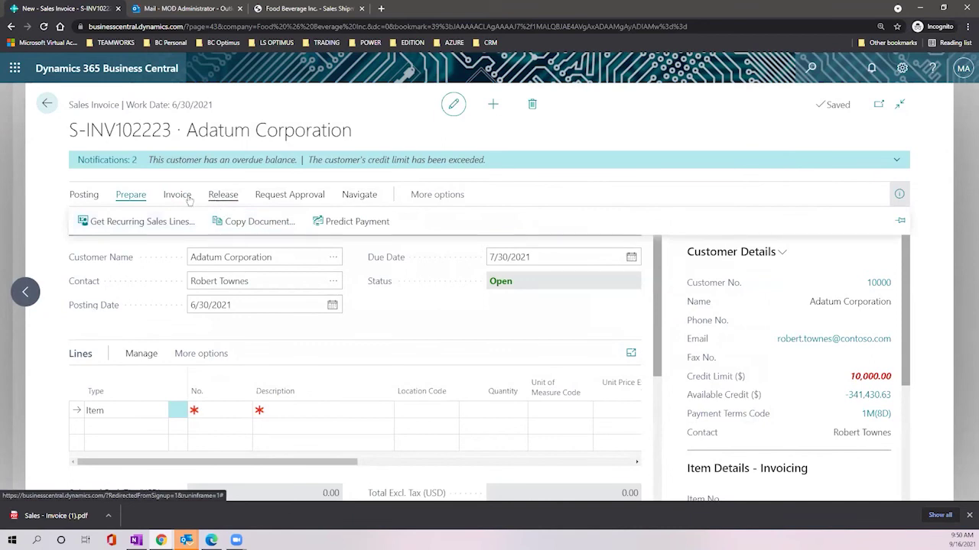
pyautogui.moveTo(176, 197)
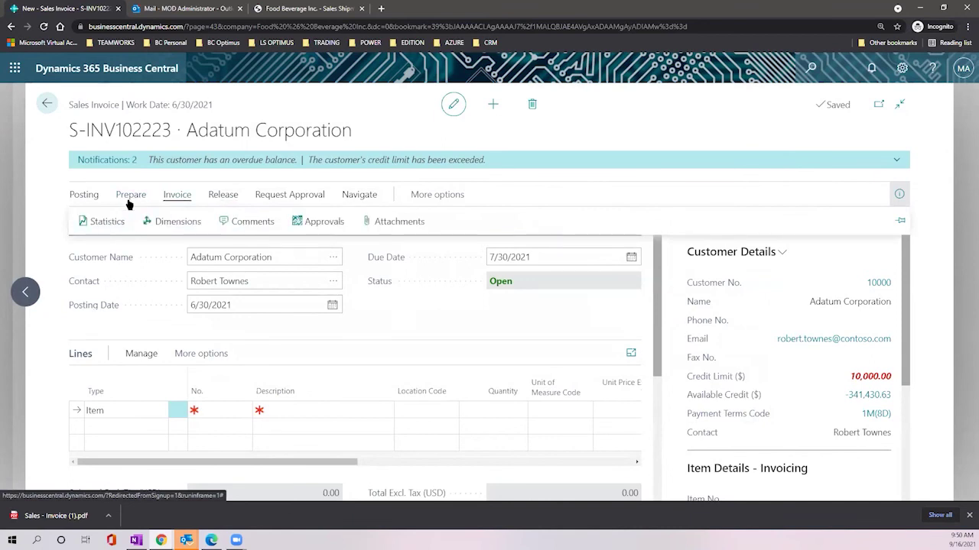
pyautogui.click(138, 360)
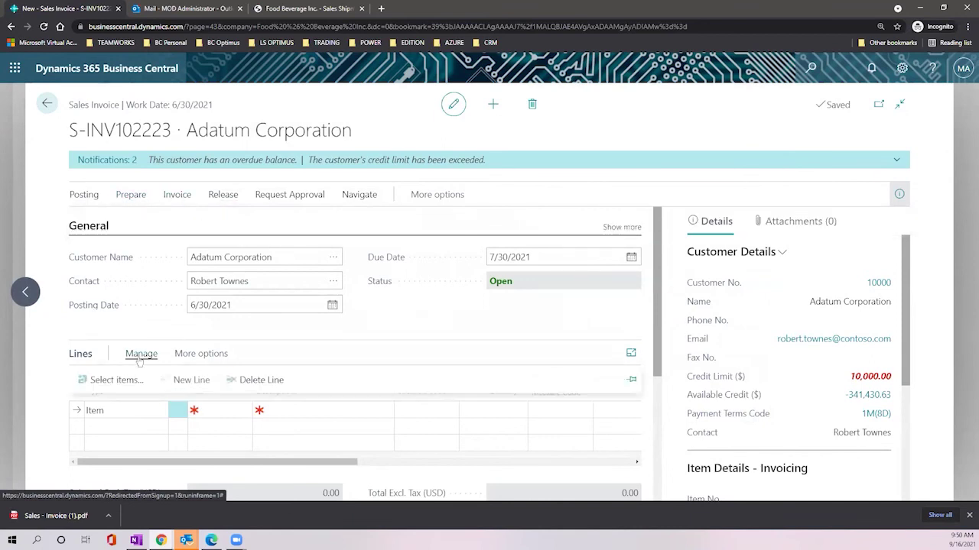
pyautogui.click(180, 354)
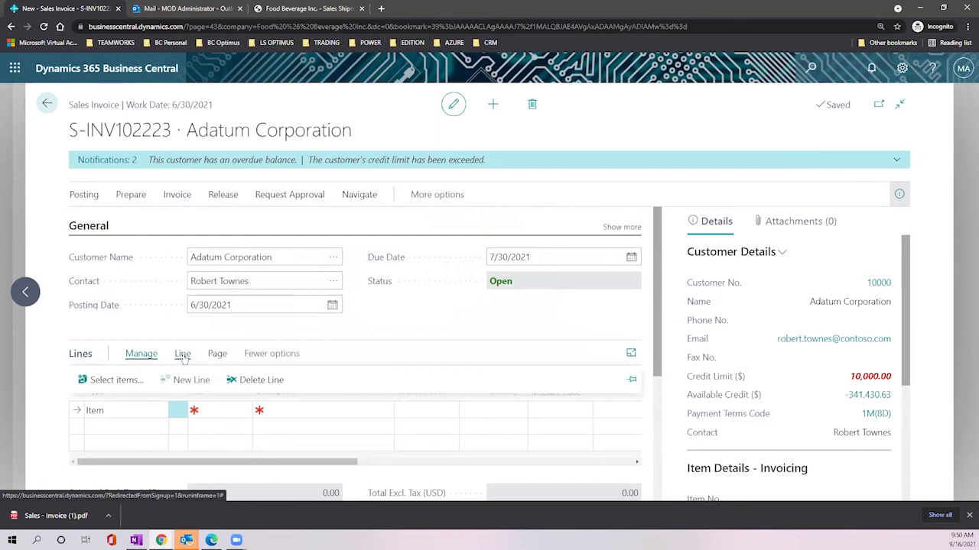
pyautogui.click(182, 353)
pyautogui.click(130, 382)
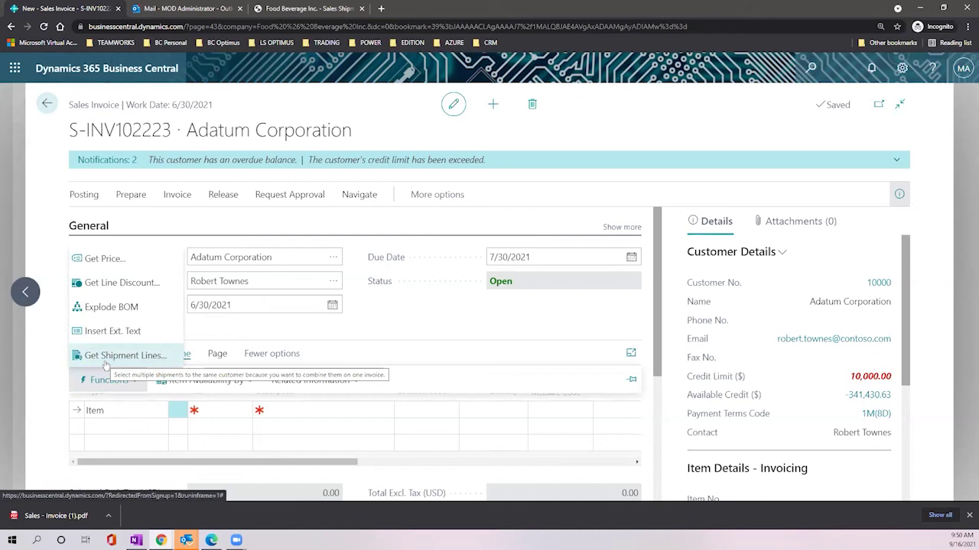
# Step: Insert only the 10 KG Tomato lines from shipments S-SHPT102216 and S-SHPT102217 into the invoice
pyautogui.click(105, 364)
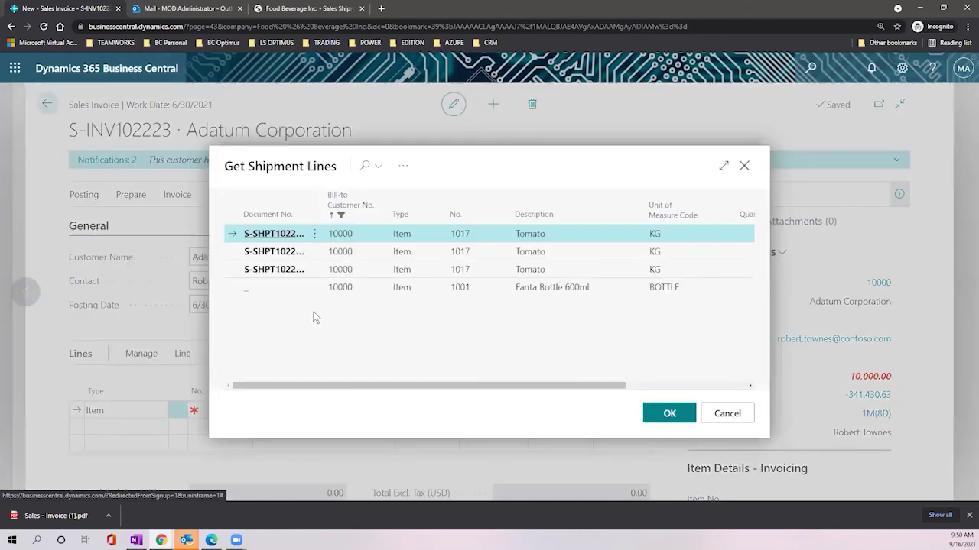
pyautogui.click(724, 165)
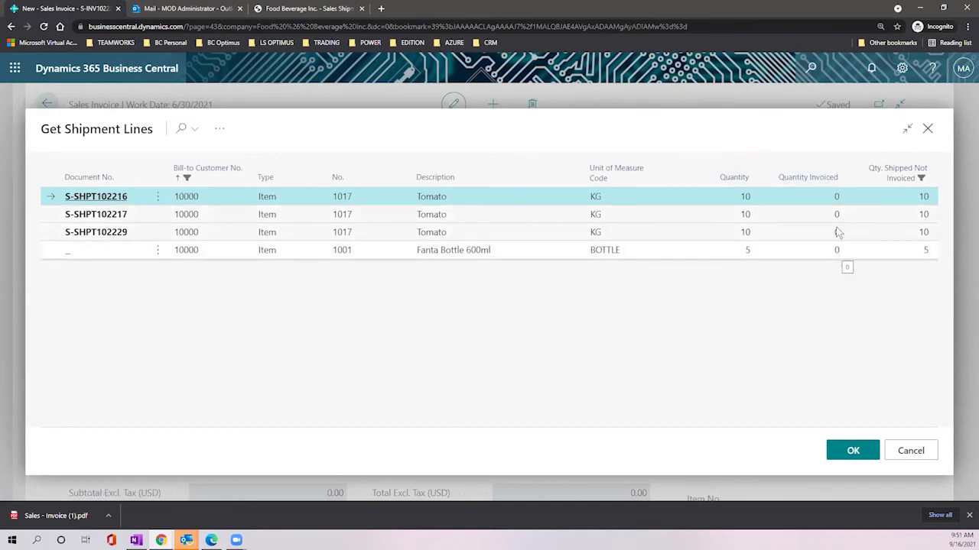
pyautogui.click(157, 196)
pyautogui.click(133, 216)
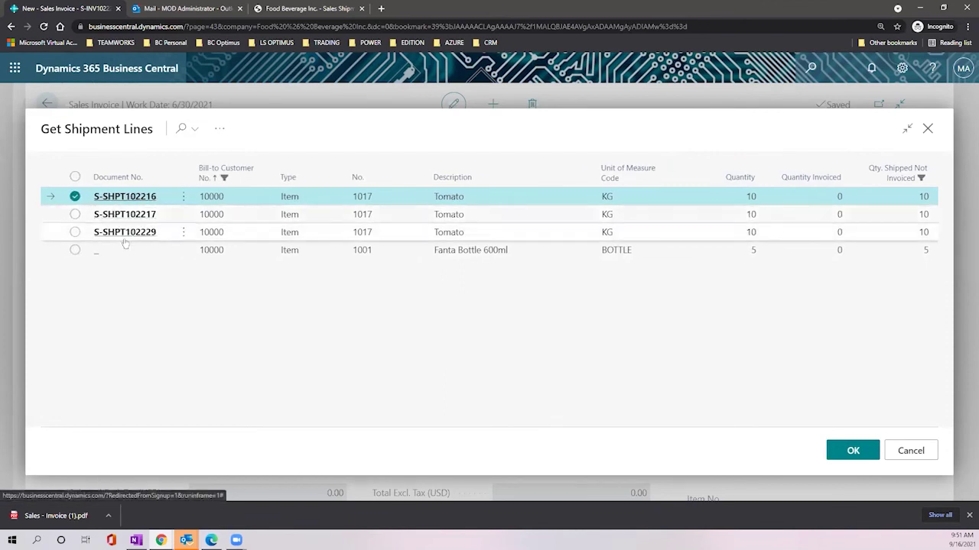
pyautogui.click(75, 177)
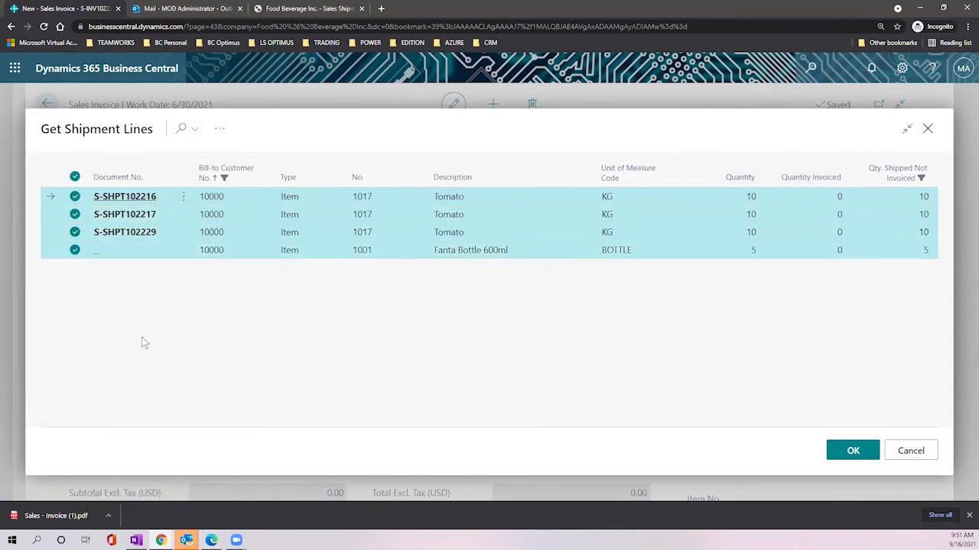
pyautogui.click(75, 250)
pyautogui.click(74, 232)
pyautogui.click(79, 215)
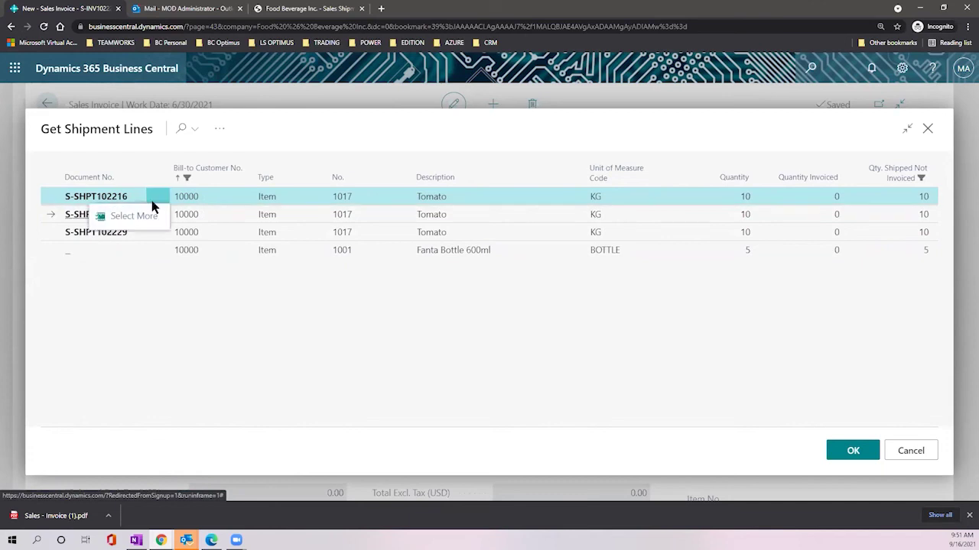
pyautogui.click(86, 196)
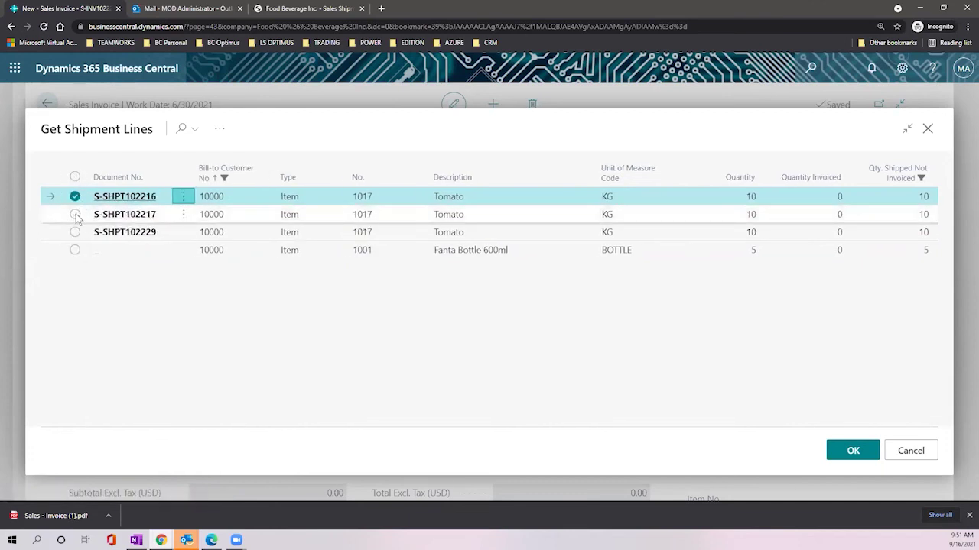
pyautogui.click(75, 214)
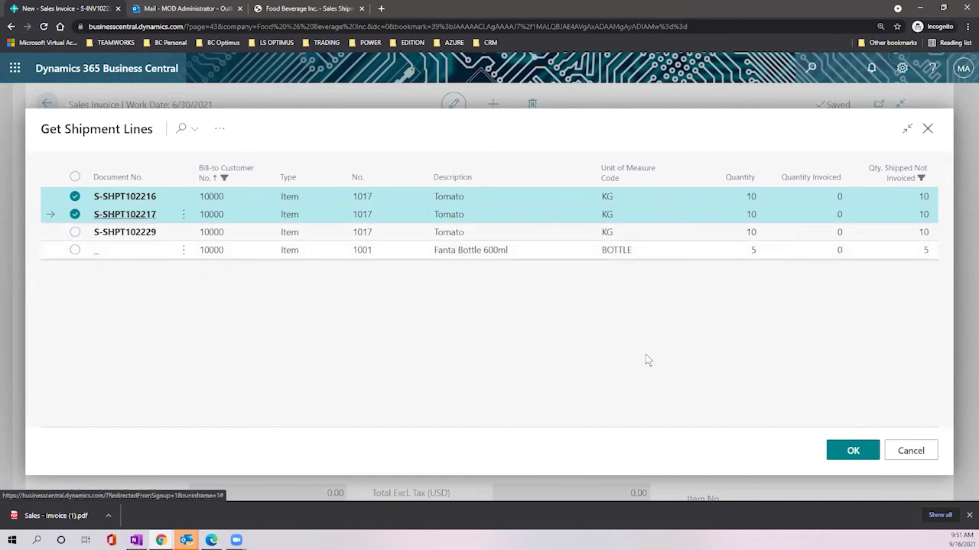
pyautogui.click(839, 453)
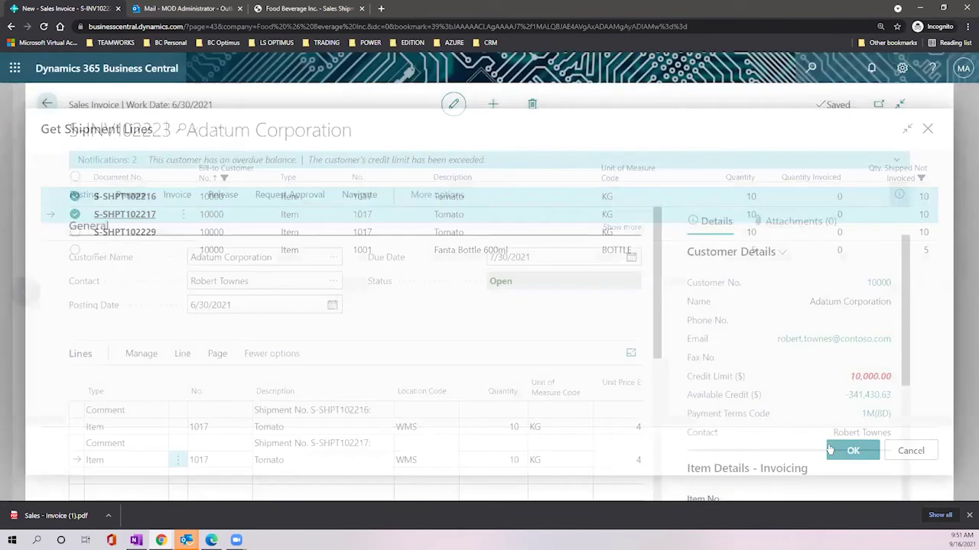
# Step: Review the invoice totals: 80.00 USD with 0.00 tax for the two Tomato lines
pyautogui.scroll(-3, 474, 291)
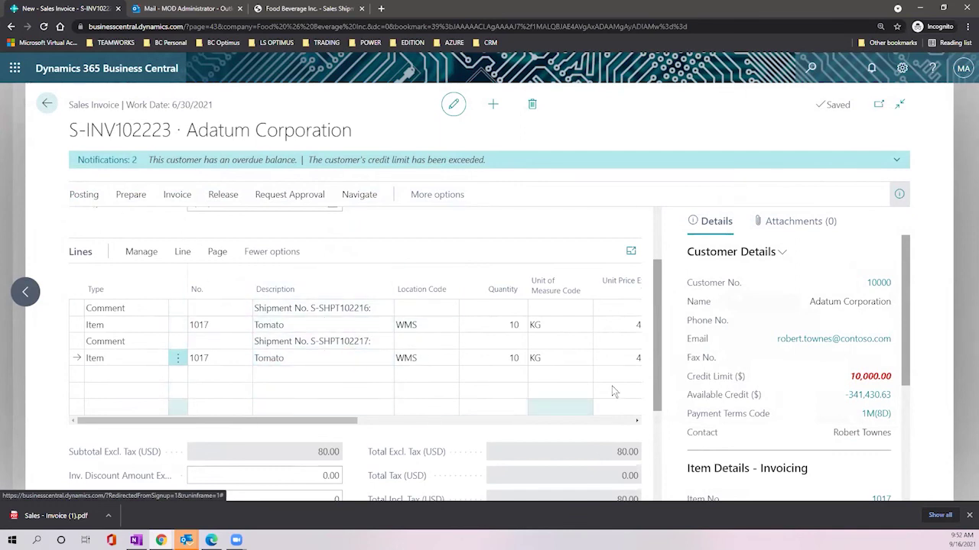
pyautogui.scroll(-1, 612, 393)
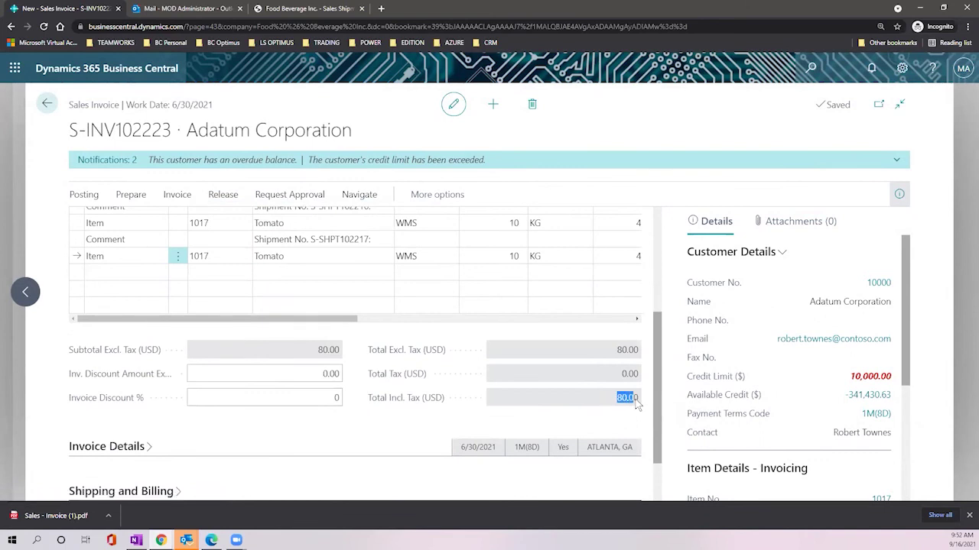
pyautogui.scroll(2, 442, 428)
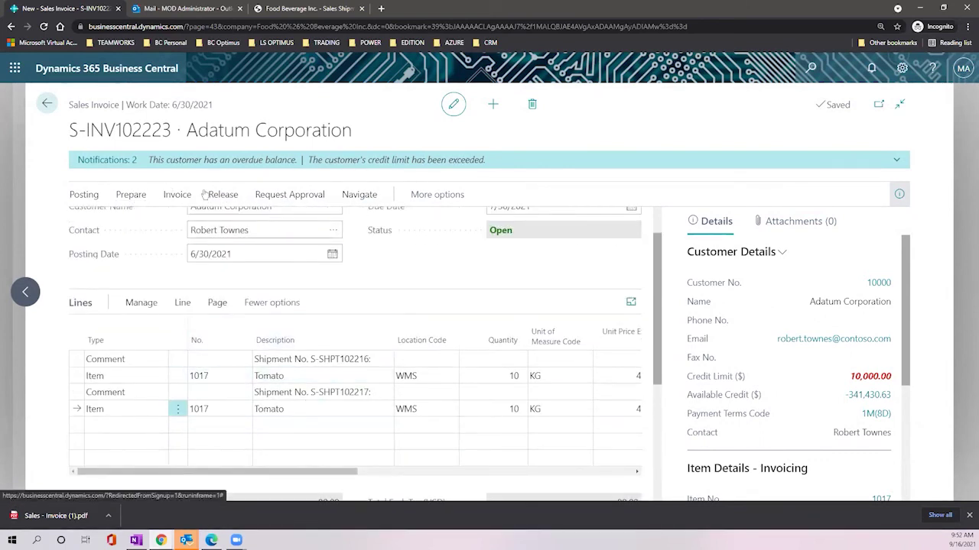
pyautogui.click(90, 197)
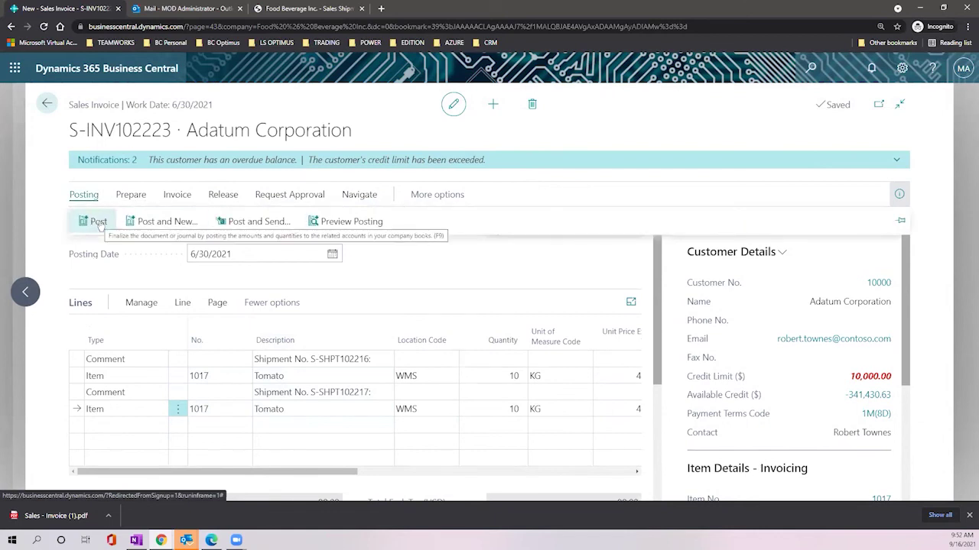
# Step: Preview posting, see the missing Tax Group Code error, and return to the invoice
pyautogui.click(359, 223)
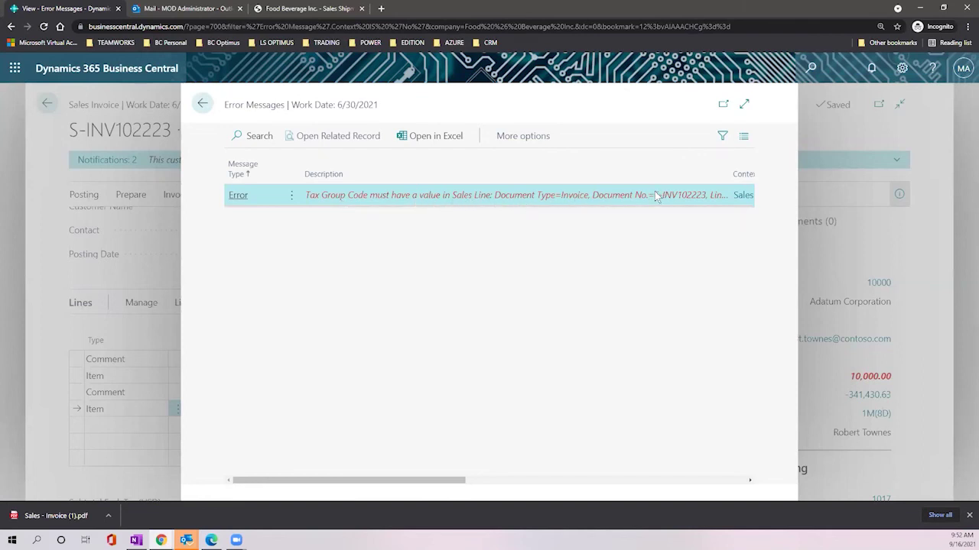
pyautogui.moveTo(422, 487); pyautogui.dragTo(417, 485)
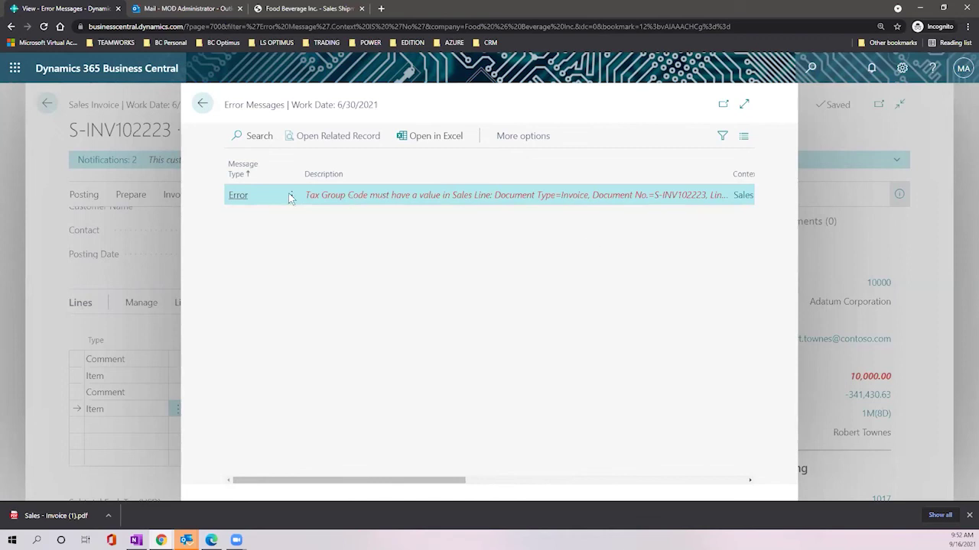
pyautogui.click(201, 103)
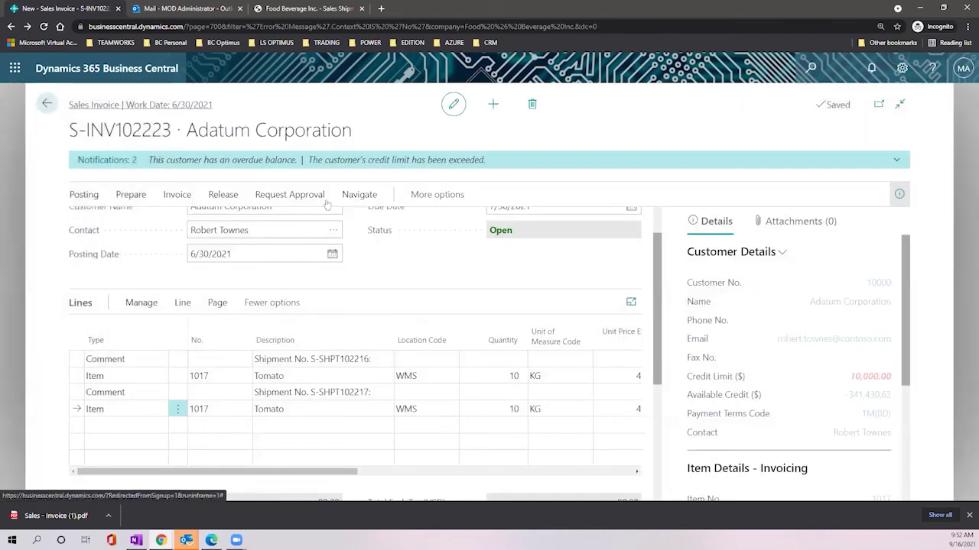
# Step: Set Tax Group Code SUPPLIES on both Tomato lines, giving 4.00 tax and an 84.00 total
pyautogui.scroll(-3, 452, 267)
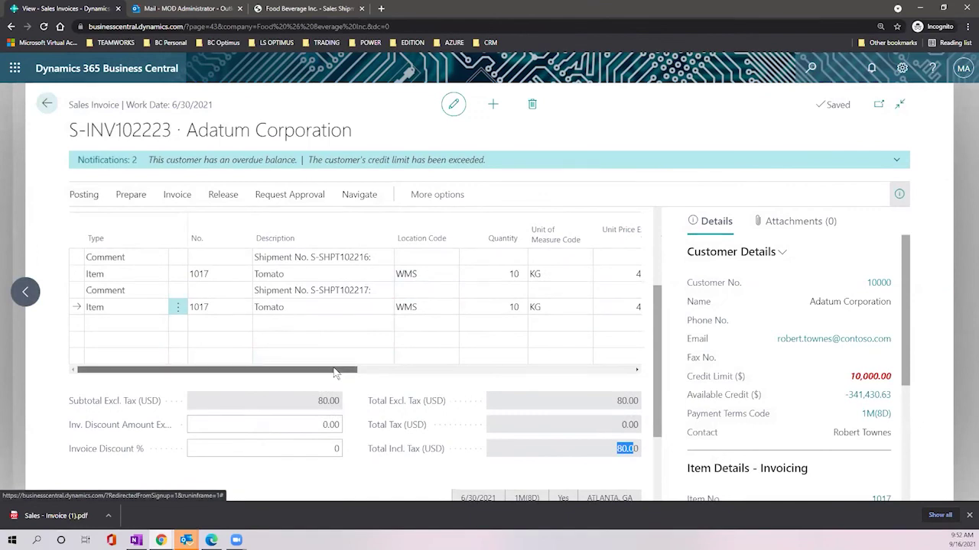
pyautogui.moveTo(341, 373); pyautogui.dragTo(437, 371)
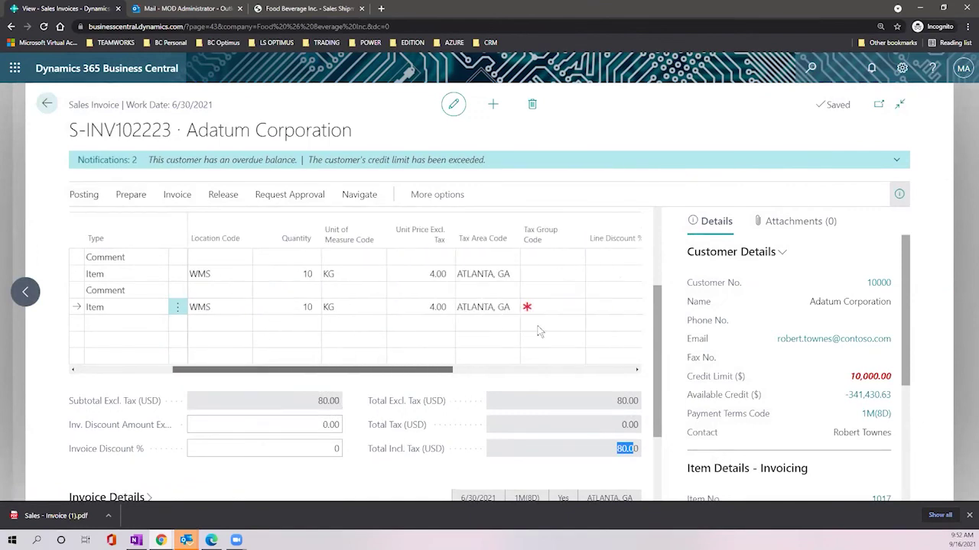
pyautogui.click(576, 310)
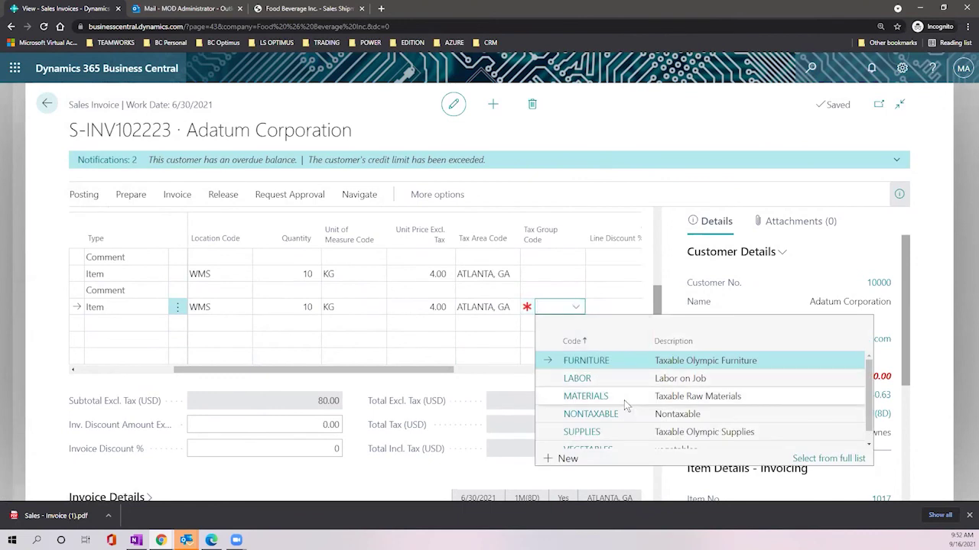
pyautogui.click(623, 431)
pyautogui.click(549, 273)
pyautogui.click(575, 274)
pyautogui.click(625, 398)
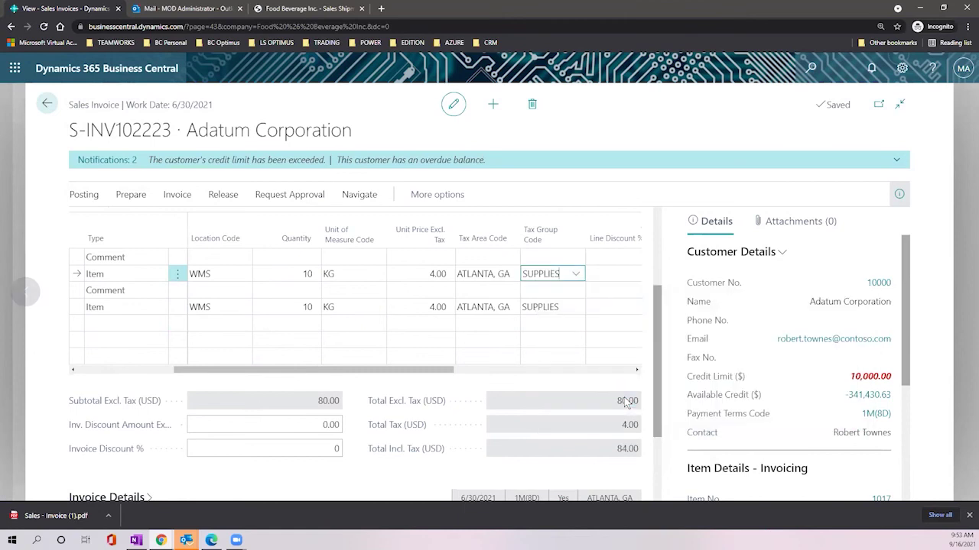
pyautogui.click(517, 390)
pyautogui.moveTo(406, 372); pyautogui.dragTo(140, 381)
pyautogui.scroll(-2, 237, 394)
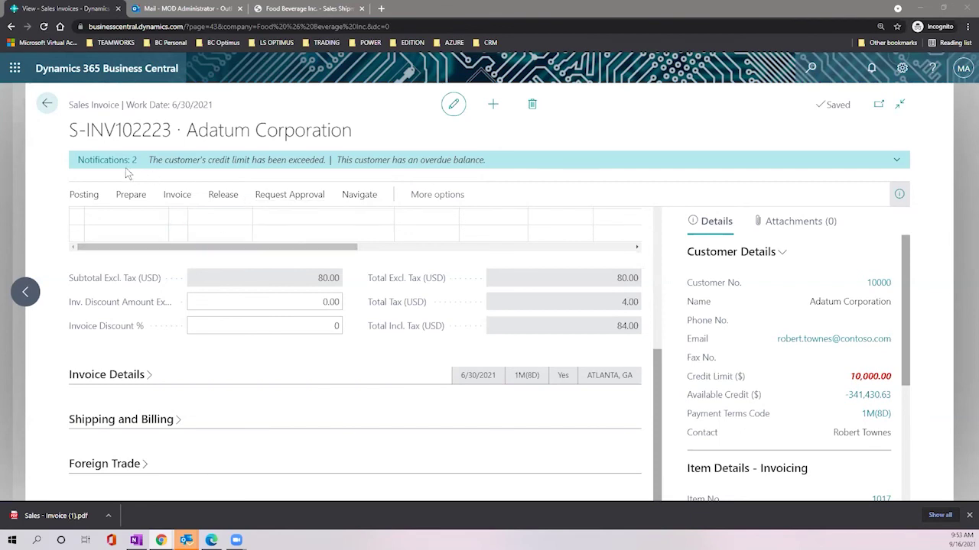
# Step: Post invoice S-INV102223 with F9, confirm, and open posted invoice PS-INV103230
pyautogui.scroll(5, 260, 319)
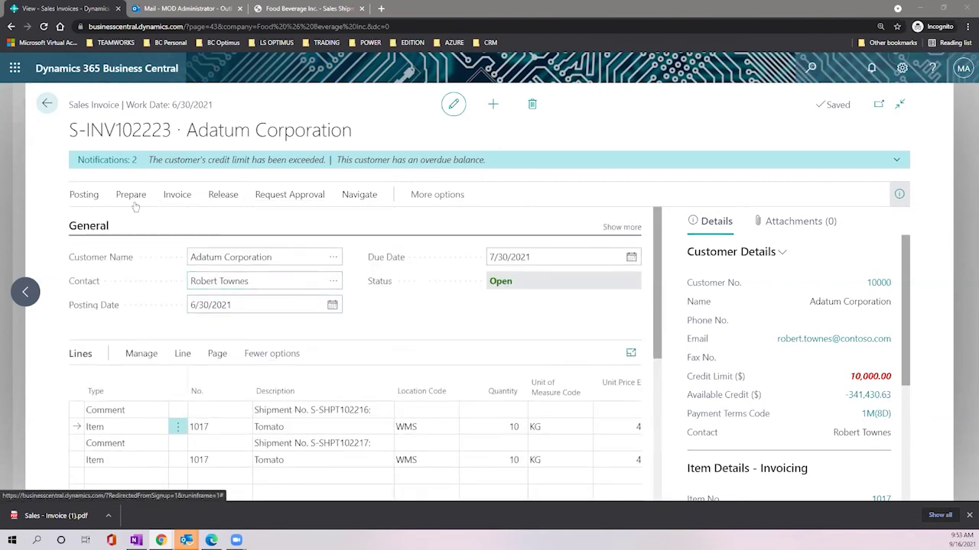
pyautogui.click(80, 195)
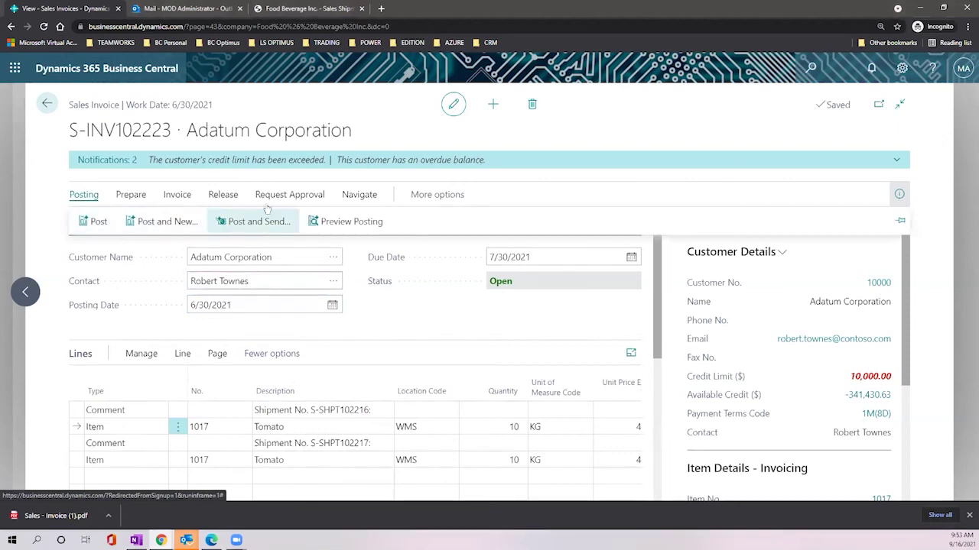
pyautogui.click(290, 195)
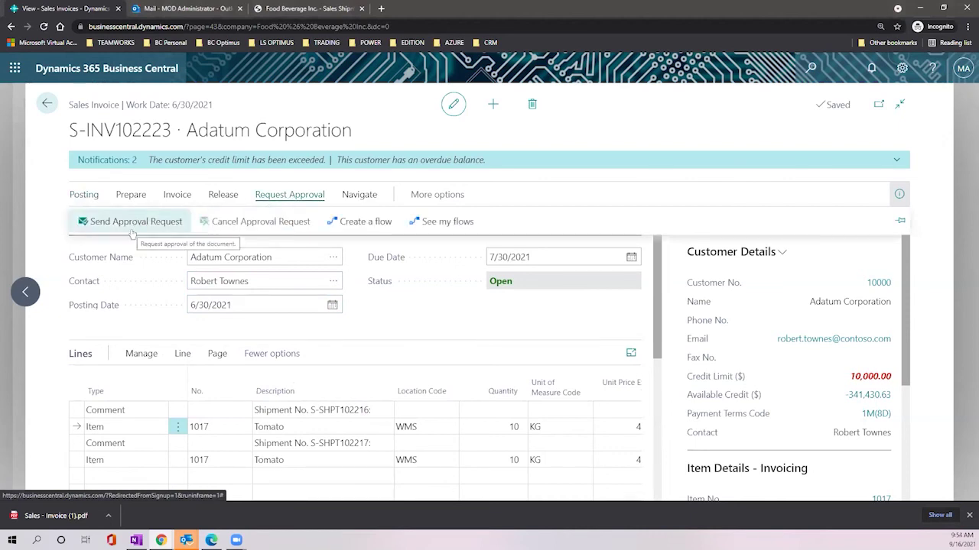
pyautogui.click(83, 195)
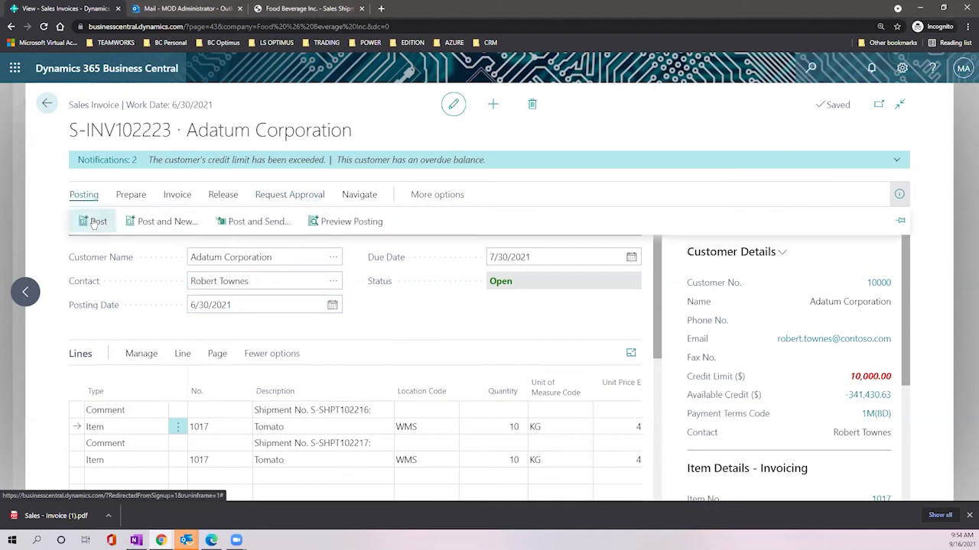
pyautogui.press('F9')
pyautogui.click(544, 320)
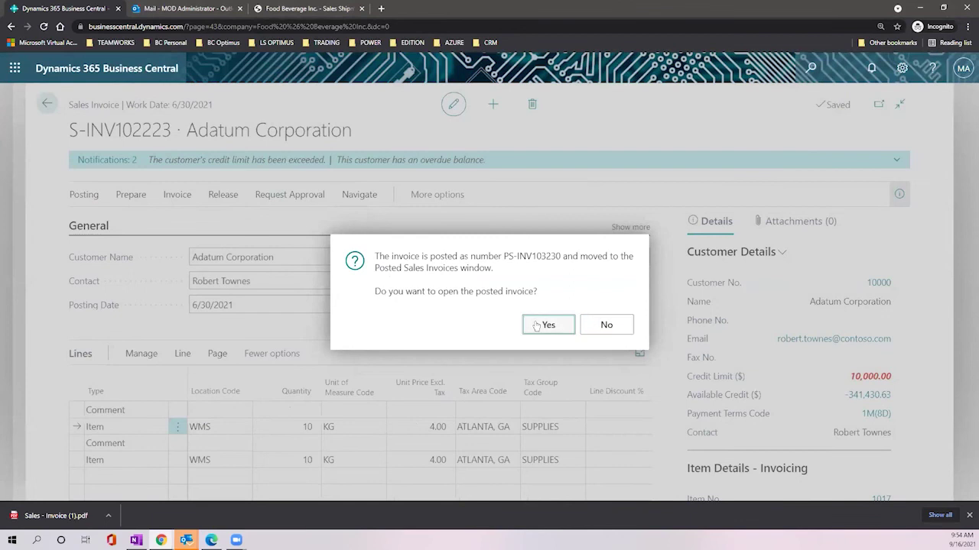
pyautogui.click(537, 325)
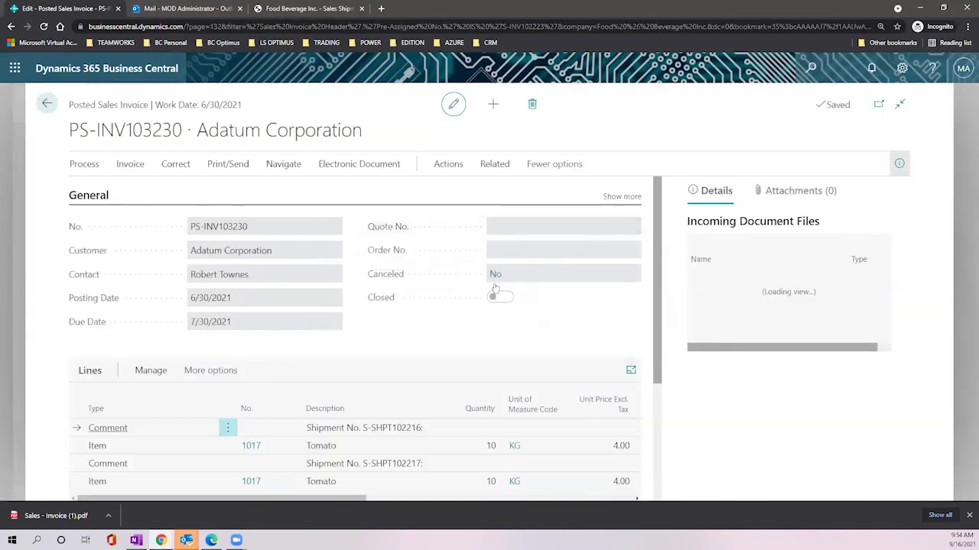
pyautogui.scroll(-1, 374, 276)
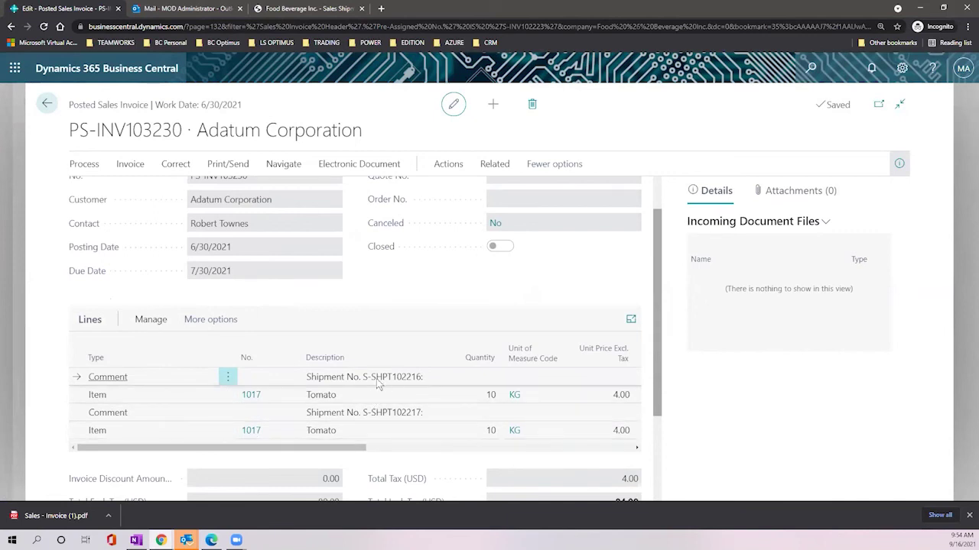
pyautogui.scroll(-1, 323, 387)
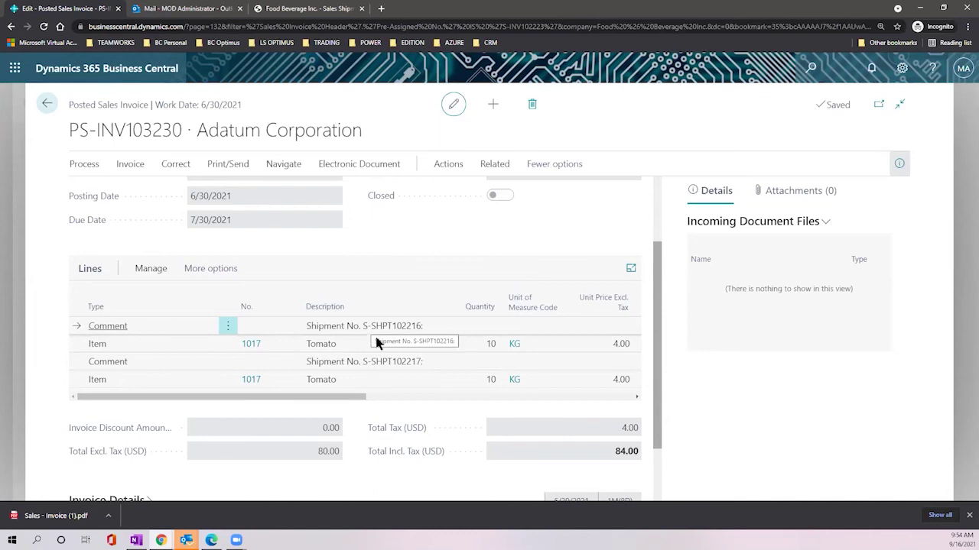
pyautogui.click(493, 166)
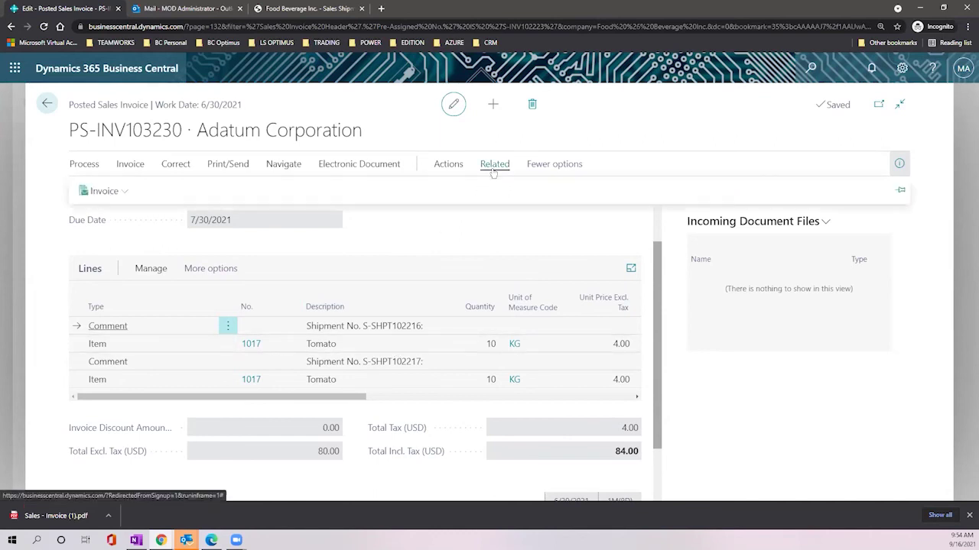
pyautogui.click(430, 163)
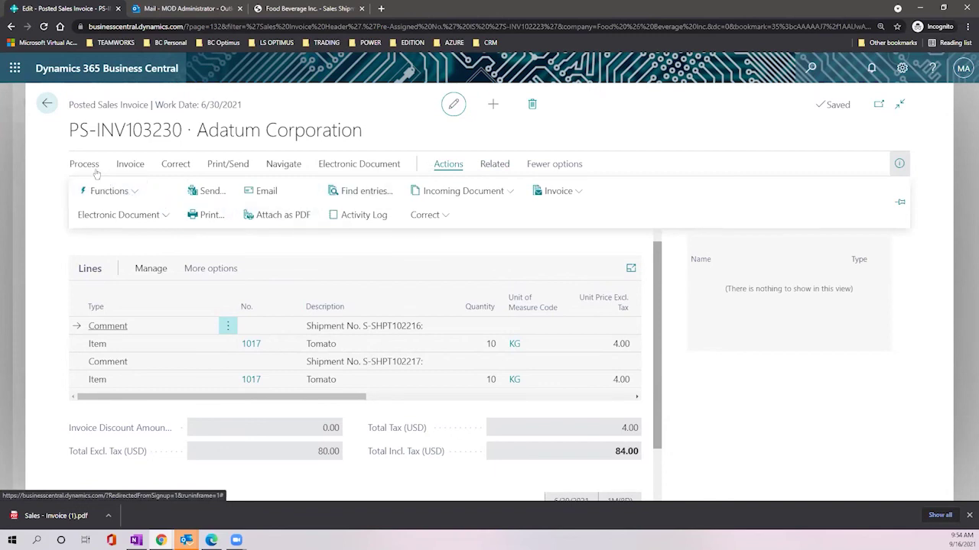
pyautogui.click(296, 165)
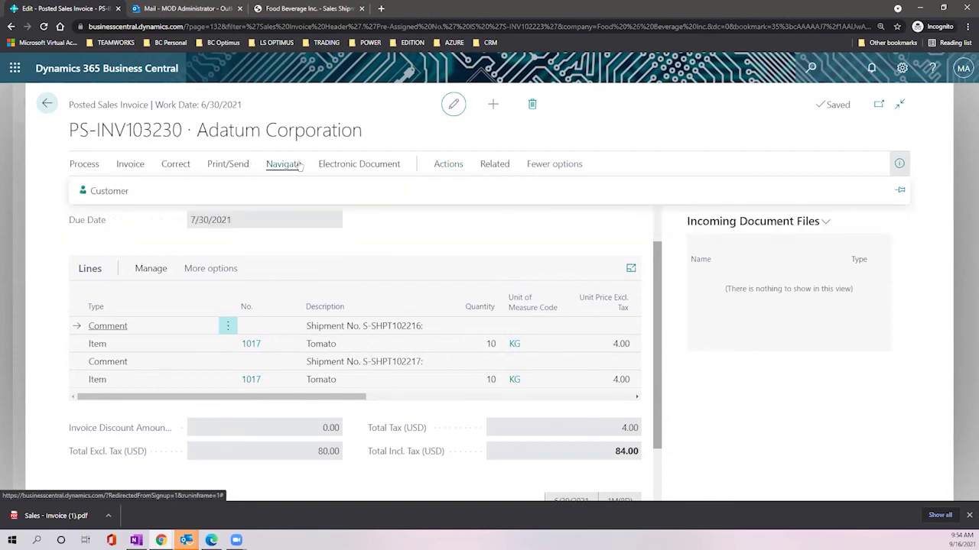
pyautogui.click(449, 163)
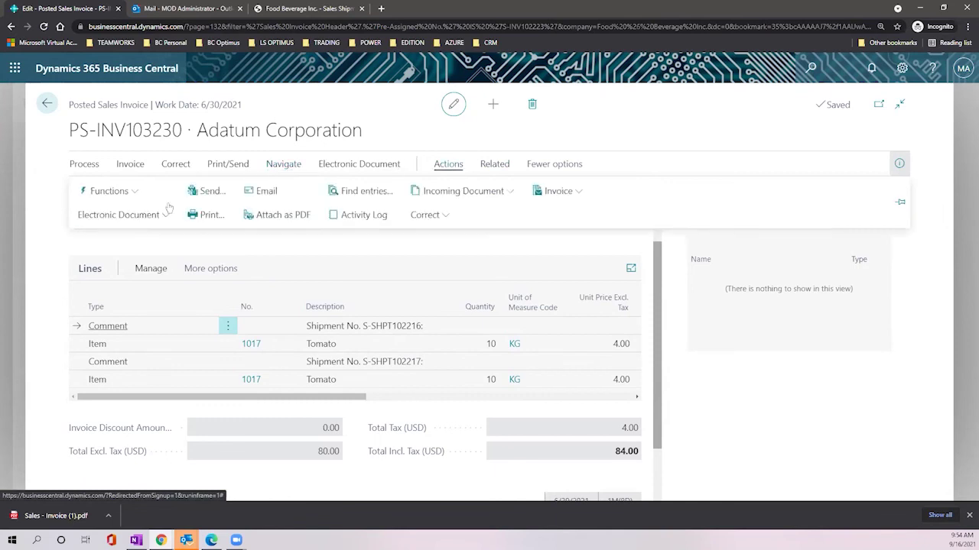
pyautogui.click(128, 190)
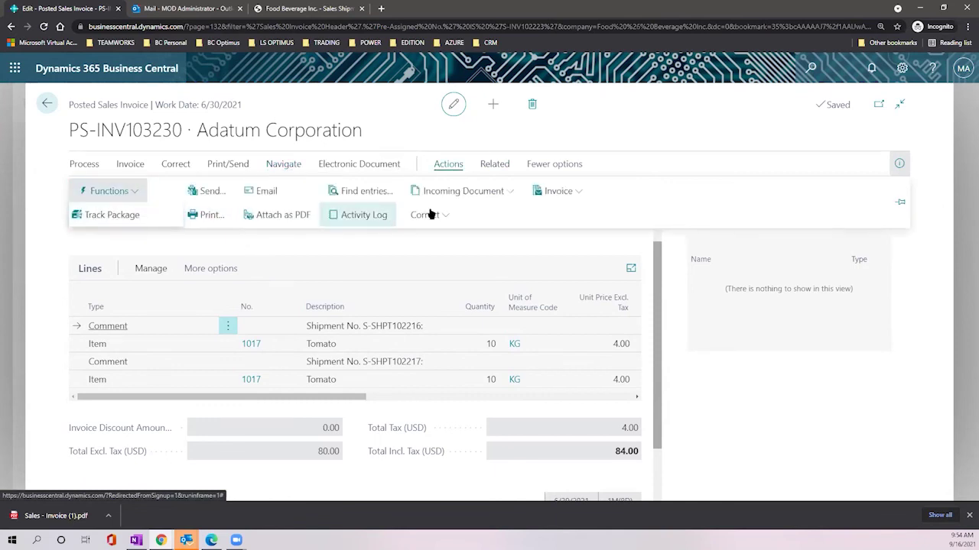
pyautogui.click(575, 191)
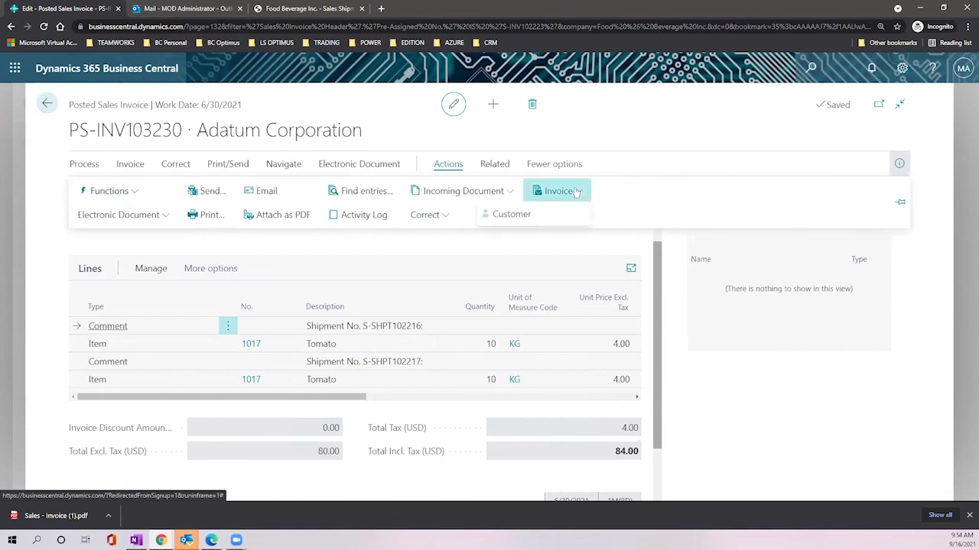
pyautogui.click(464, 222)
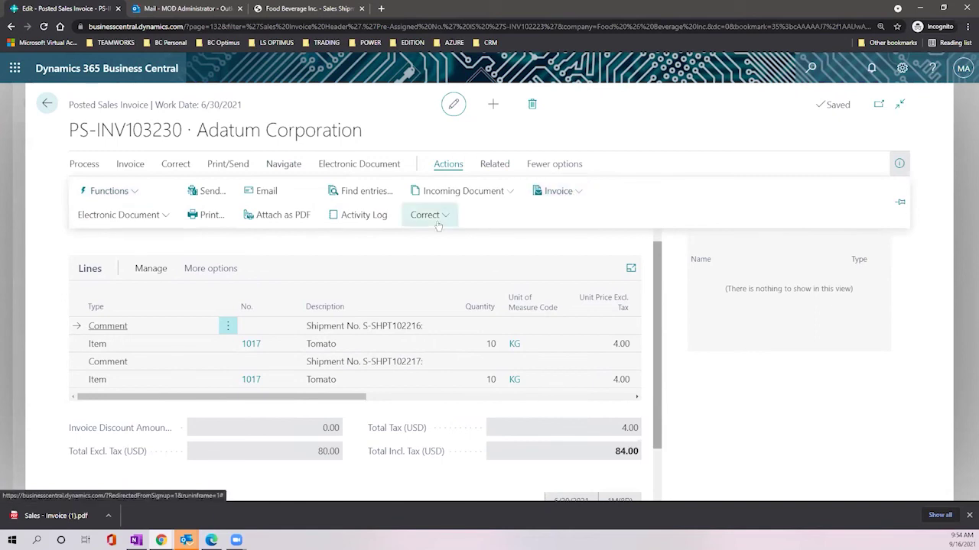
pyautogui.click(495, 163)
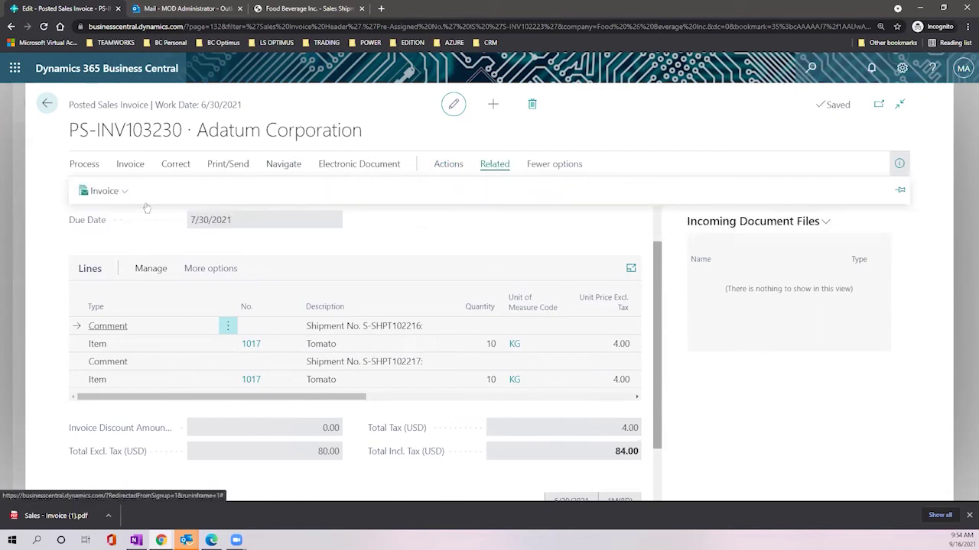
pyautogui.click(114, 192)
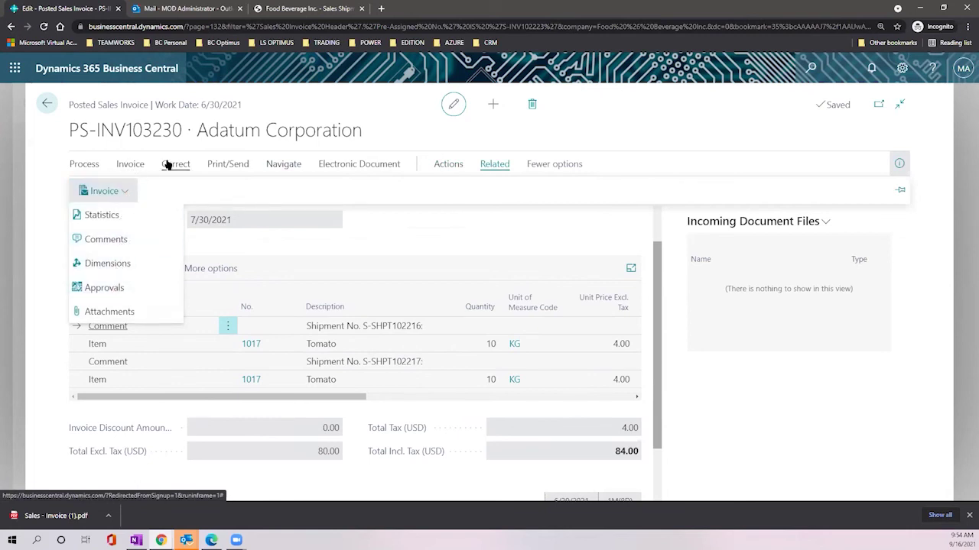
pyautogui.click(279, 165)
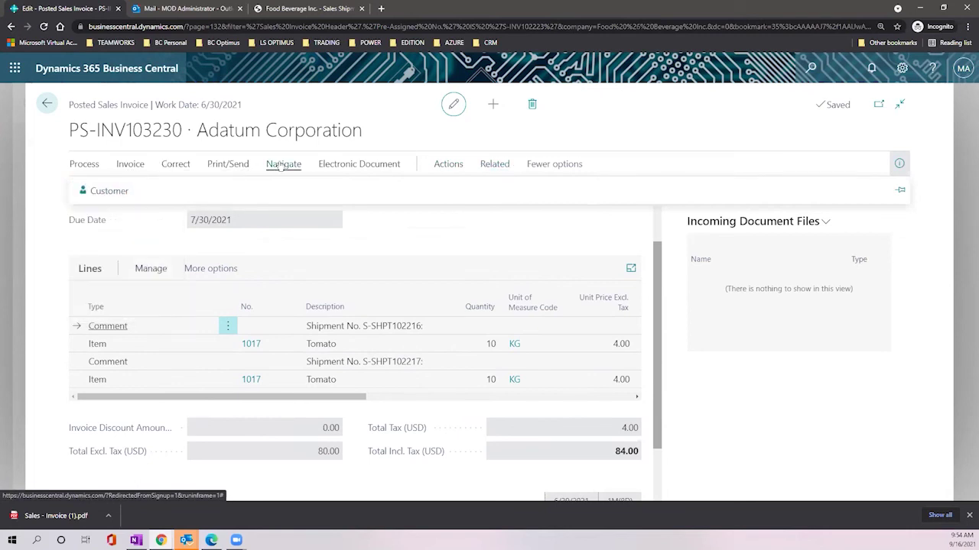
pyautogui.click(230, 165)
pyautogui.click(274, 167)
# Step: Open Adatum Corporation's customer card and show its related Navigate pages
pyautogui.click(107, 190)
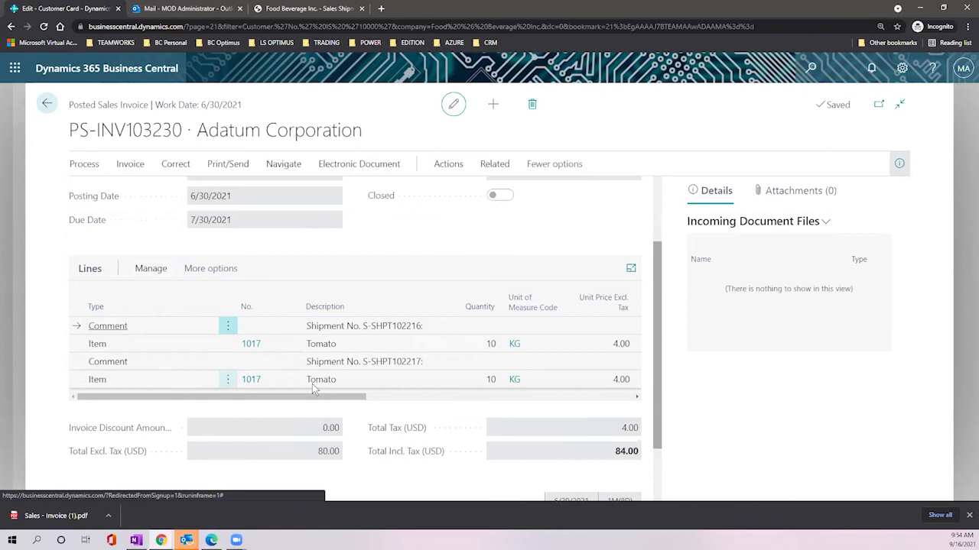
pyautogui.click(394, 165)
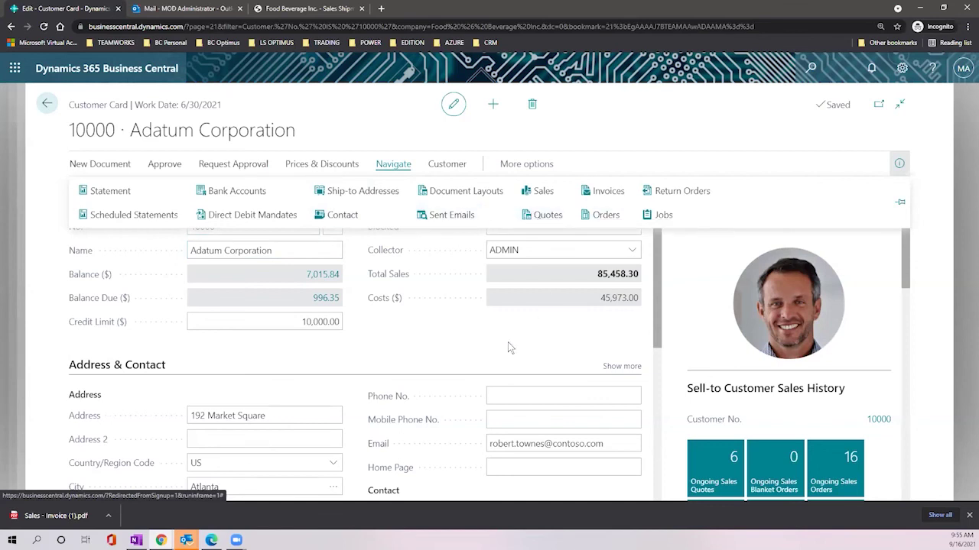
pyautogui.tripleClick(273, 126)
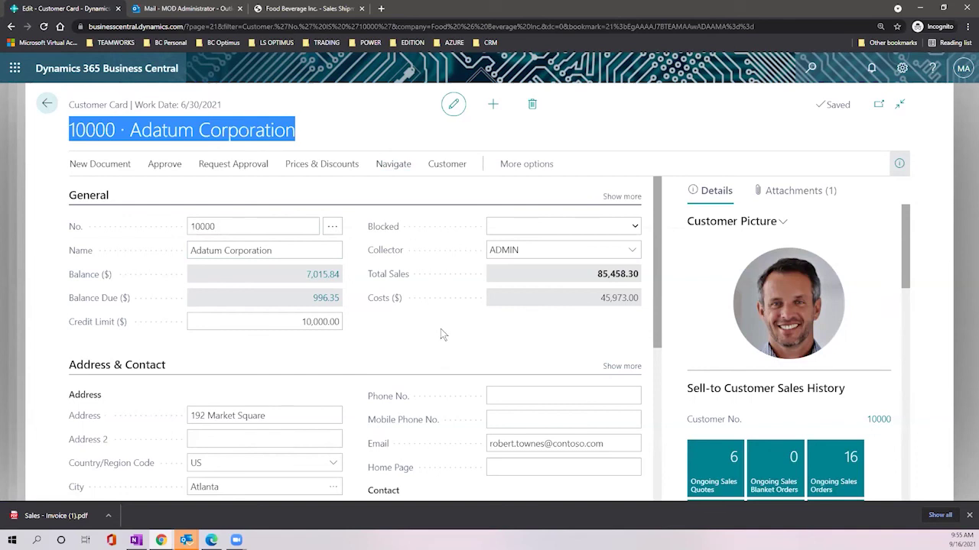
# Step: Show customer 10000's Posted Sales Invoices list, including the new 84.00 invoice
pyautogui.scroll(-2, 451, 332)
pyautogui.scroll(-3, 753, 340)
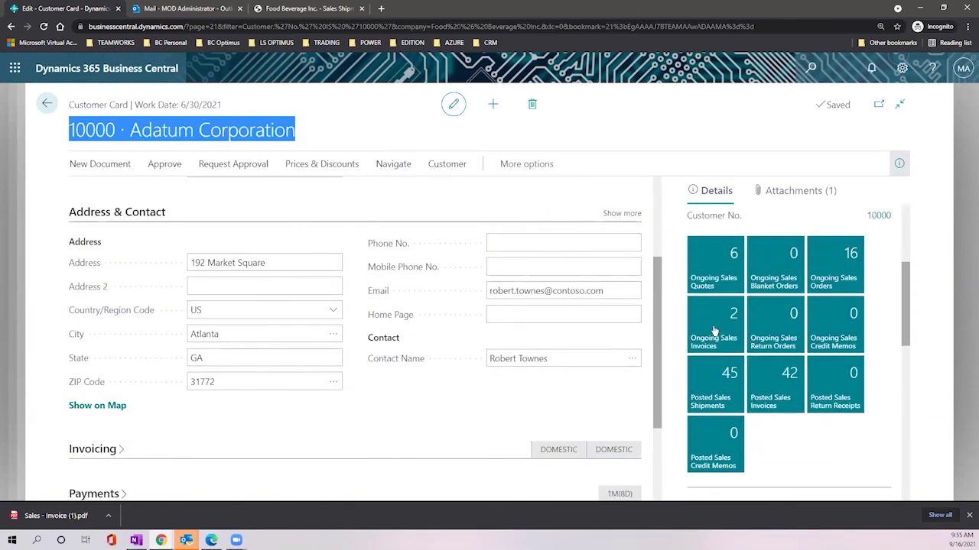
pyautogui.click(773, 386)
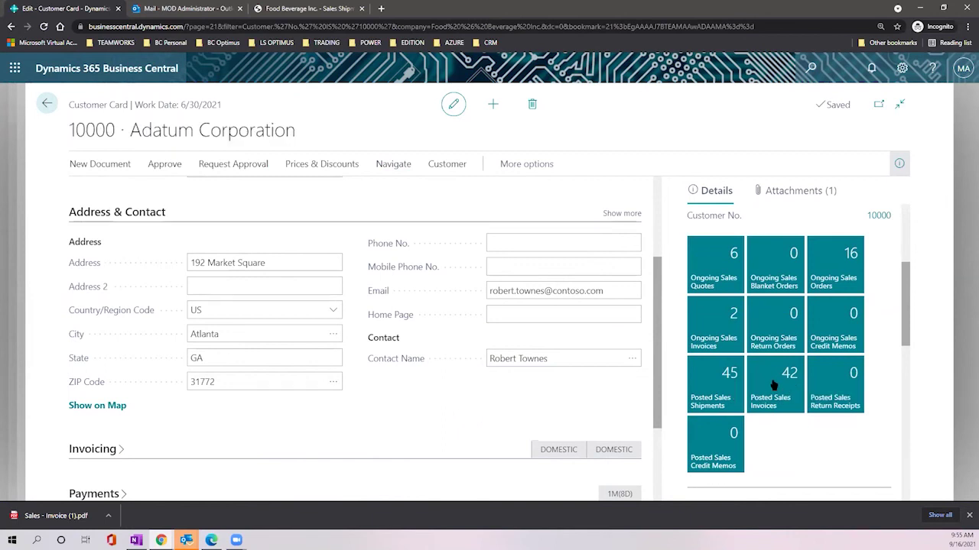
pyautogui.scroll(-10, 228, 318)
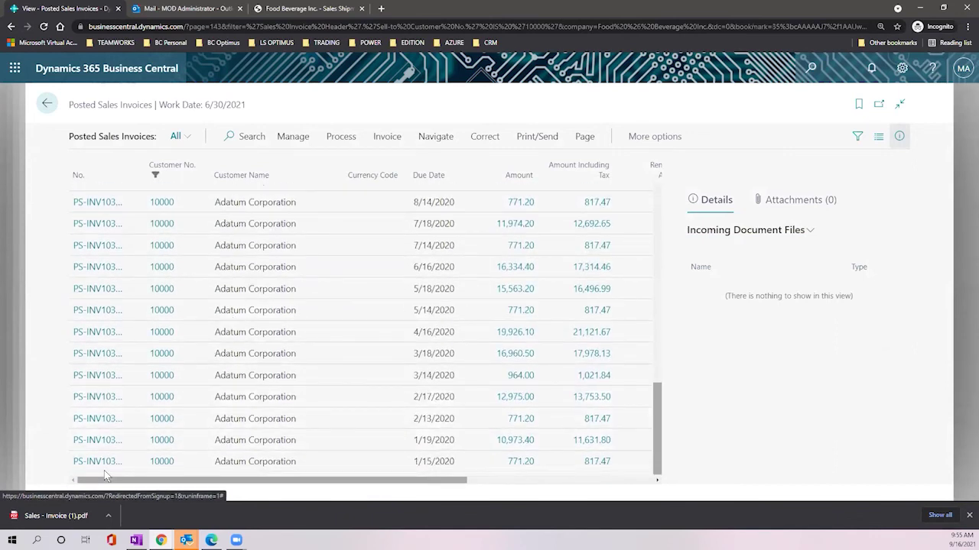
# Step: View the 1/15/2020 posted invoice, then return to Adatum's card and show its Navigate pages
pyautogui.click(91, 463)
pyautogui.click(94, 463)
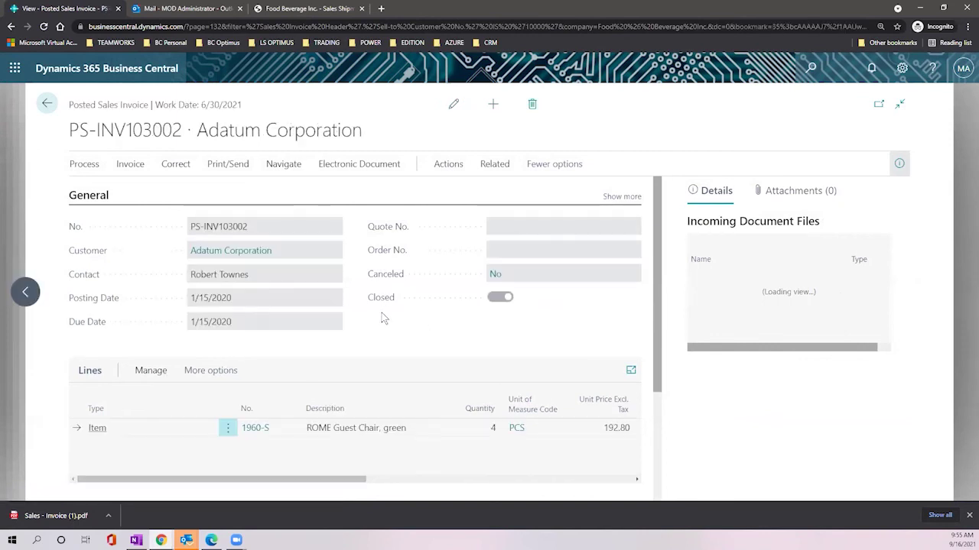
pyautogui.click(47, 104)
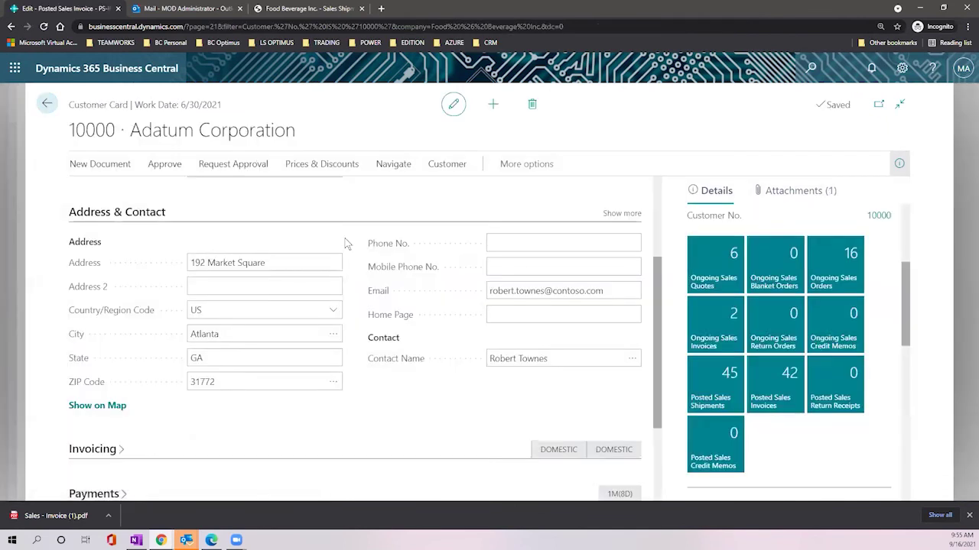
pyautogui.click(388, 170)
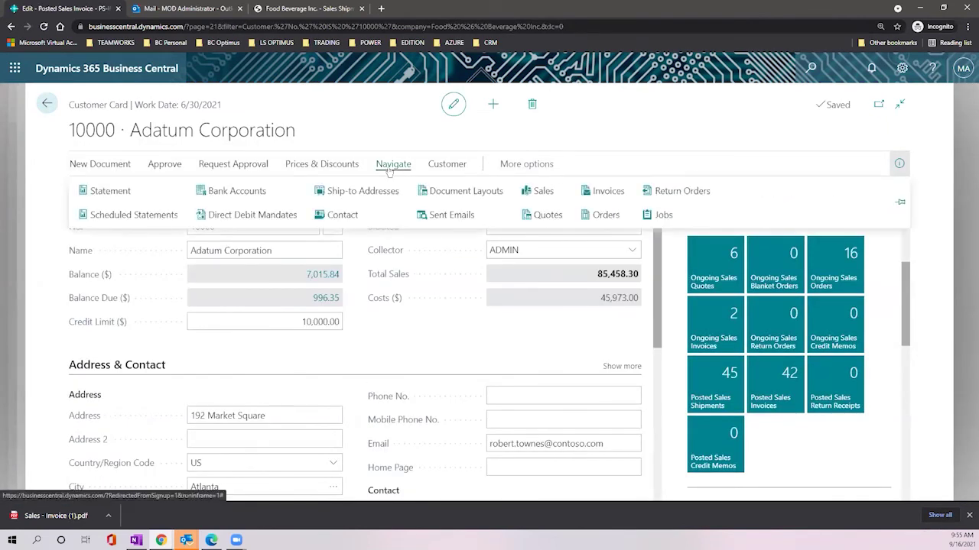
# Step: Start Adatum's customer statement with Start Date 1/1/2021 and End Date 9/30/2021
pyautogui.click(120, 195)
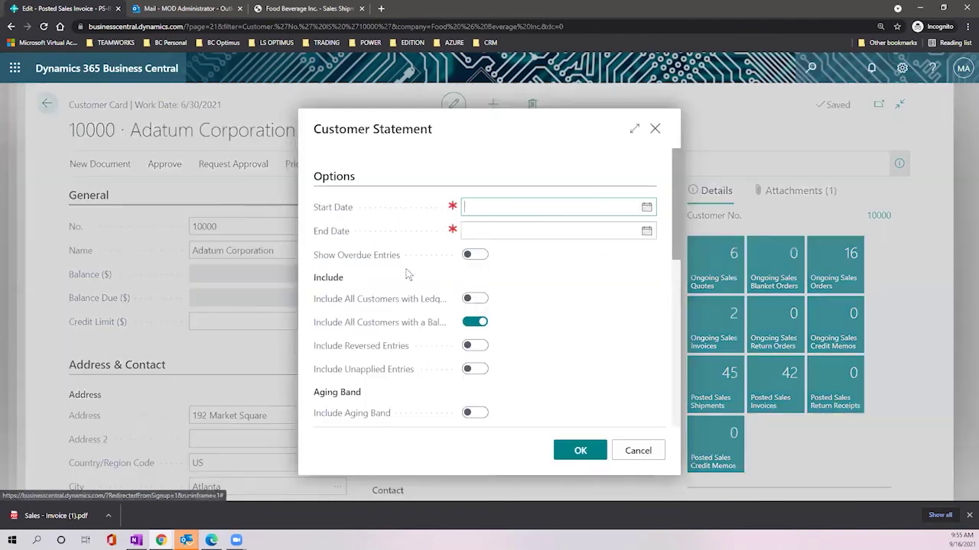
pyautogui.click(646, 207)
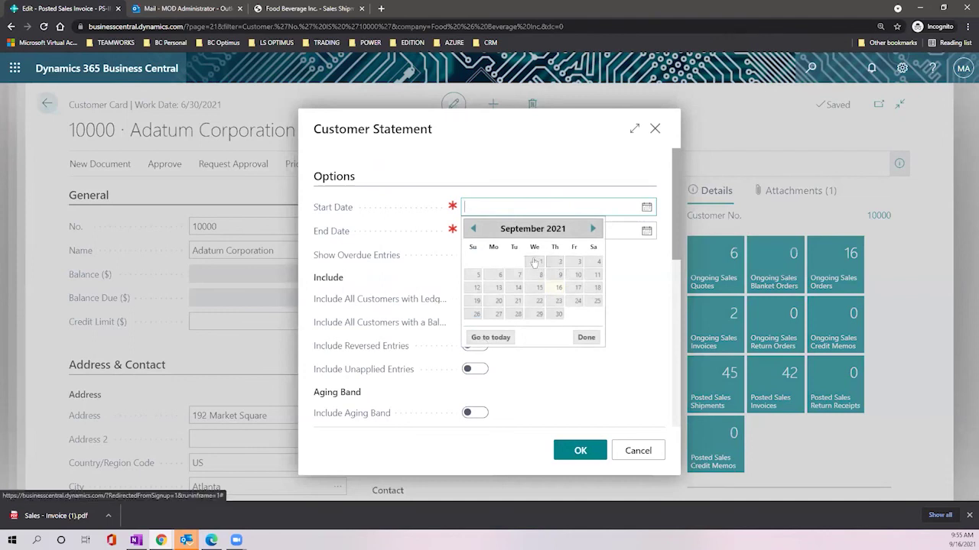
pyautogui.click(541, 262)
pyautogui.press('Tab')
pyautogui.hotkey('alt', 'Down')
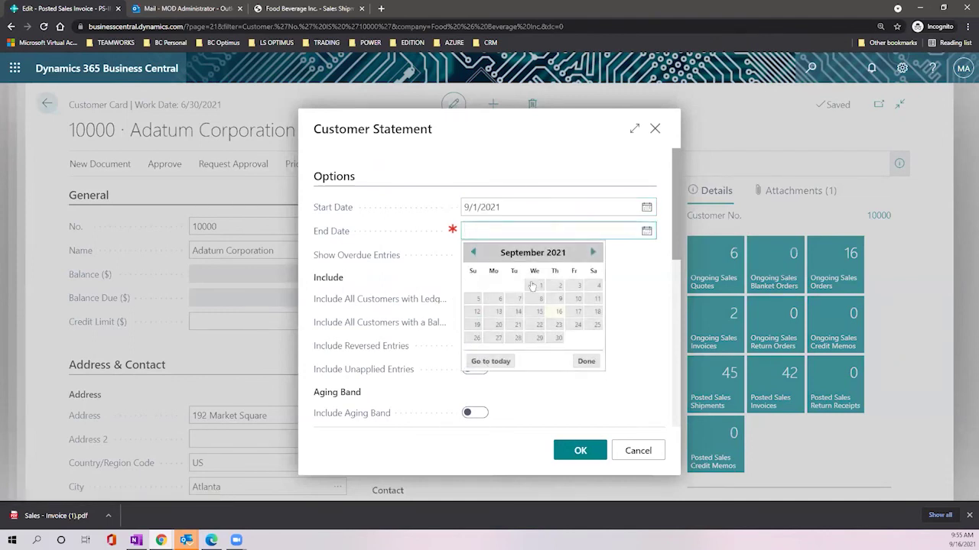
pyautogui.click(553, 342)
pyautogui.click(465, 211)
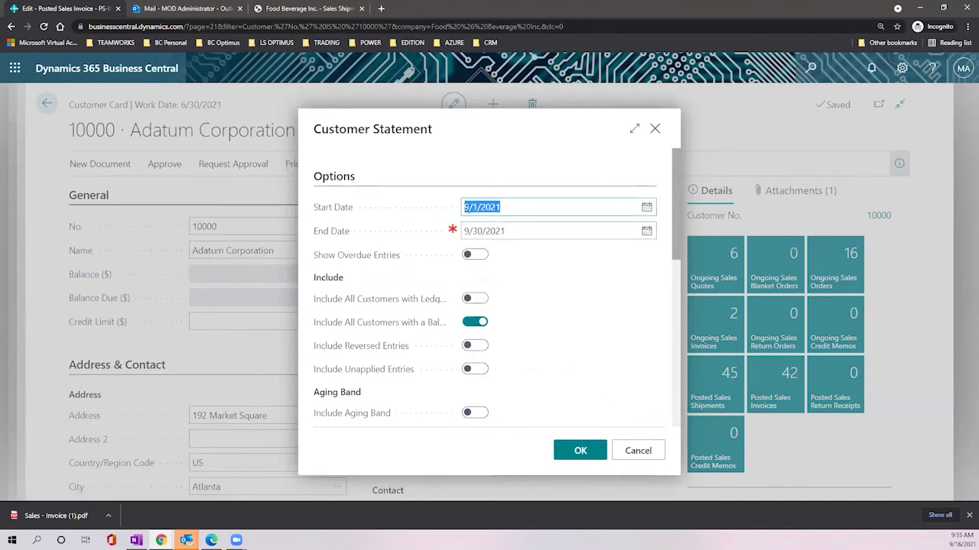
pyautogui.click(479, 206)
pyautogui.press('Home')
pyautogui.press('Delete')
pyautogui.write('1')
pyautogui.press('Tab')
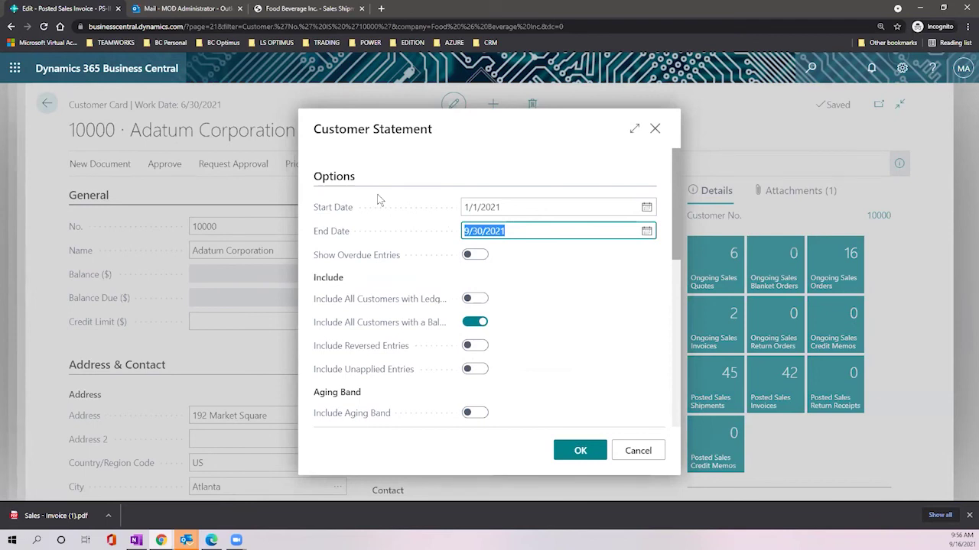
# Step: Turn on Show Overdue Entries, run the statement and open the downloaded PDF
pyautogui.click(482, 276)
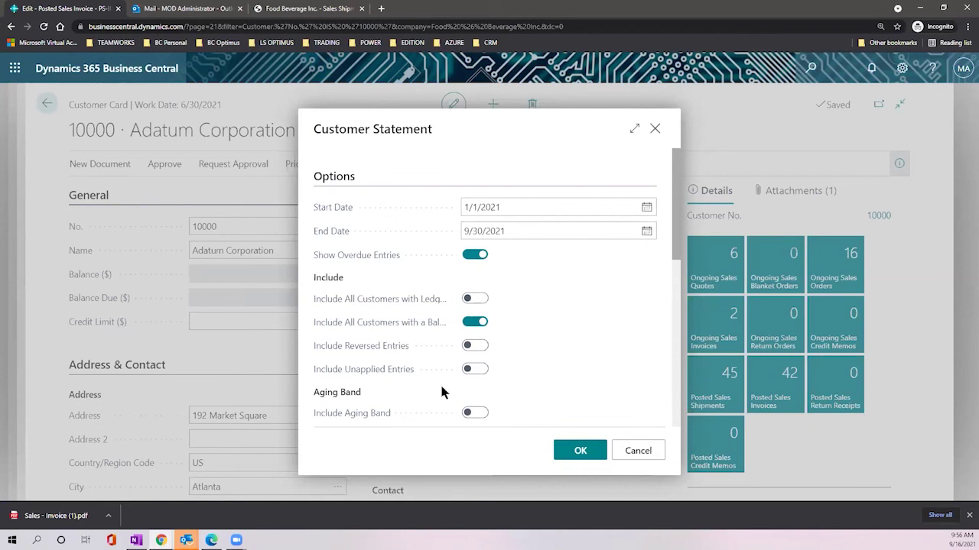
pyautogui.click(571, 451)
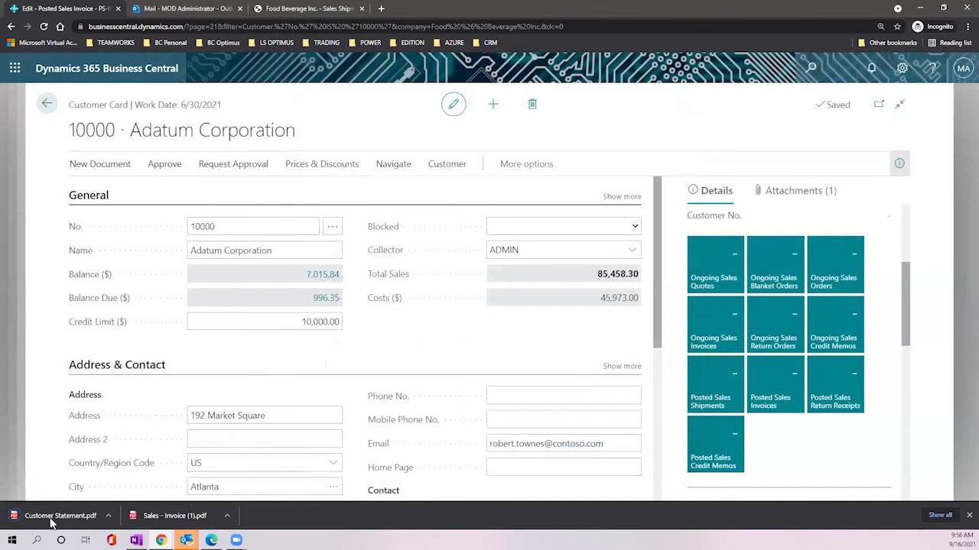
pyautogui.click(55, 516)
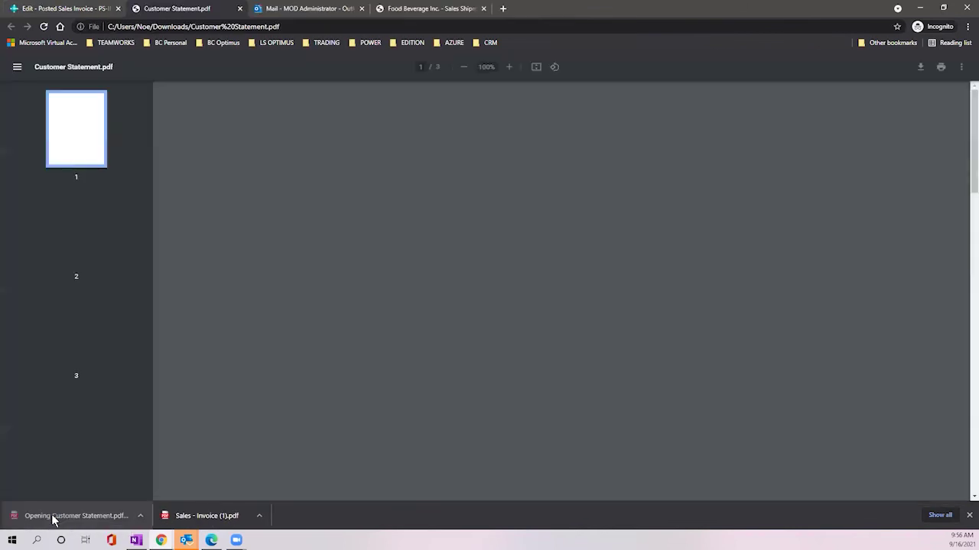
# Step: Zoom into the Customer Statement PDF and scroll down through its entries
pyautogui.scroll(4, 471, 293)
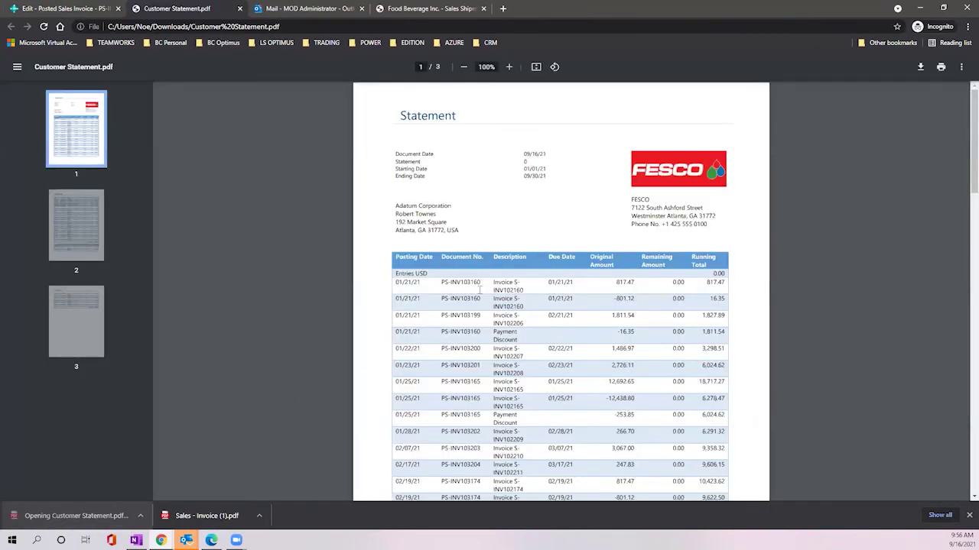
pyautogui.scroll(-1, 480, 283)
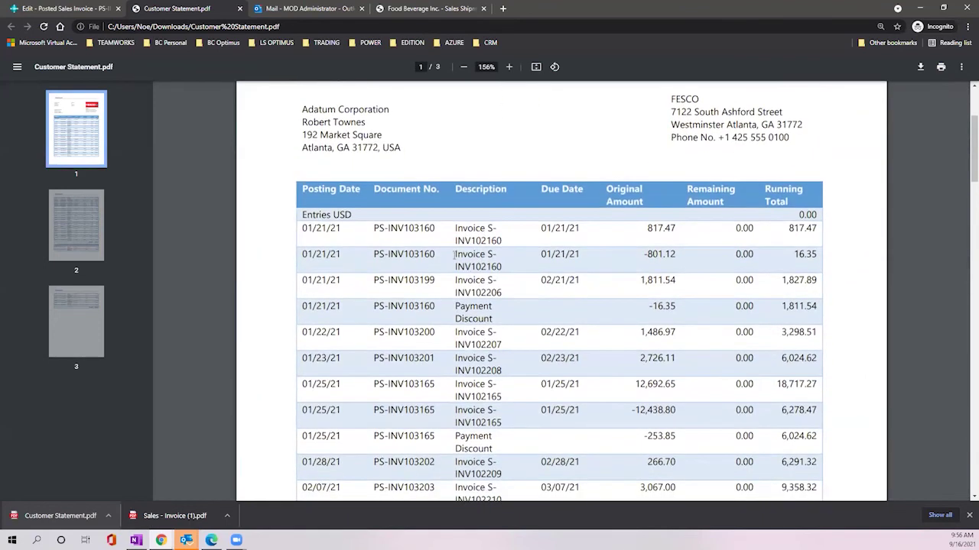
pyautogui.moveTo(295, 115); pyautogui.dragTo(389, 111)
pyautogui.scroll(-1, 432, 186)
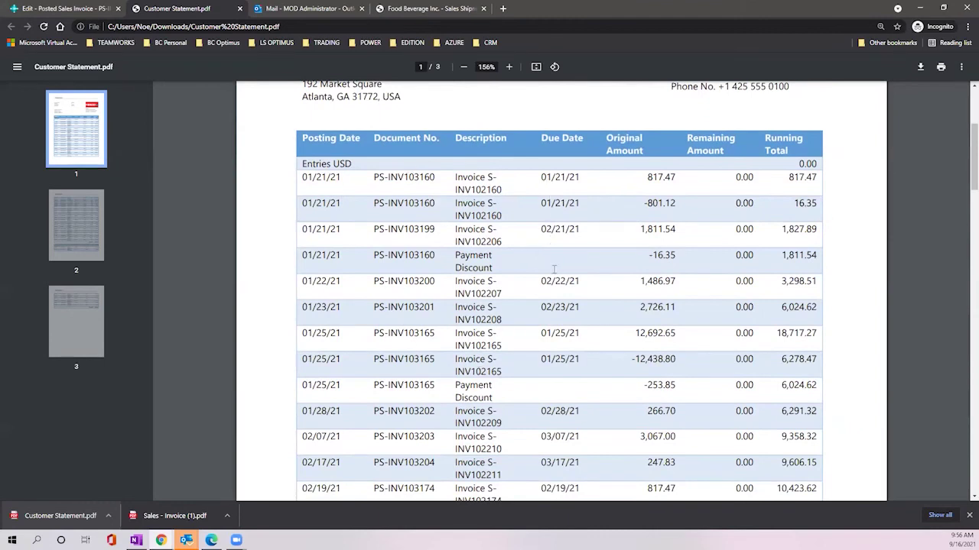
pyautogui.scroll(-1, 591, 200)
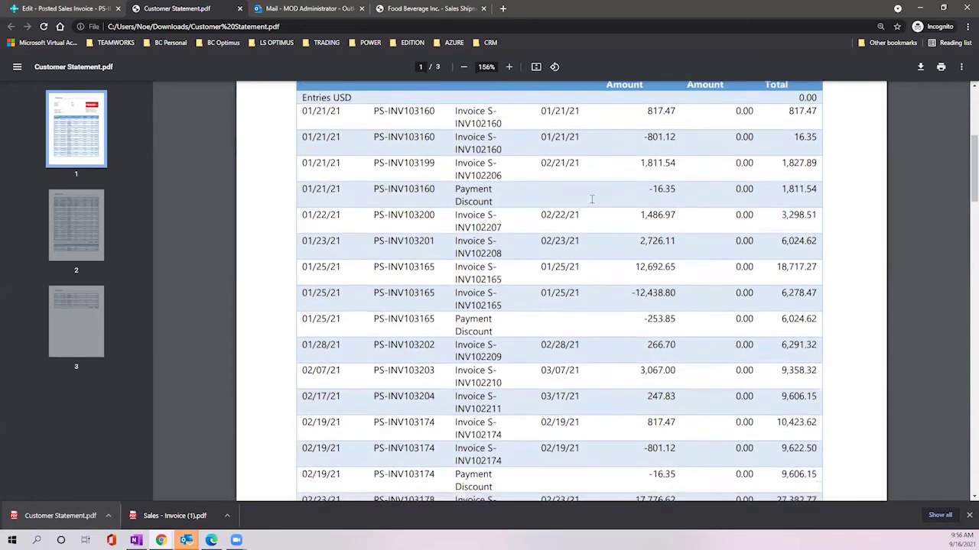
pyautogui.scroll(-5, 591, 200)
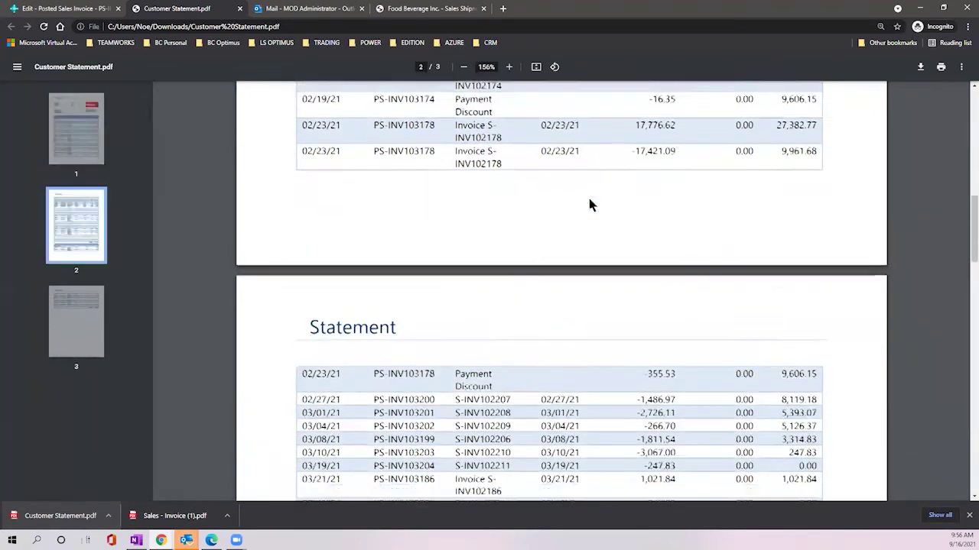
pyautogui.scroll(-6, 589, 200)
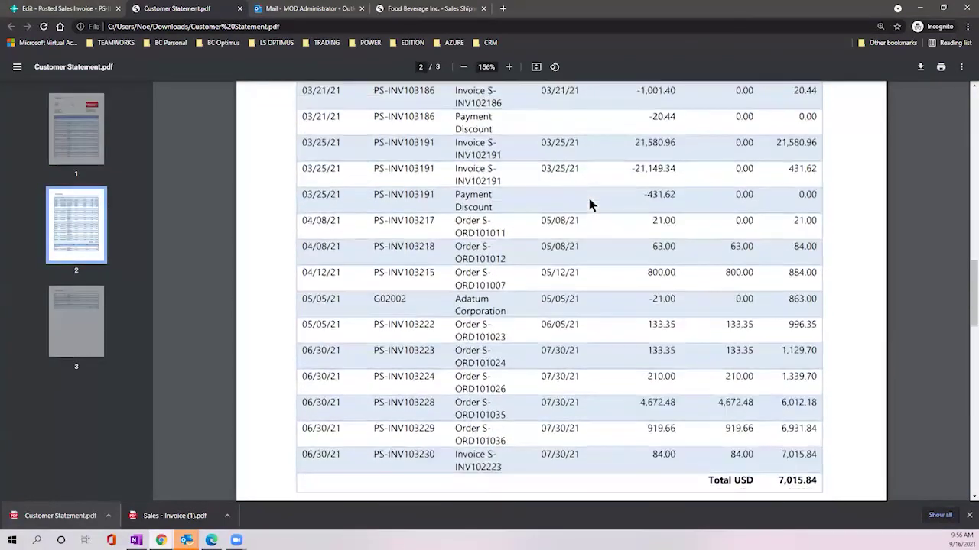
pyautogui.scroll(-4, 589, 202)
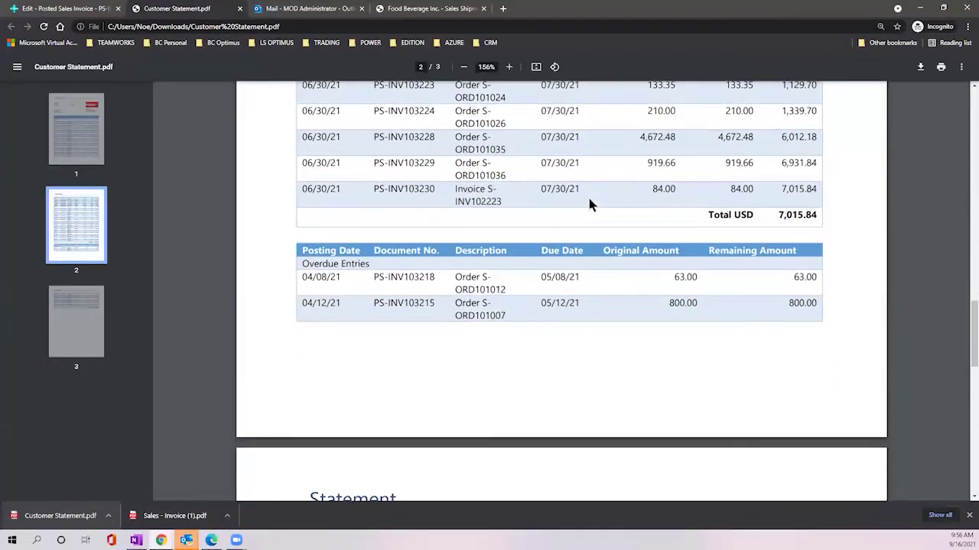
pyautogui.scroll(-2, 589, 198)
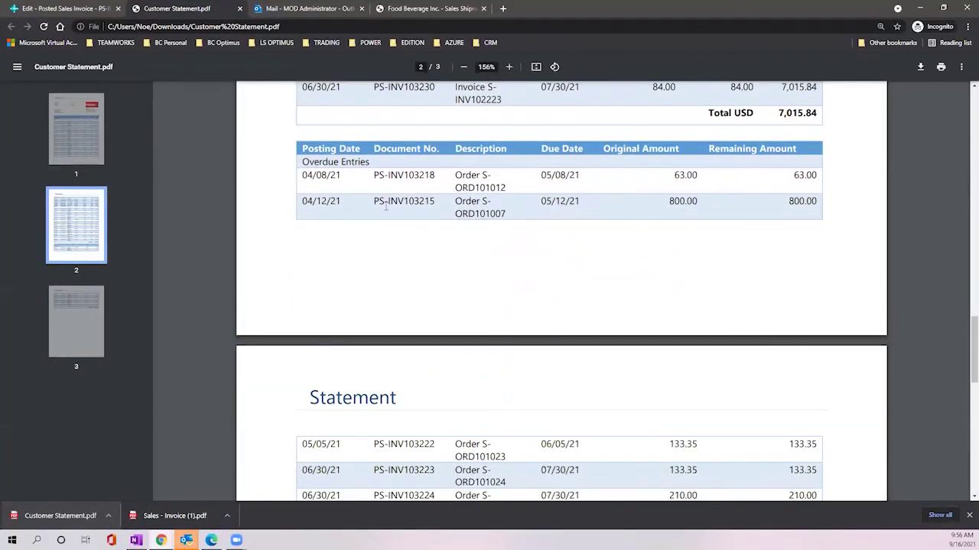
# Step: Highlight the overdue entries rows and the Total USD 7,015.84 amount
pyautogui.moveTo(301, 159); pyautogui.dragTo(812, 223)
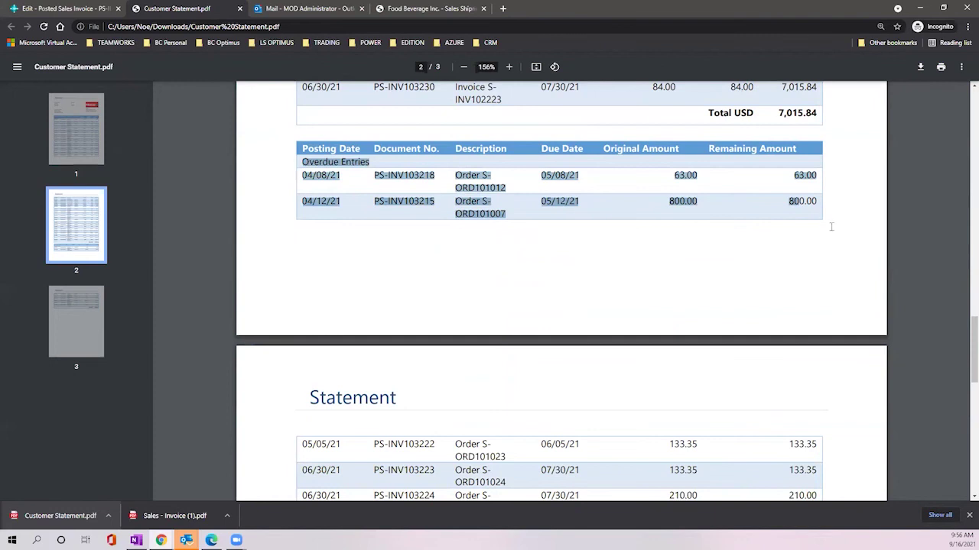
pyautogui.click(609, 297)
pyautogui.scroll(-4, 604, 300)
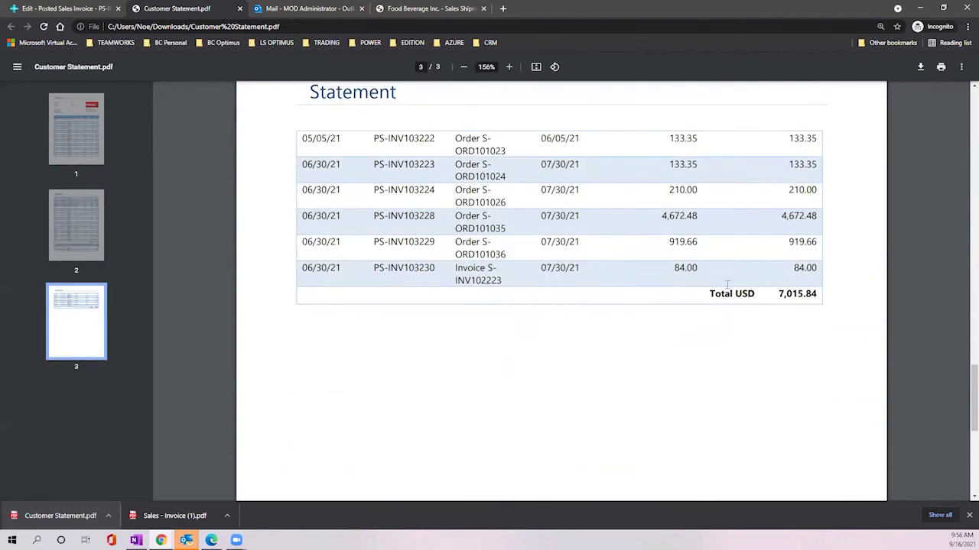
pyautogui.moveTo(707, 300); pyautogui.dragTo(823, 296)
# Step: Highlight the 800.00 and 133.35 remaining amounts, then return to Adatum's customer card
pyautogui.scroll(12, 592, 283)
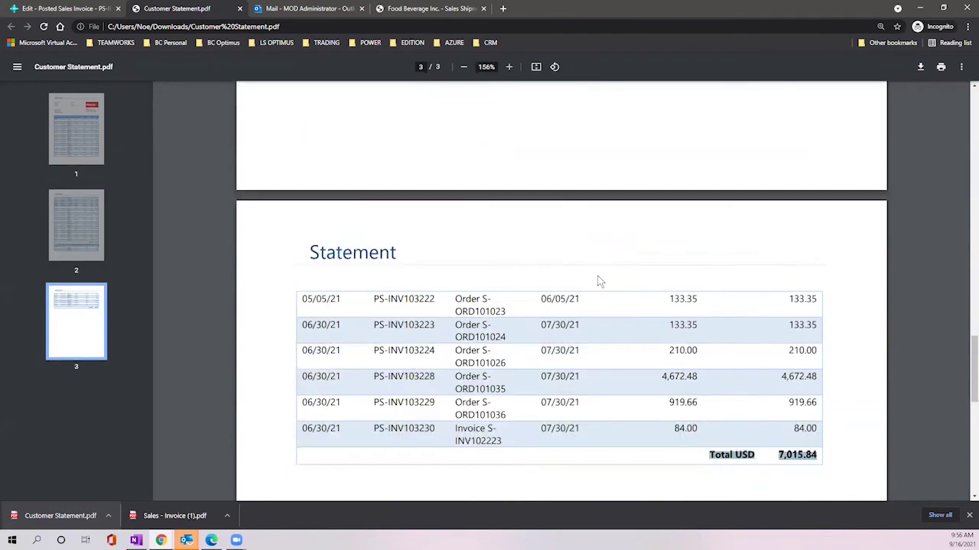
pyautogui.scroll(20, 601, 269)
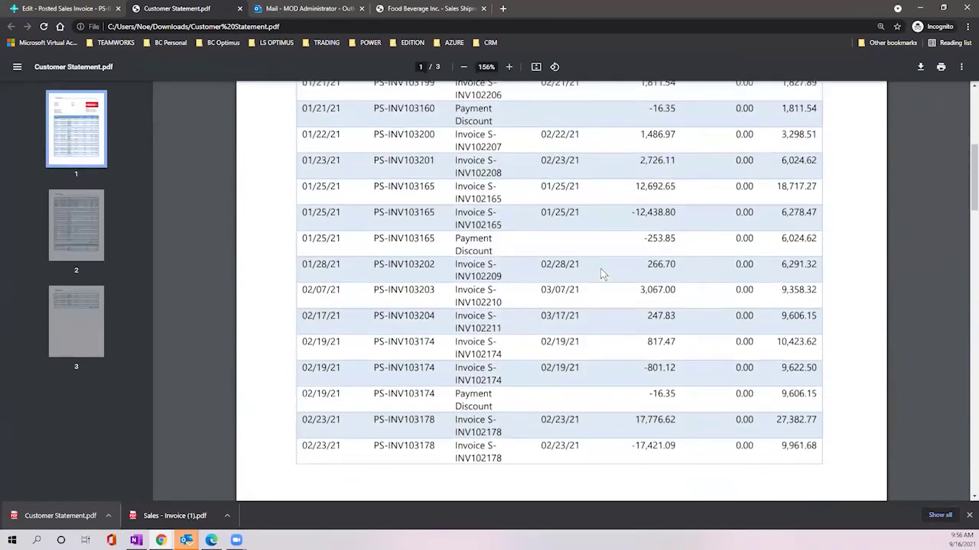
pyautogui.scroll(-4, 603, 268)
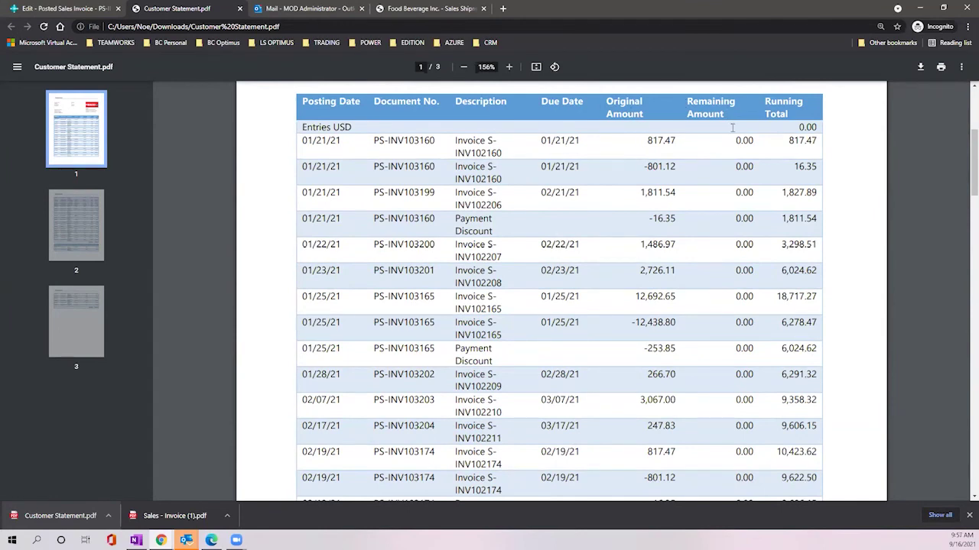
pyautogui.scroll(-2, 734, 193)
pyautogui.scroll(-6, 734, 193)
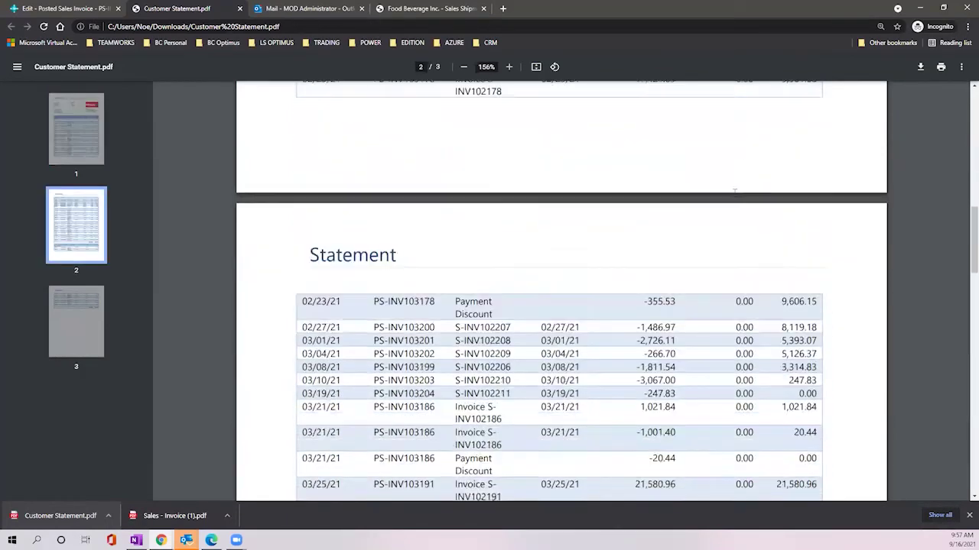
pyautogui.scroll(-4, 734, 194)
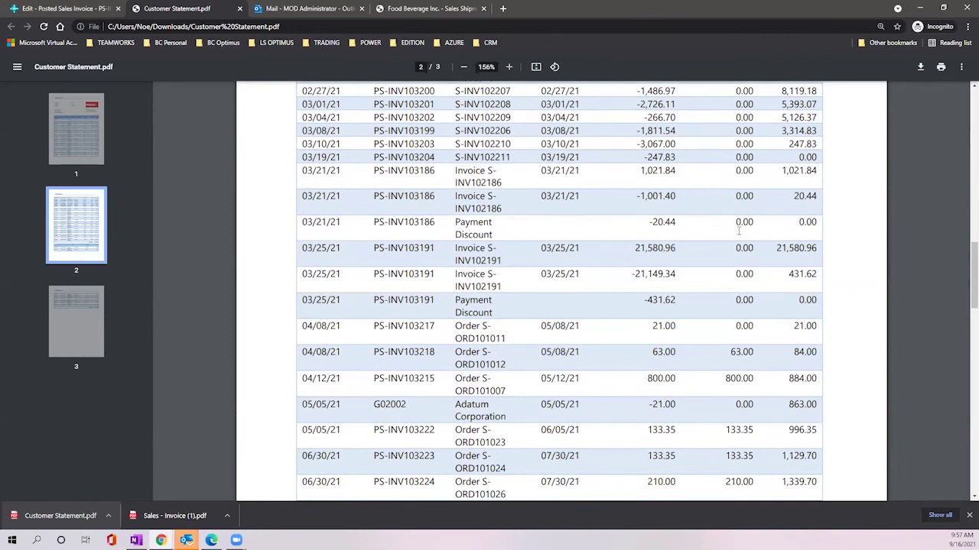
pyautogui.scroll(-2, 739, 230)
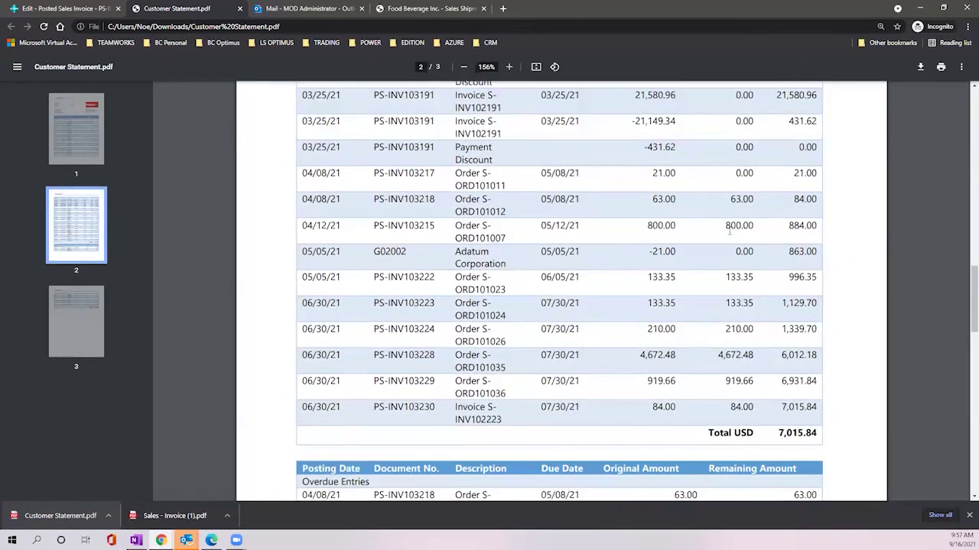
pyautogui.doubleClick(728, 226)
pyautogui.doubleClick(731, 277)
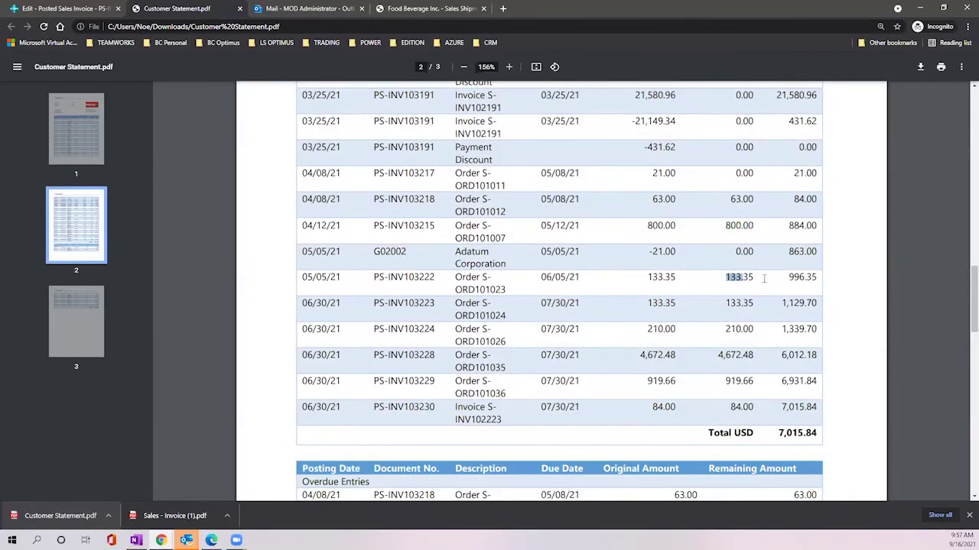
pyautogui.doubleClick(728, 305)
pyautogui.scroll(-1, 754, 287)
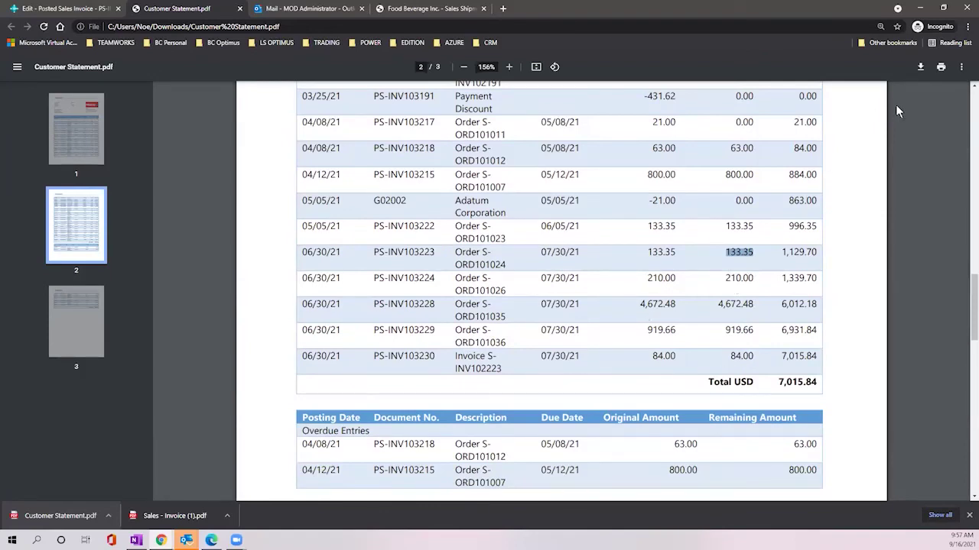
pyautogui.click(77, 9)
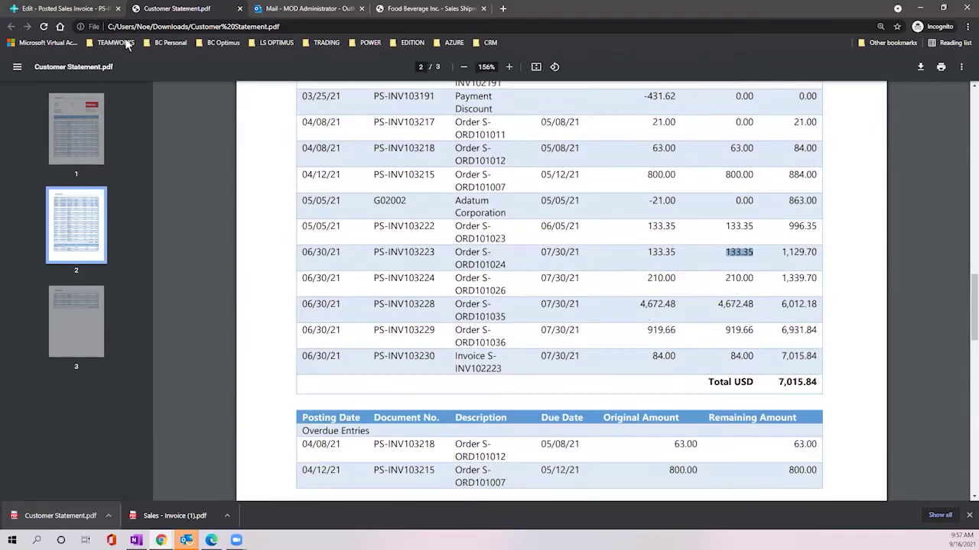
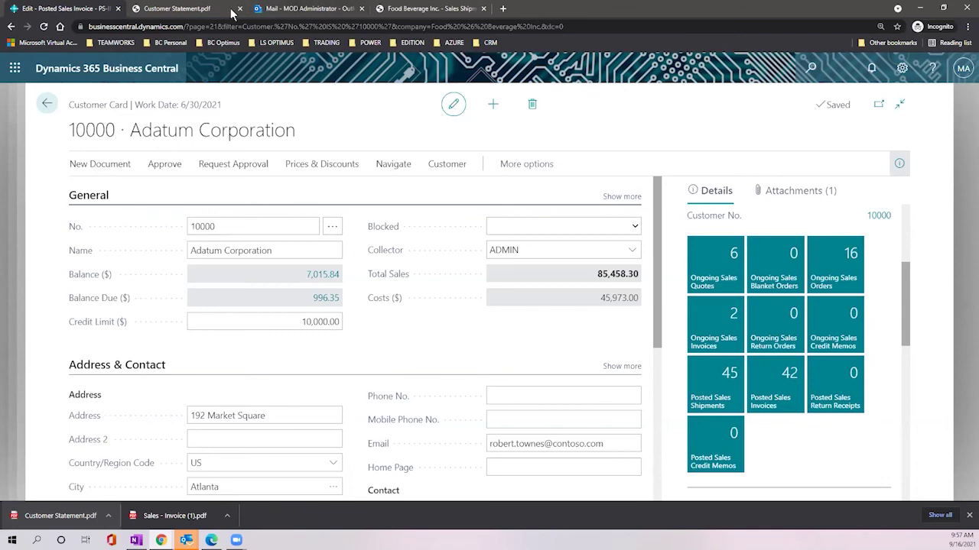
# Step: Review the Customer Statement PDF again, highlighting the G02002 entry
pyautogui.click(302, 9)
pyautogui.click(177, 8)
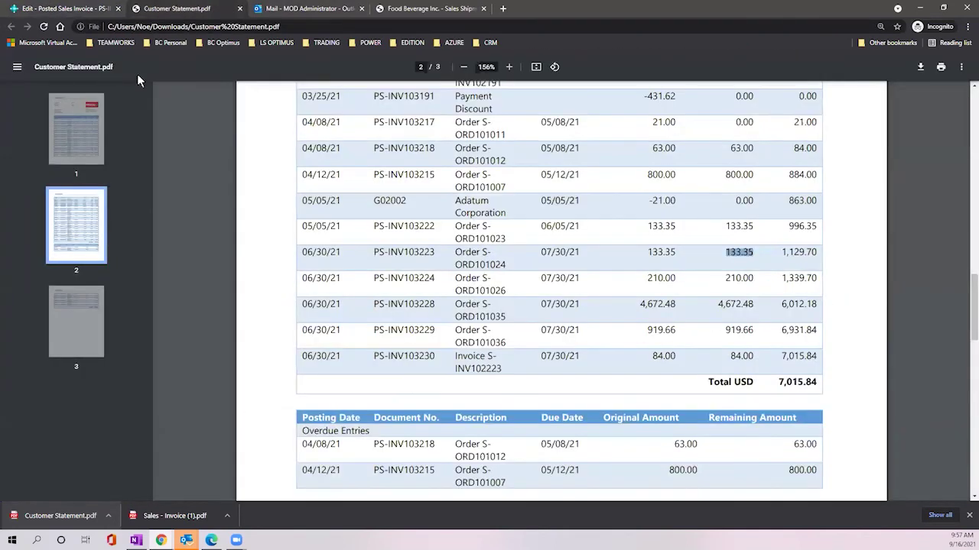
pyautogui.click(54, 10)
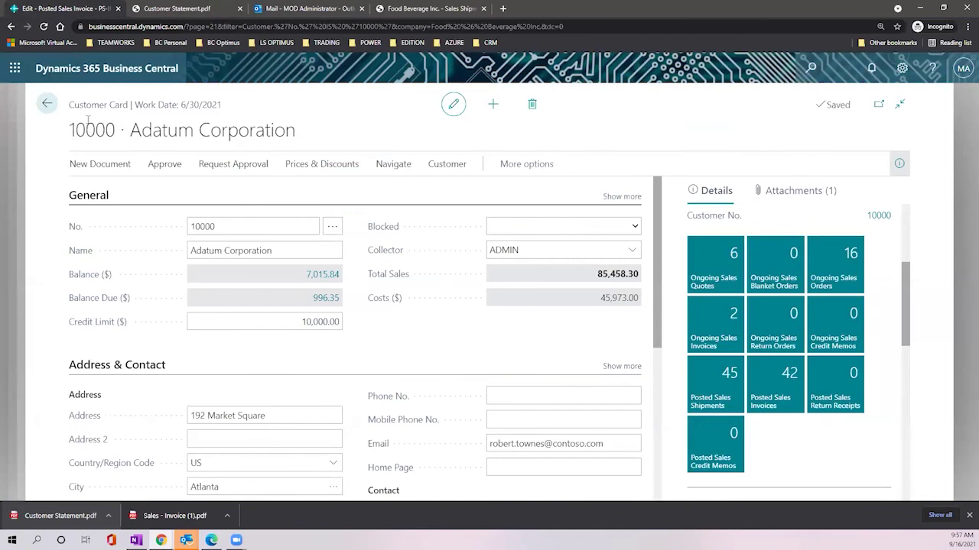
pyautogui.click(214, 9)
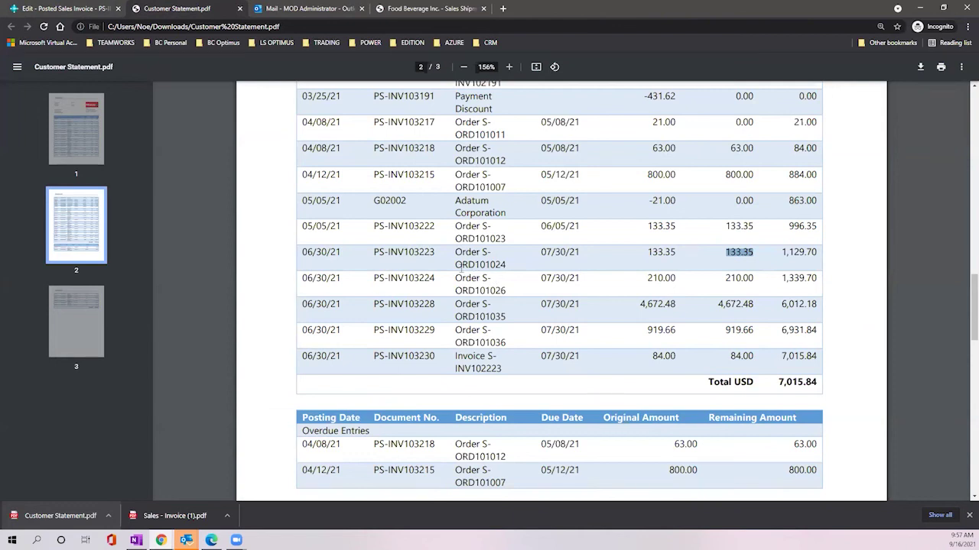
pyautogui.moveTo(411, 200); pyautogui.dragTo(370, 202)
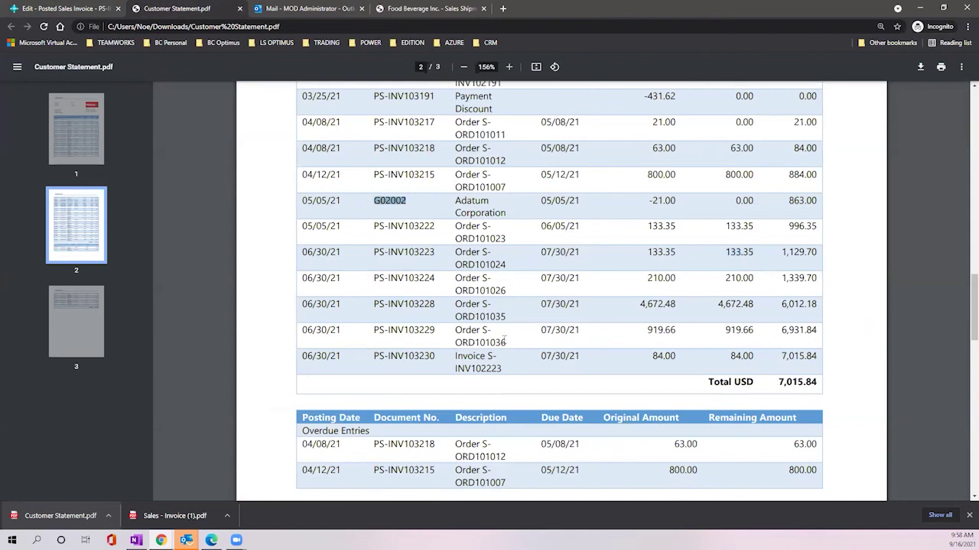
pyautogui.scroll(-3, 650, 315)
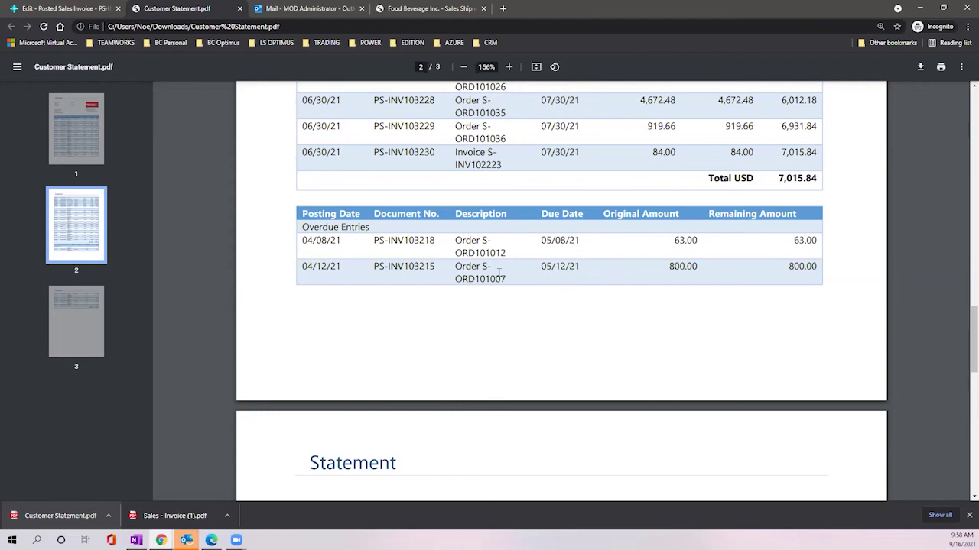
# Step: Go back from the Adatum customer card via the posted invoice and Sales Invoices list
pyautogui.click(34, 9)
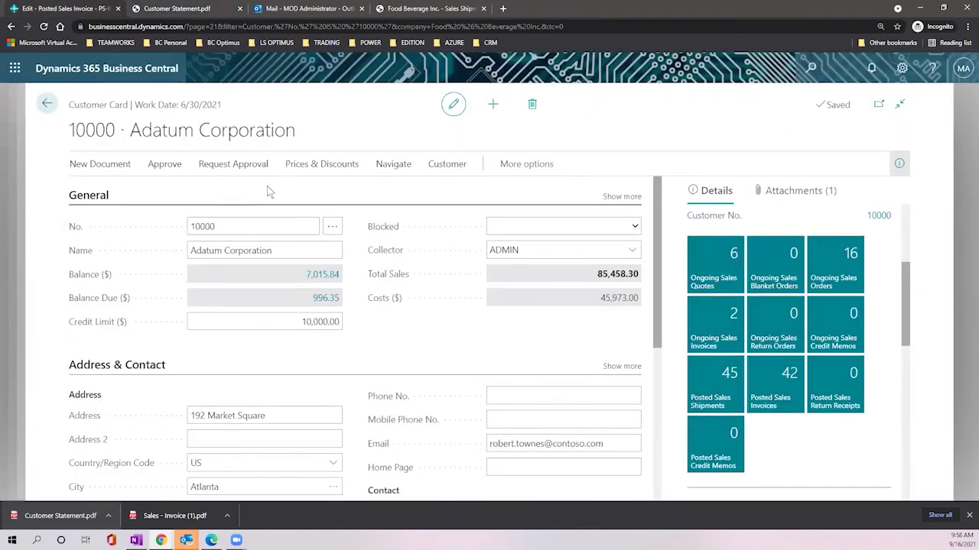
pyautogui.click(391, 164)
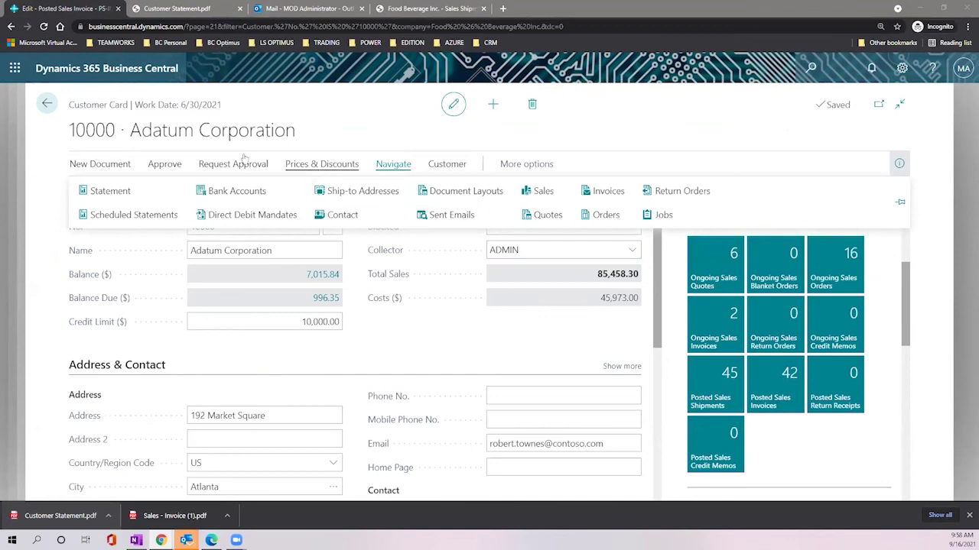
pyautogui.click(46, 105)
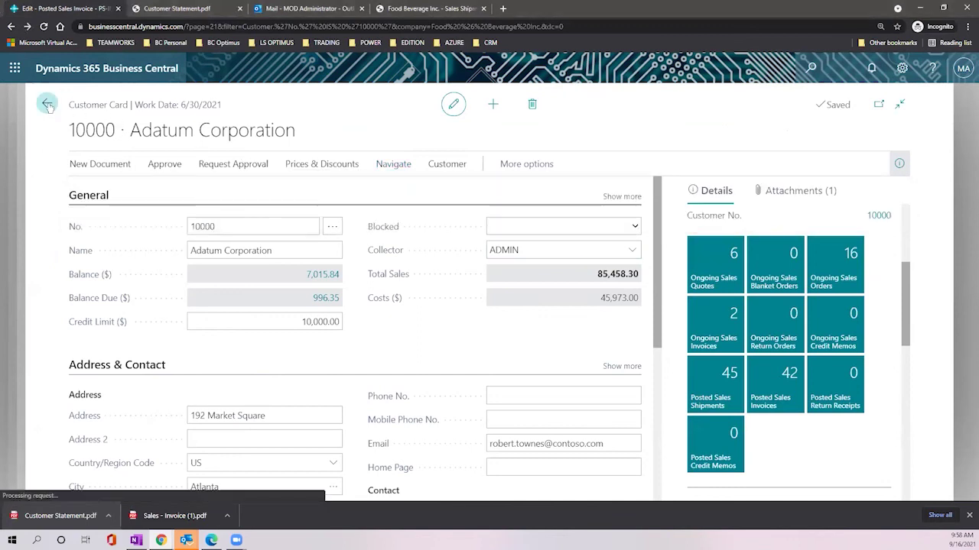
pyautogui.click(46, 105)
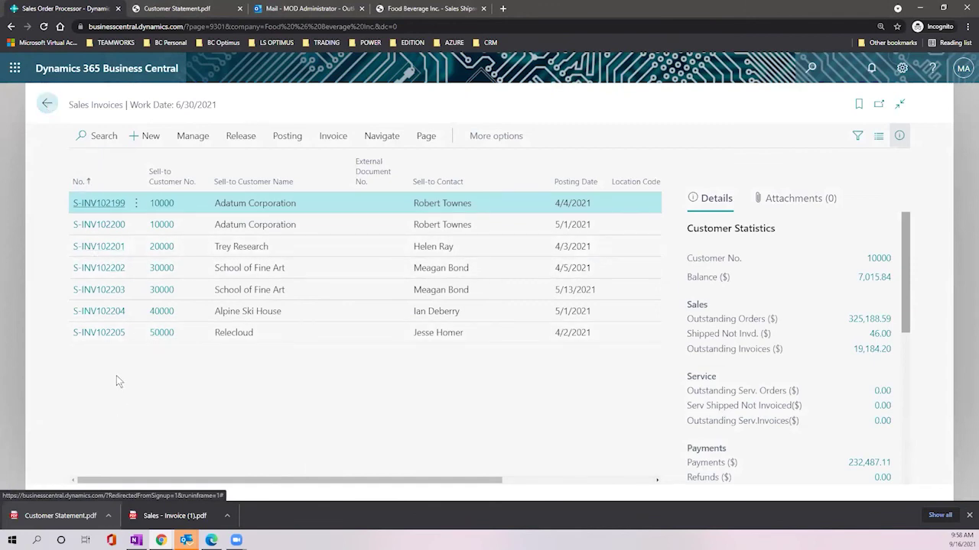
pyautogui.click(47, 105)
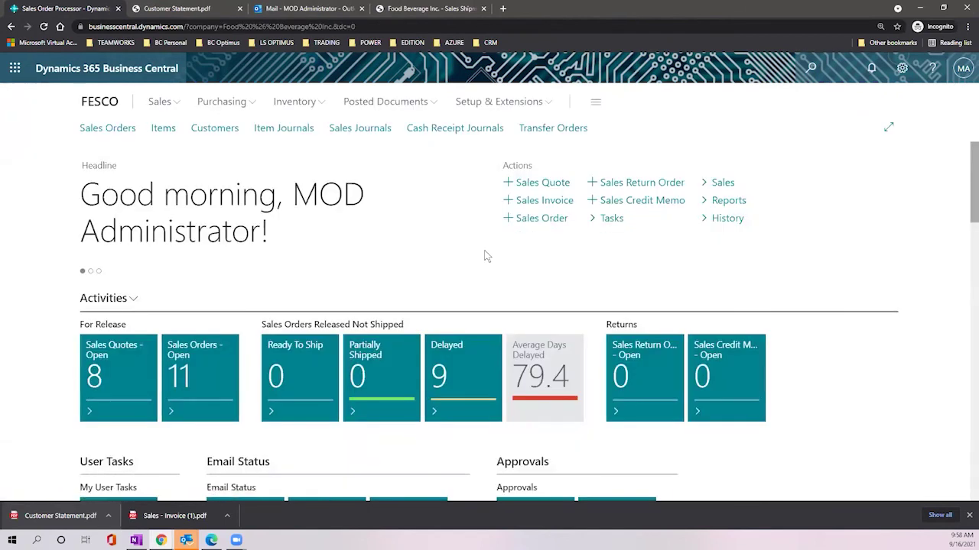
# Step: Search for 'posted sales in' and bookmark Posted Sales Invoices in the navigation menu
pyautogui.click(811, 69)
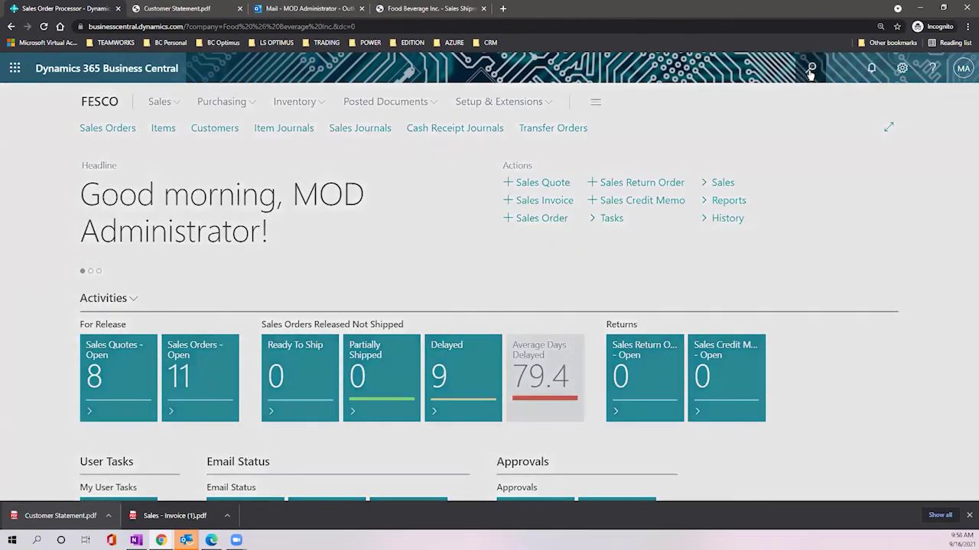
pyautogui.write('posted')
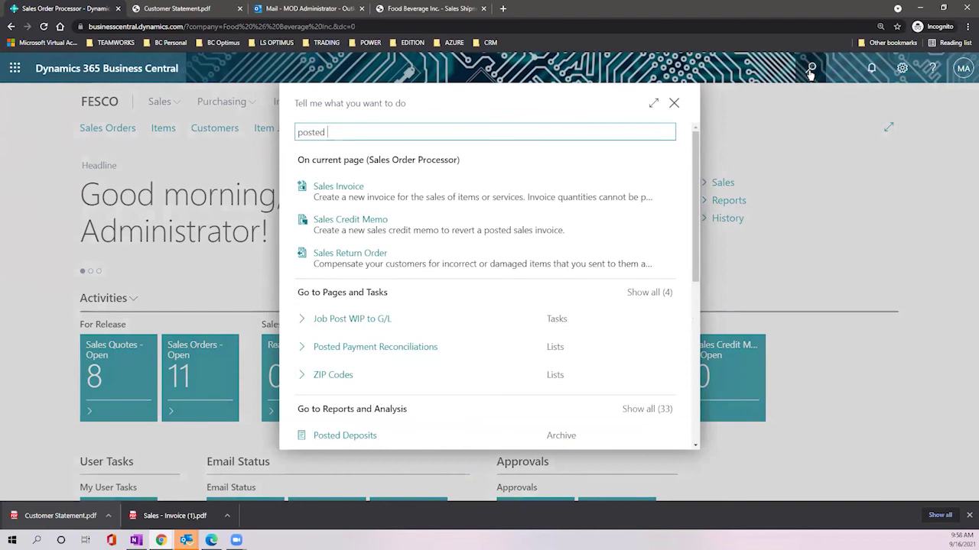
pyautogui.write('ales in')
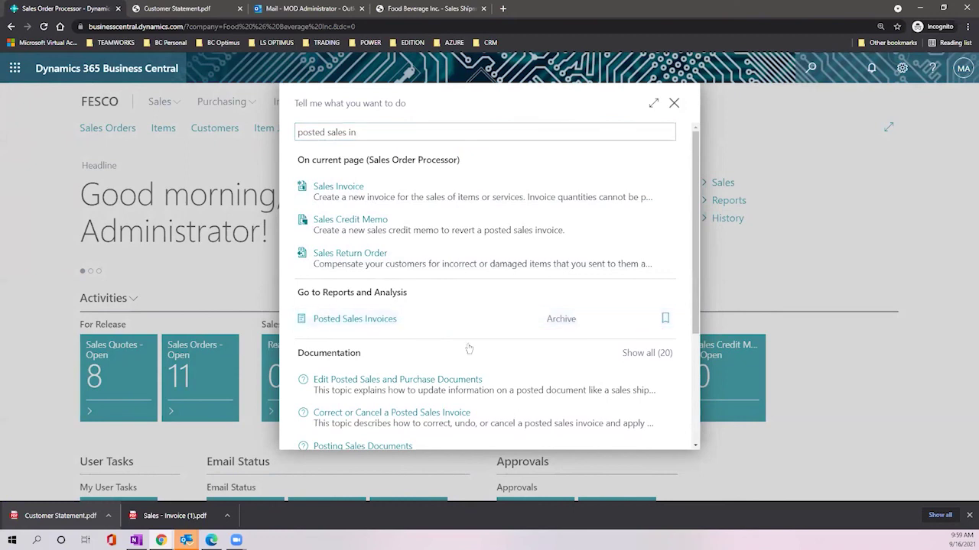
pyautogui.click(665, 319)
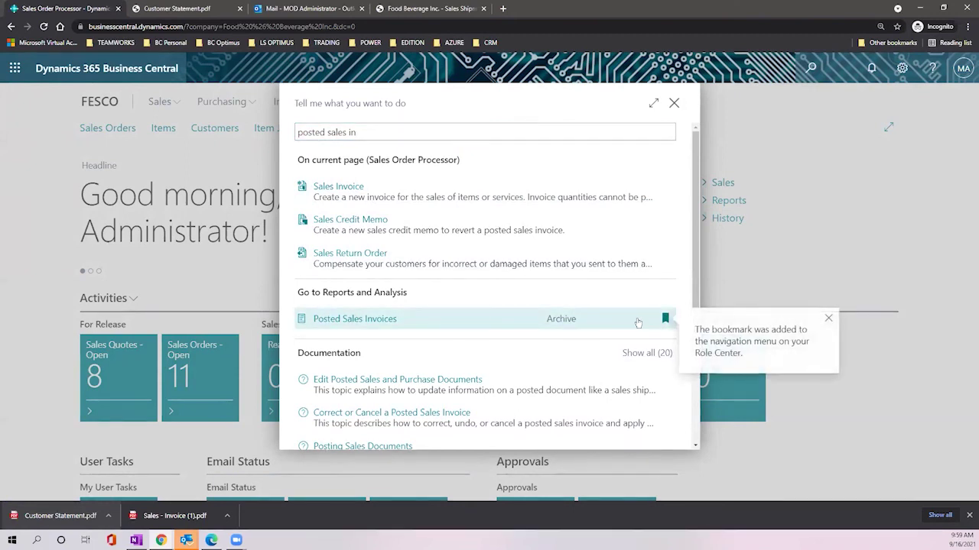
pyautogui.click(674, 103)
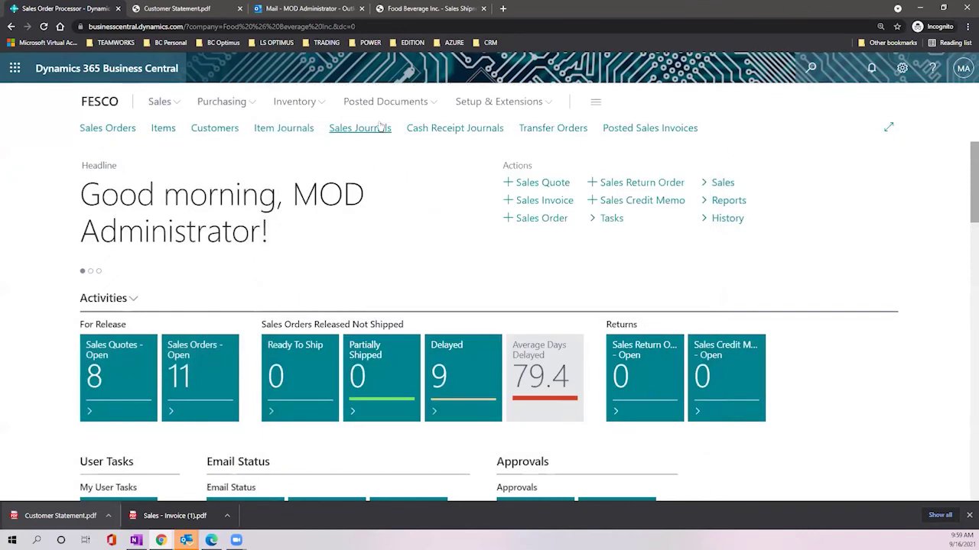
# Step: Open the Posted Sales Invoices list from the navigation bar
pyautogui.click(639, 131)
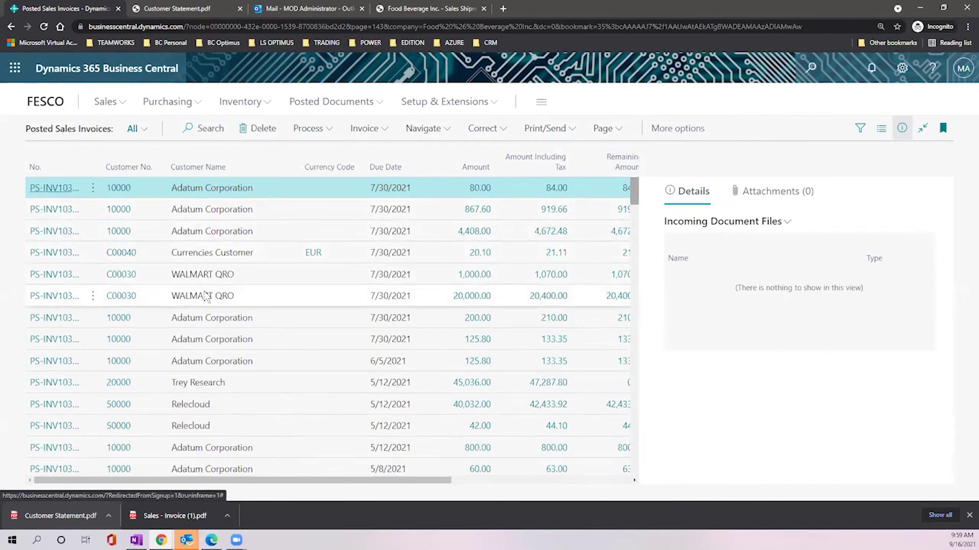
pyautogui.scroll(-2, 206, 298)
pyautogui.scroll(2, 230, 291)
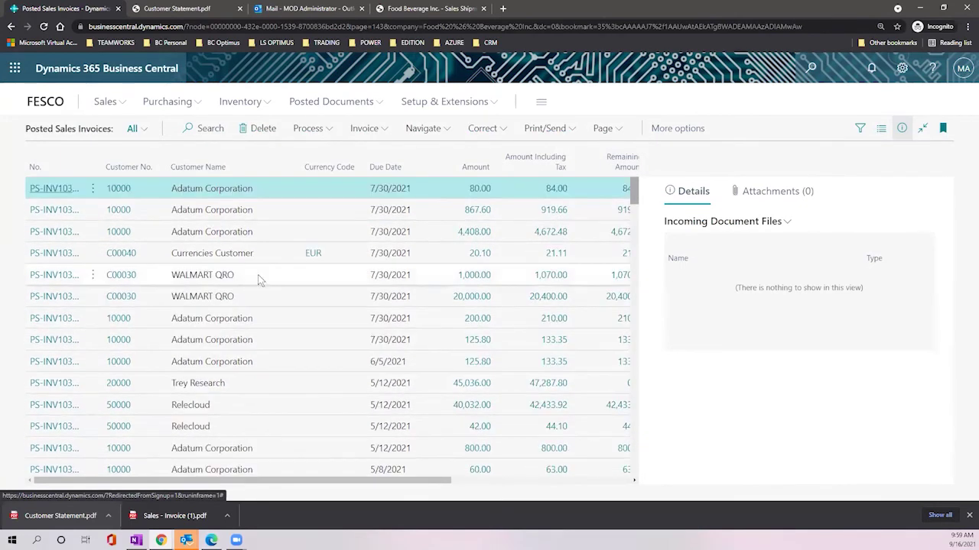
pyautogui.moveTo(306, 480); pyautogui.dragTo(307, 480)
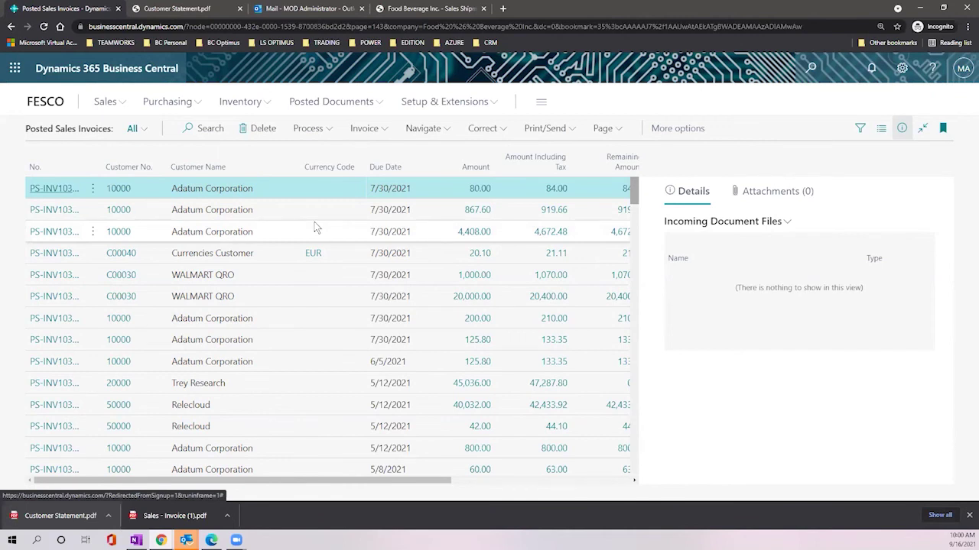
# Step: Auto-fit the No. column to full invoice numbers and show the views and filter pane
pyautogui.doubleClick(125, 159)
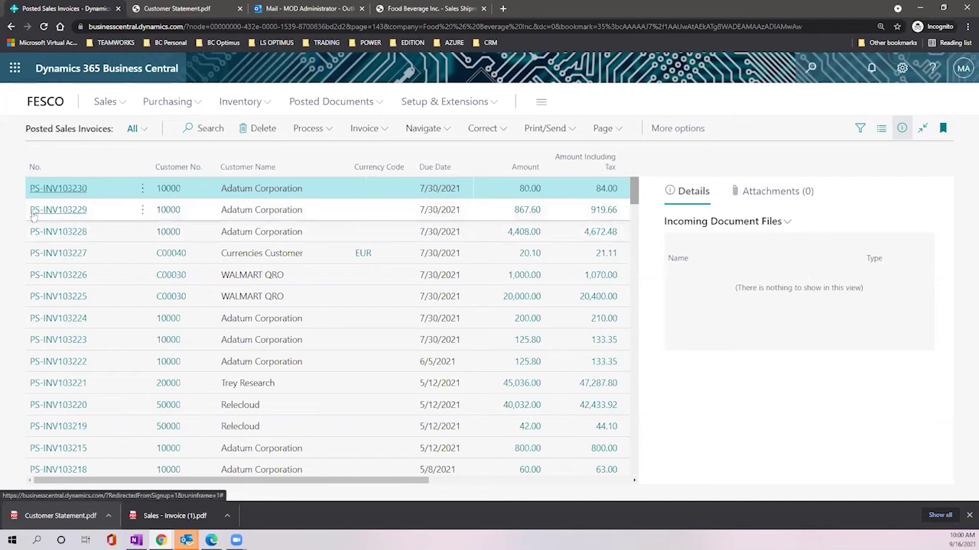
pyautogui.scroll(-1, 84, 222)
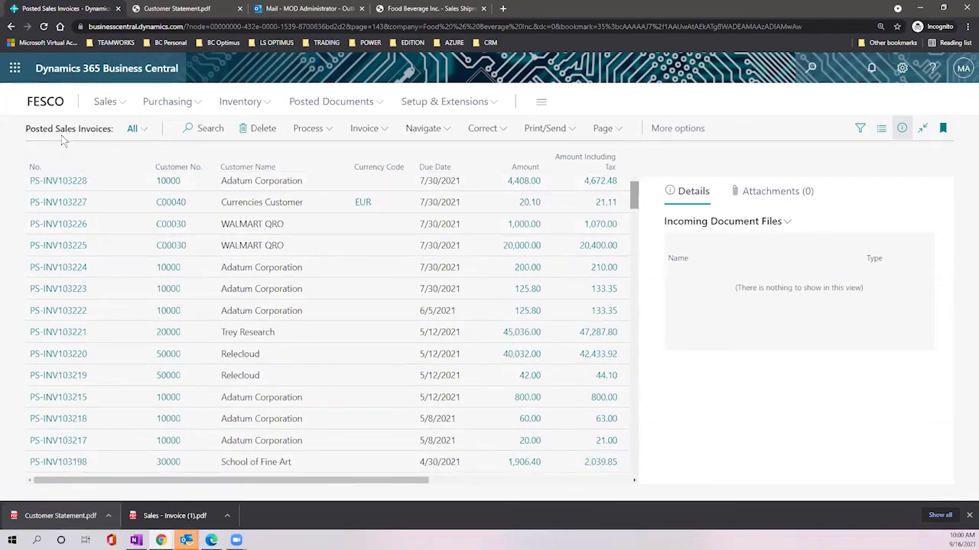
pyautogui.scroll(1, 264, 219)
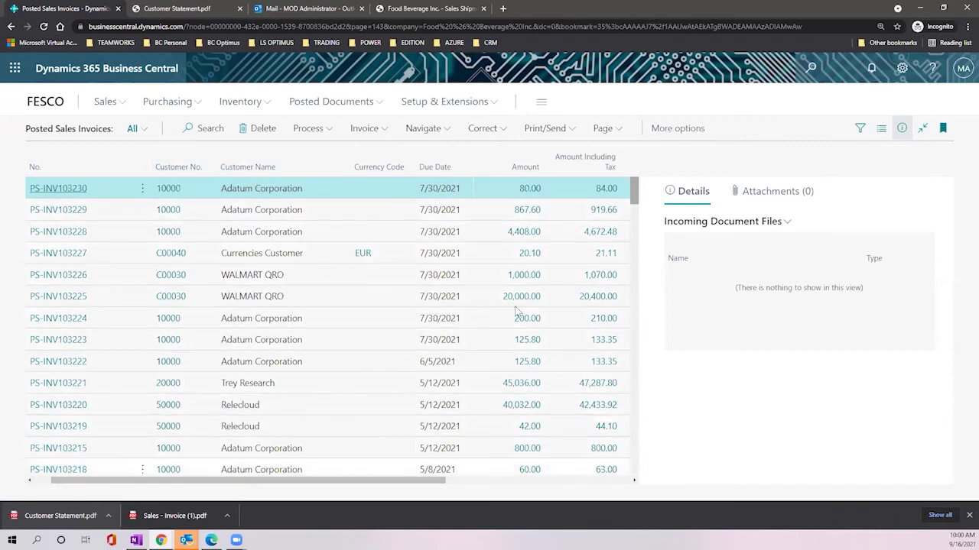
pyautogui.click(860, 132)
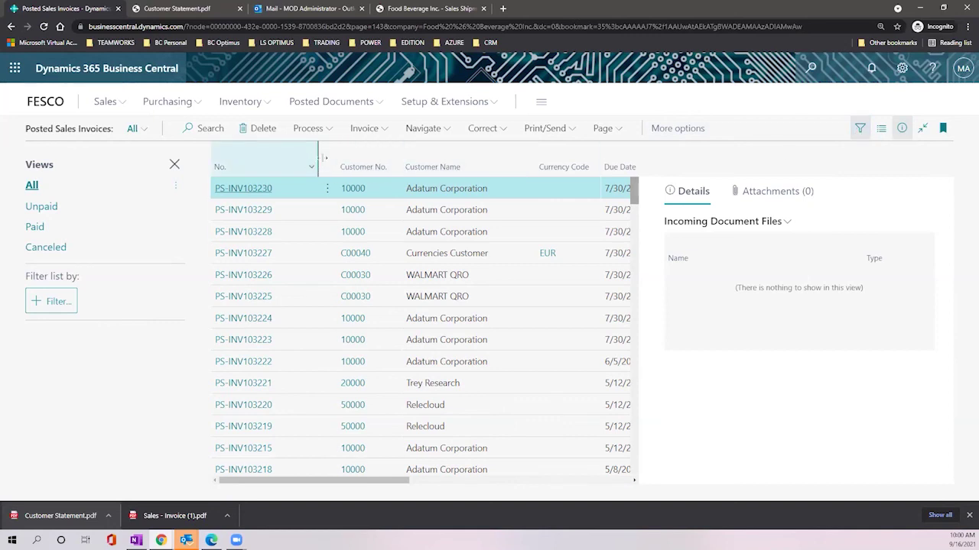
pyautogui.click(198, 128)
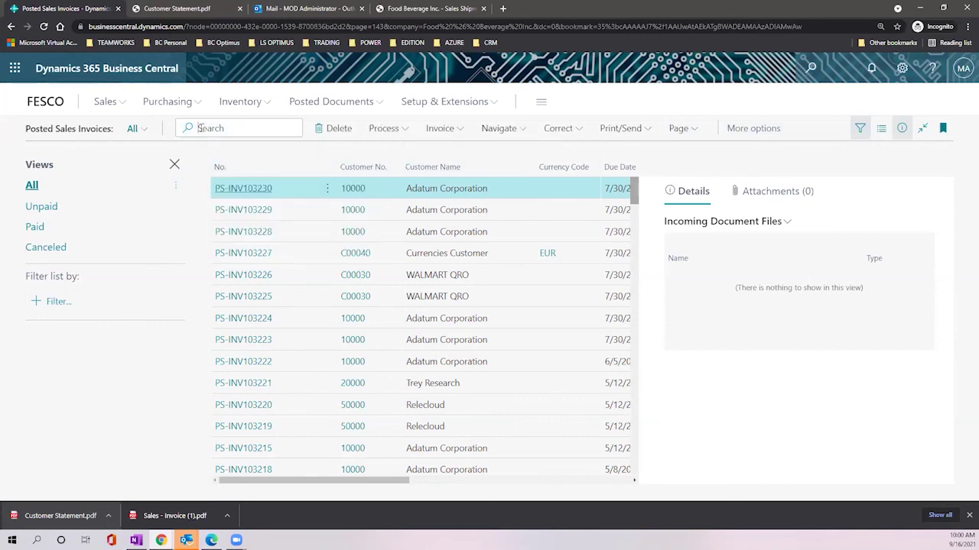
pyautogui.write('adatum')
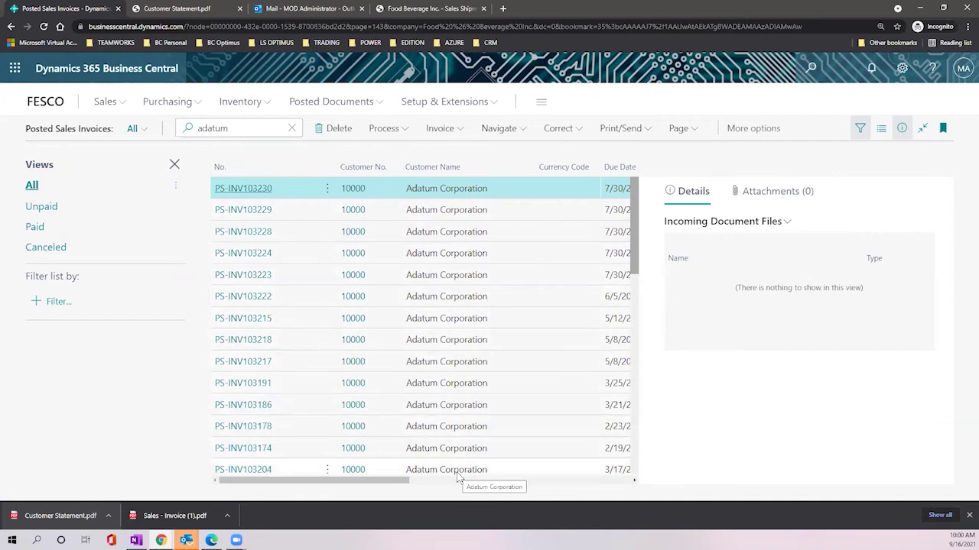
pyautogui.press('BackSpace')
pyautogui.press('BackSpace')
pyautogui.press('BackSpace')
pyautogui.press('BackSpace')
pyautogui.press('BackSpace')
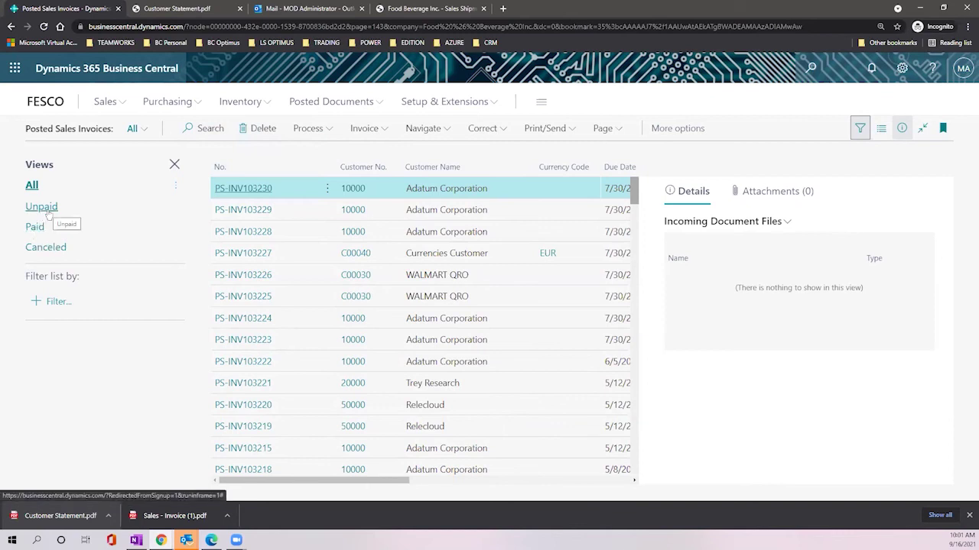
# Step: Switch to the Unpaid view and scroll right to reveal the Closed, Canceled and Corrective columns
pyautogui.click(46, 211)
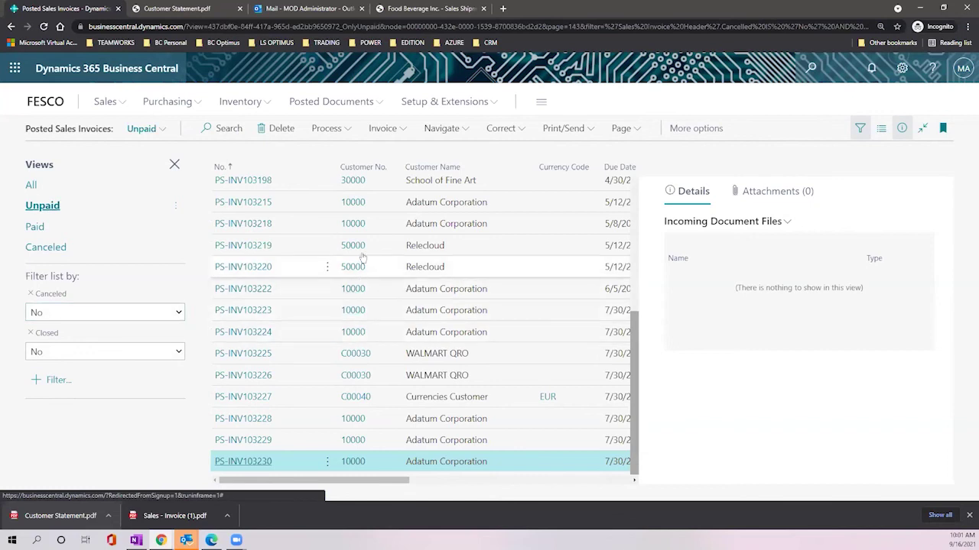
pyautogui.moveTo(311, 482); pyautogui.dragTo(383, 487)
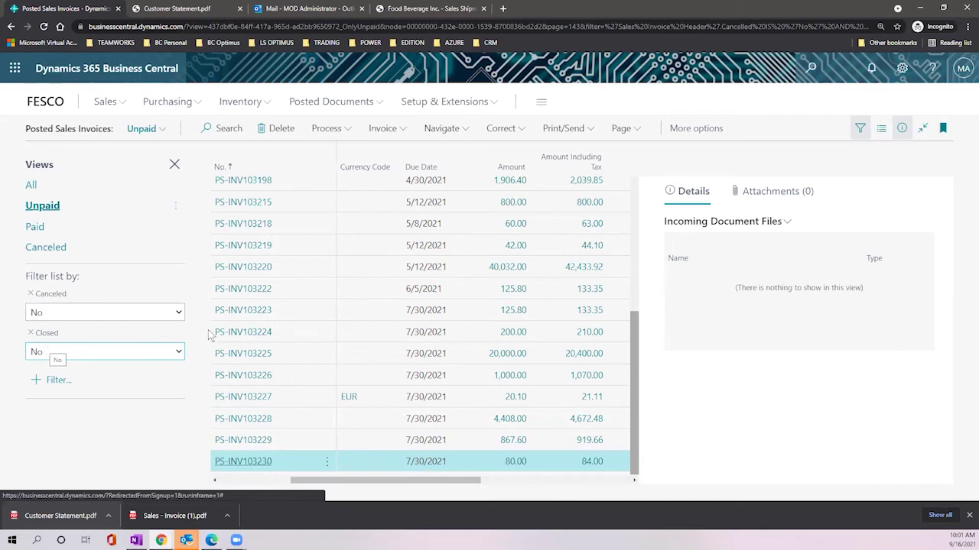
pyautogui.moveTo(423, 481); pyautogui.dragTo(519, 474)
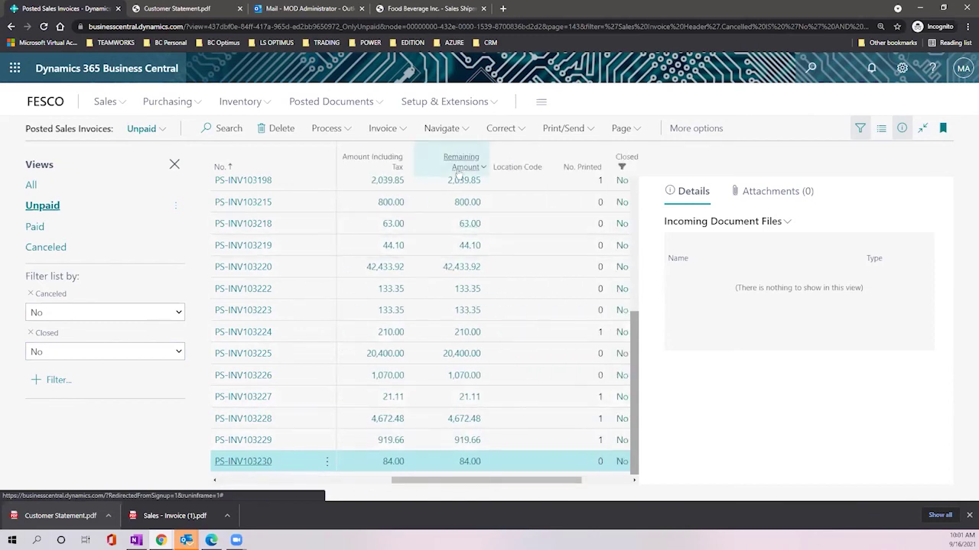
pyautogui.moveTo(459, 168)
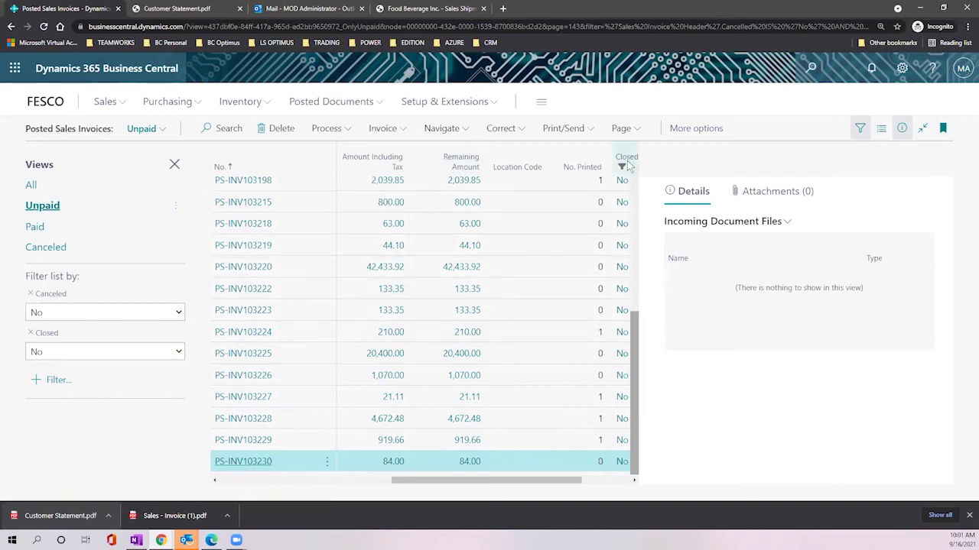
pyautogui.moveTo(628, 163)
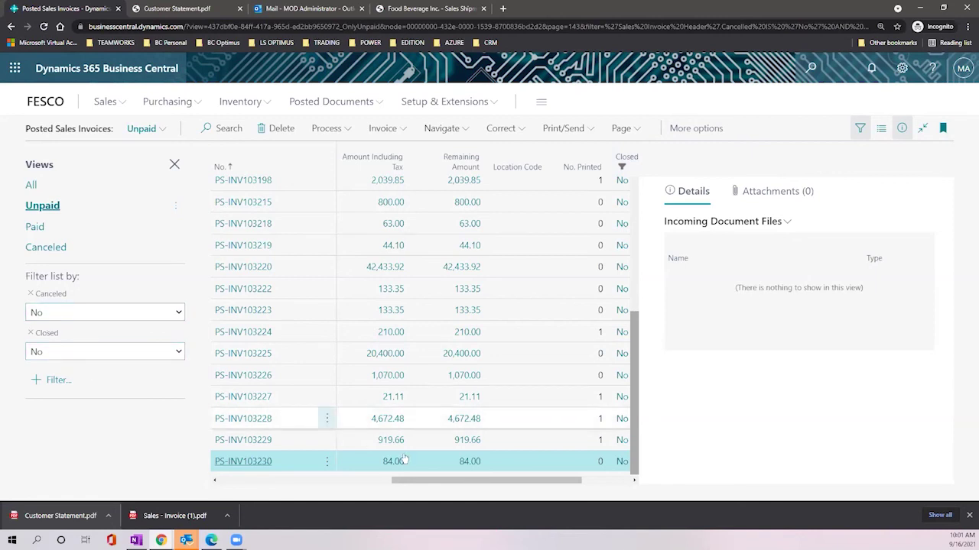
pyautogui.moveTo(425, 478); pyautogui.dragTo(474, 479)
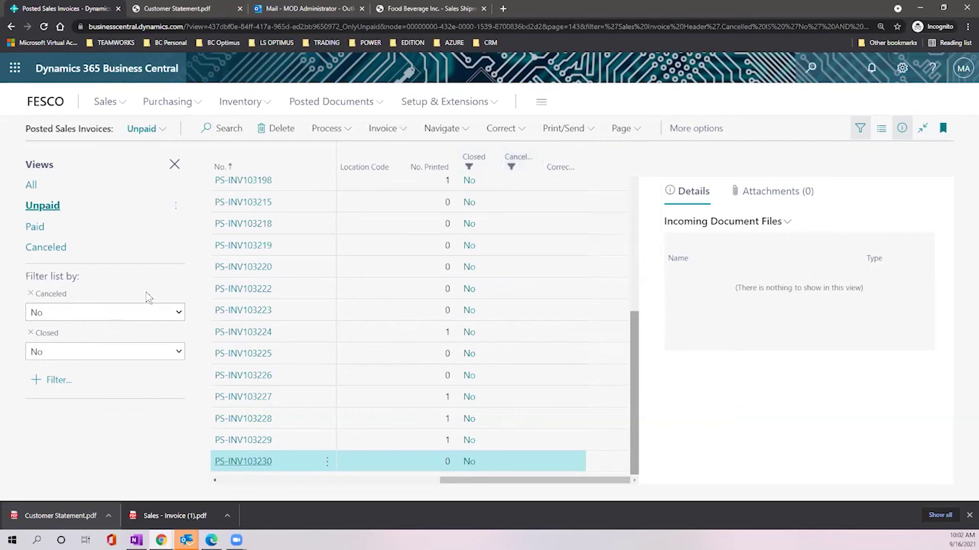
# Step: Add a Due Date filter of 'w' (06/30/21) to the unpaid invoices
pyautogui.click(50, 380)
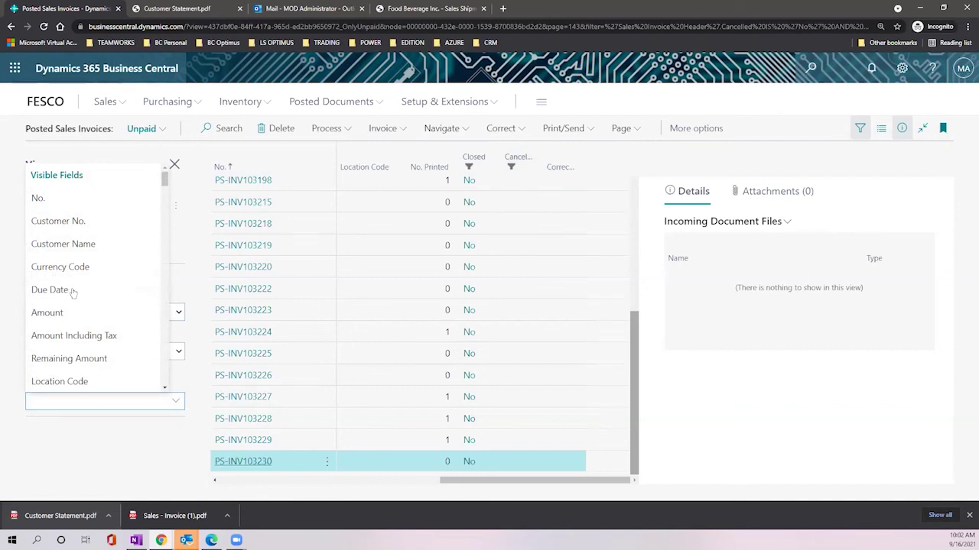
pyautogui.click(73, 290)
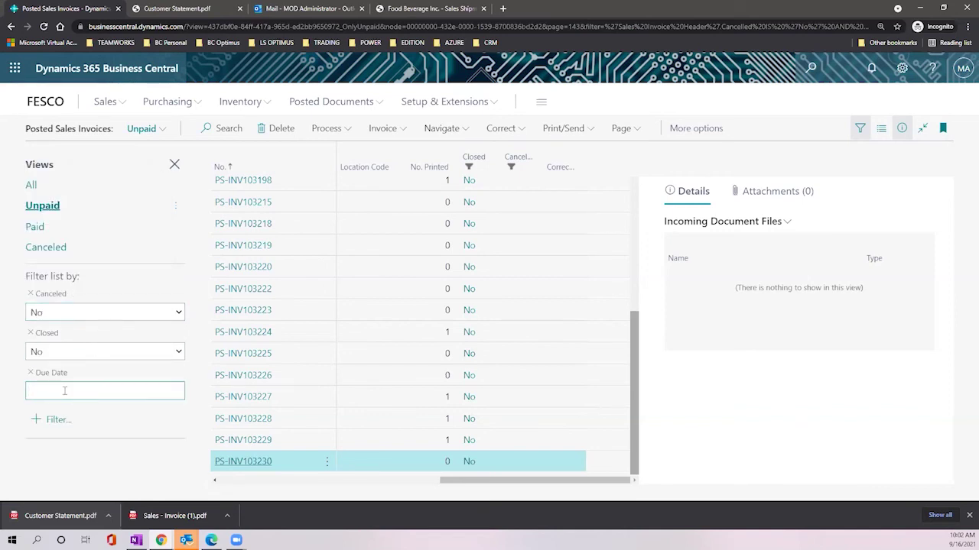
pyautogui.write('w')
pyautogui.press('Tab')
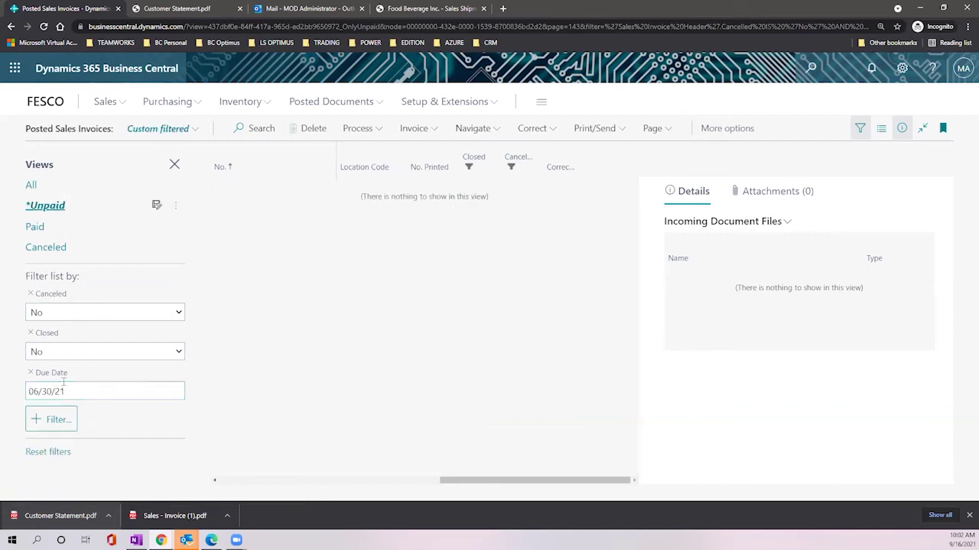
# Step: Remove the Due Date filter and start saving the modified Unpaid view as a new view
pyautogui.click(75, 390)
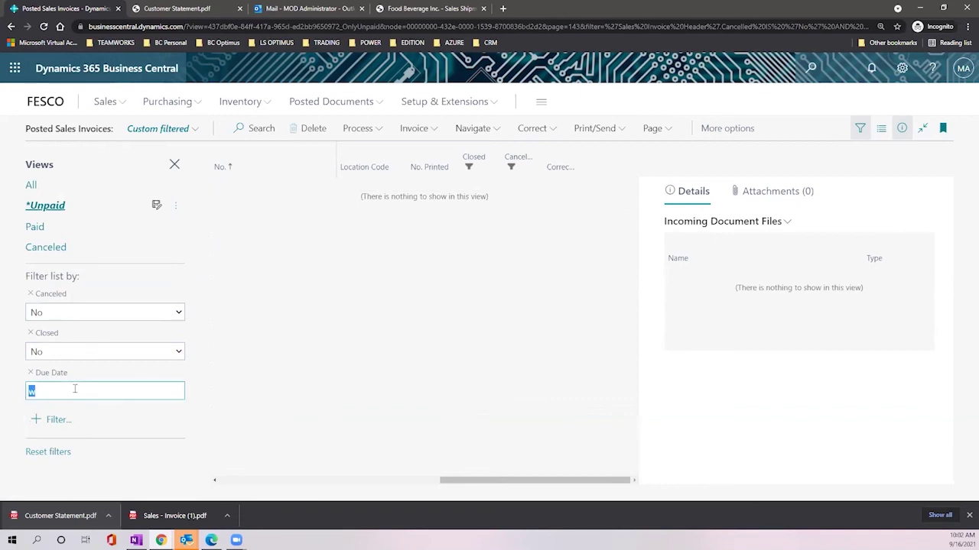
pyautogui.click(31, 376)
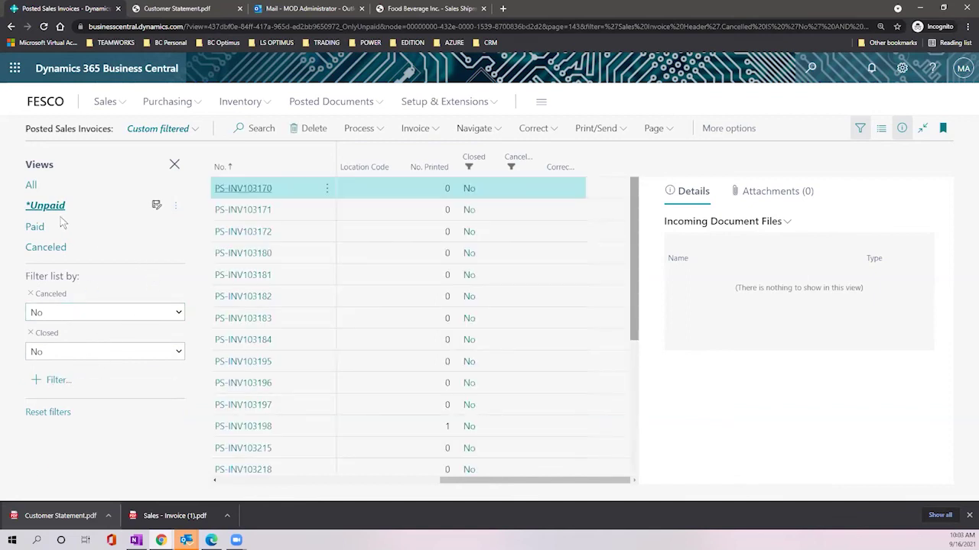
pyautogui.click(156, 206)
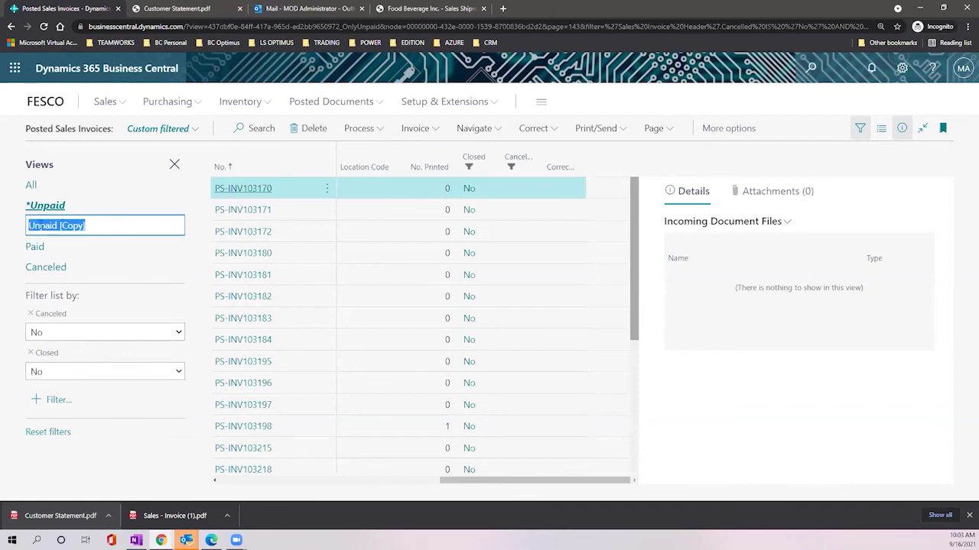
# Step: Save the copy as a view named Unpaid and compare it with the original Unpaid view
pyautogui.click(95, 226)
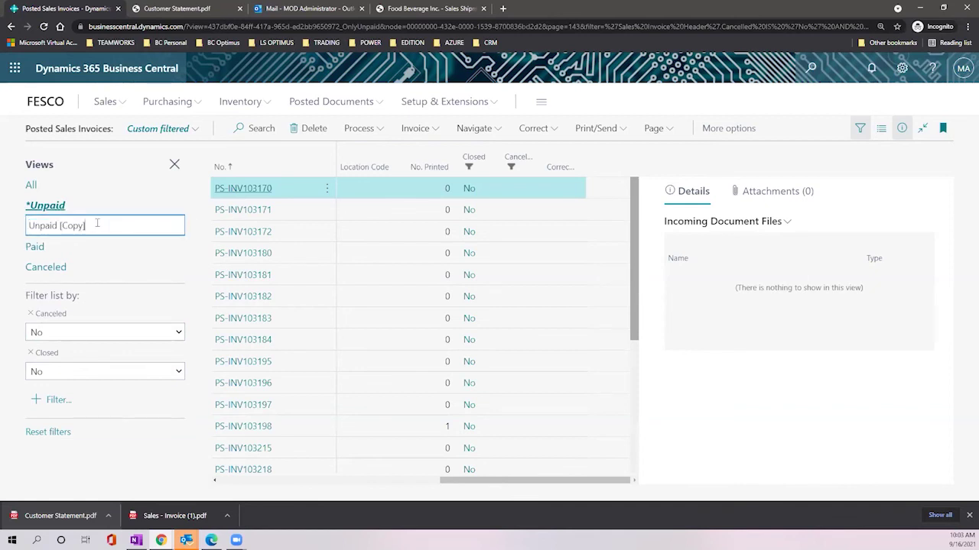
pyautogui.press('BackSpace')
pyautogui.press('BackSpace')
pyautogui.press('BackSpace')
pyautogui.press('BackSpace')
pyautogui.press('BackSpace')
pyautogui.press('BackSpace')
pyautogui.press('Tab')
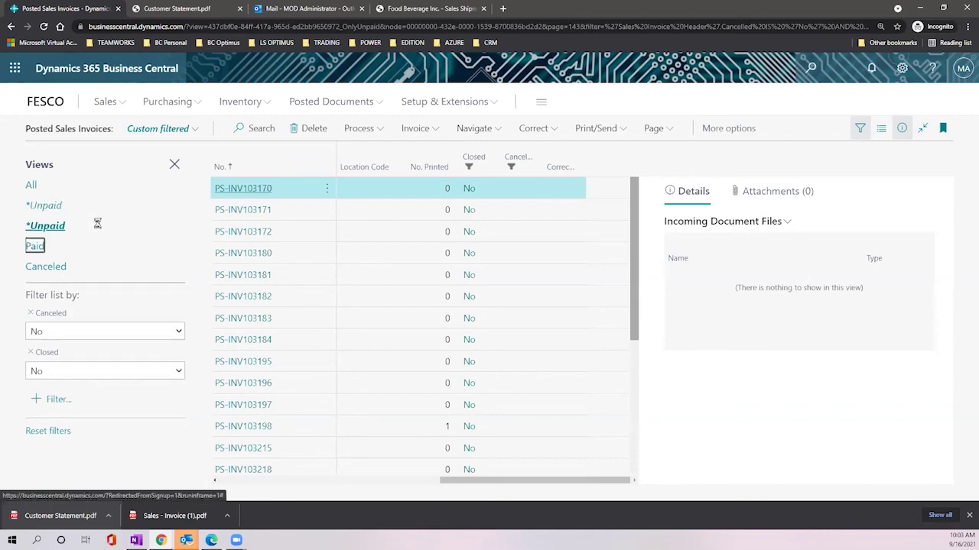
pyautogui.click(47, 226)
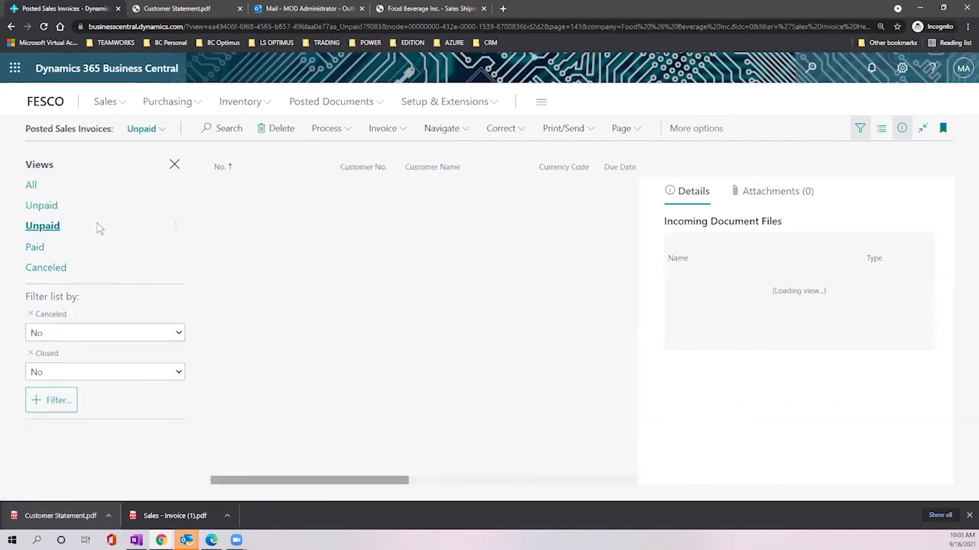
pyautogui.click(45, 206)
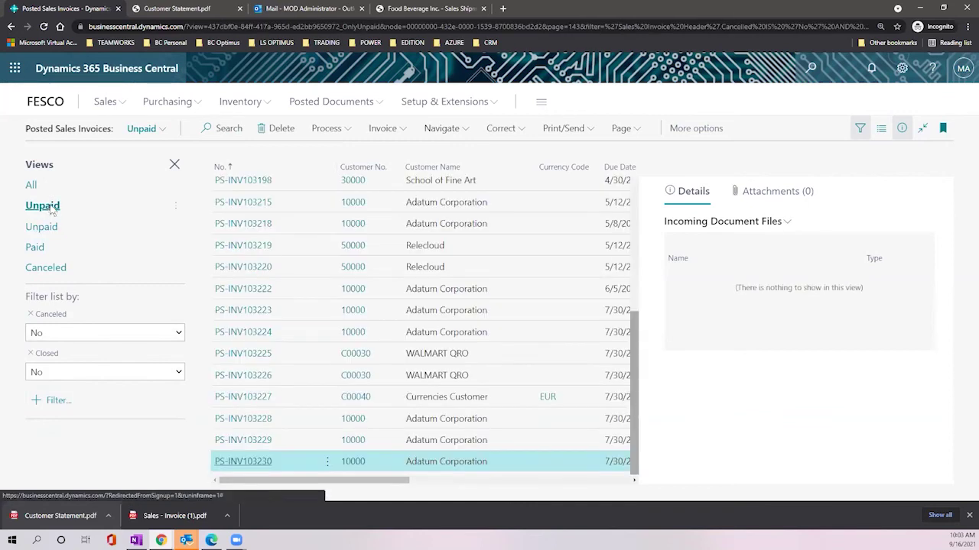
pyautogui.click(44, 226)
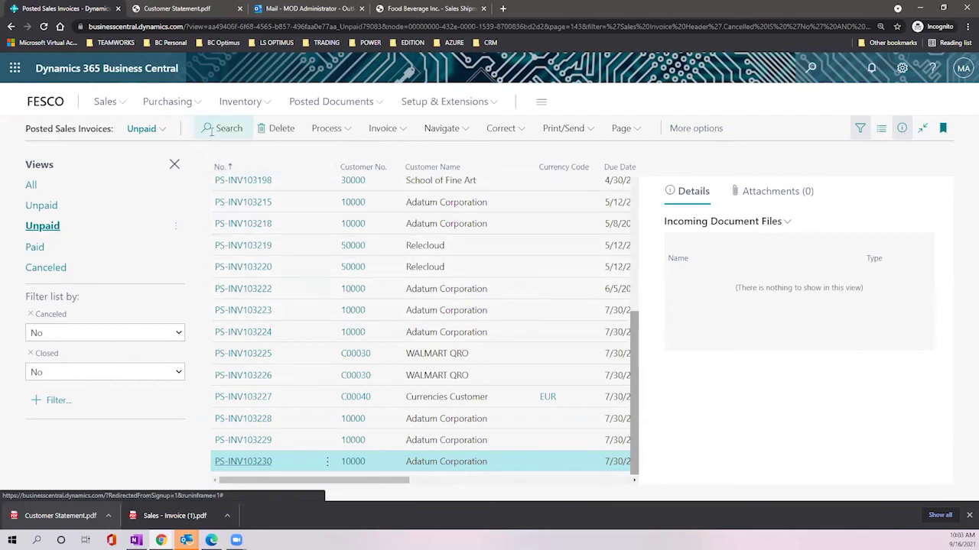
# Step: Remove the new Unpaid view and confirm the removal
pyautogui.click(242, 129)
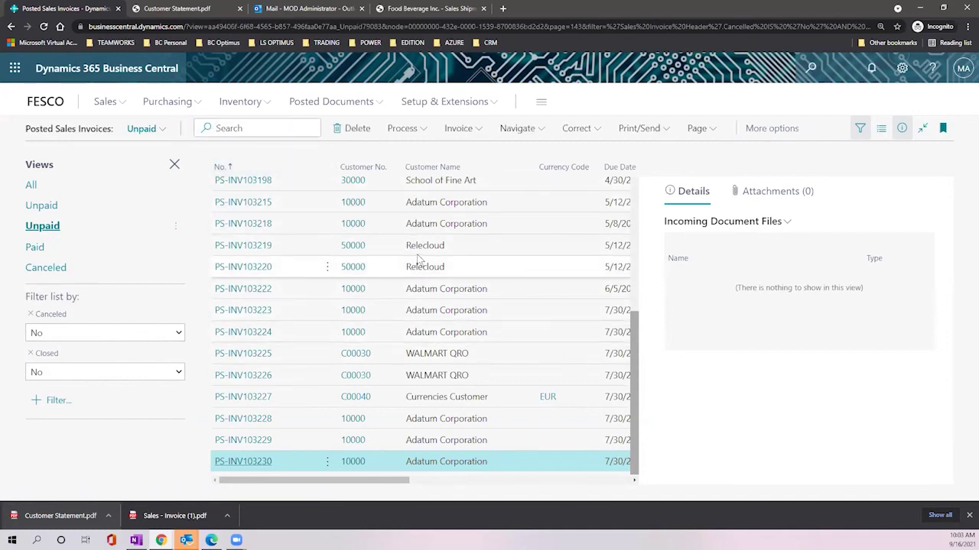
pyautogui.scroll(2, 494, 339)
pyautogui.scroll(2, 495, 339)
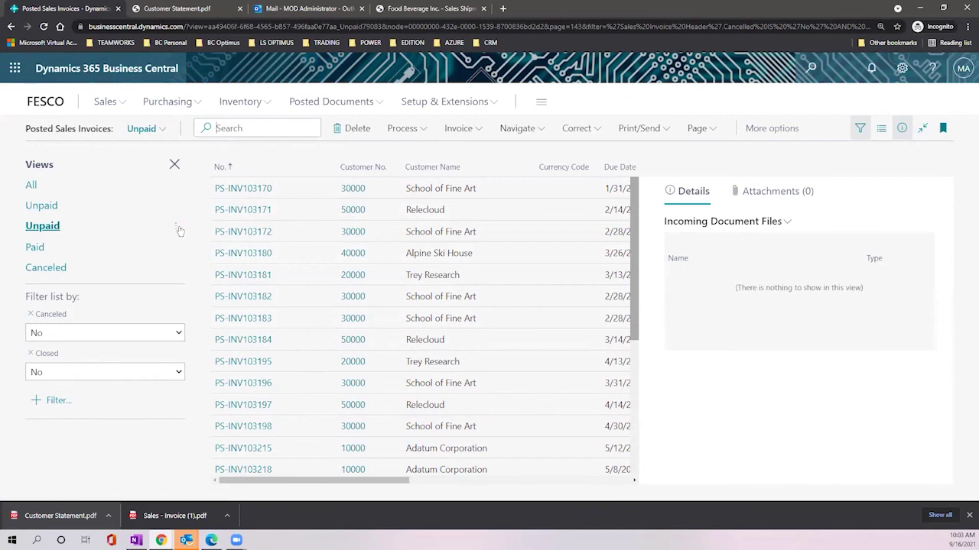
pyautogui.click(176, 227)
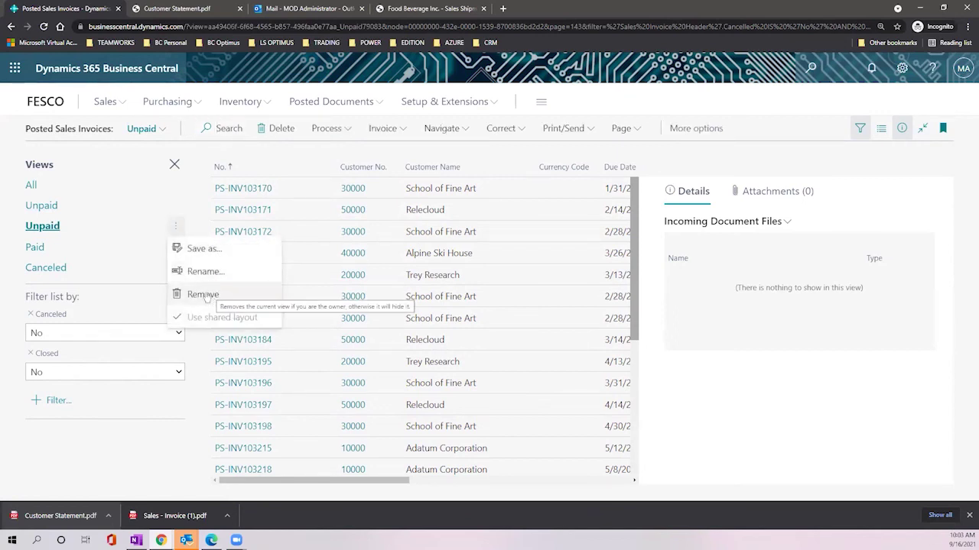
pyautogui.click(206, 296)
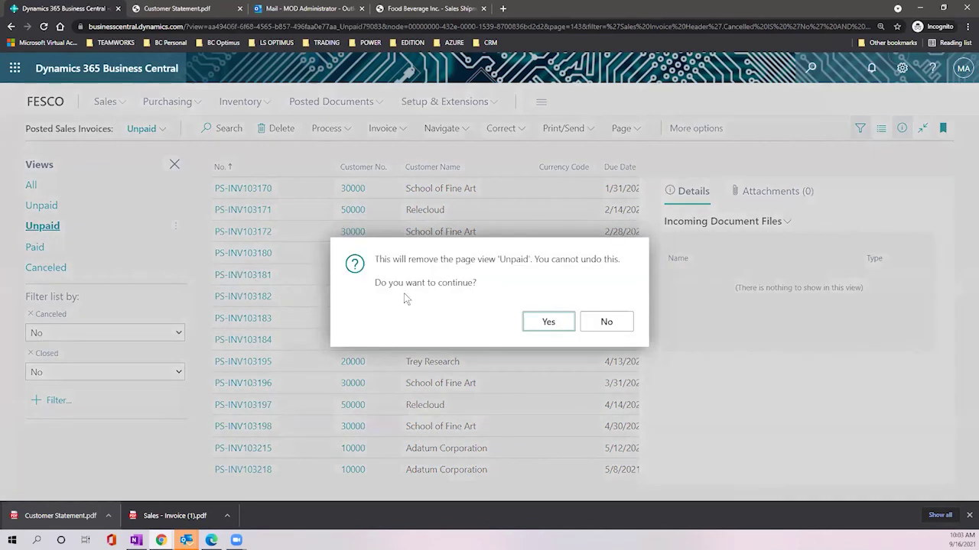
pyautogui.click(530, 323)
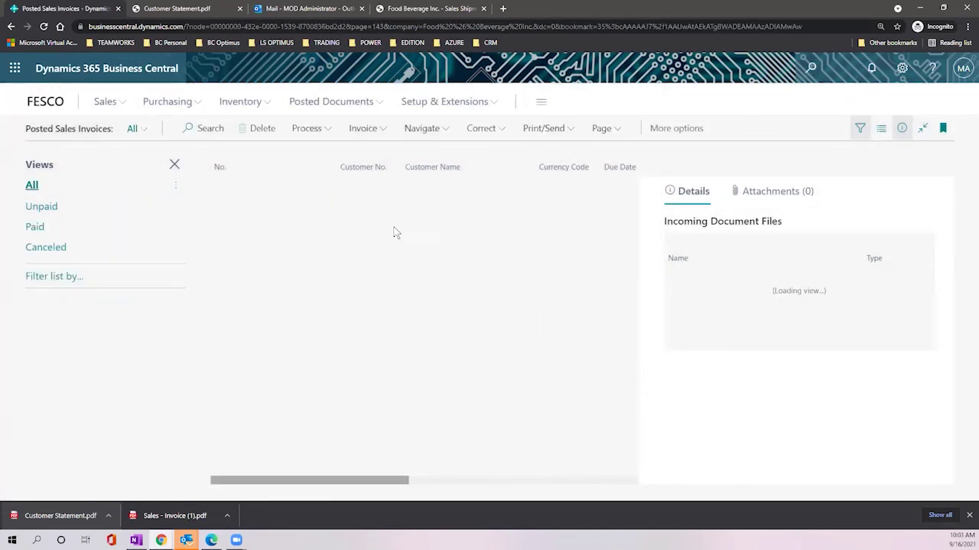
# Step: Return to the original Unpaid view, briefly checking Search and the No. column options
pyautogui.click(45, 207)
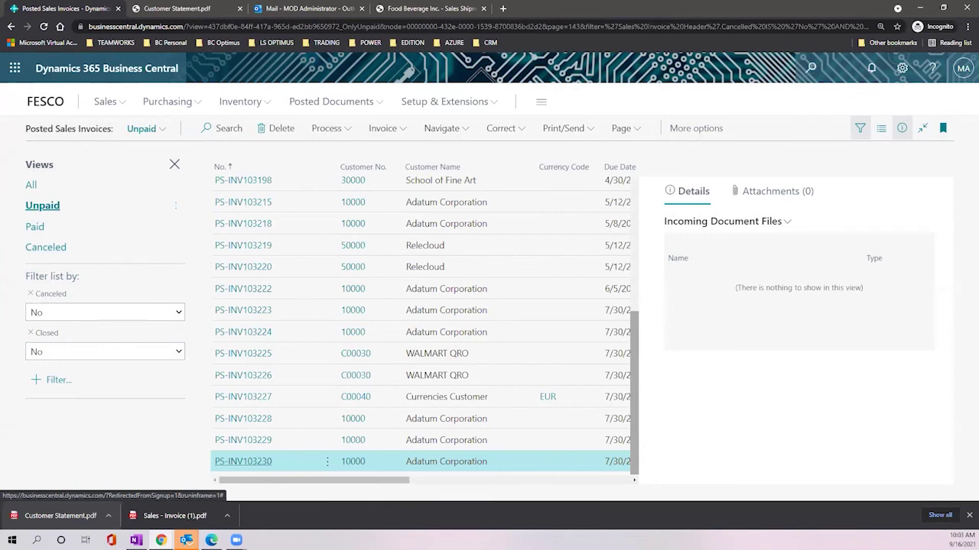
pyautogui.click(223, 128)
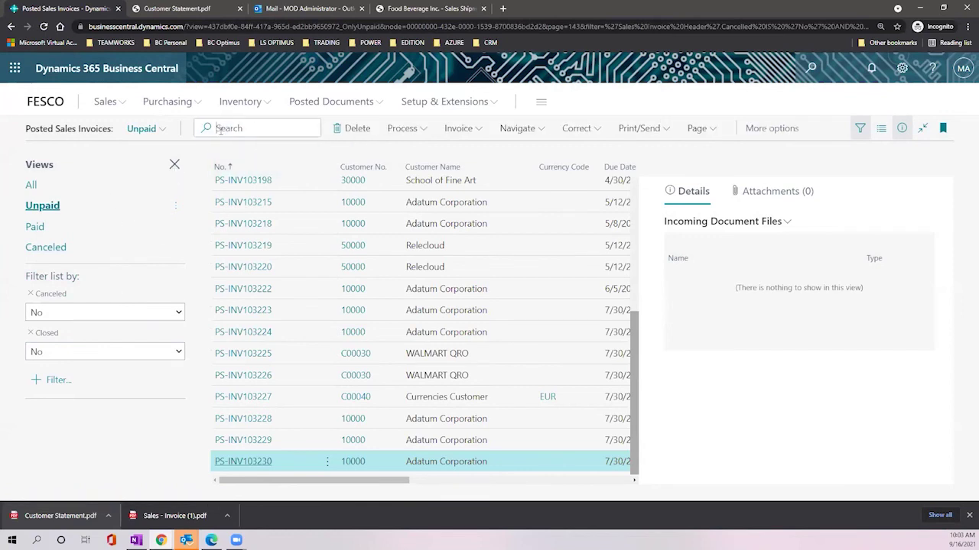
pyautogui.click(313, 167)
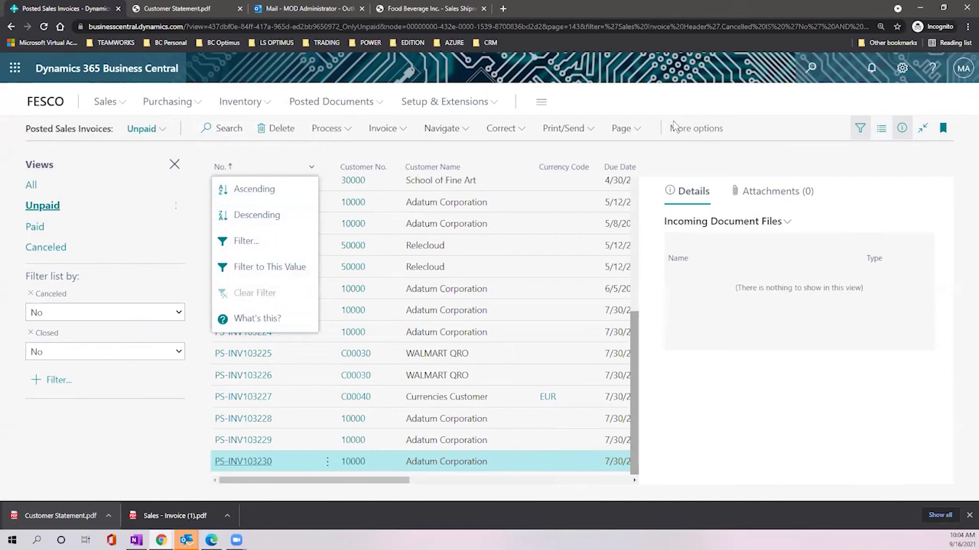
pyautogui.click(656, 94)
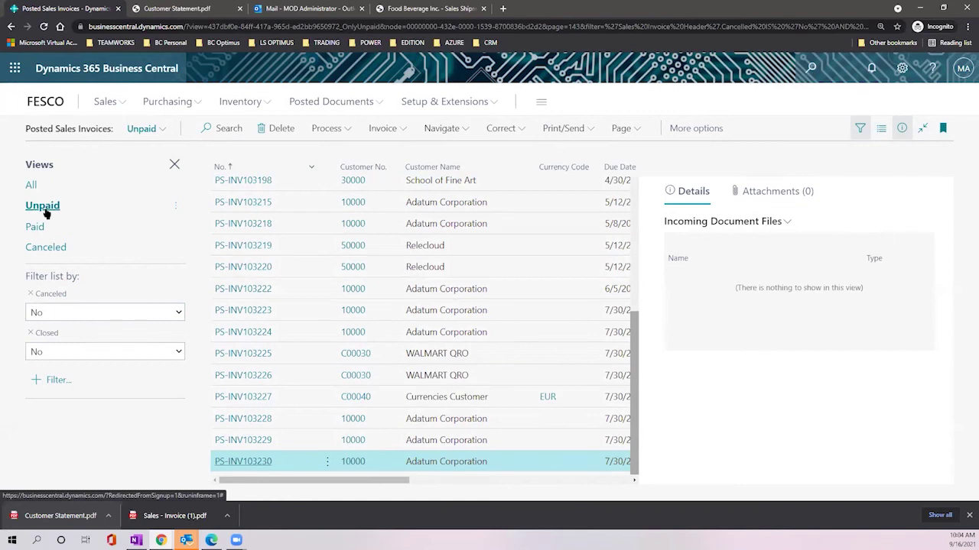
pyautogui.scroll(3, 289, 263)
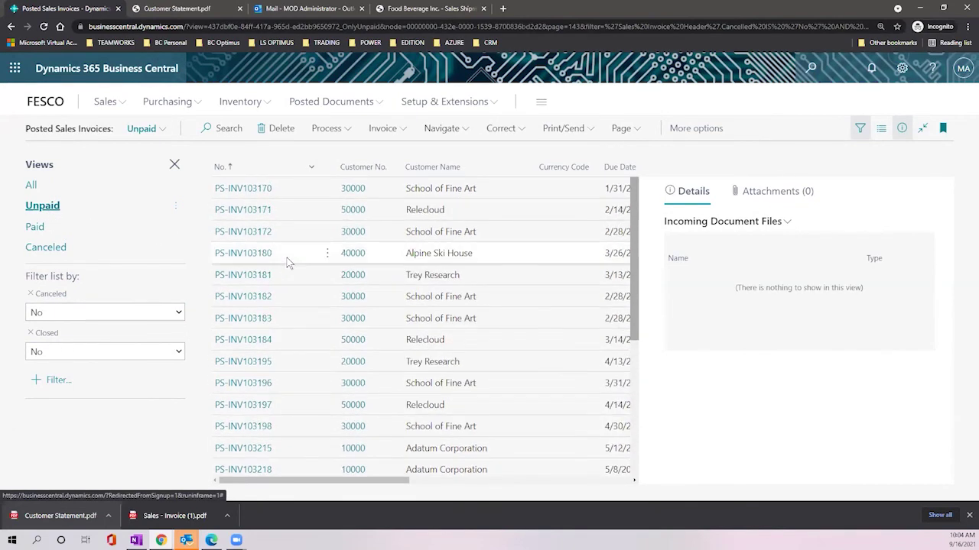
pyautogui.scroll(-3, 246, 218)
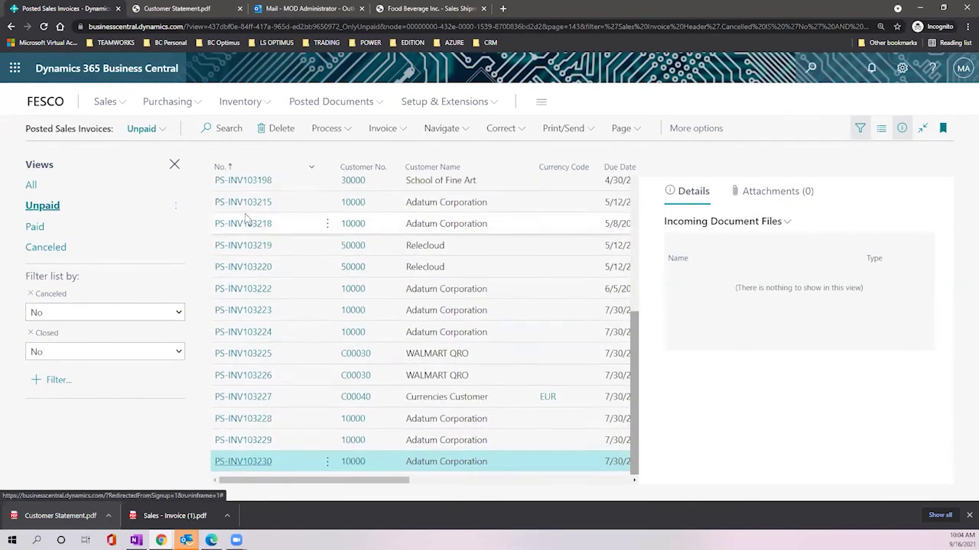
# Step: Open PS-INV103230, step back to PS-INV103229, and show its Correct options
pyautogui.click(250, 462)
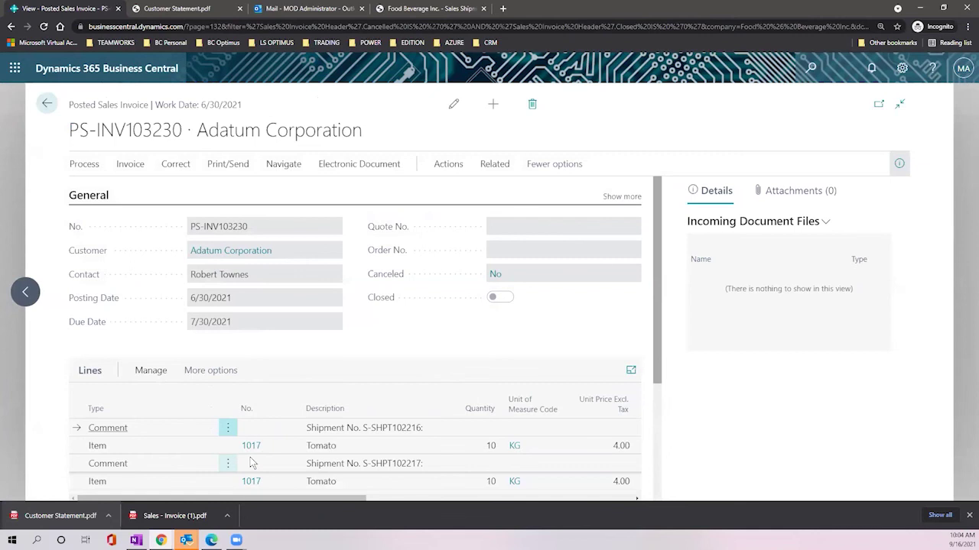
pyautogui.scroll(-2, 284, 246)
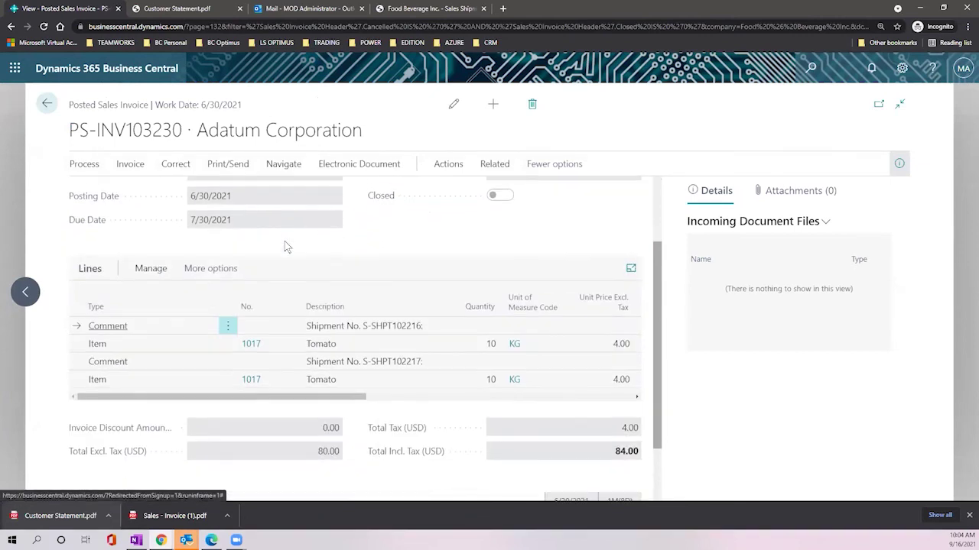
pyautogui.click(19, 300)
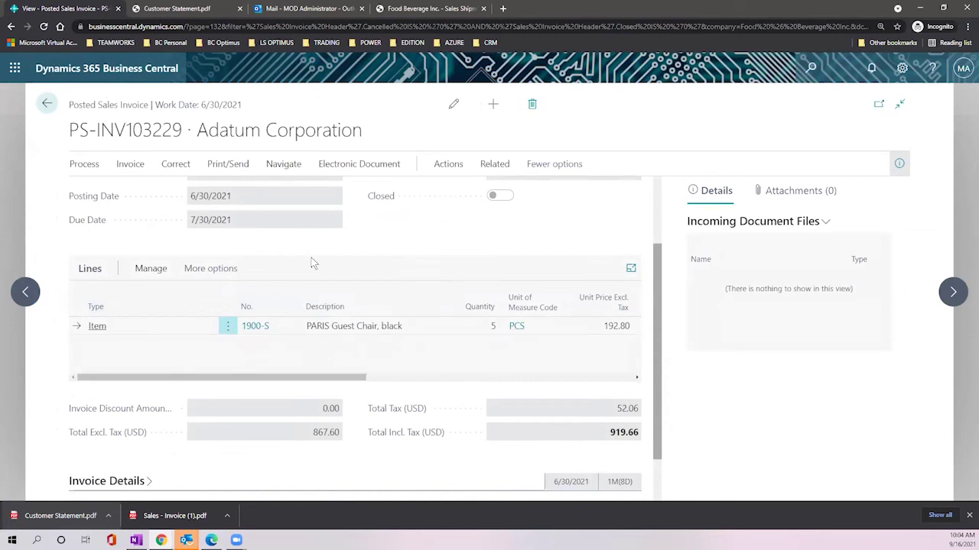
pyautogui.click(176, 165)
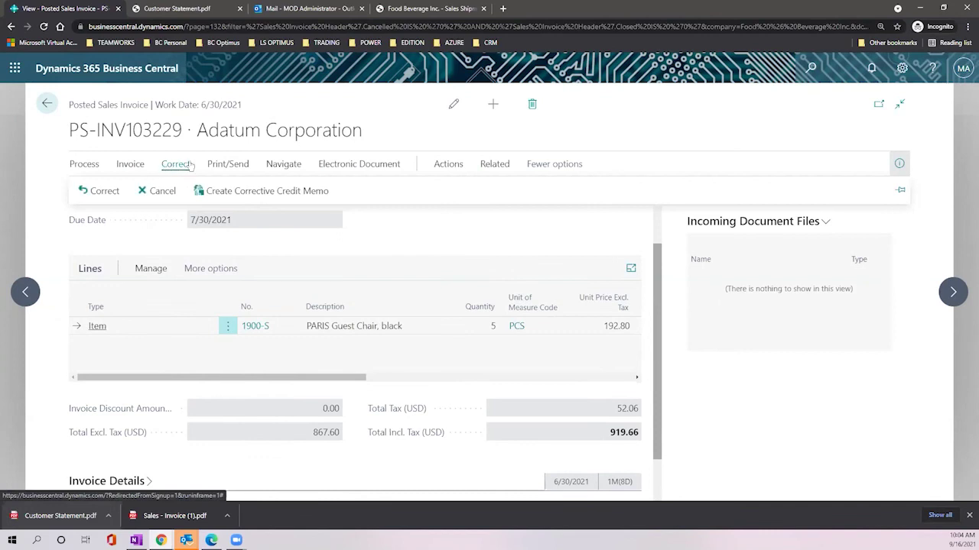
pyautogui.click(78, 112)
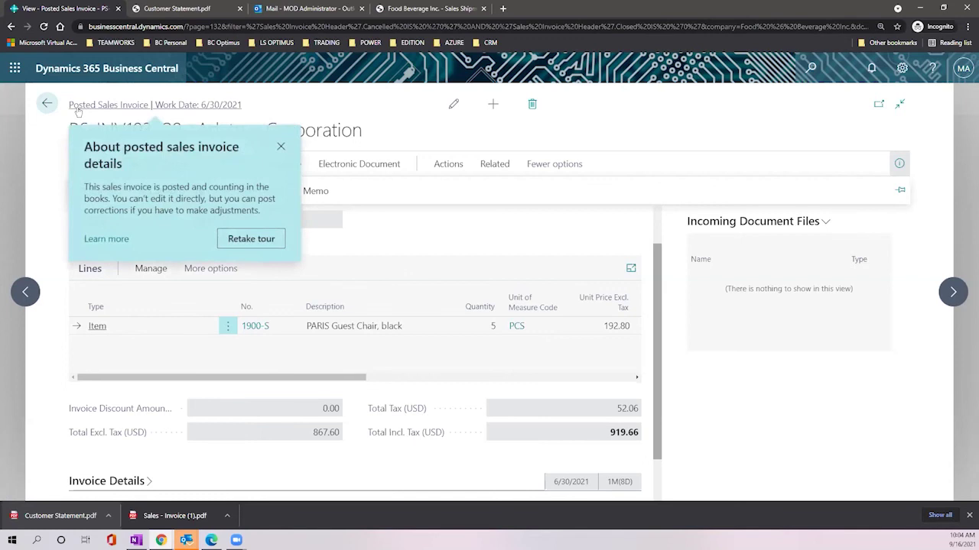
pyautogui.click(281, 146)
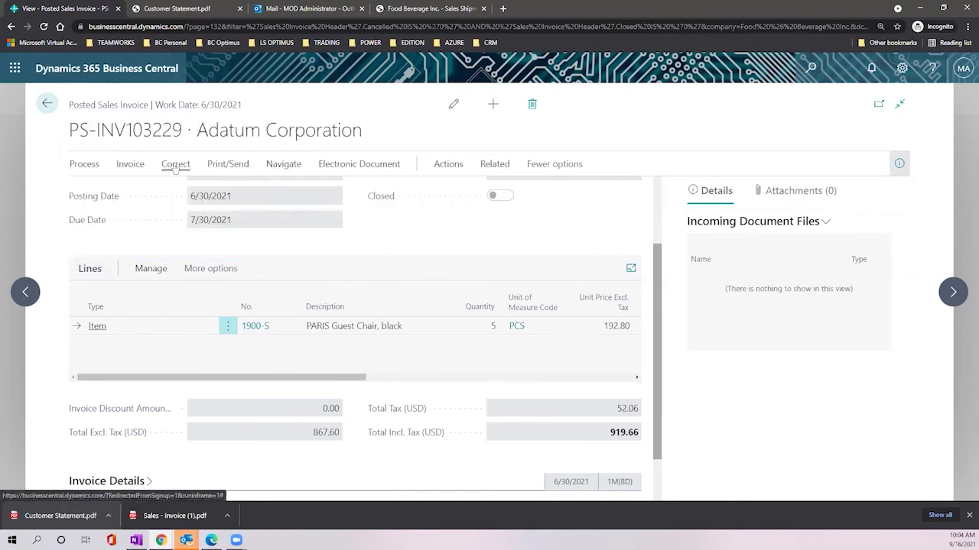
pyautogui.click(174, 164)
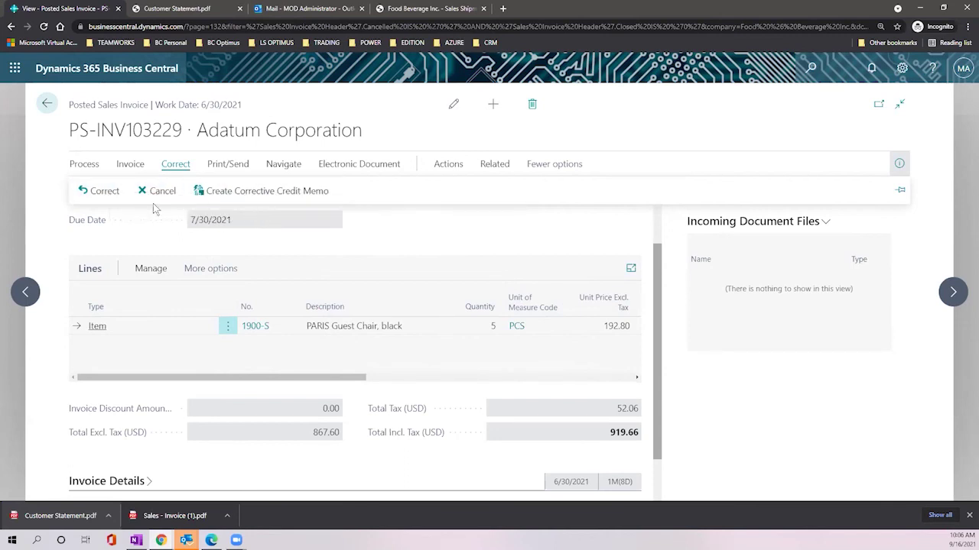
# Step: Create corrective credit memo S-CR1001 from PS-INV103229 and start a new line below the chair line
pyautogui.click(218, 198)
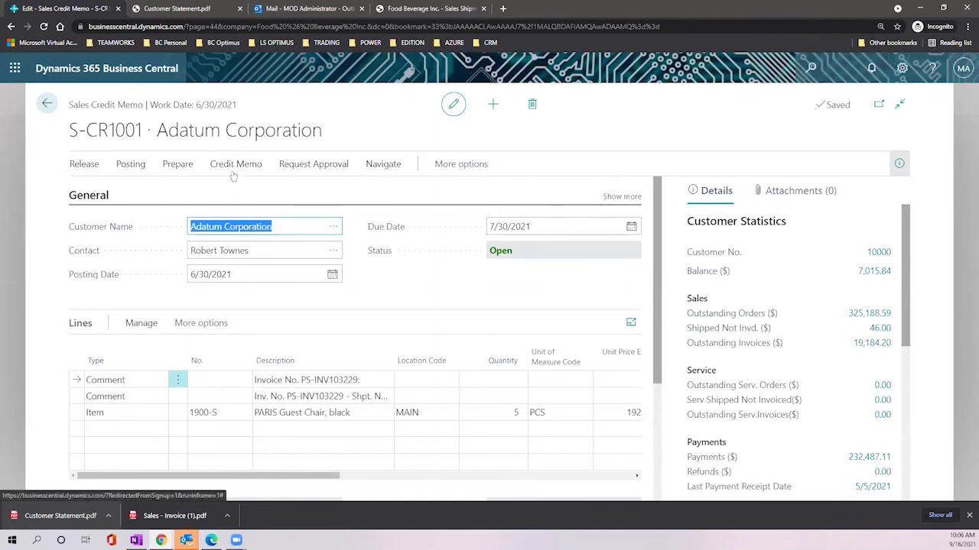
pyautogui.scroll(-3, 372, 287)
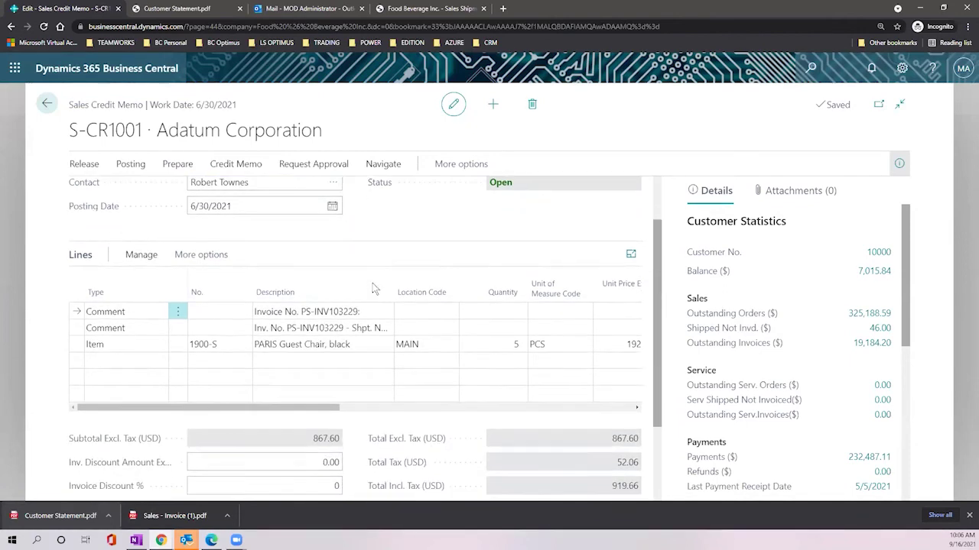
pyautogui.click(366, 277)
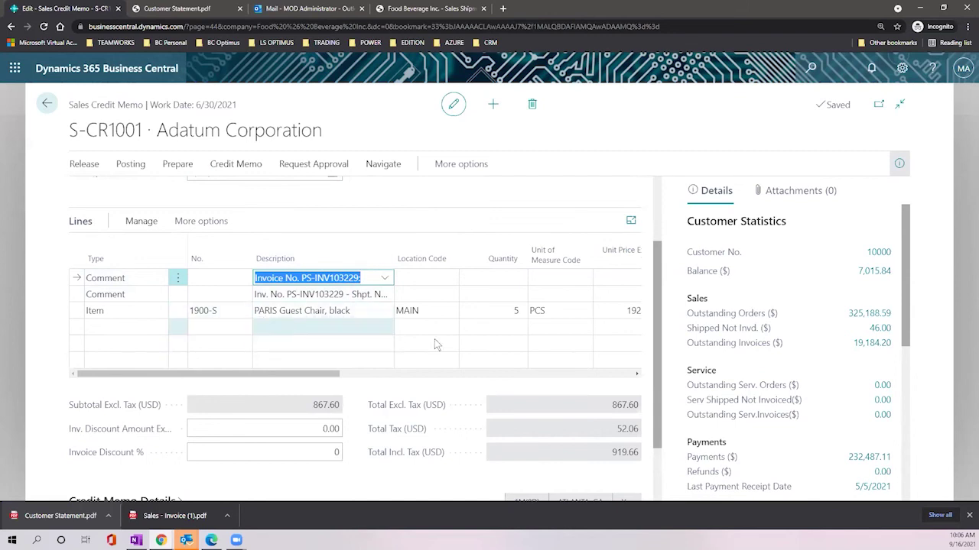
pyautogui.click(502, 311)
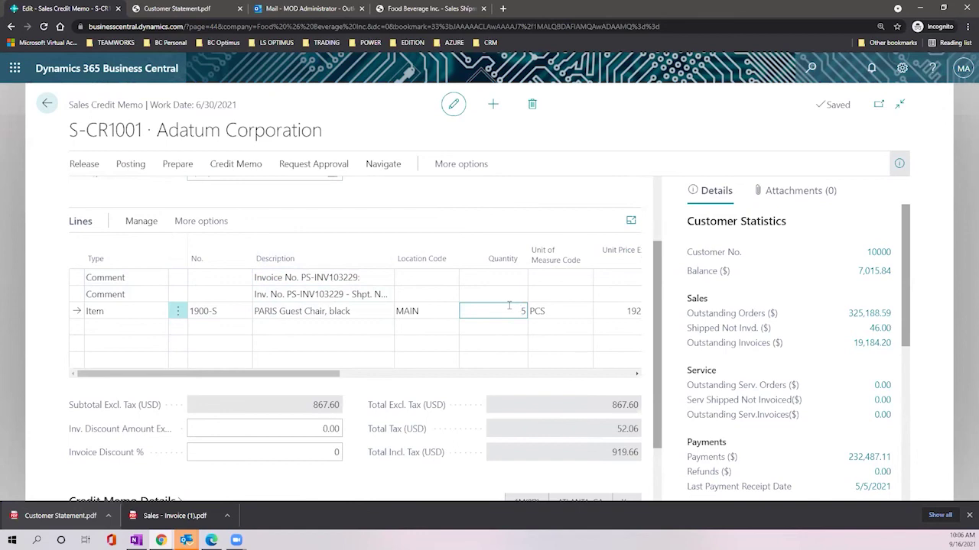
pyautogui.click(123, 326)
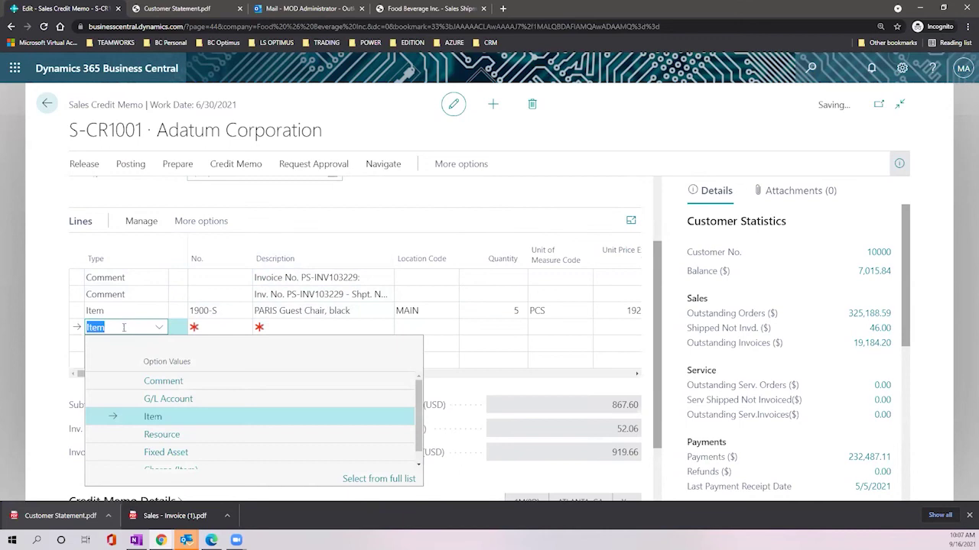
# Step: Add an item line for 1908-S LONDON Swivel Chair, blue at location MAIN with quantity -5
pyautogui.click(198, 422)
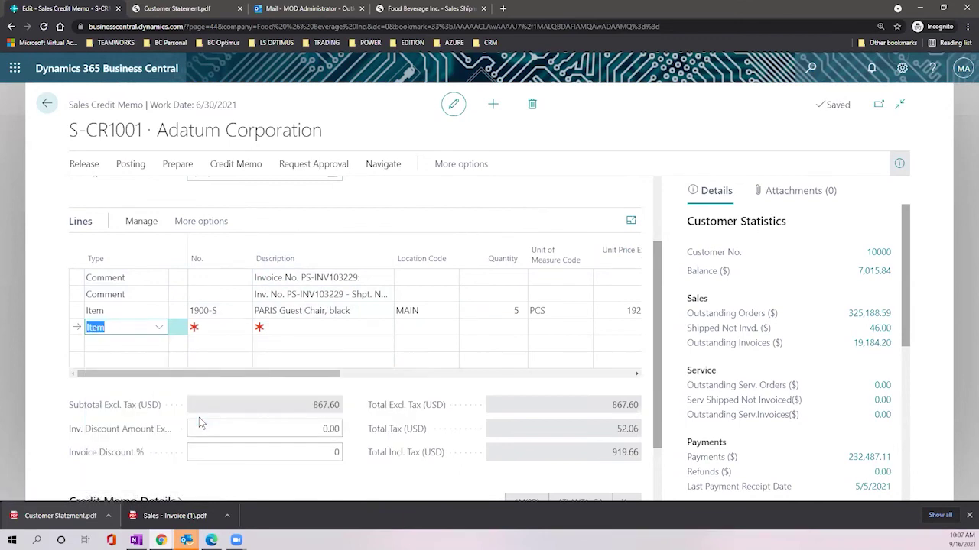
pyautogui.click(241, 329)
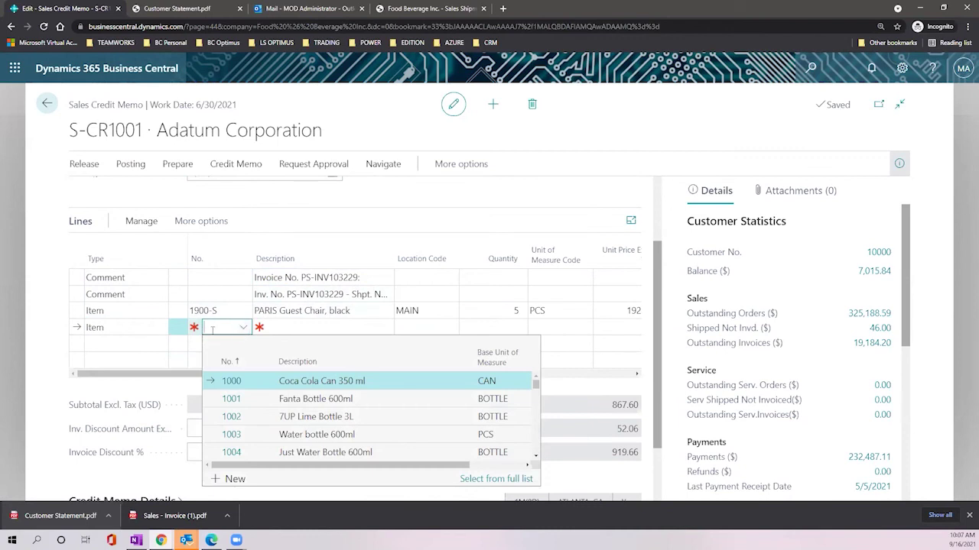
pyautogui.write('cola')
pyautogui.write('i')
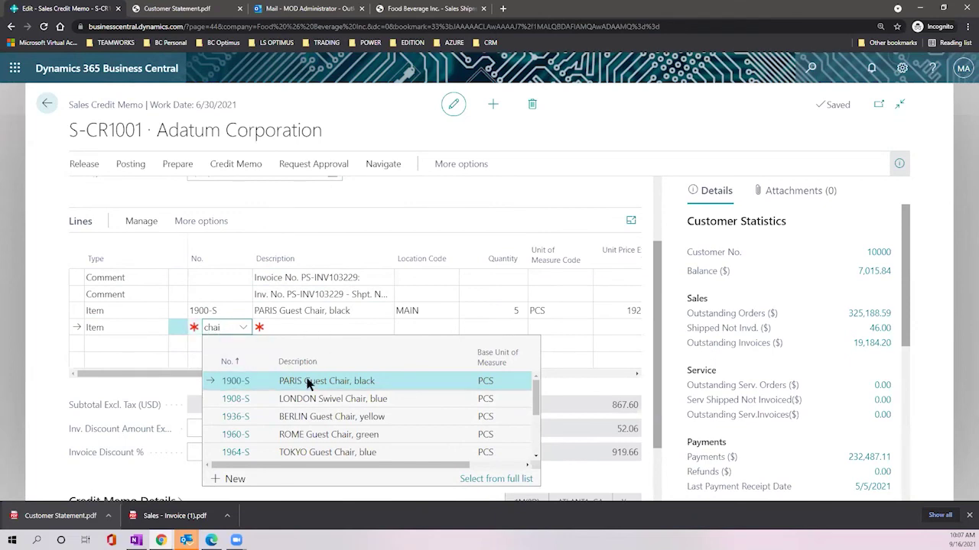
pyautogui.click(356, 406)
pyautogui.click(356, 405)
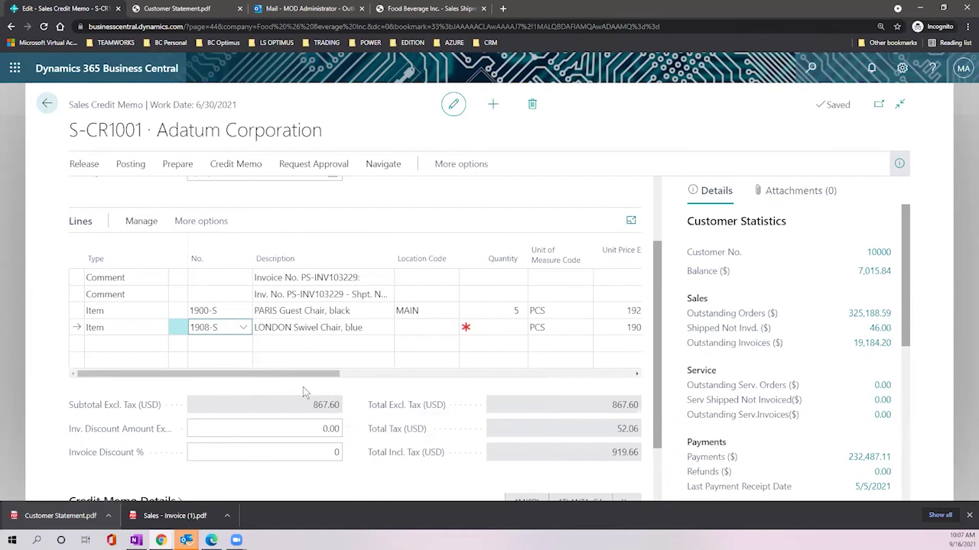
pyautogui.click(412, 331)
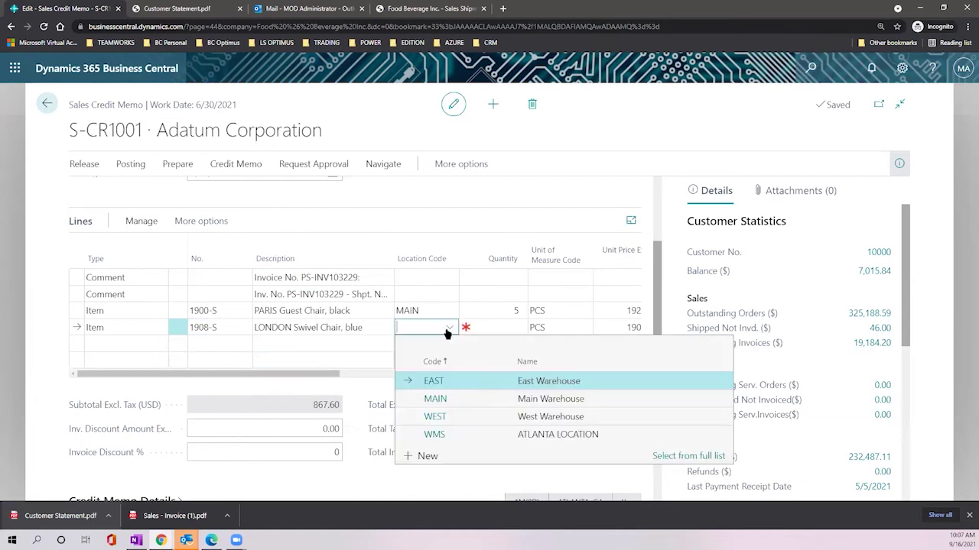
pyautogui.click(456, 400)
pyautogui.click(489, 327)
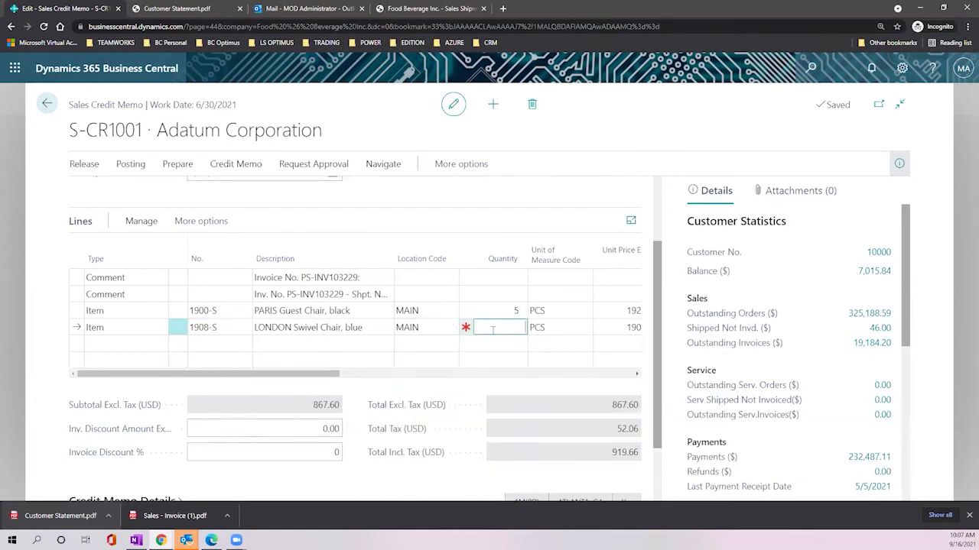
pyautogui.write('-5')
pyautogui.press('Tab')
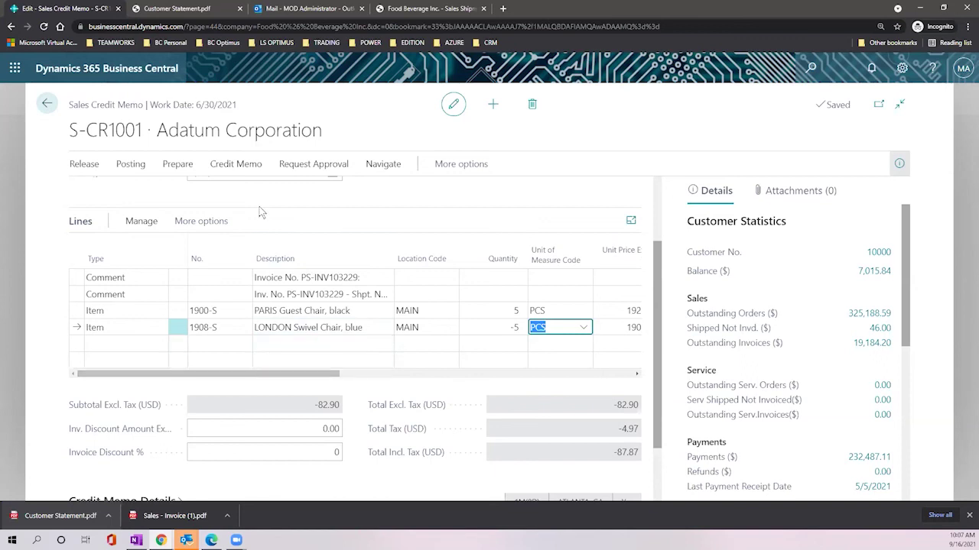
pyautogui.scroll(2, 270, 201)
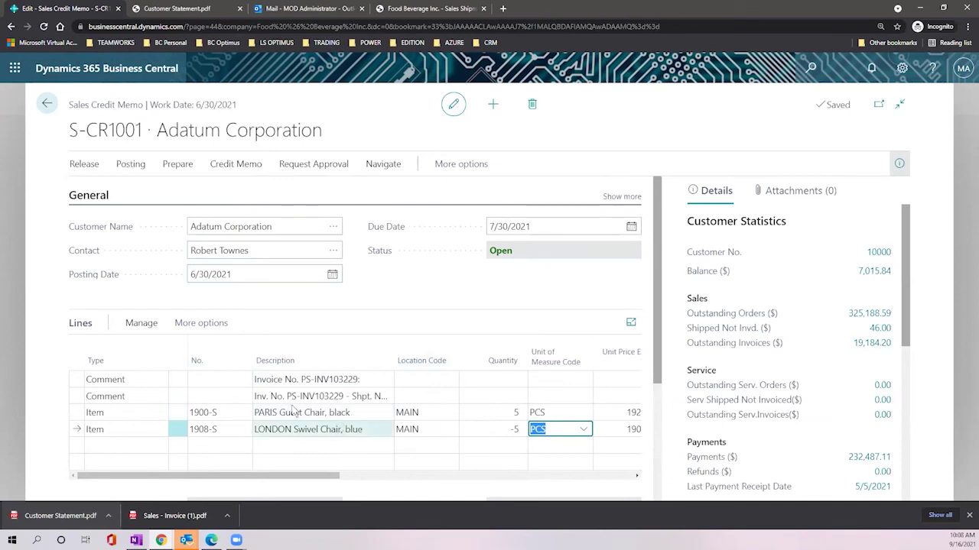
pyautogui.click(130, 167)
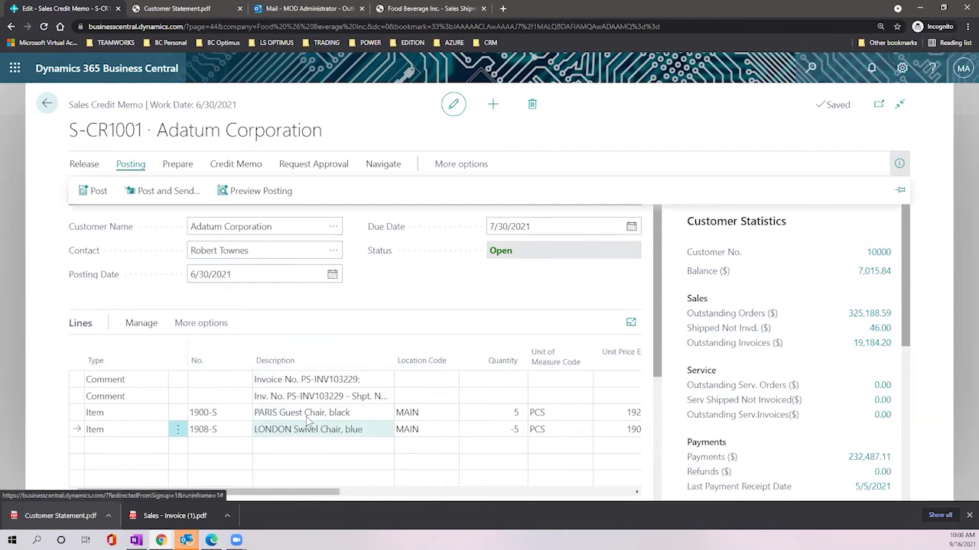
# Step: Show the credit memo's Release, then Prepare actions, such as Copy Document and reversing posted lines
pyautogui.click(82, 164)
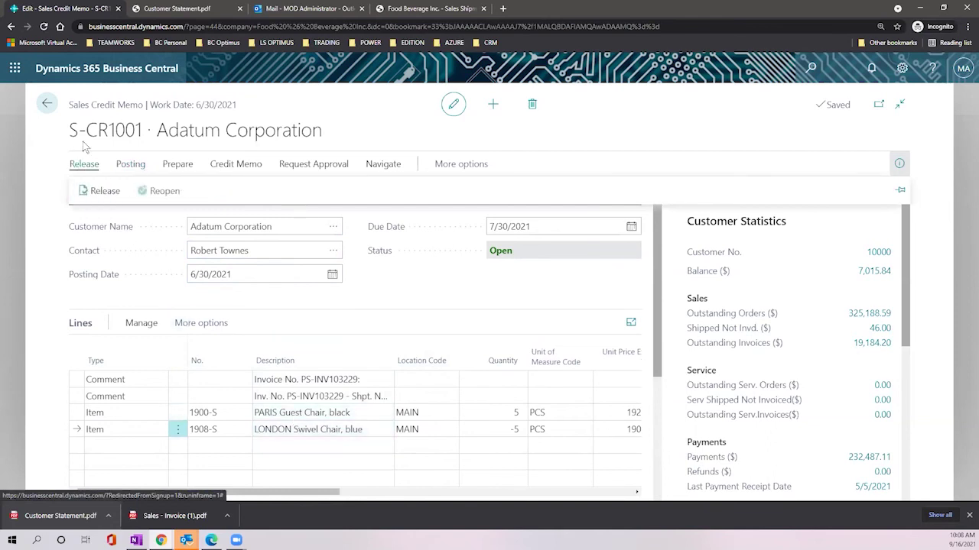
pyautogui.moveTo(72, 105); pyautogui.dragTo(144, 105)
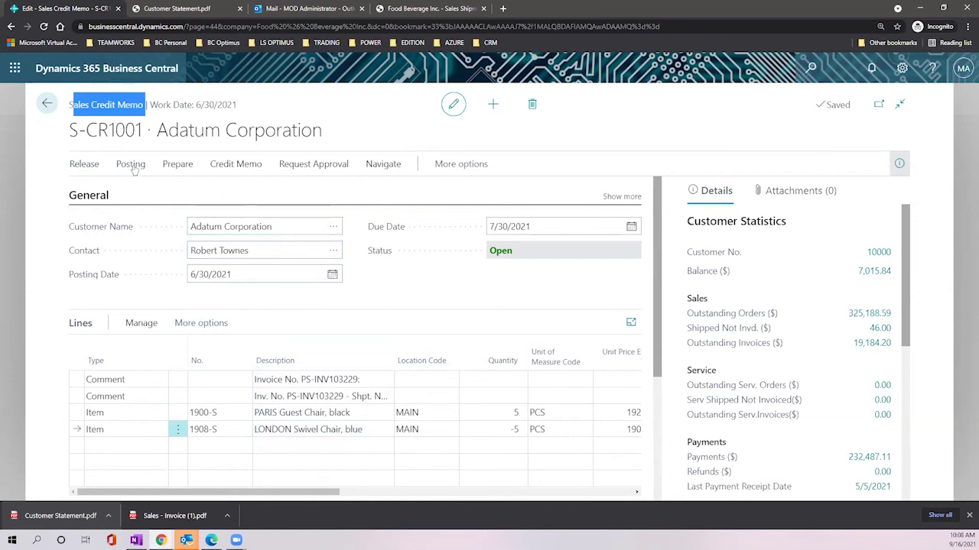
pyautogui.click(169, 173)
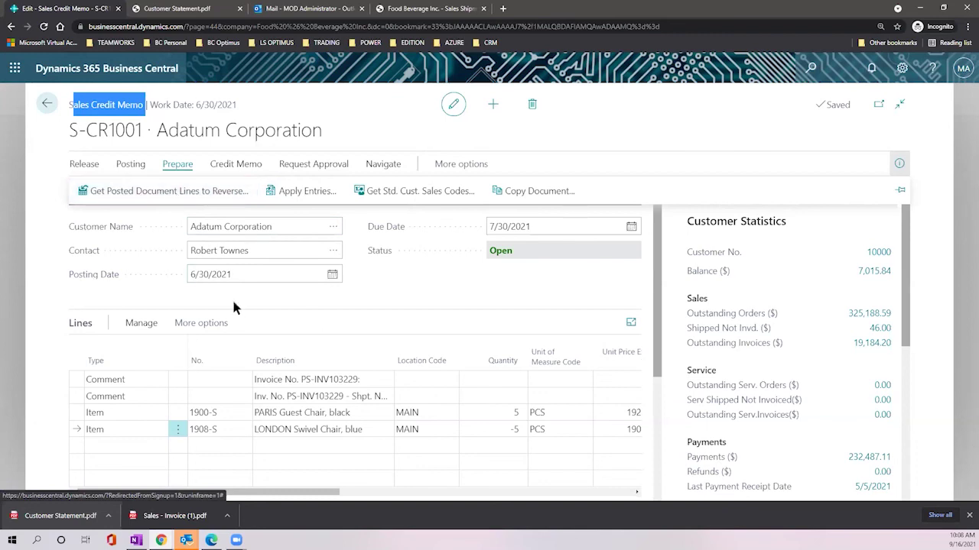
# Step: Scroll the Lines grid right, then view the Posting, Release and Prepare action groups
pyautogui.click(428, 276)
pyautogui.scroll(-2, 421, 321)
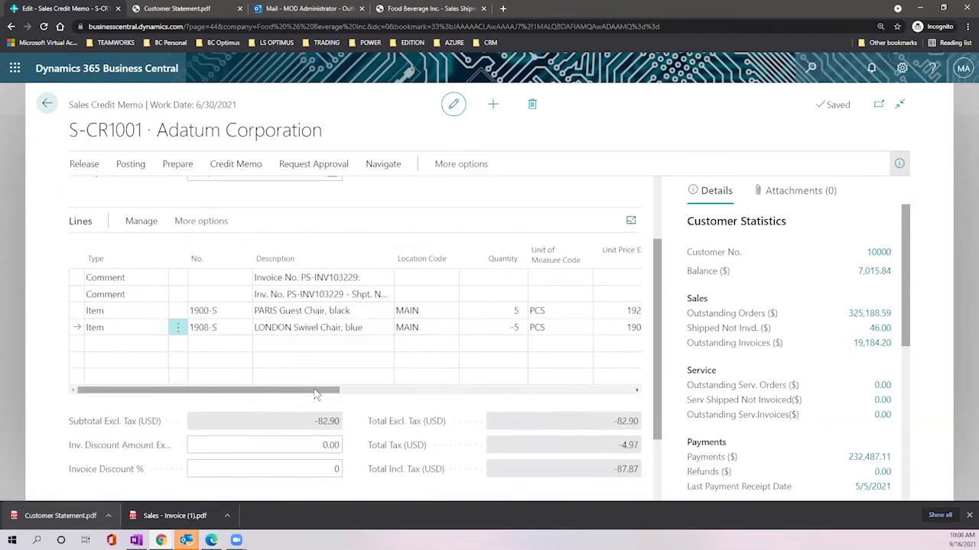
pyautogui.moveTo(336, 391); pyautogui.dragTo(433, 418)
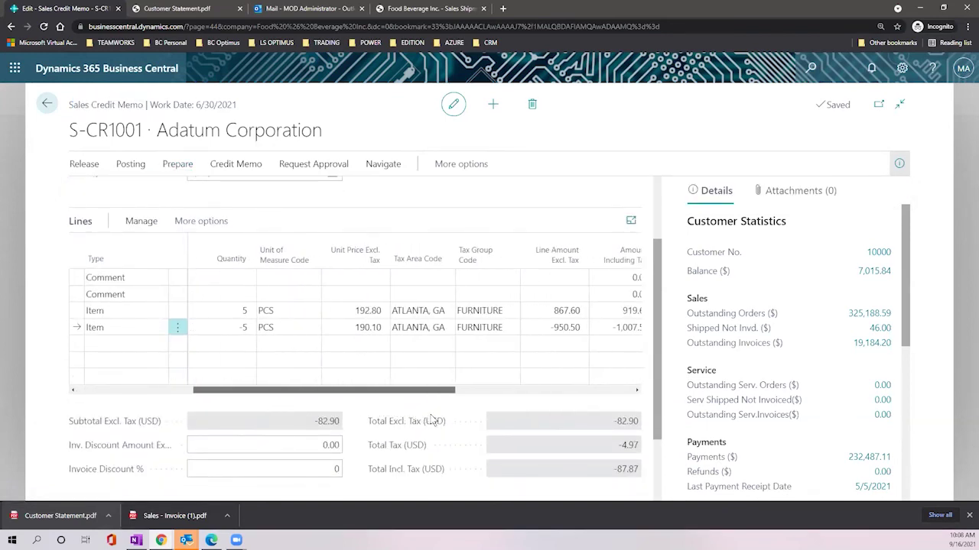
pyautogui.click(122, 164)
pyautogui.click(87, 166)
pyautogui.click(175, 166)
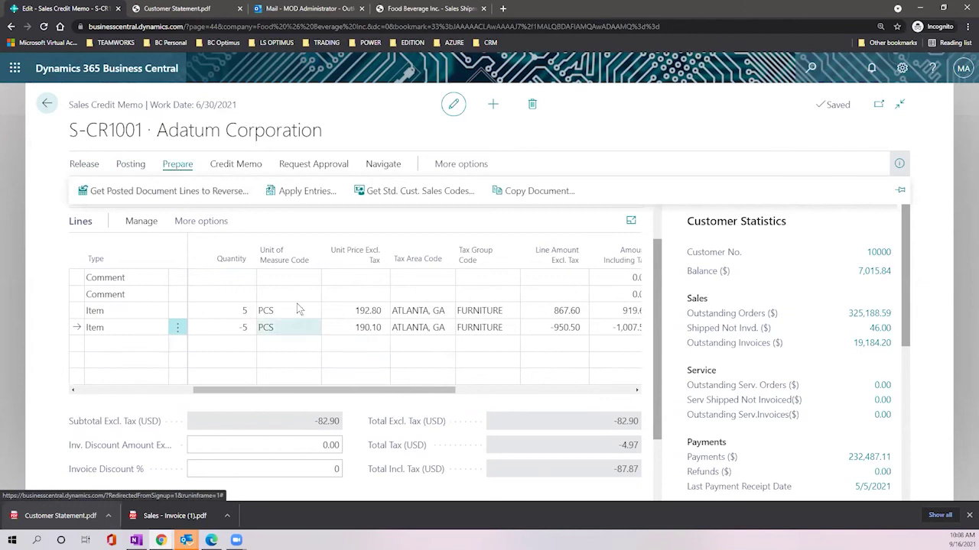
# Step: Browse the Credit Memo, Request Approval, Prepare, Release, Posting and Navigate groups, then expand More options
pyautogui.click(238, 164)
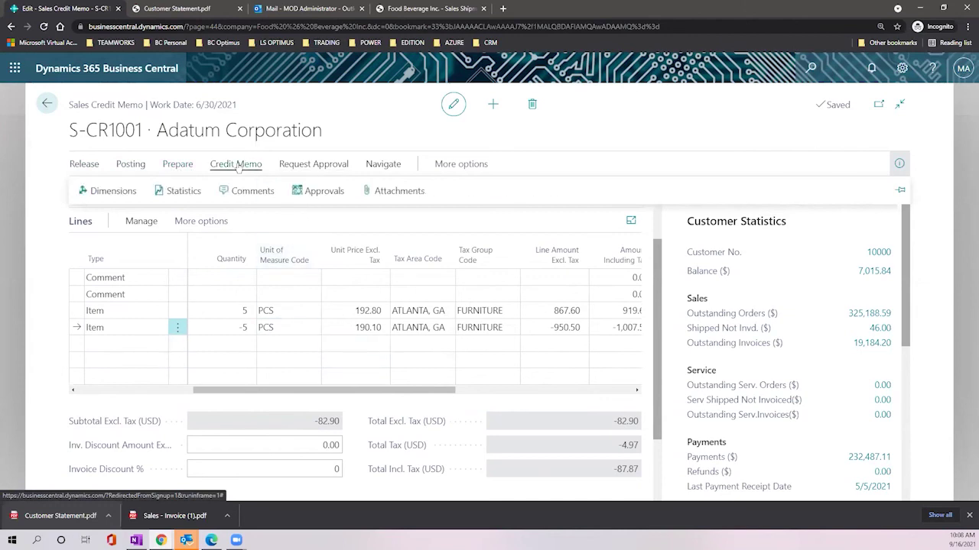
pyautogui.click(313, 164)
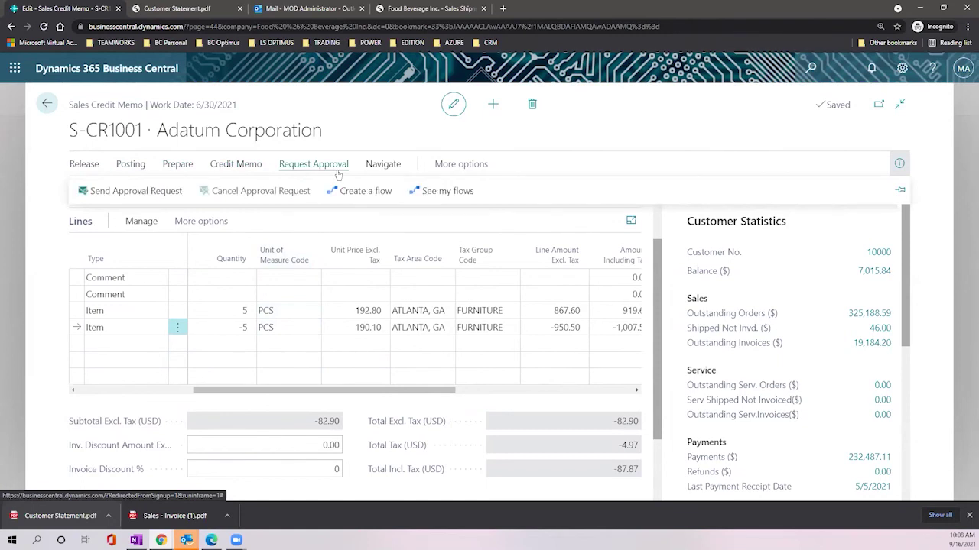
pyautogui.click(183, 162)
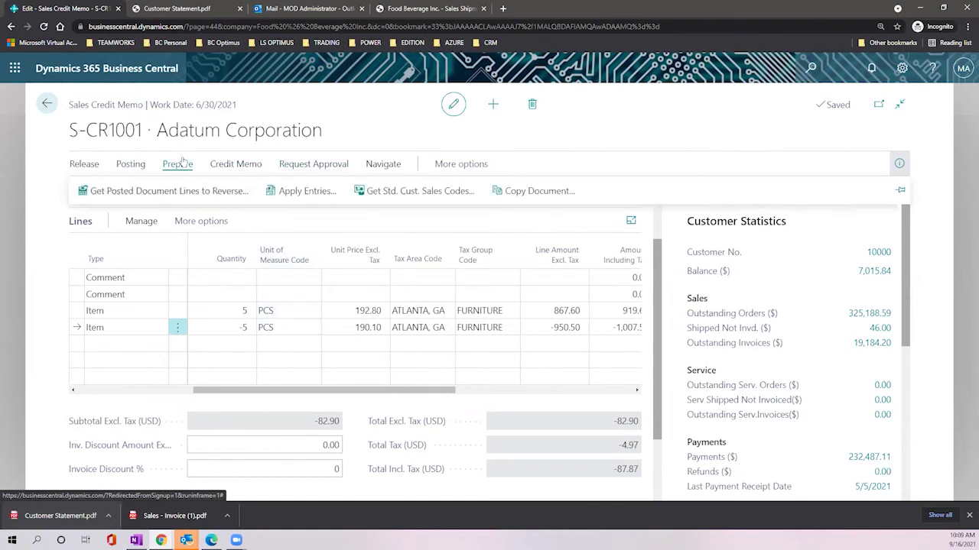
pyautogui.click(85, 165)
pyautogui.click(128, 165)
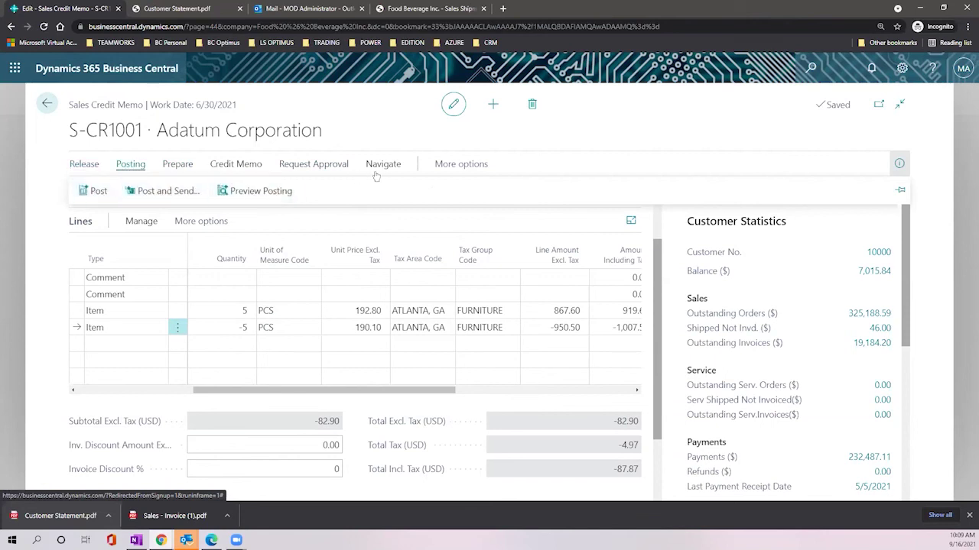
pyautogui.click(376, 173)
pyautogui.click(459, 167)
# Step: Expand the Credit Memo group, then the Functions dropdown that lists Move Negative Lines
pyautogui.click(142, 192)
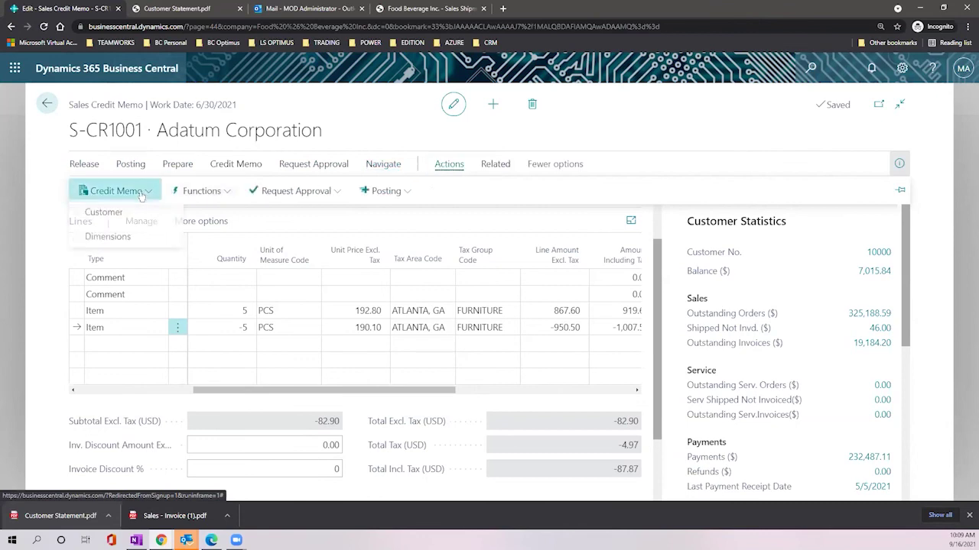
pyautogui.click(205, 192)
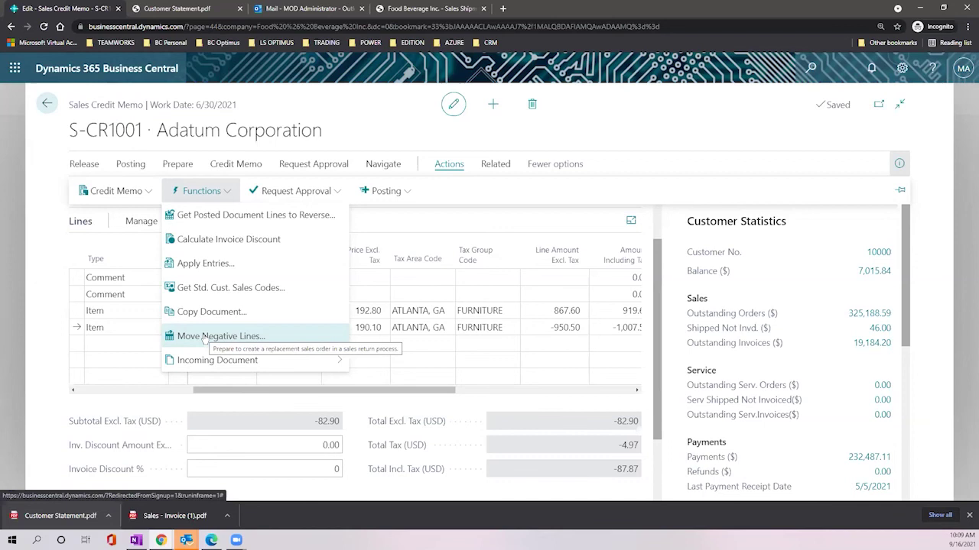
# Step: Move the negative LONDON chair line to a new Invoice, creating S-INV102224
pyautogui.click(204, 337)
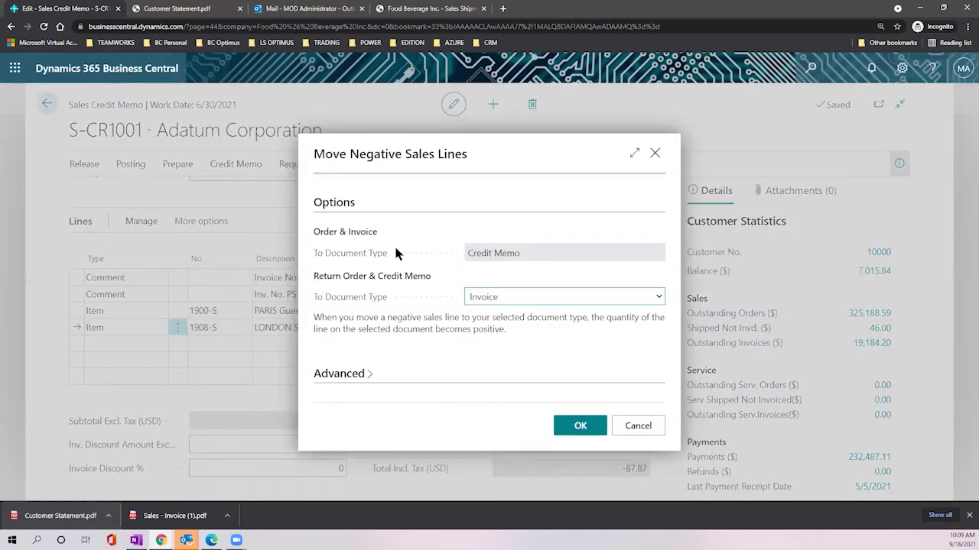
pyautogui.moveTo(469, 253); pyautogui.dragTo(526, 264)
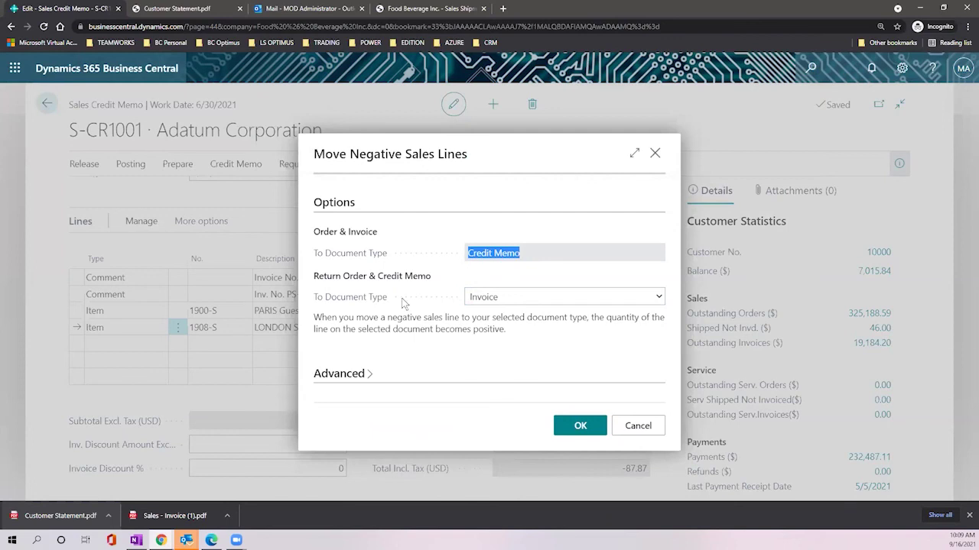
pyautogui.click(523, 303)
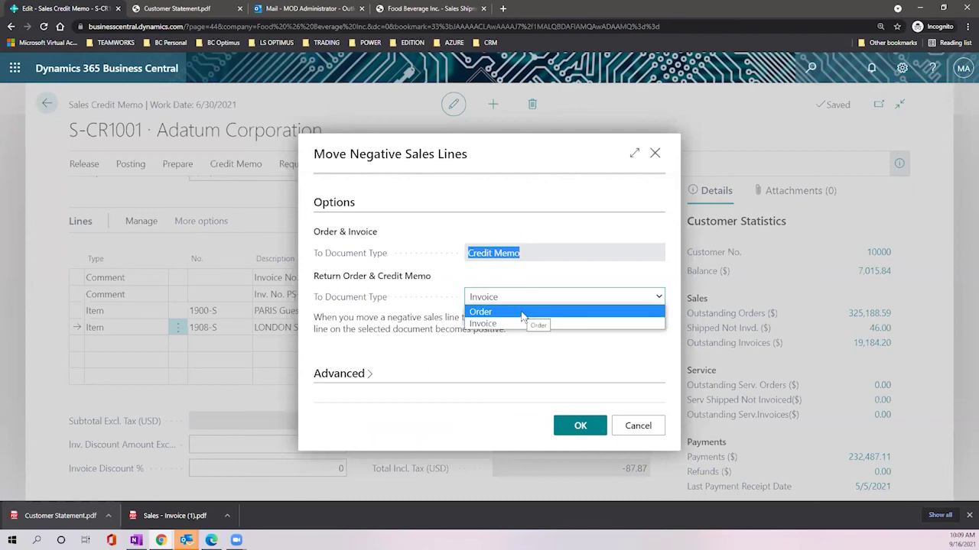
pyautogui.click(522, 313)
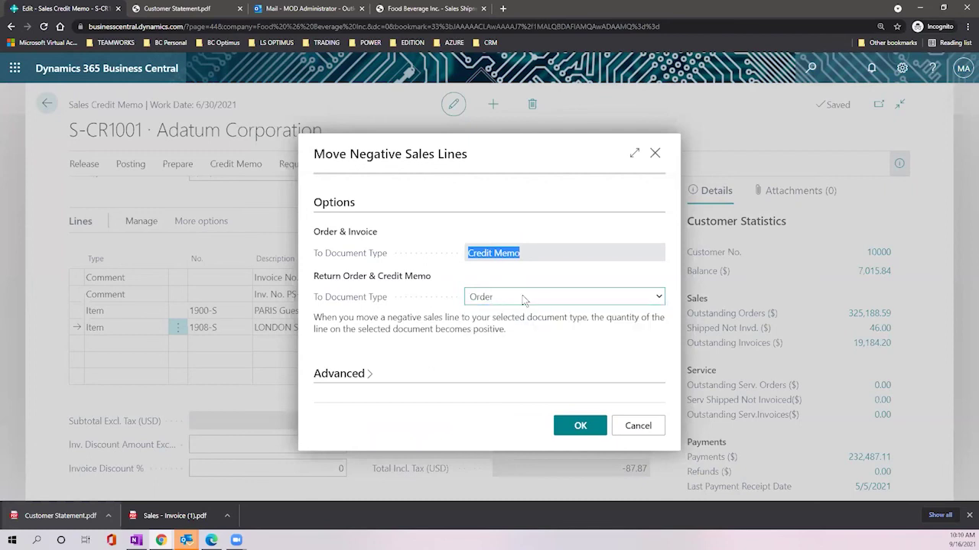
pyautogui.click(524, 297)
pyautogui.click(523, 324)
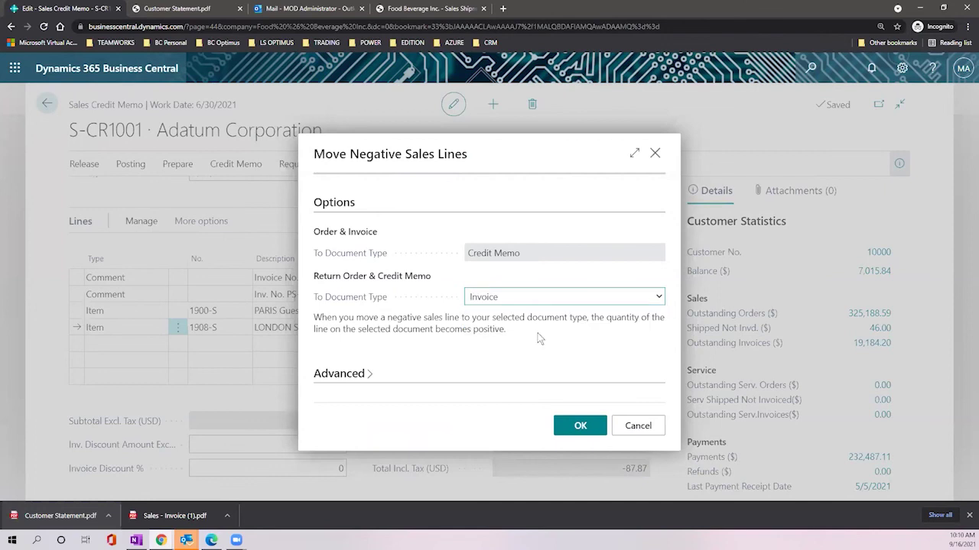
pyautogui.click(585, 425)
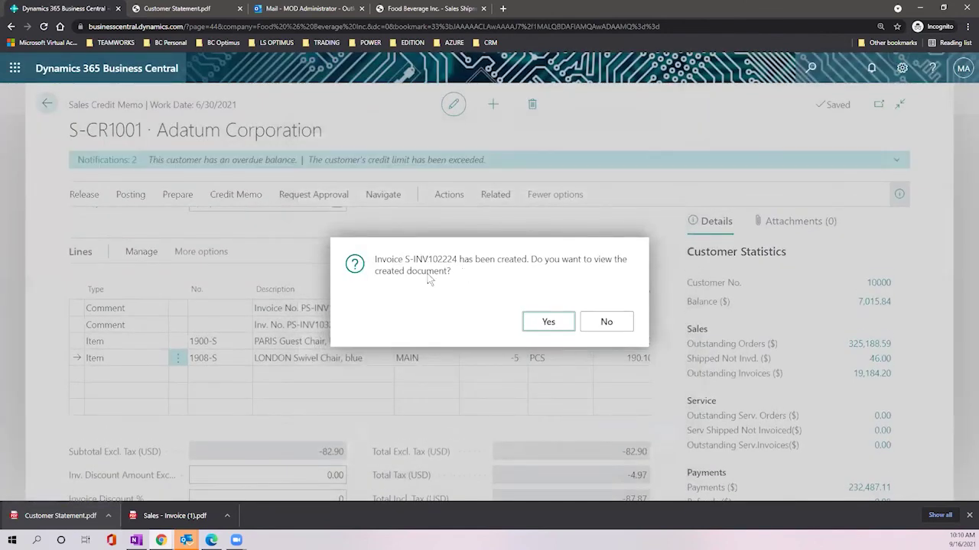
# Step: Open invoice S-INV102224, post it as PS-INV103231, and view the posted invoice
pyautogui.click(548, 321)
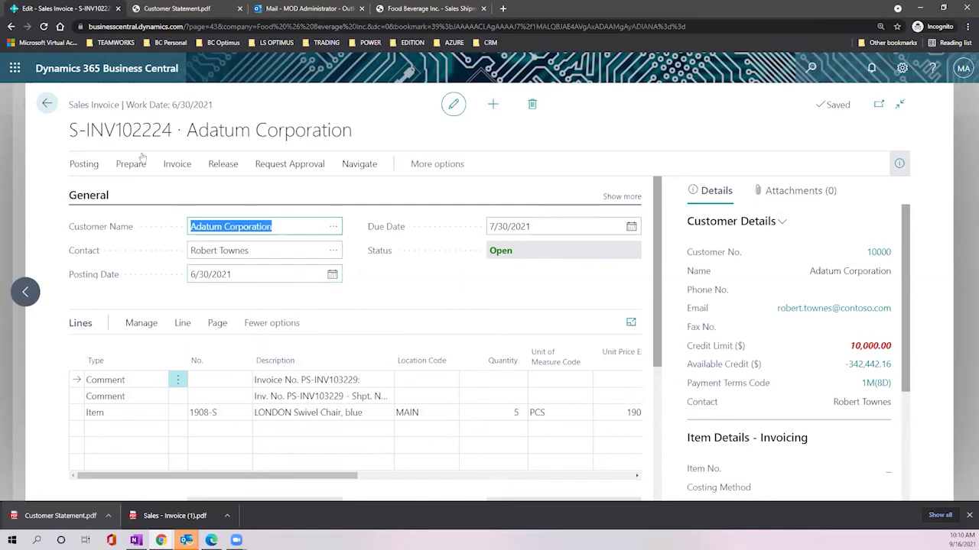
pyautogui.click(90, 165)
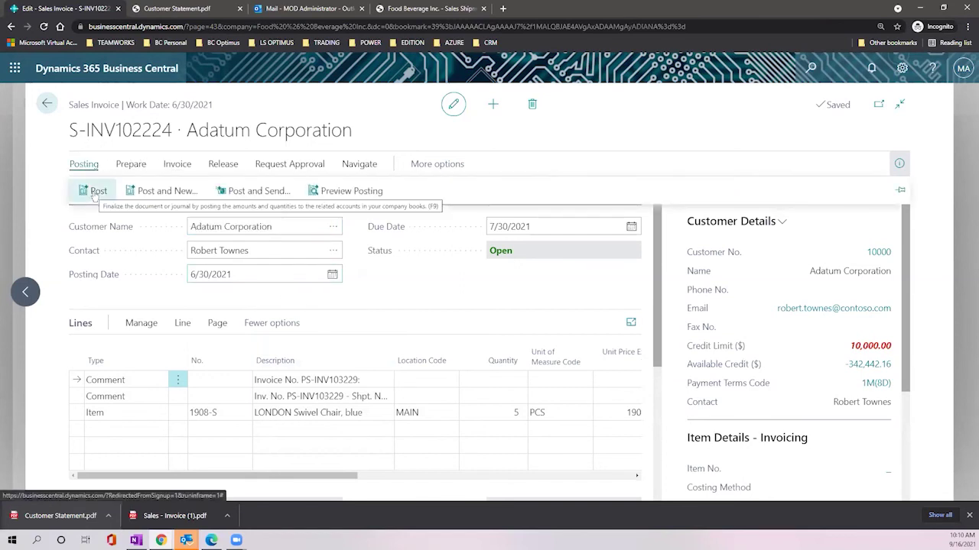
pyautogui.click(93, 191)
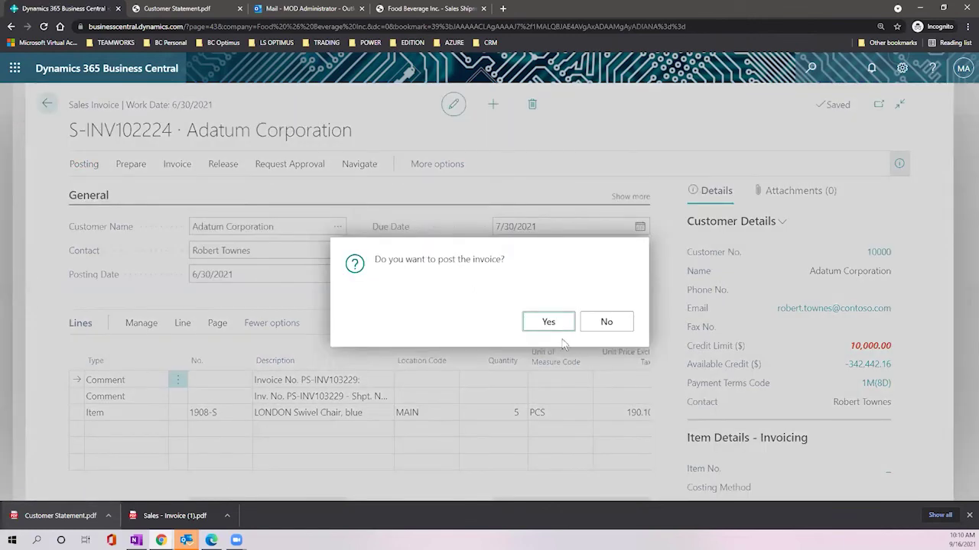
pyautogui.click(548, 323)
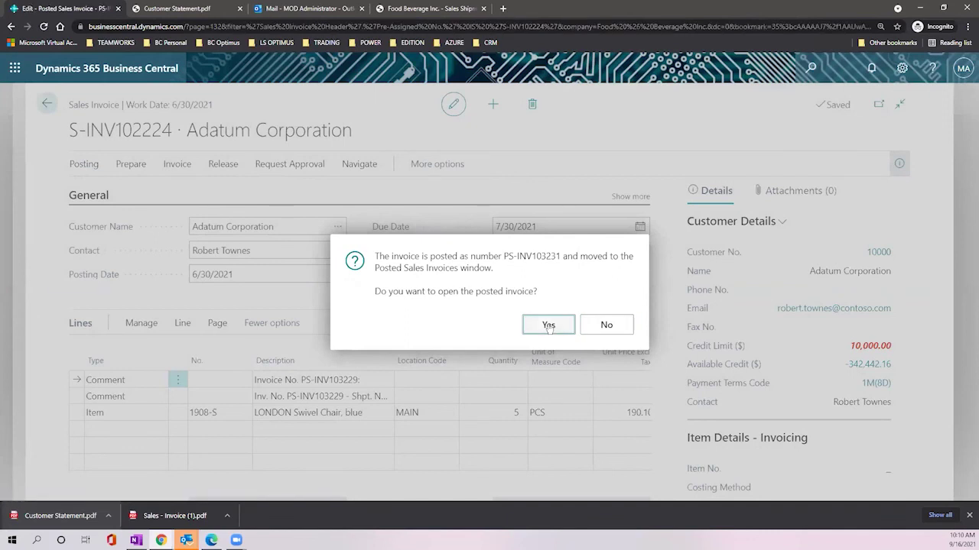
pyautogui.click(548, 325)
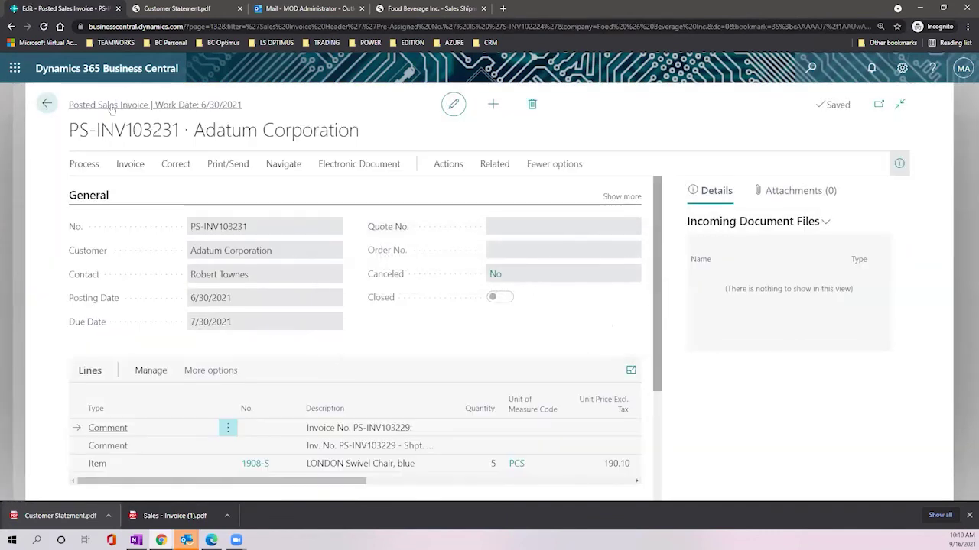
# Step: Go back through the credit memo to the Sales Order Processor home page
pyautogui.click(46, 104)
pyautogui.click(46, 104)
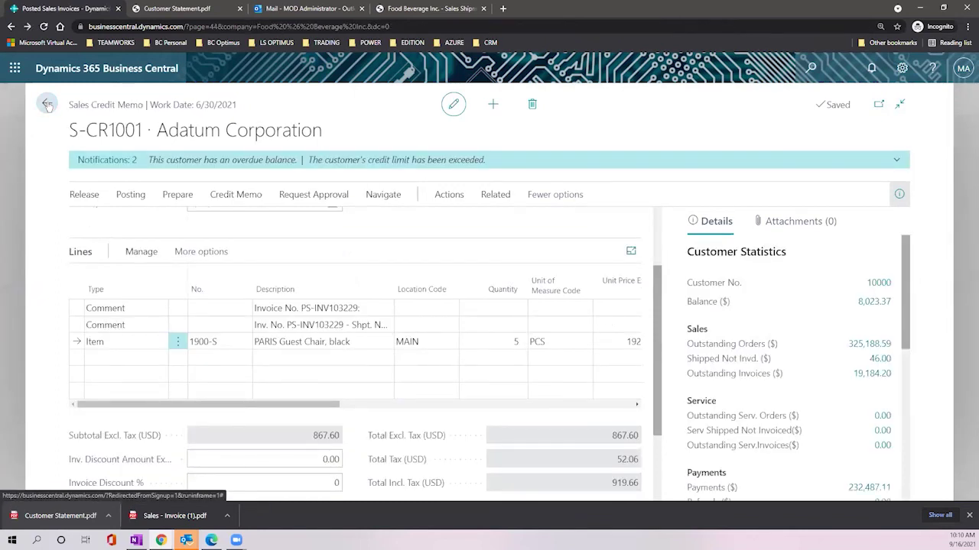
pyautogui.click(47, 105)
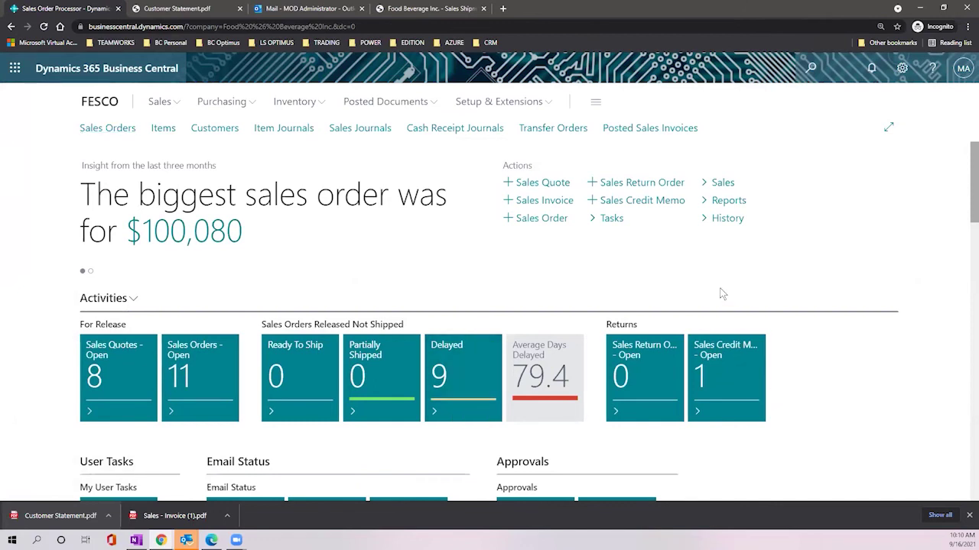
pyautogui.scroll(-2, 753, 171)
pyautogui.scroll(2, 756, 176)
pyautogui.scroll(-2, 457, 279)
pyautogui.scroll(2, 468, 268)
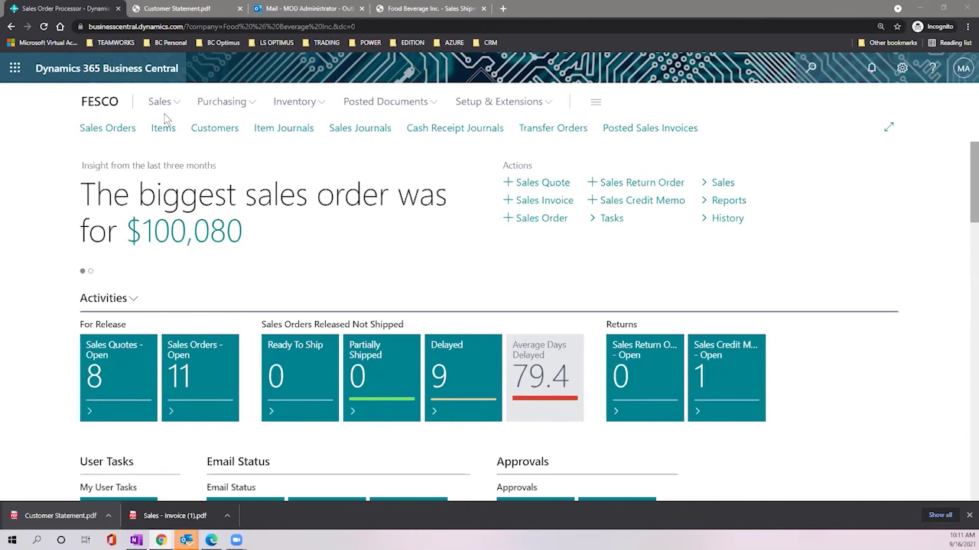
# Step: Open the list of open sales orders from the role center
pyautogui.click(118, 130)
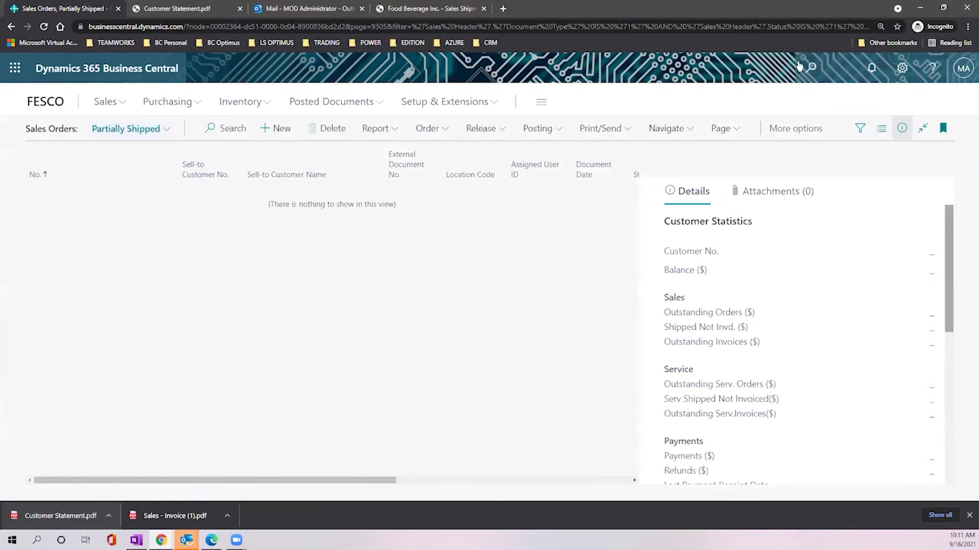
pyautogui.hotkey('alt', 'q')
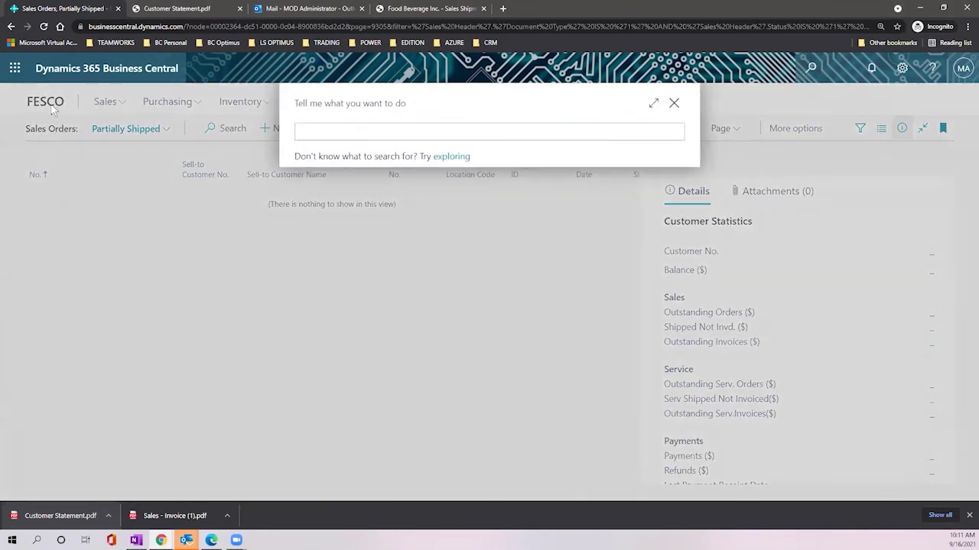
pyautogui.click(673, 103)
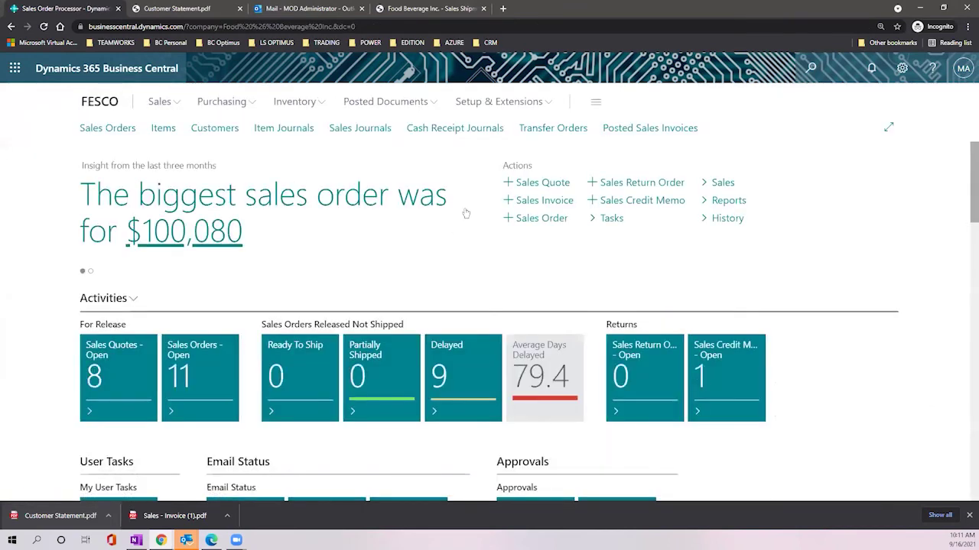
pyautogui.click(196, 366)
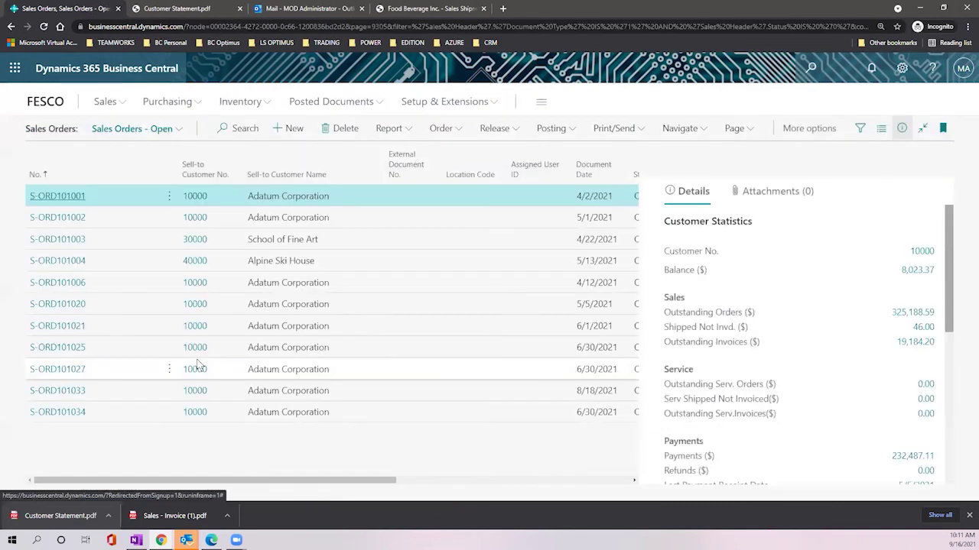
# Step: Try the Shipped Not Invoiced and Completely Shipped Not Invoiced views, then return to Sales Orders - Open
pyautogui.click(860, 128)
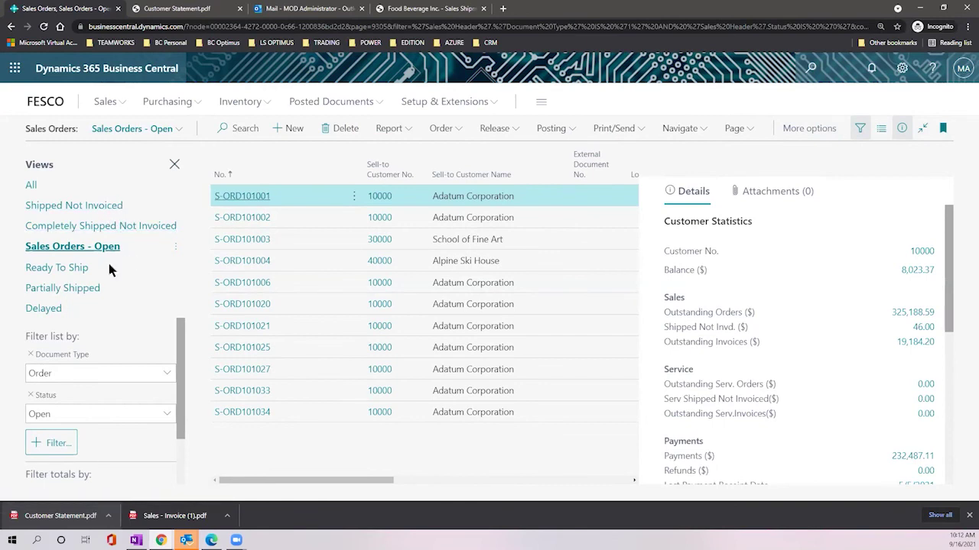
pyautogui.click(102, 206)
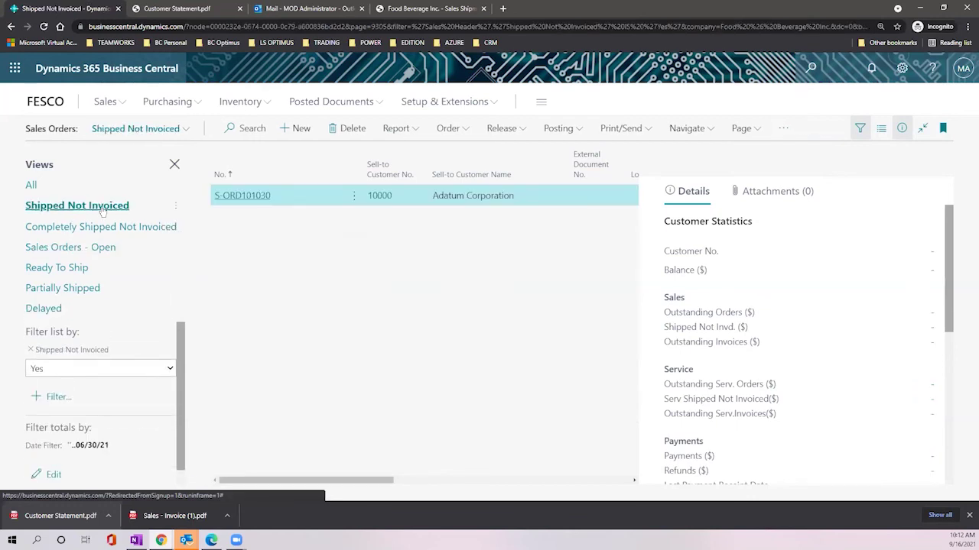
pyautogui.click(103, 227)
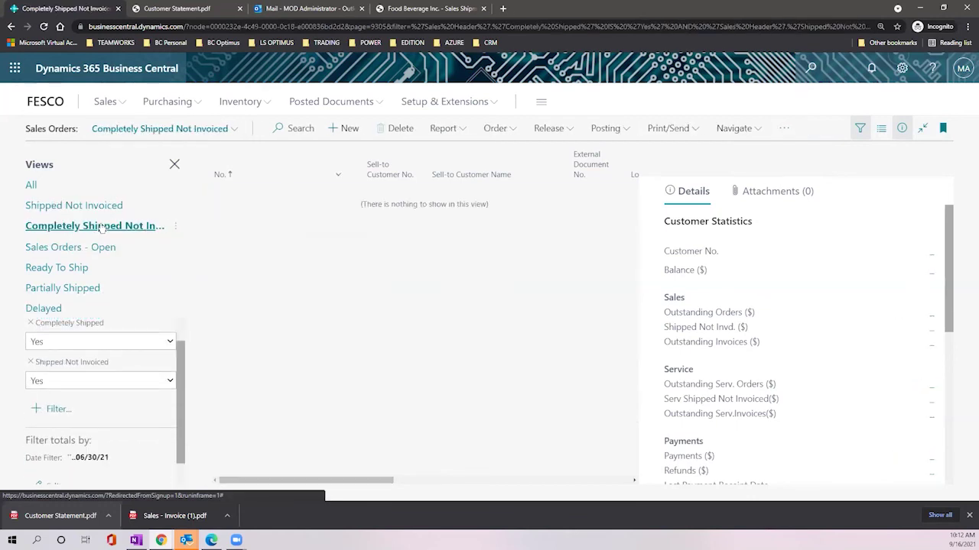
pyautogui.click(95, 247)
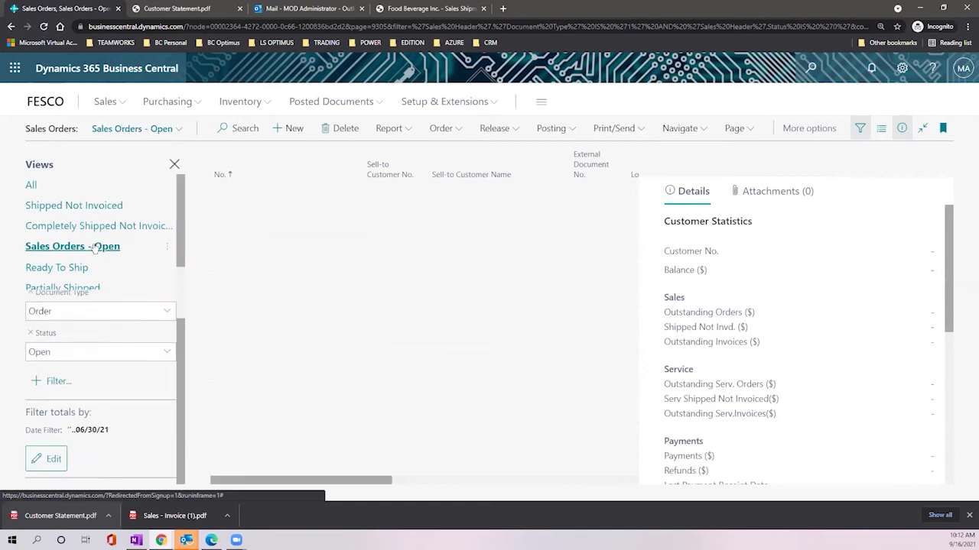
pyautogui.click(175, 165)
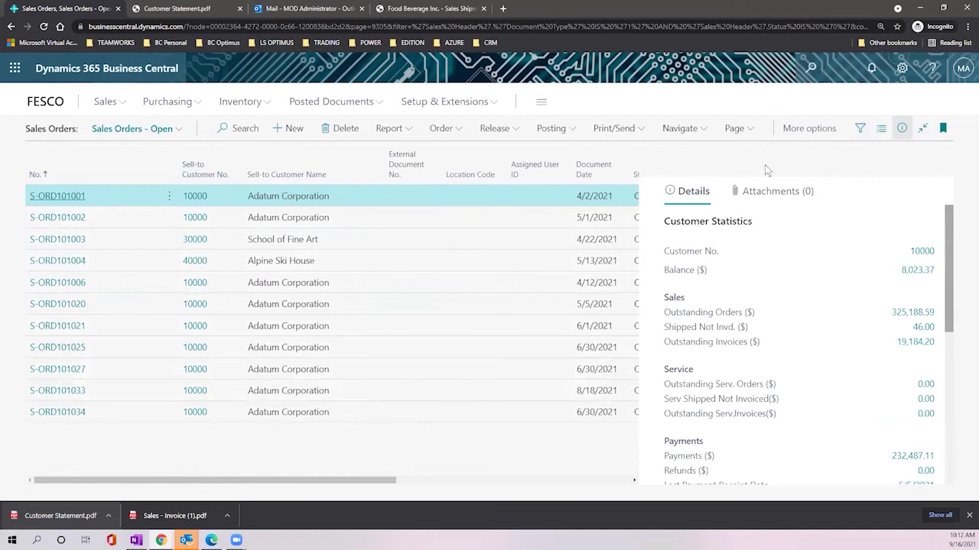
# Step: Personalize the page: narrow Sell-to Customer Name, widen External Document No., move Status left
pyautogui.click(902, 71)
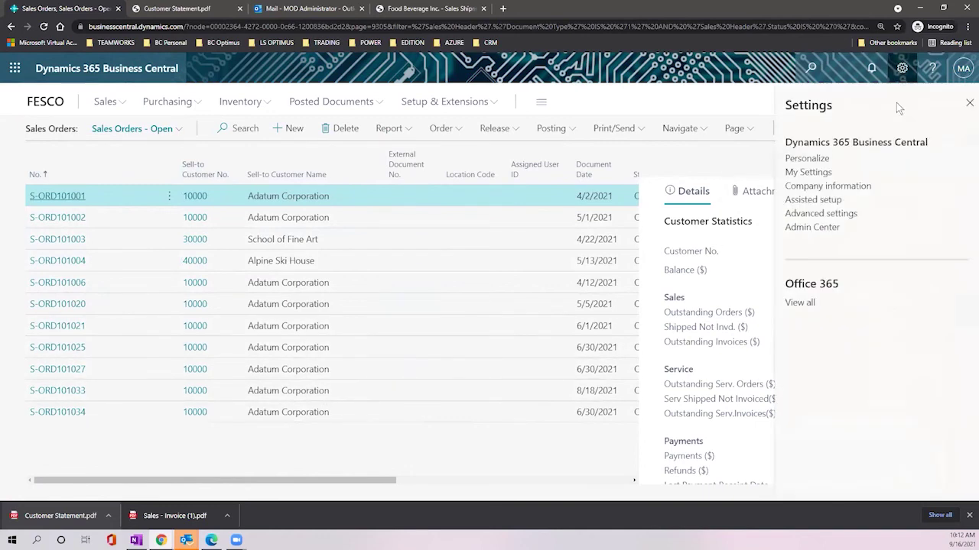
pyautogui.click(824, 159)
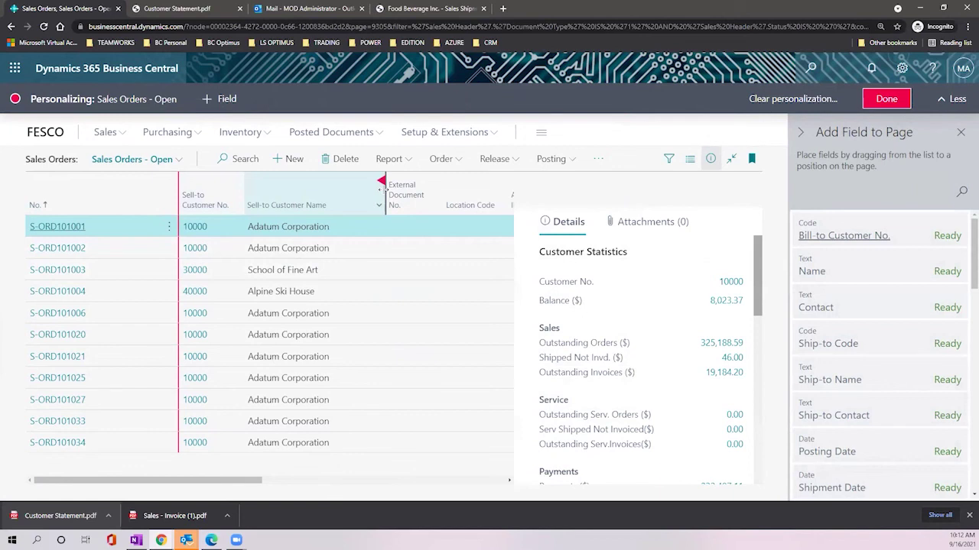
pyautogui.moveTo(384, 189); pyautogui.dragTo(339, 195)
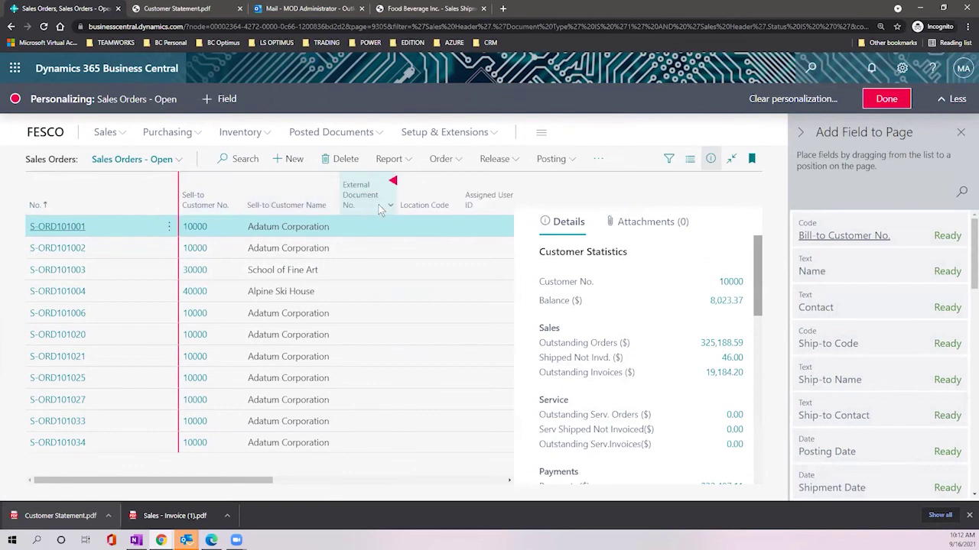
pyautogui.moveTo(397, 202); pyautogui.dragTo(414, 205)
pyautogui.moveTo(260, 480); pyautogui.dragTo(387, 488)
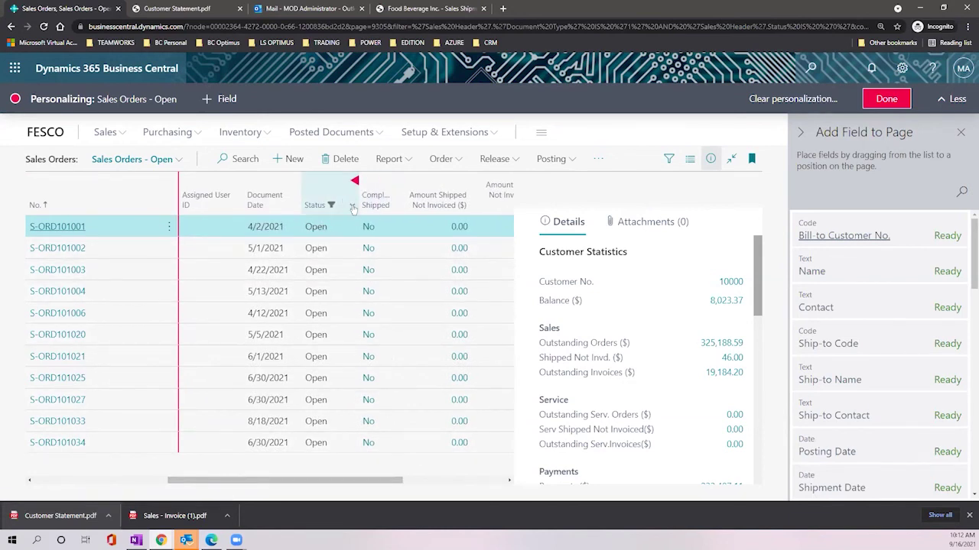
pyautogui.moveTo(351, 186); pyautogui.dragTo(246, 192)
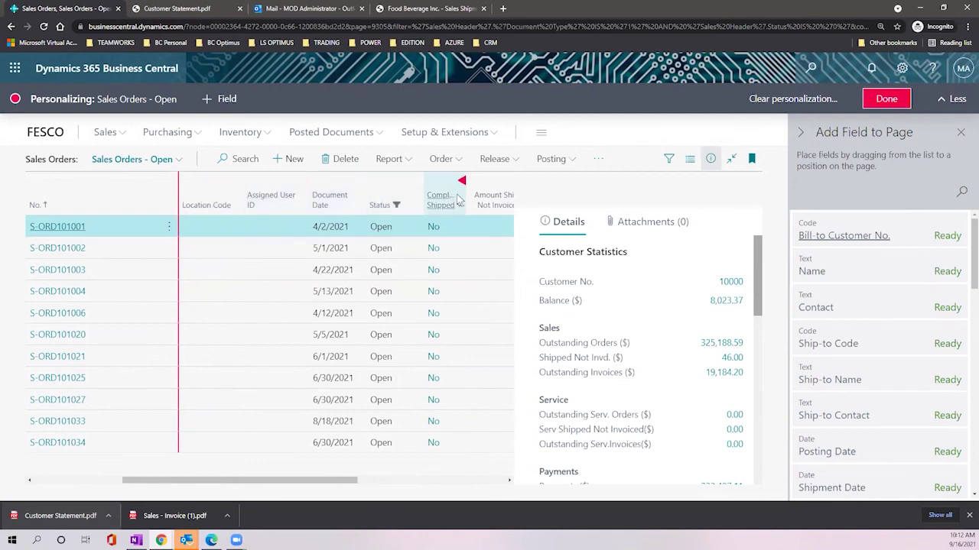
pyautogui.moveTo(336, 481); pyautogui.dragTo(483, 476)
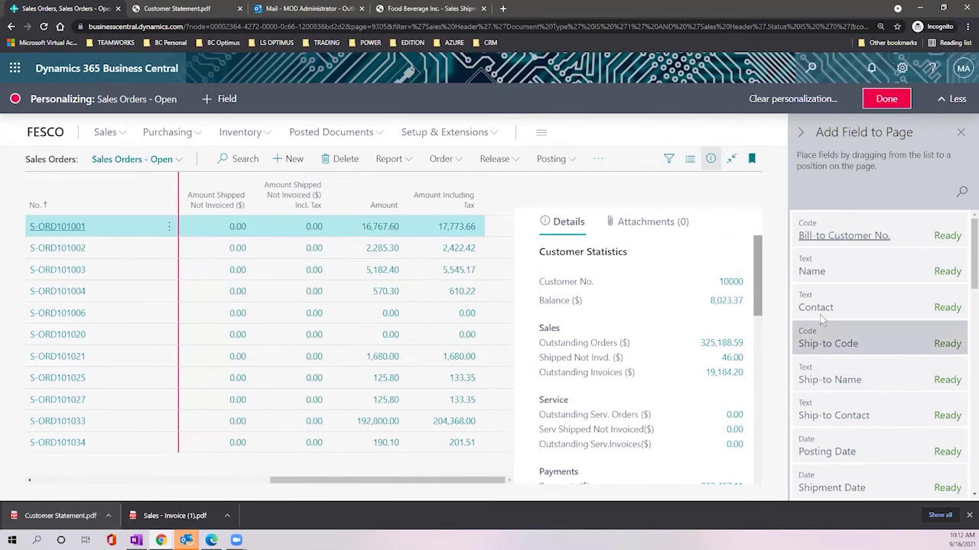
# Step: Add Contact between Amount and Amount Including Tax, hide it, and scroll the FactBox
pyautogui.moveTo(815, 306); pyautogui.dragTo(407, 200)
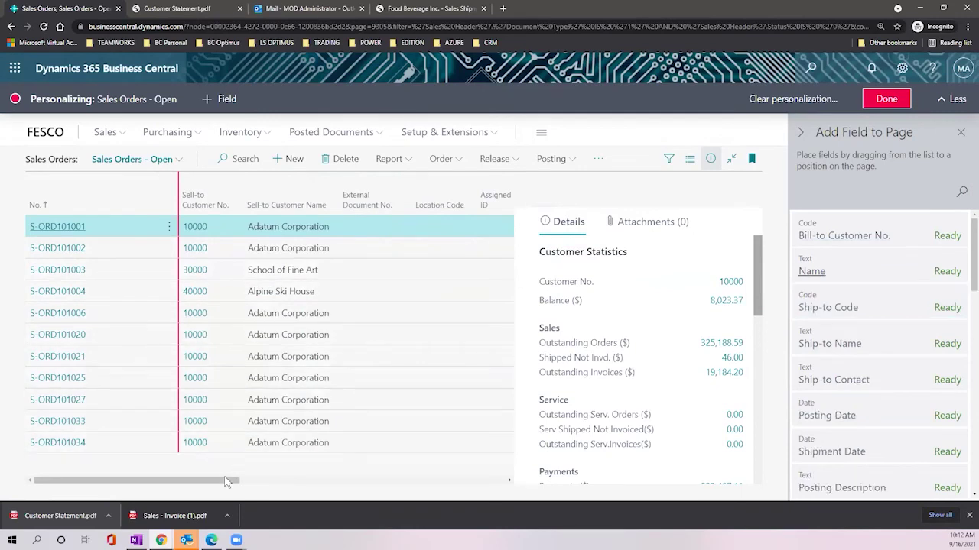
pyautogui.moveTo(218, 481); pyautogui.dragTo(489, 486)
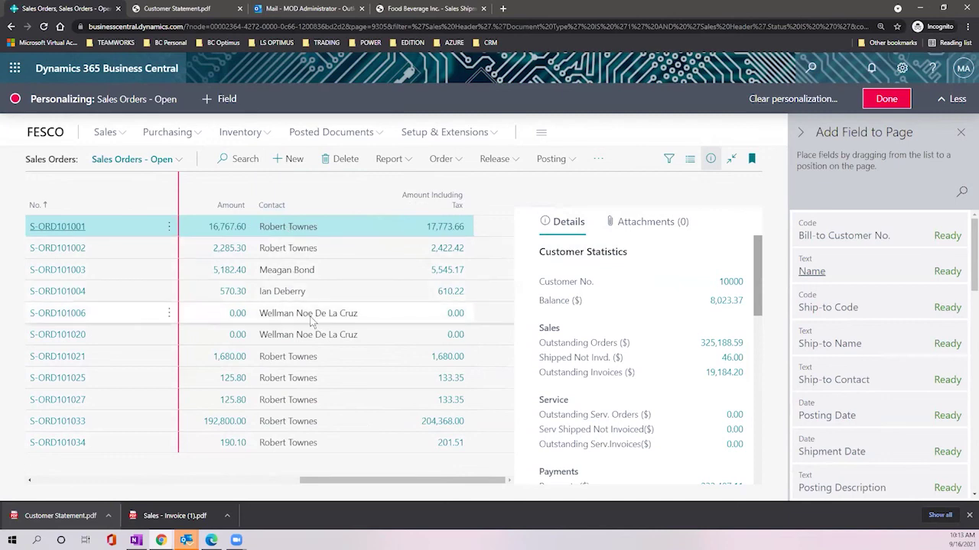
pyautogui.click(393, 182)
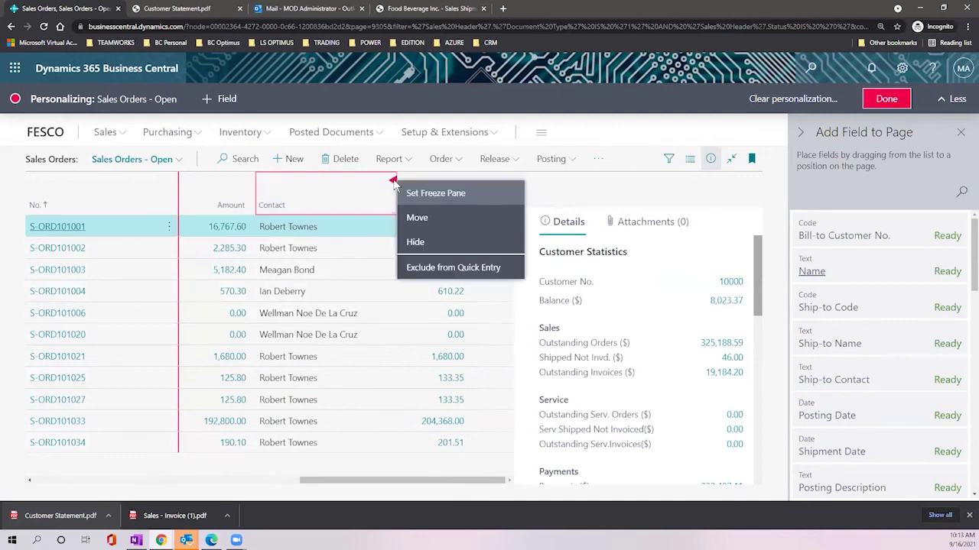
pyautogui.click(429, 243)
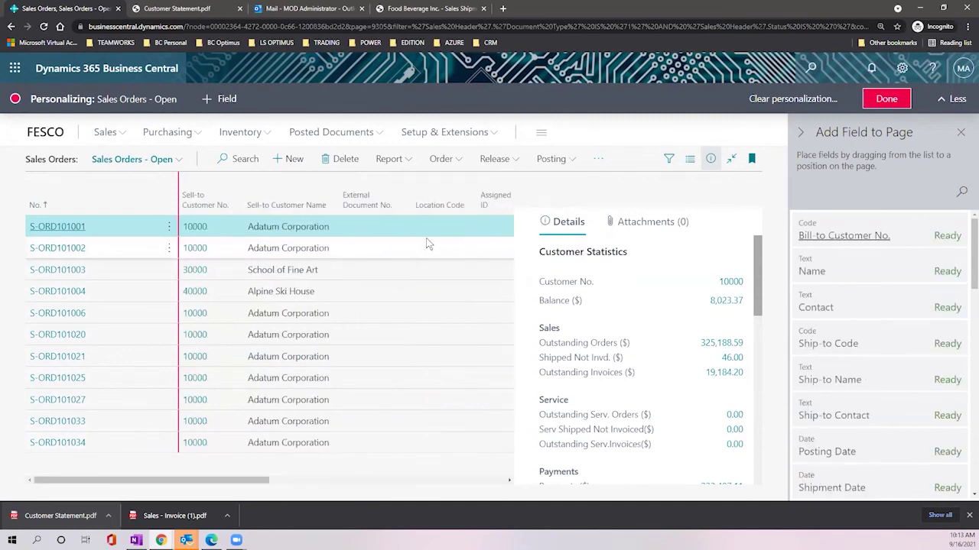
pyautogui.scroll(-10, 658, 318)
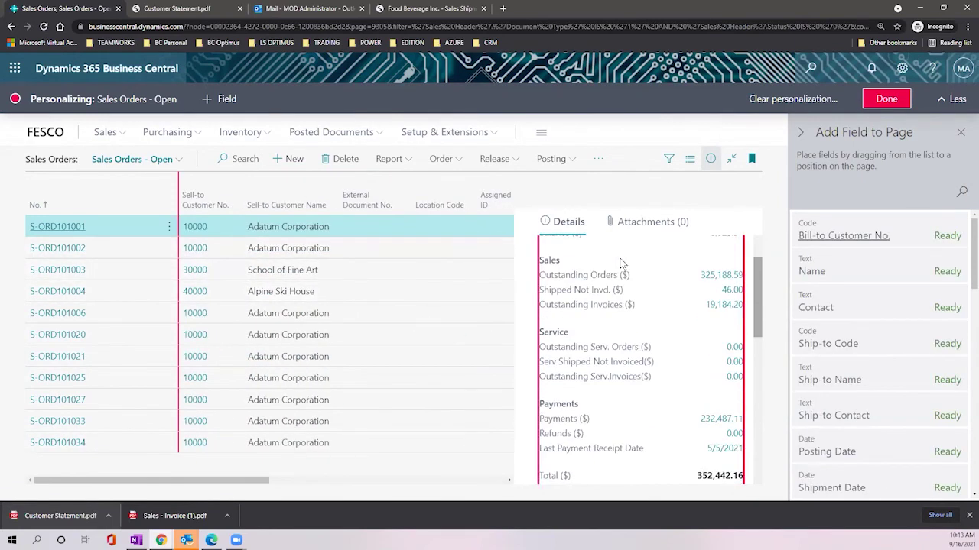
pyautogui.scroll(-3, 646, 287)
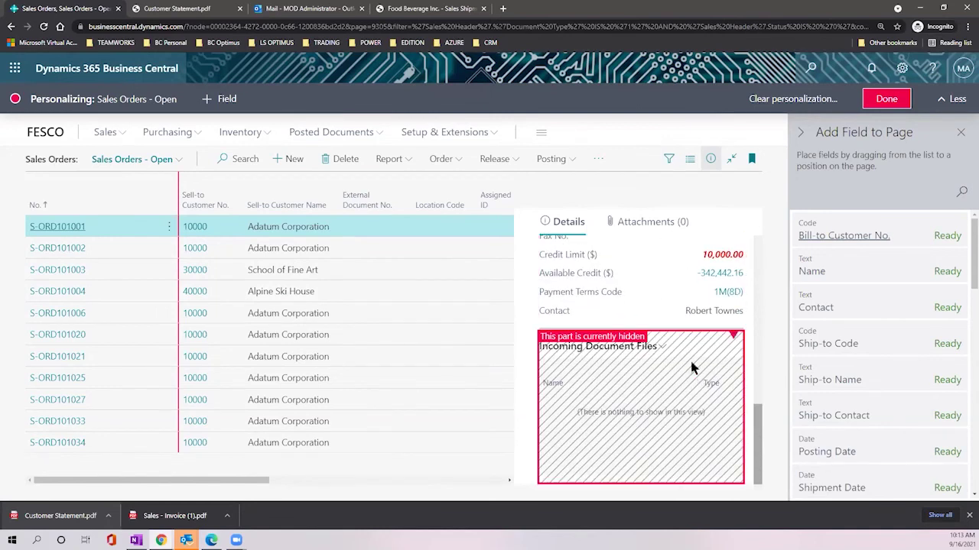
pyautogui.scroll(4, 691, 363)
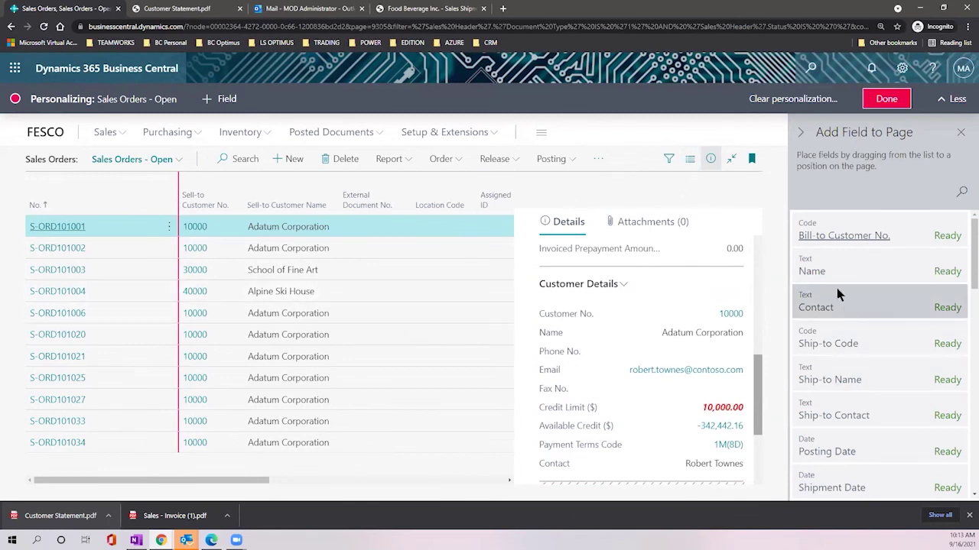
# Step: Clear All personalization on Sales Orders - Open, confirm, and finish personalizing
pyautogui.click(793, 98)
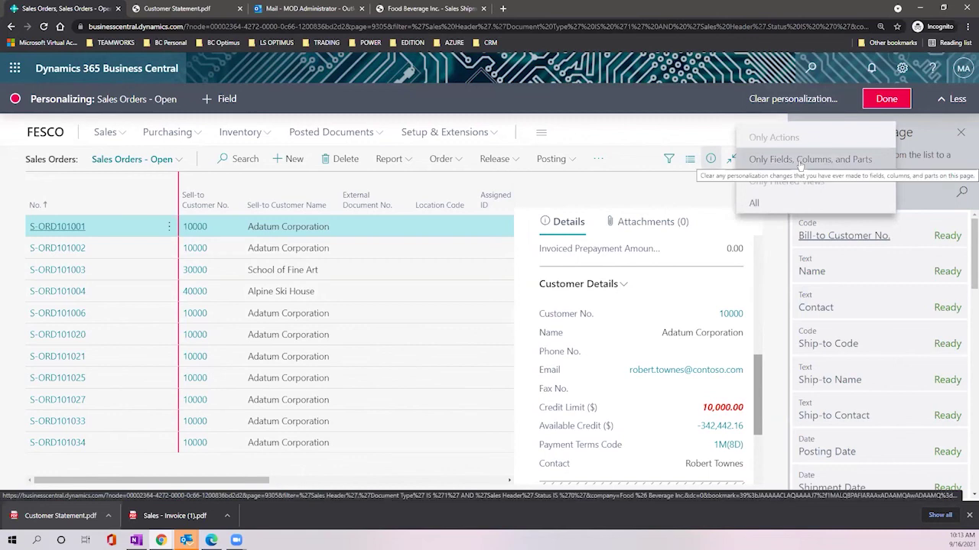
pyautogui.click(801, 204)
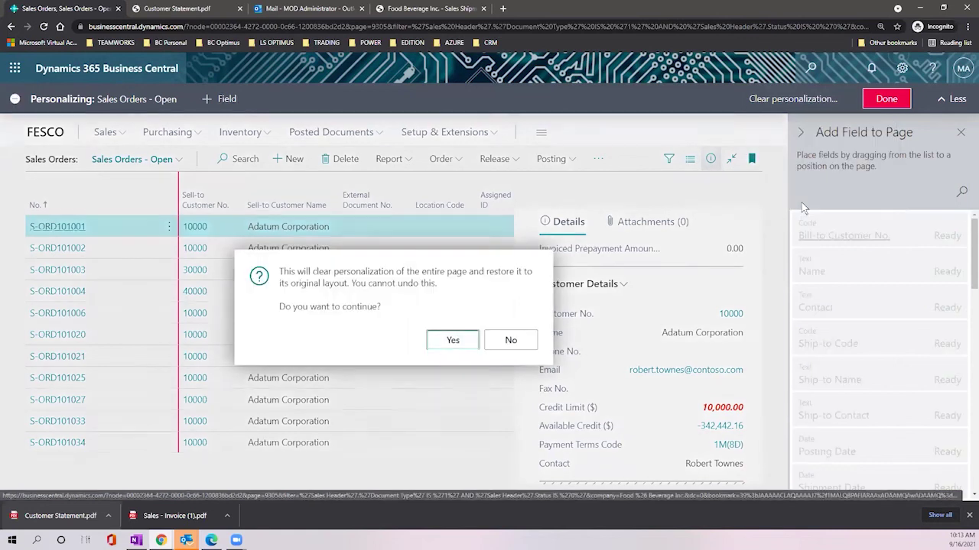
pyautogui.click(453, 342)
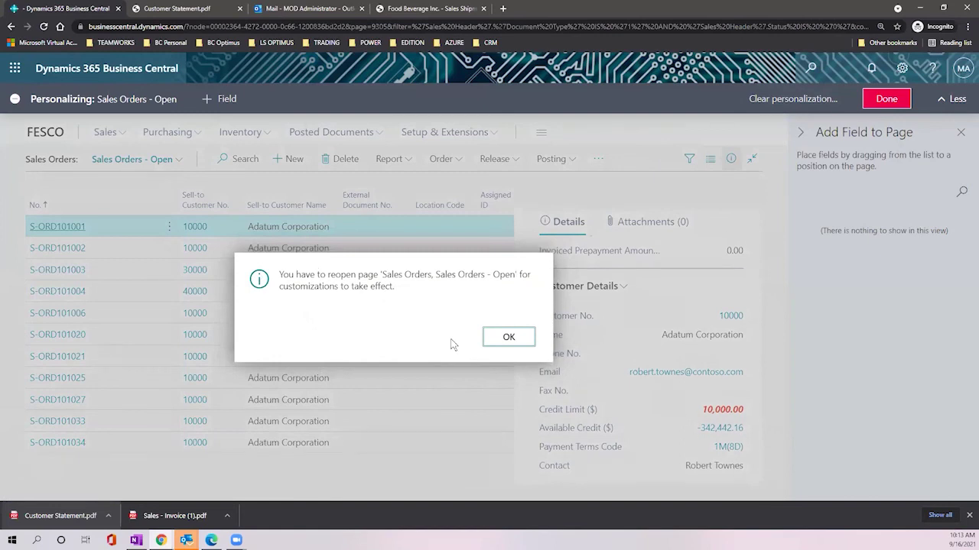
pyautogui.click(509, 337)
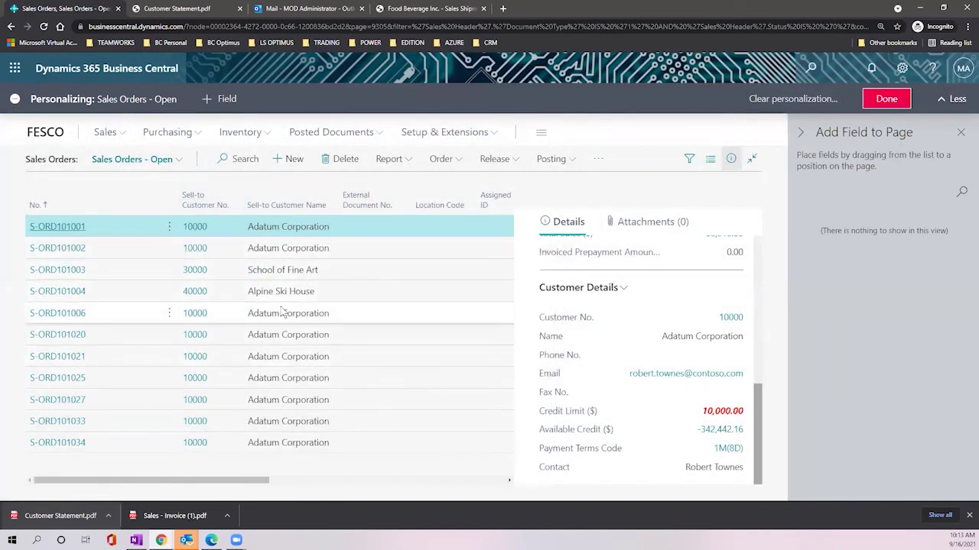
pyautogui.click(889, 99)
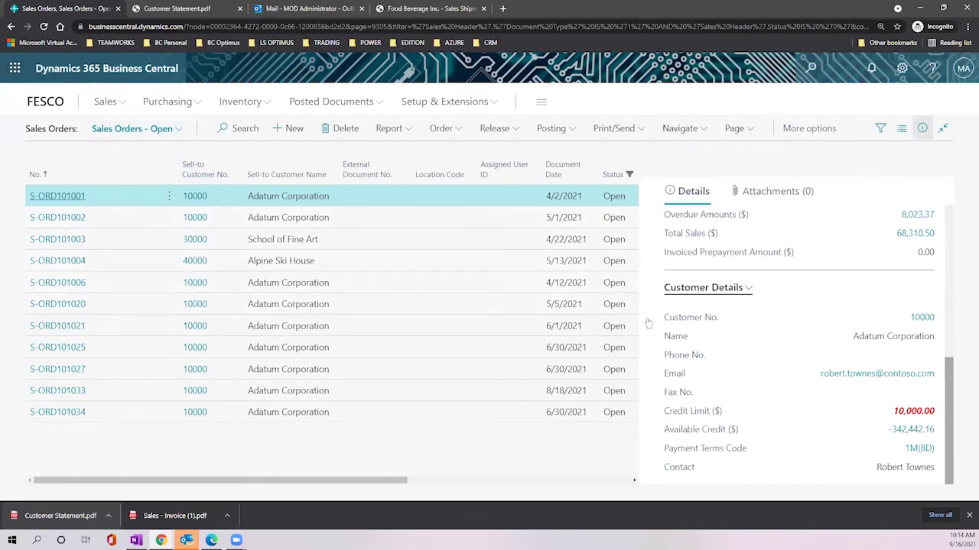
# Step: Open Power BI from the app launcher in a new browser tab, then return to Business Central
pyautogui.click(15, 68)
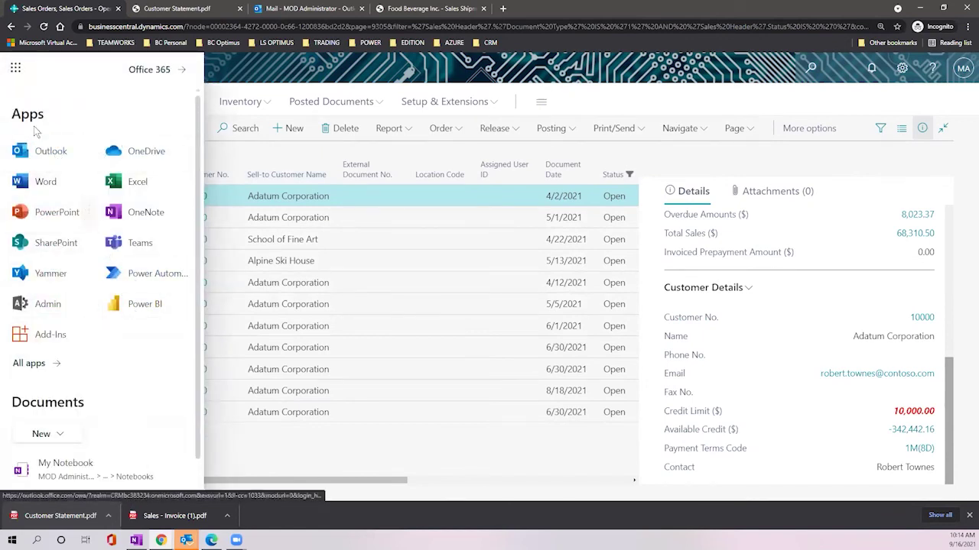
pyautogui.rightClick(131, 306)
pyautogui.click(197, 334)
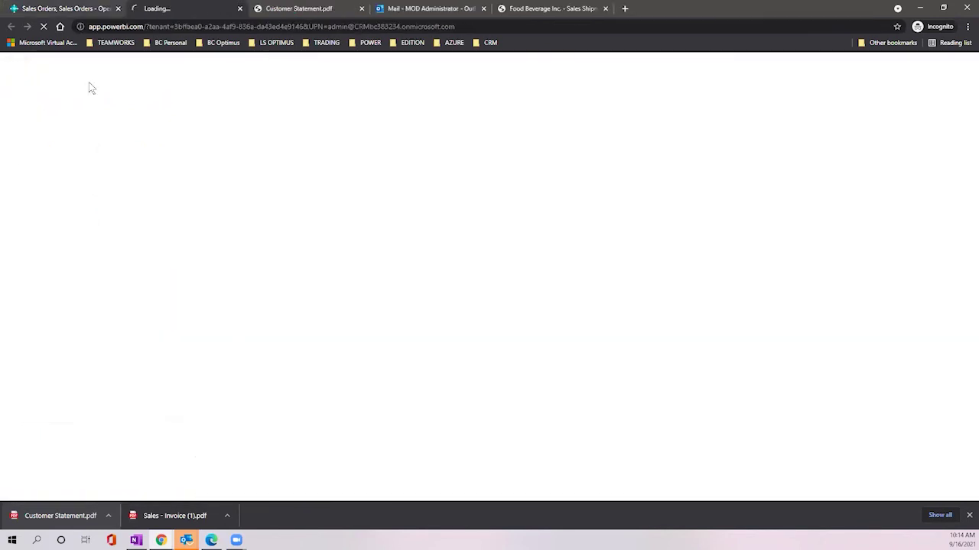
pyautogui.click(23, 10)
pyautogui.click(17, 69)
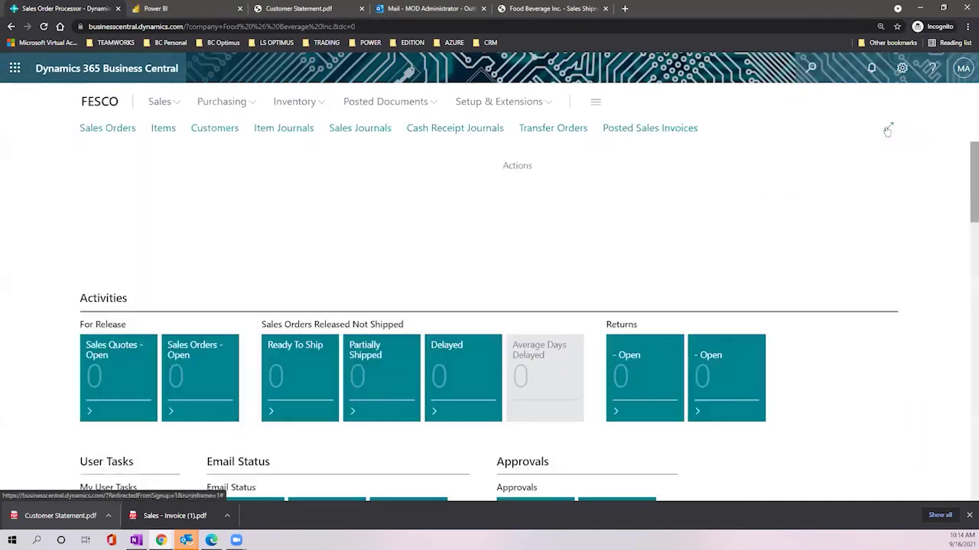
pyautogui.click(812, 71)
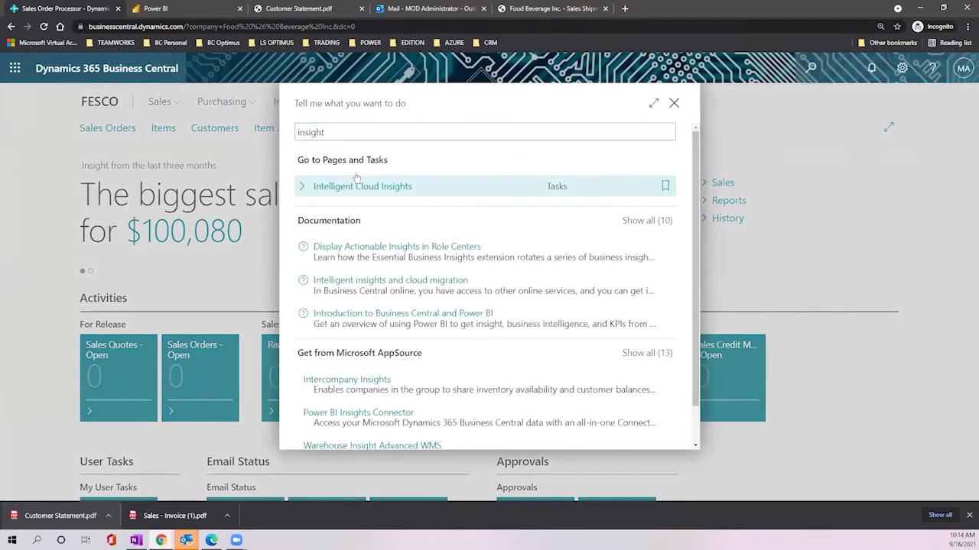
pyautogui.click(348, 184)
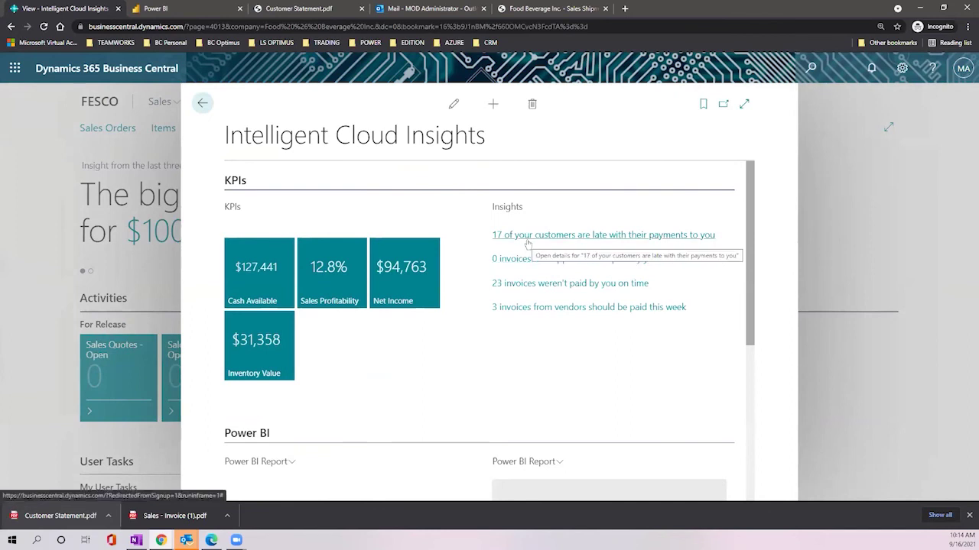
pyautogui.click(588, 234)
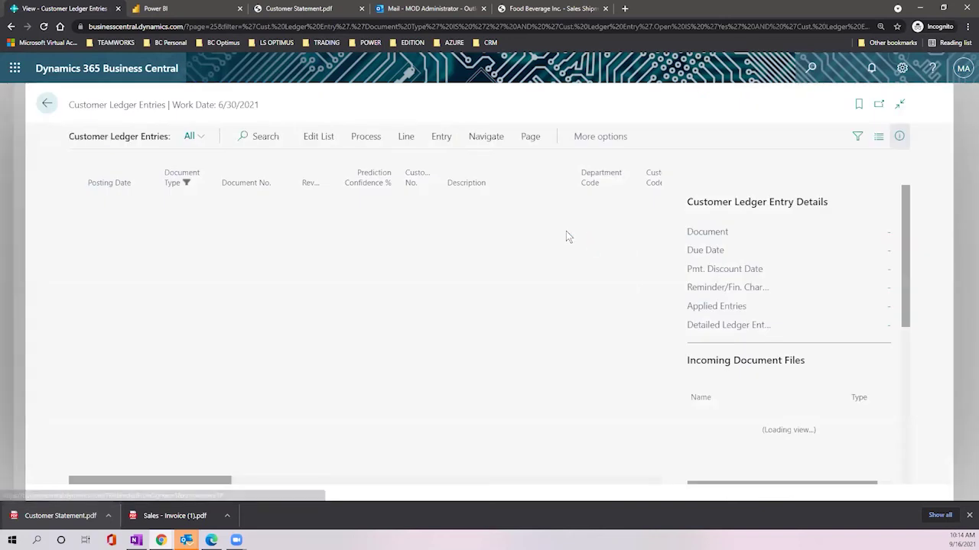
pyautogui.click(48, 104)
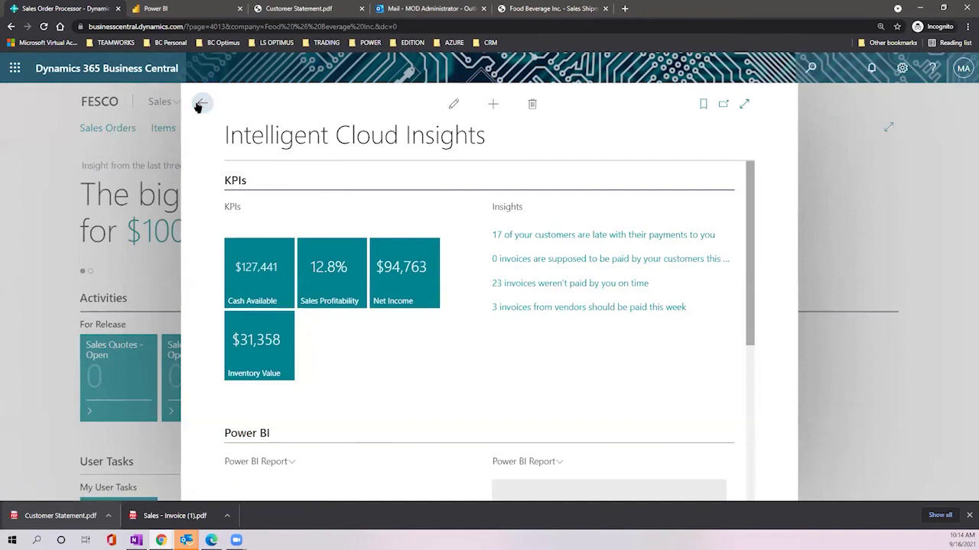
pyautogui.click(200, 104)
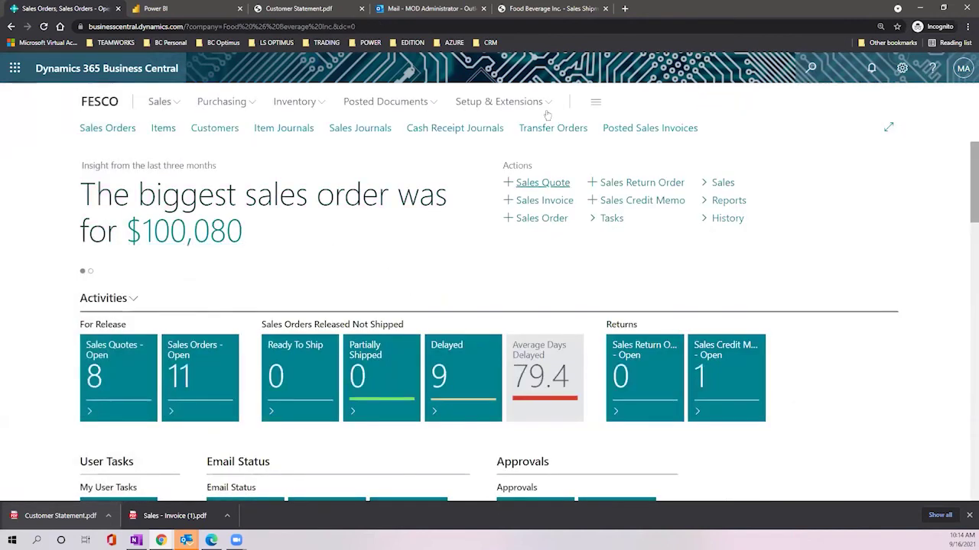
pyautogui.click(549, 9)
pyautogui.click(61, 9)
pyautogui.moveTo(187, 539)
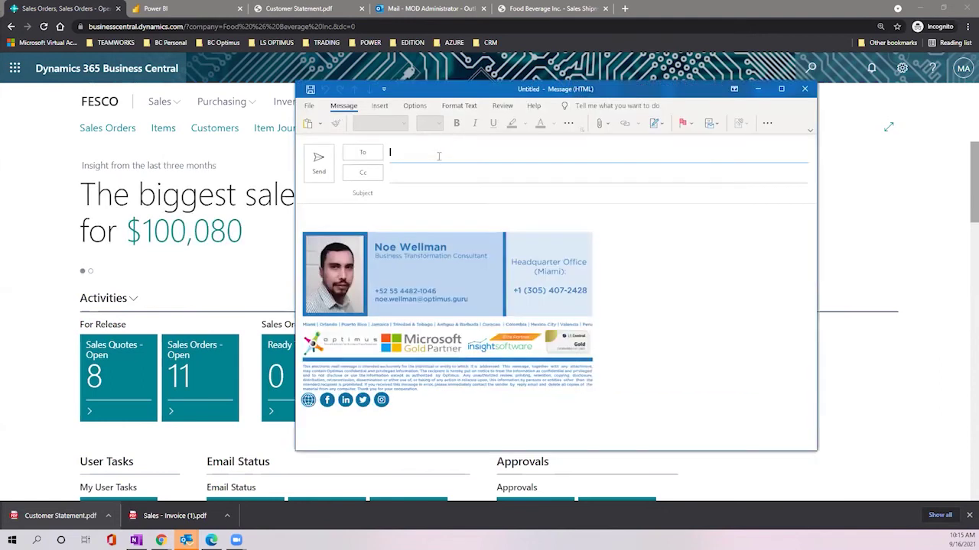
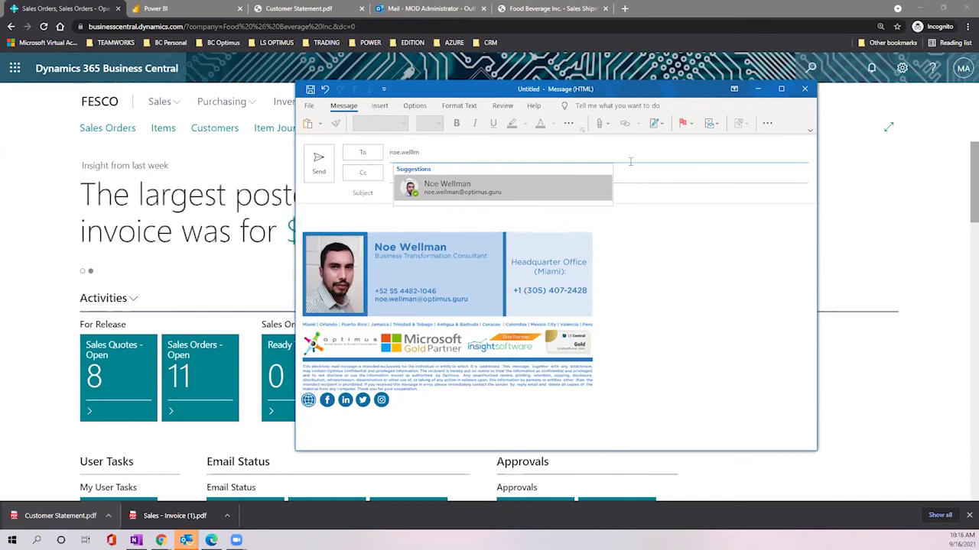
pyautogui.click(924, 233)
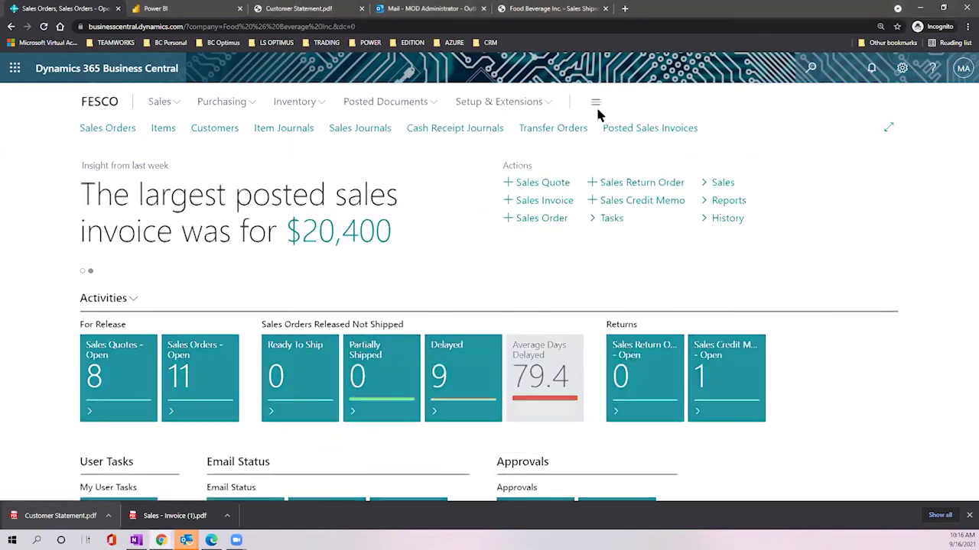
pyautogui.click(595, 102)
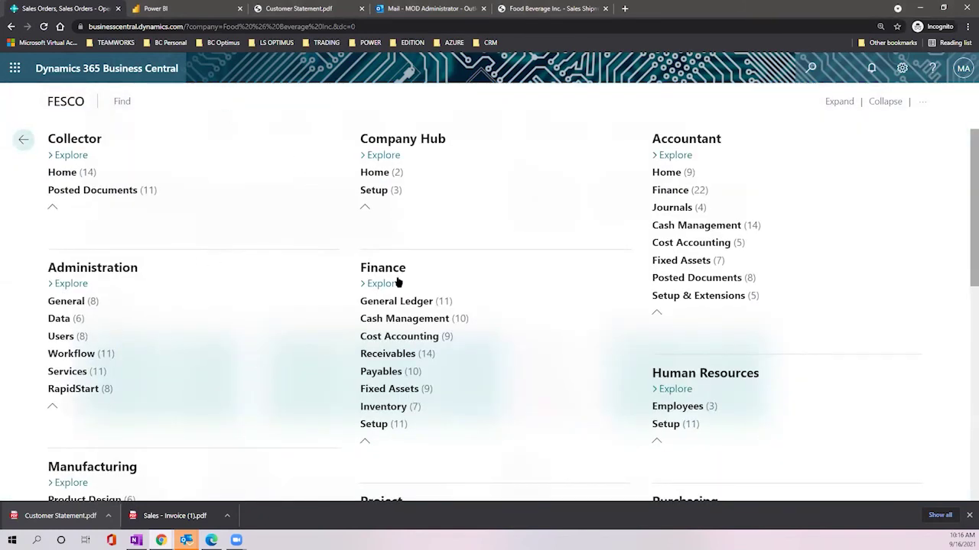
pyautogui.scroll(-2, 663, 157)
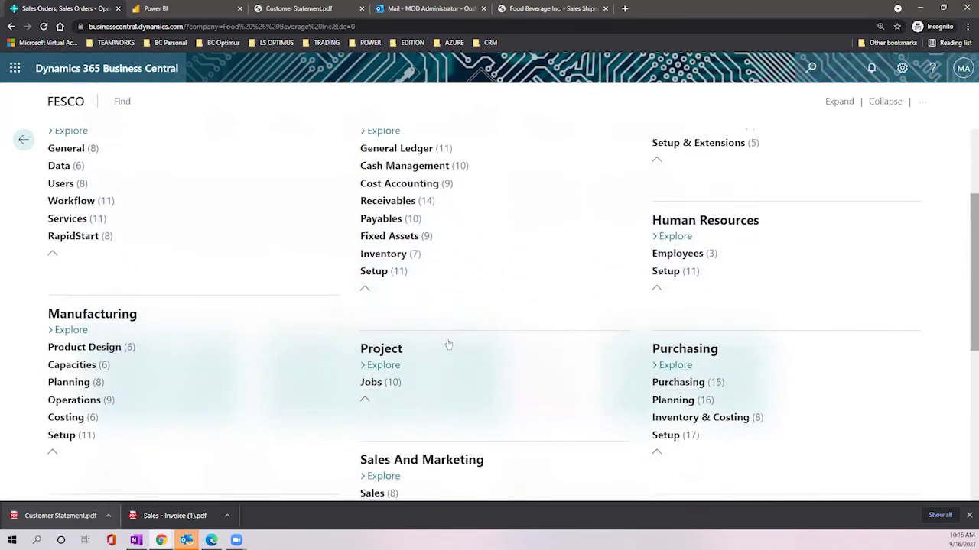
pyautogui.scroll(-1, 449, 338)
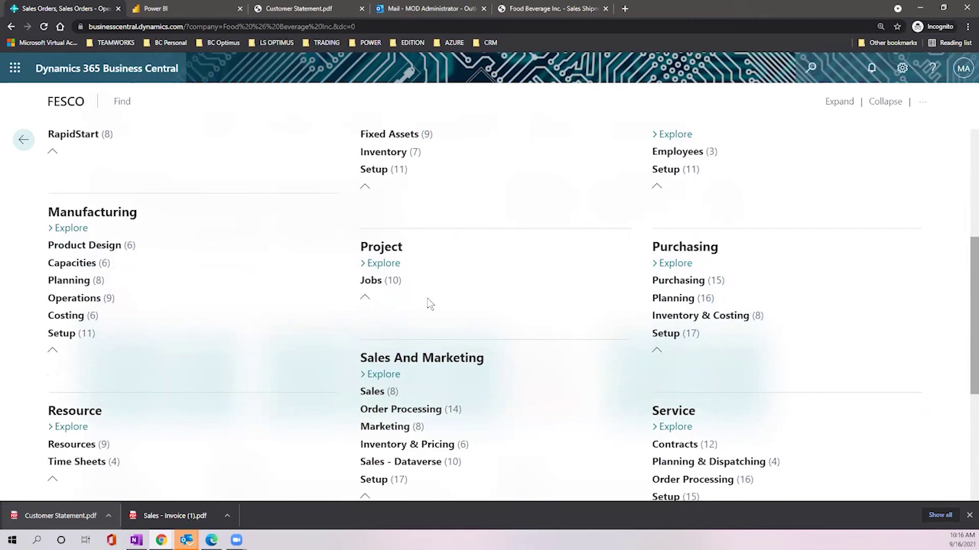
pyautogui.scroll(-2, 470, 245)
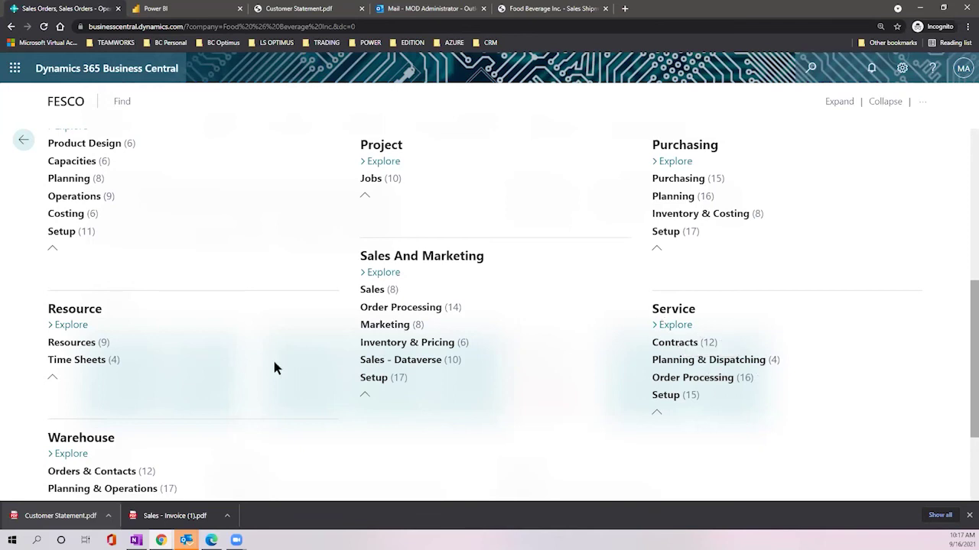
pyautogui.scroll(-2, 274, 365)
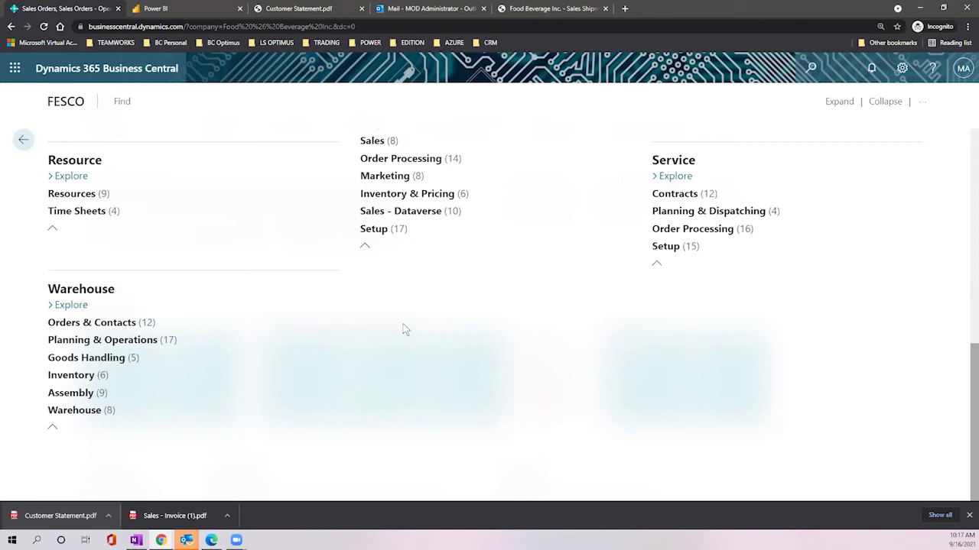
pyautogui.scroll(10, 399, 337)
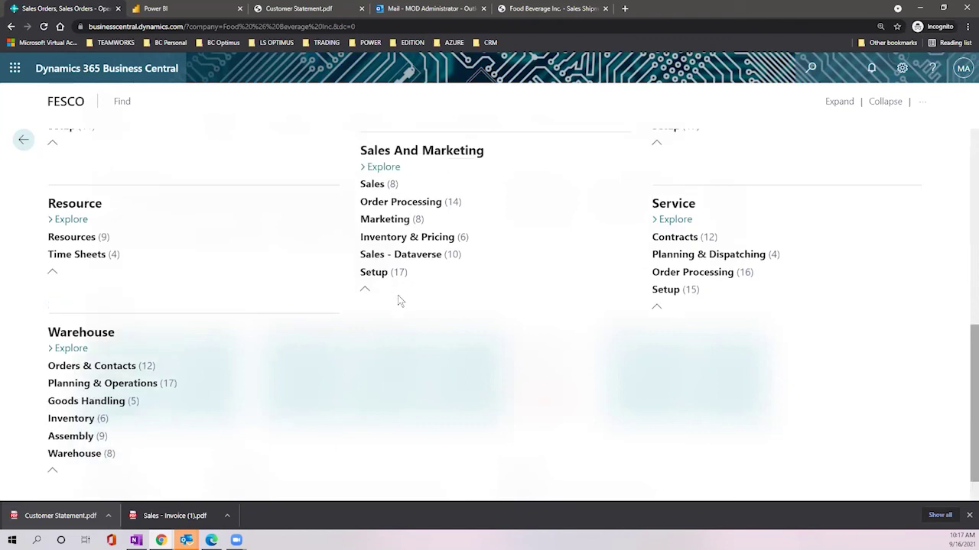
pyautogui.click(13, 69)
pyautogui.click(14, 69)
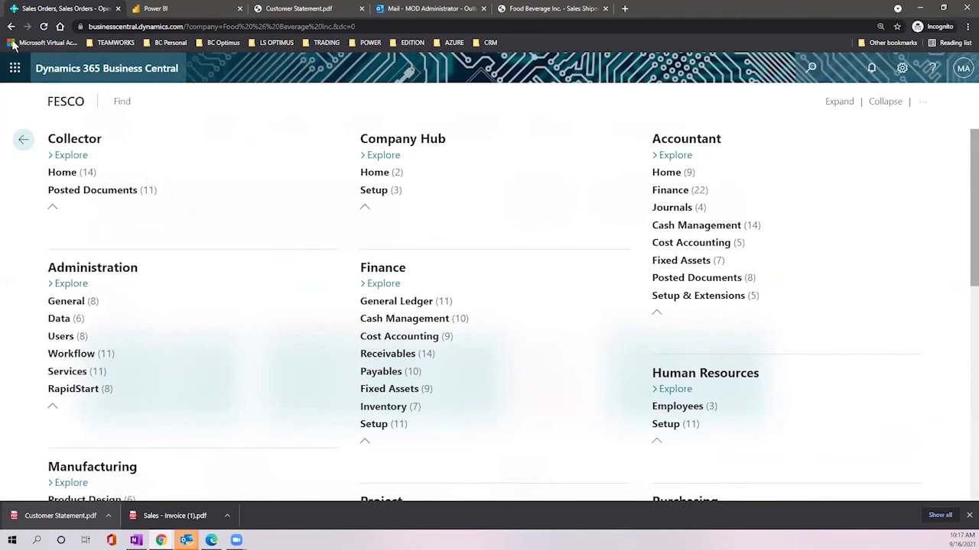
pyautogui.click(316, 262)
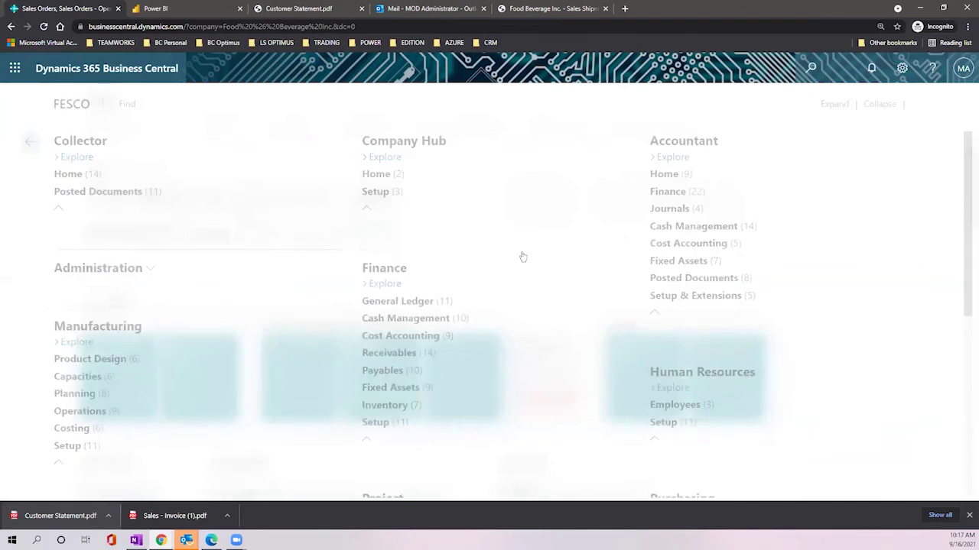
pyautogui.press('Escape')
pyautogui.scroll(-3, 520, 255)
pyautogui.scroll(2, 834, 211)
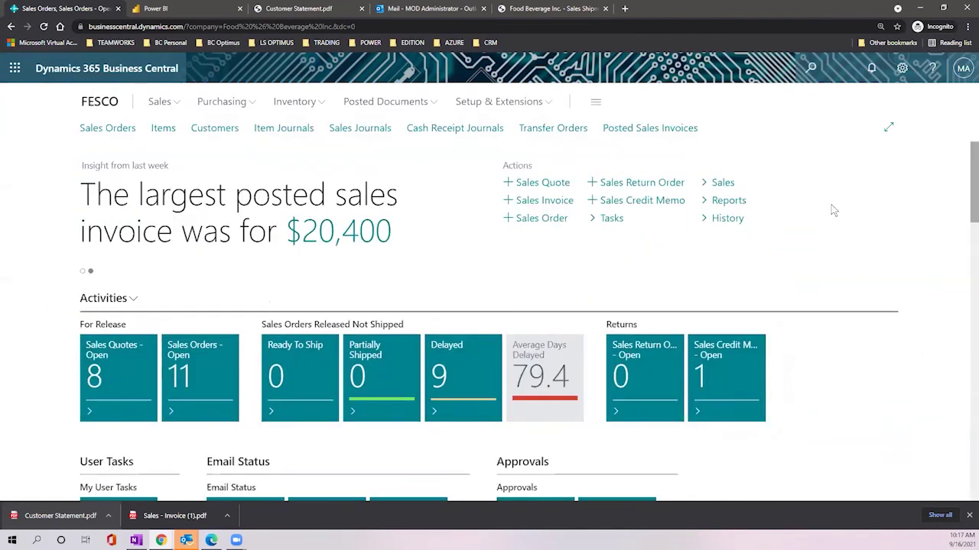